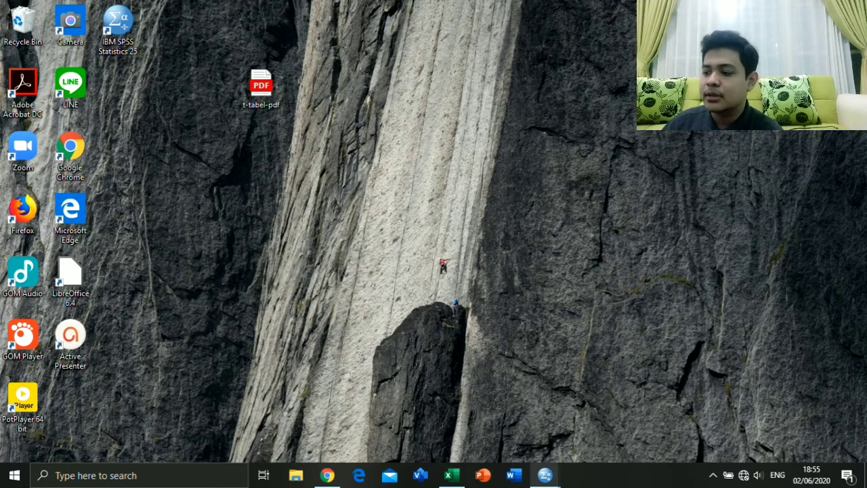
Switch to the DATA UAS SPSS workbook in Excel and look through its sample data tables
mouse_move(545, 475)
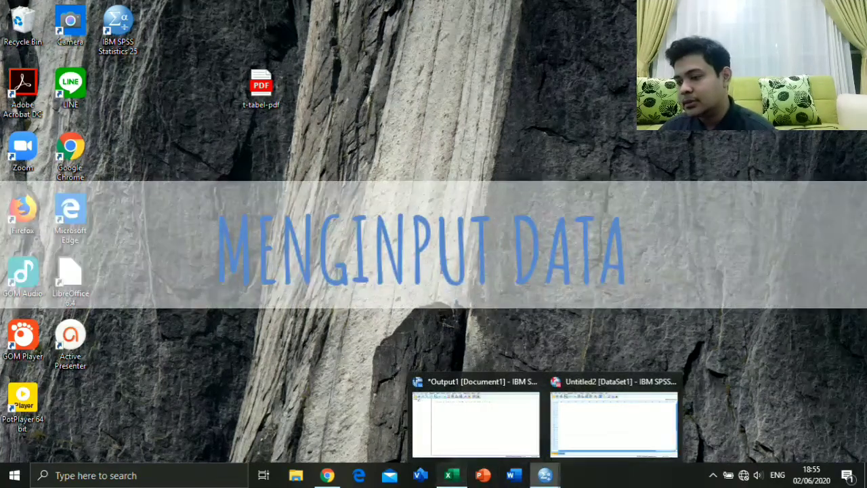
left_click(447, 475)
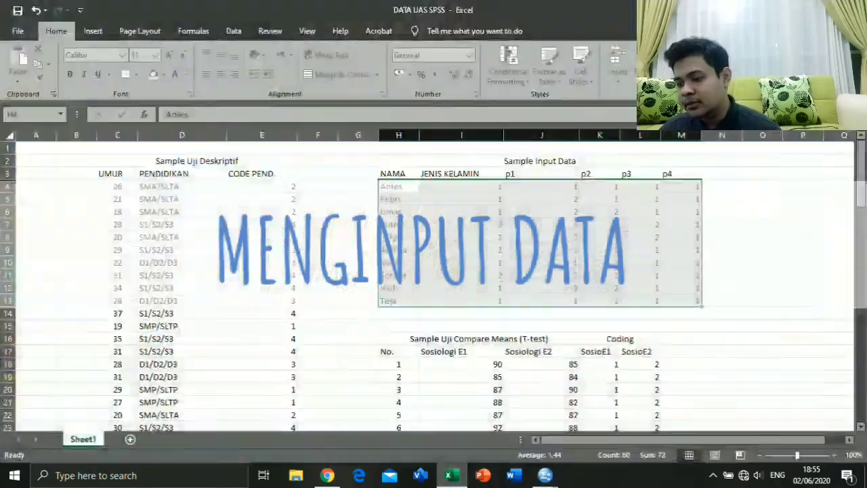
scroll(434, 284, "down", 6)
scroll(433, 285, "down", 6)
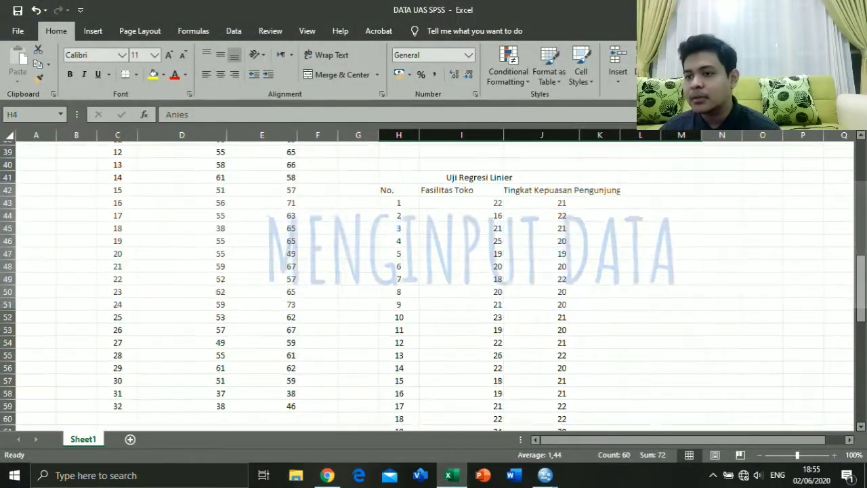
scroll(433, 284, "up", 13)
left_click(448, 475)
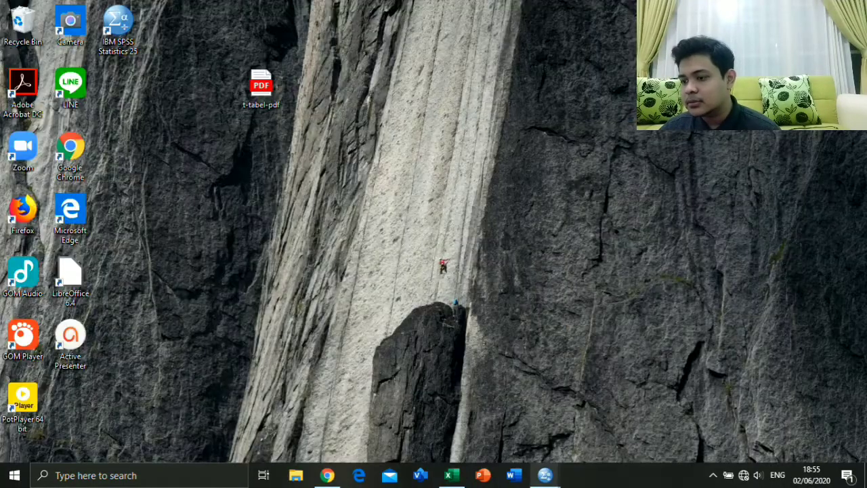
Switch to the empty SPSS dataset, define a first variable named Nama, and check its column in the data grid
mouse_move(545, 475)
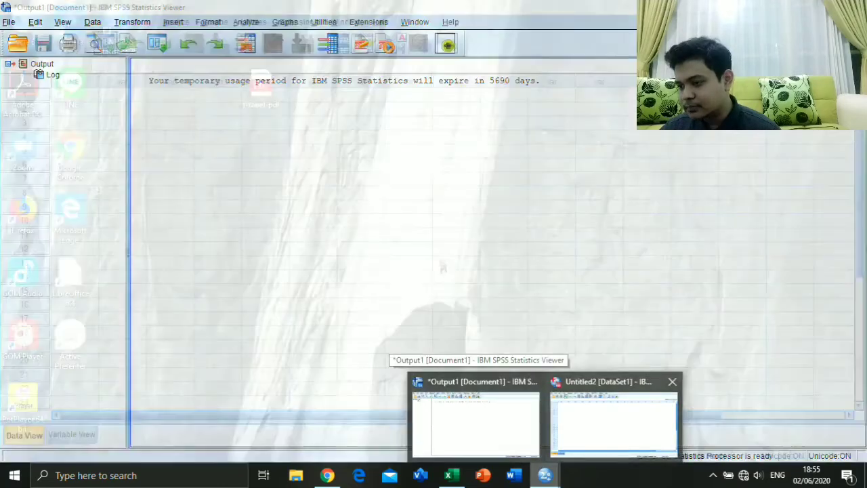
left_click(613, 420)
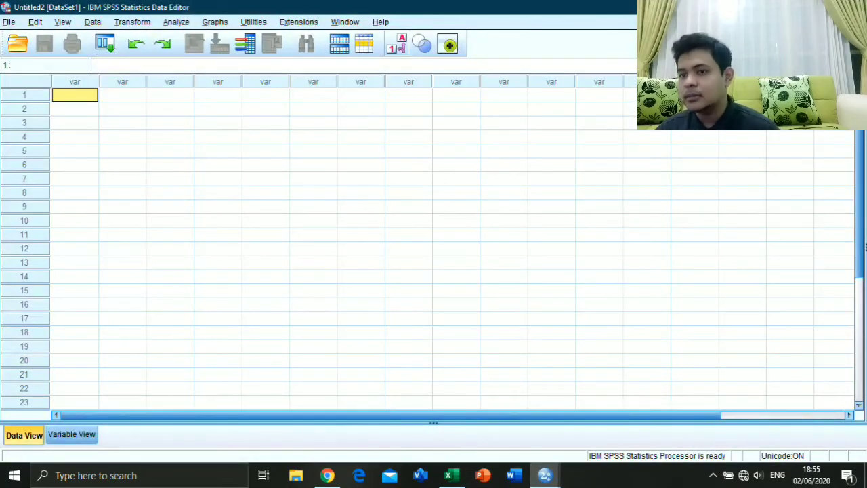
left_click(71, 434)
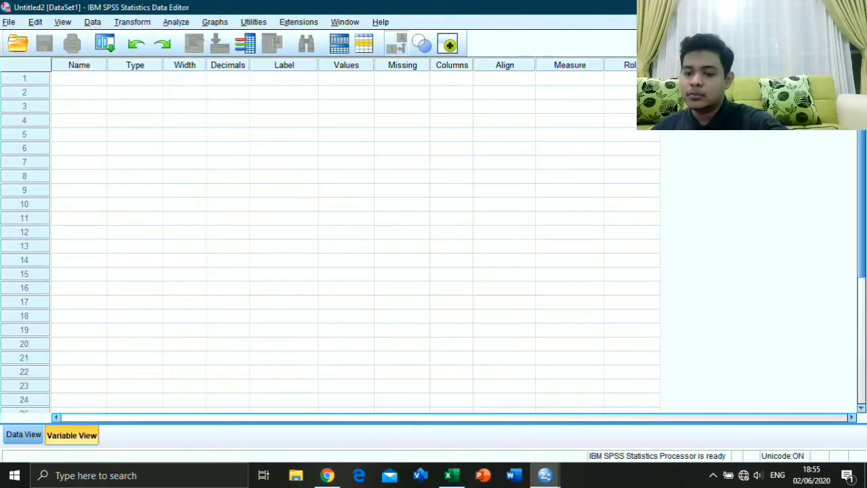
double_click(78, 78)
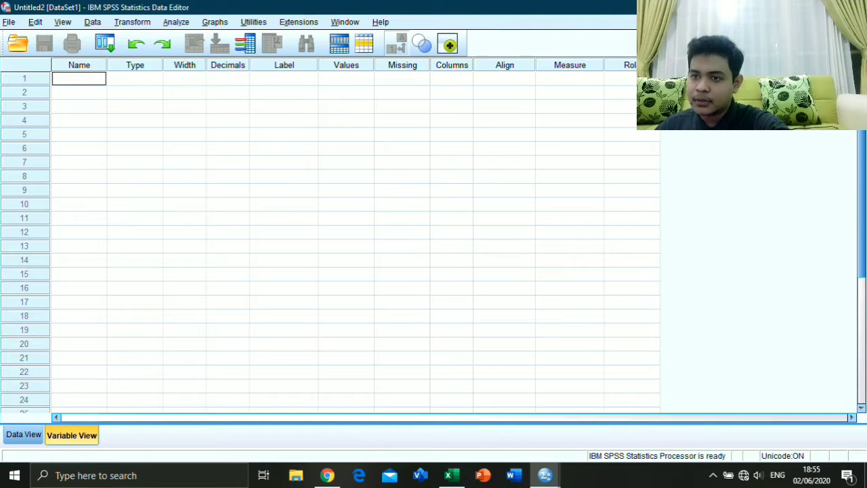
type("Nam")
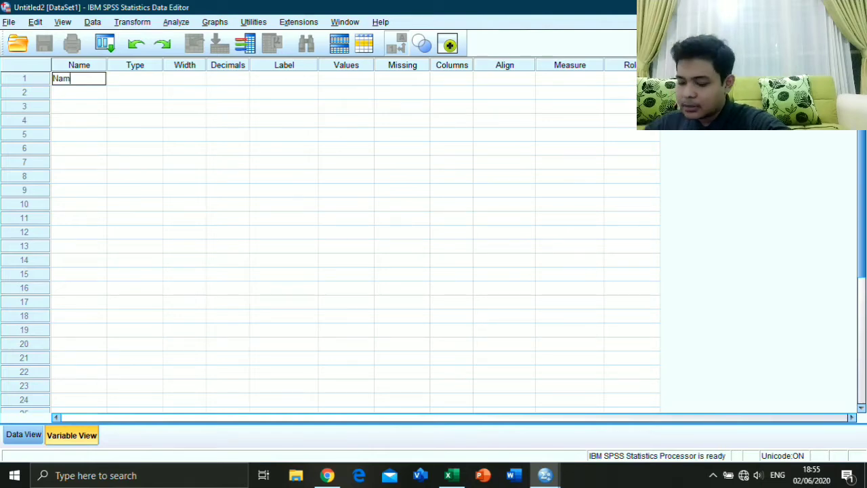
type("a")
left_click(24, 434)
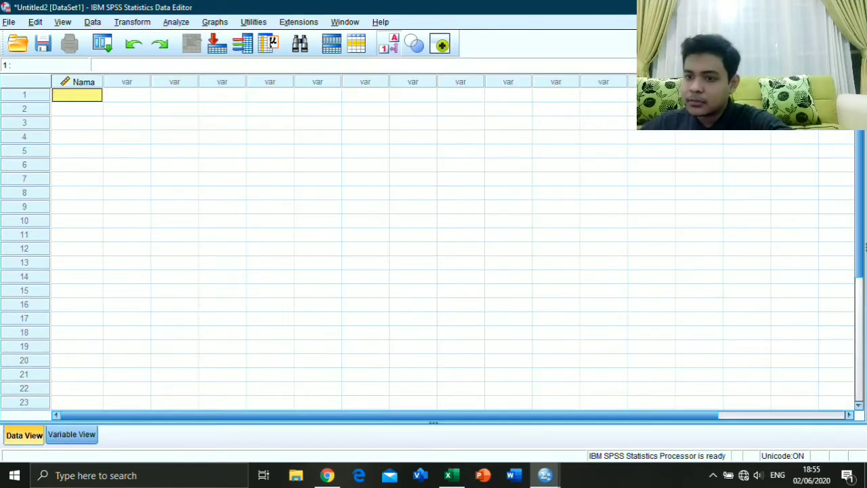
Return to the variable definitions and add a second variable named jk
left_click(72, 434)
double_click(78, 93)
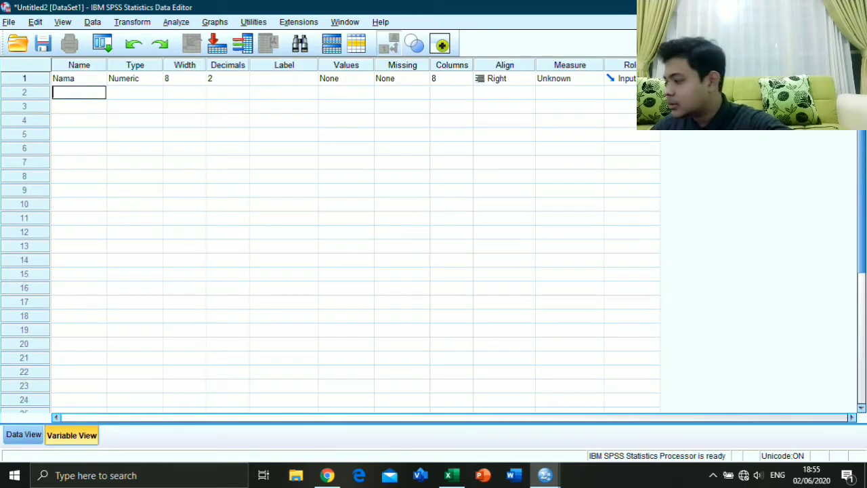
type("jk")
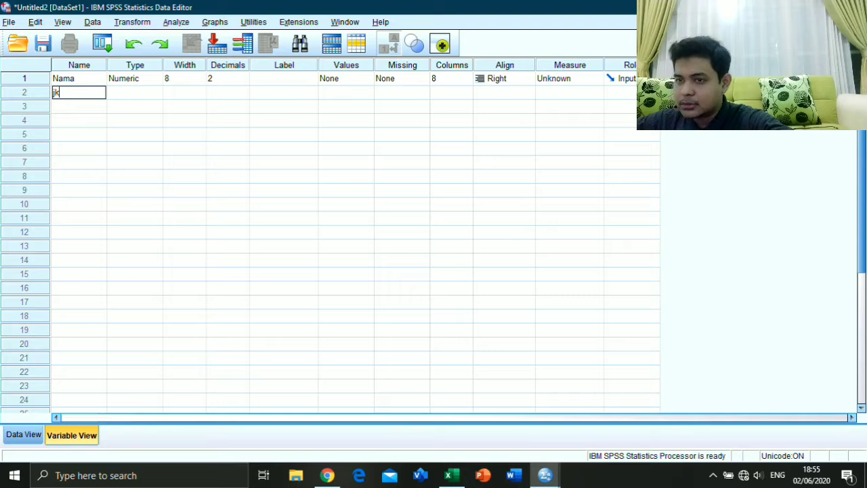
key("Return")
Add four more variables below jk, named p1, p2, p3 and p4
type("p")
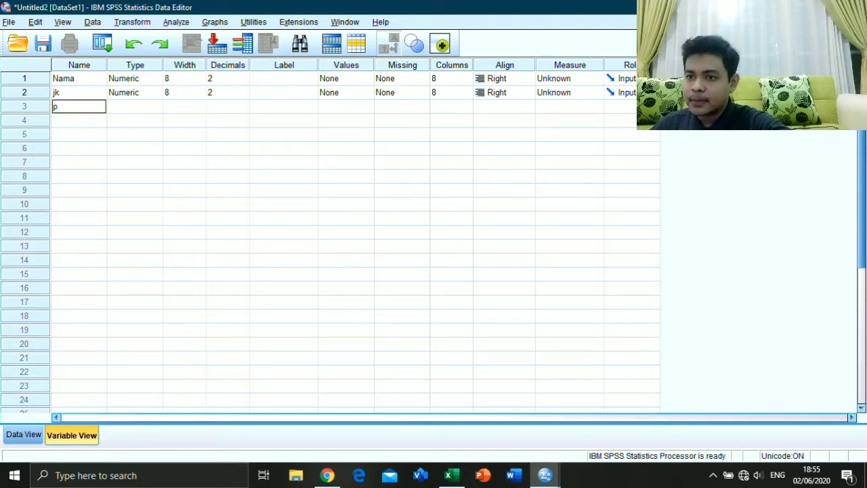
type("1")
key("Return")
type("p2")
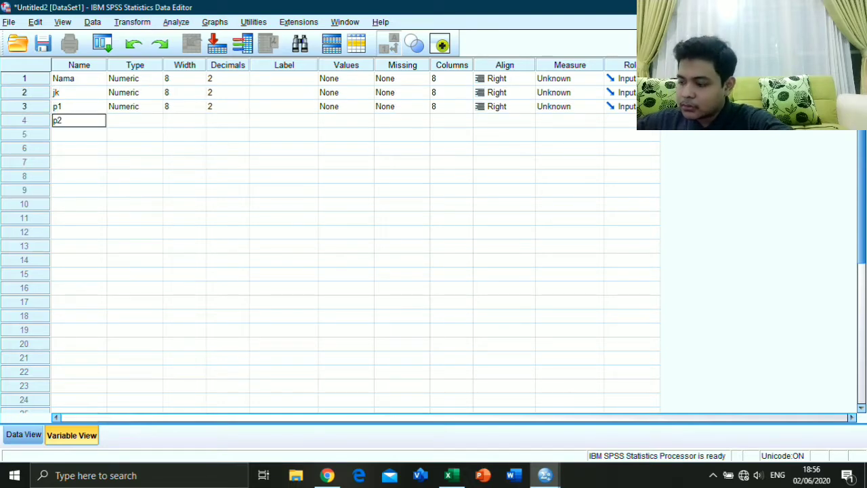
key("Return")
type("p3")
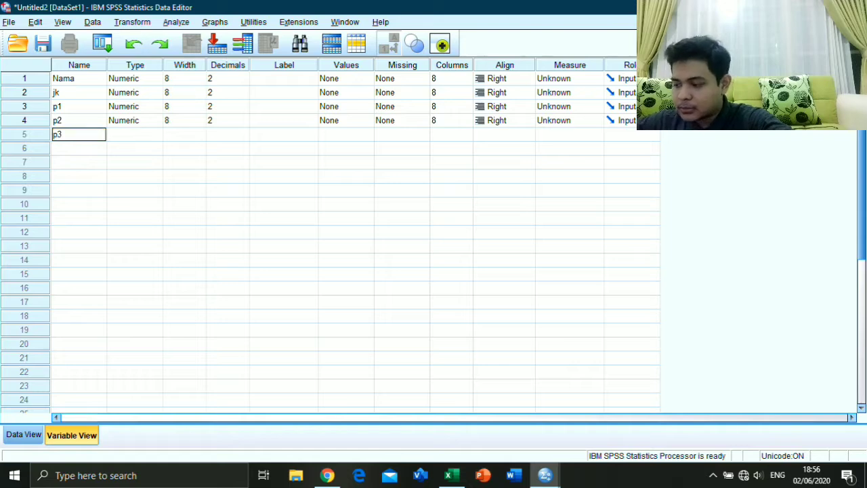
key("Return")
type("p4")
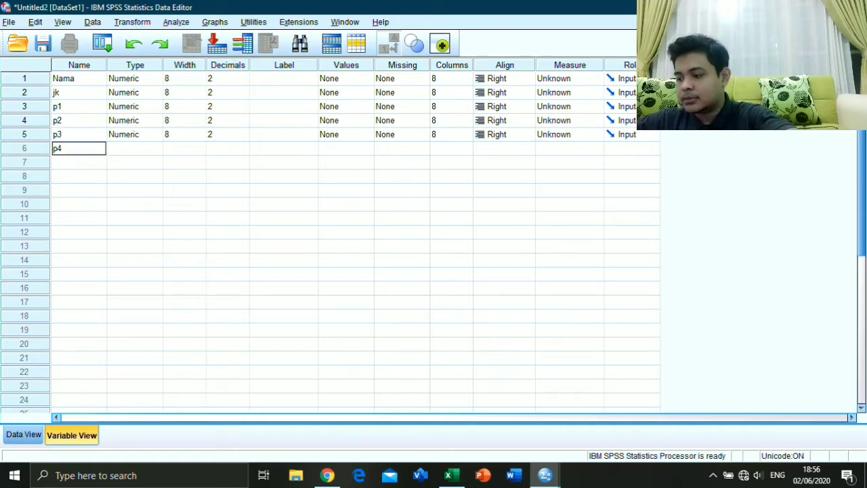
left_click(184, 203)
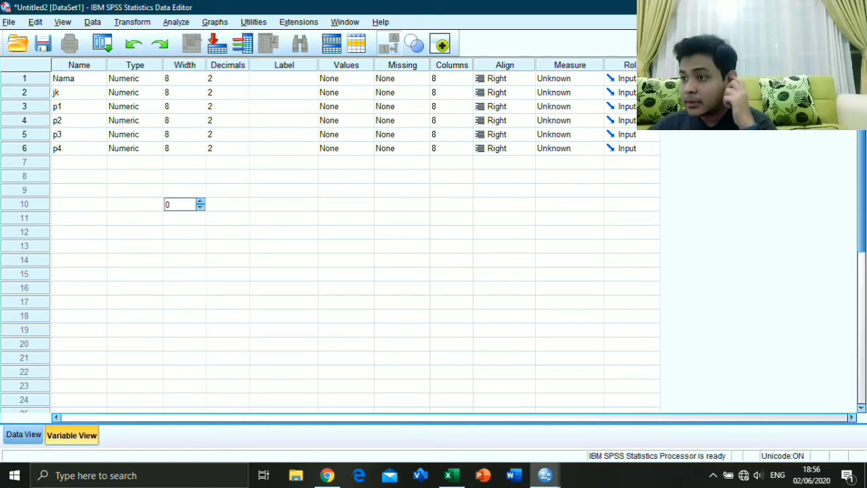
Label the variable Nama as "Nama" and the variable jk as "Jenis Kelamin"
left_click(284, 79)
left_click(284, 79)
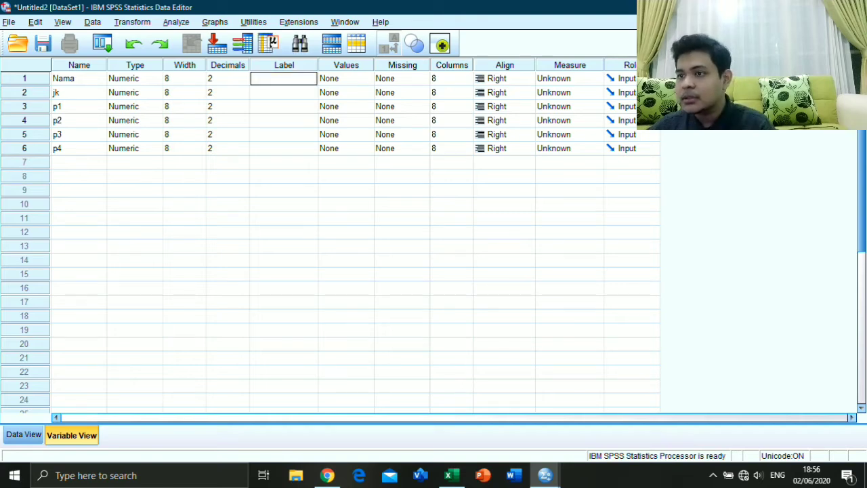
type("Nama")
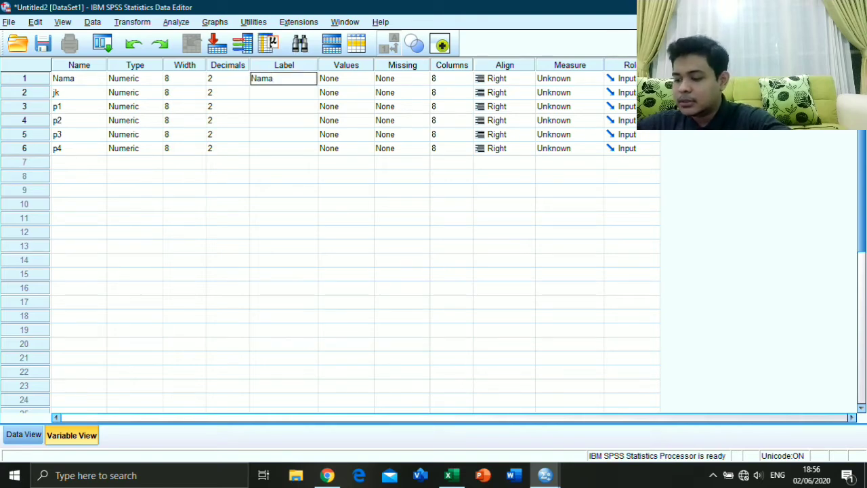
key("Return")
type("Je")
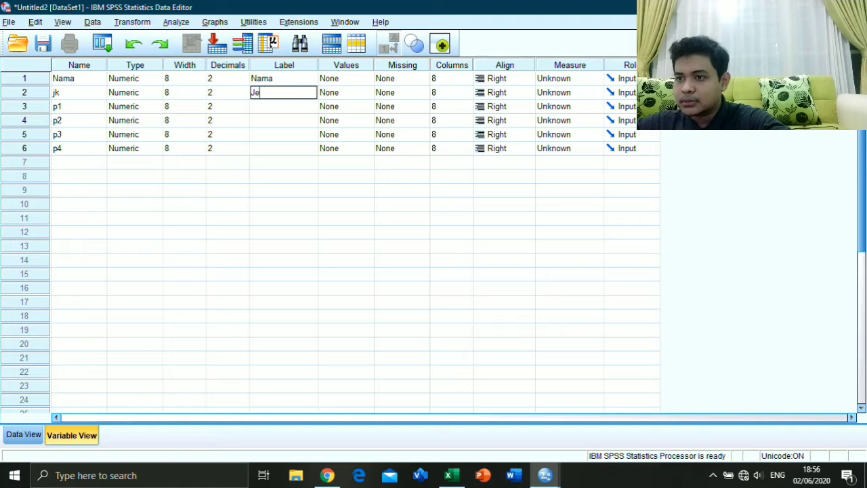
type("nis Kelamin")
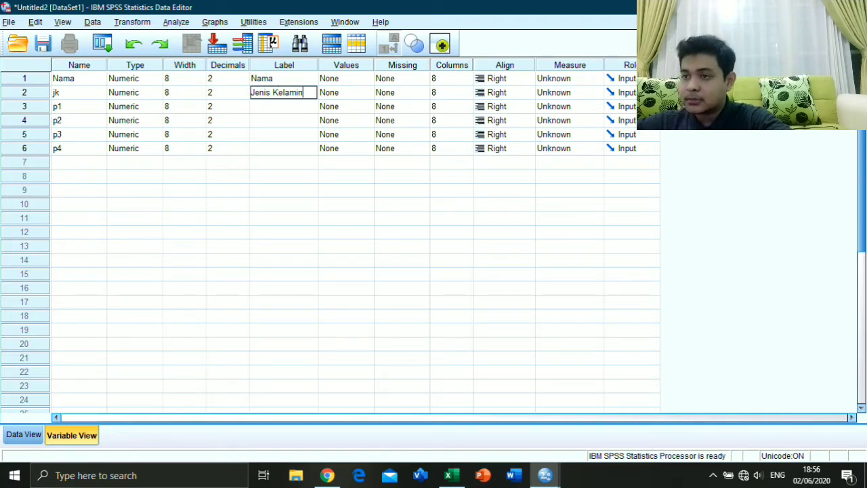
key("Return")
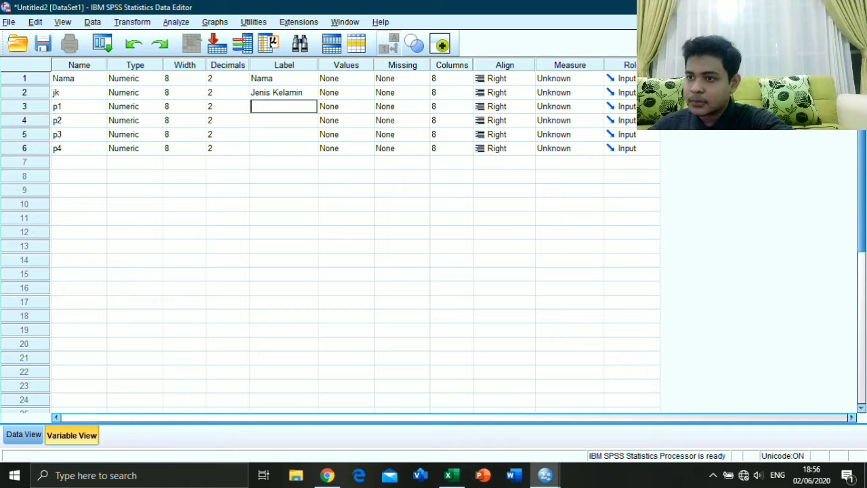
Label the variable p1 as "Tingkat Kepuasan Selama Kuliah Online"
type("T")
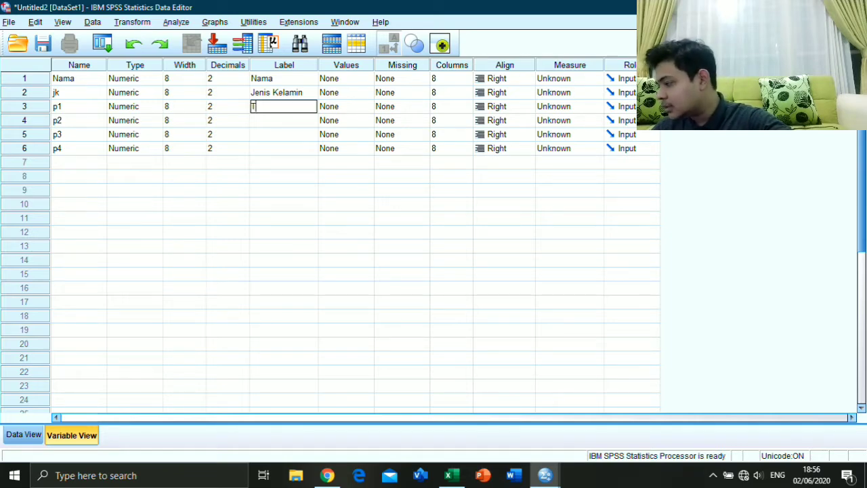
type("ingkat ")
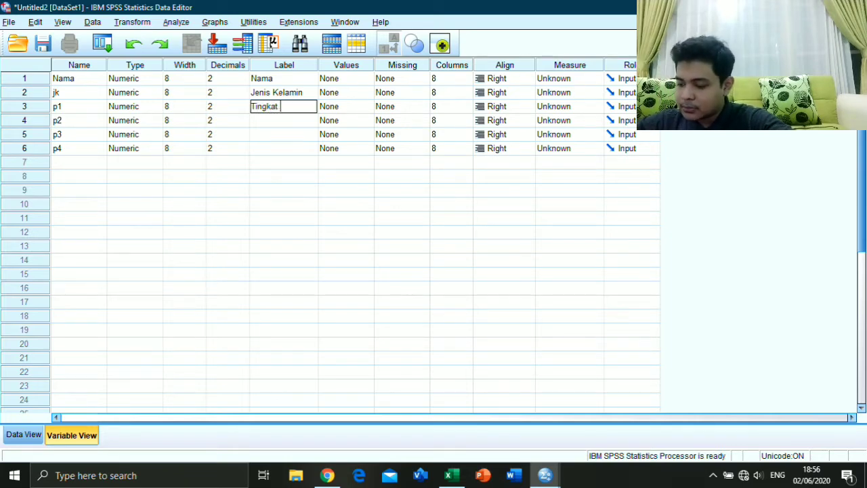
type("Kepuasan")
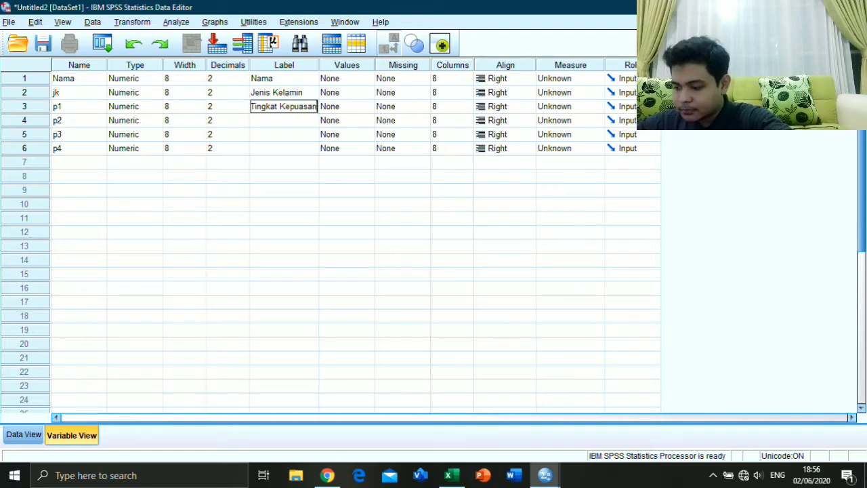
type(" Selama")
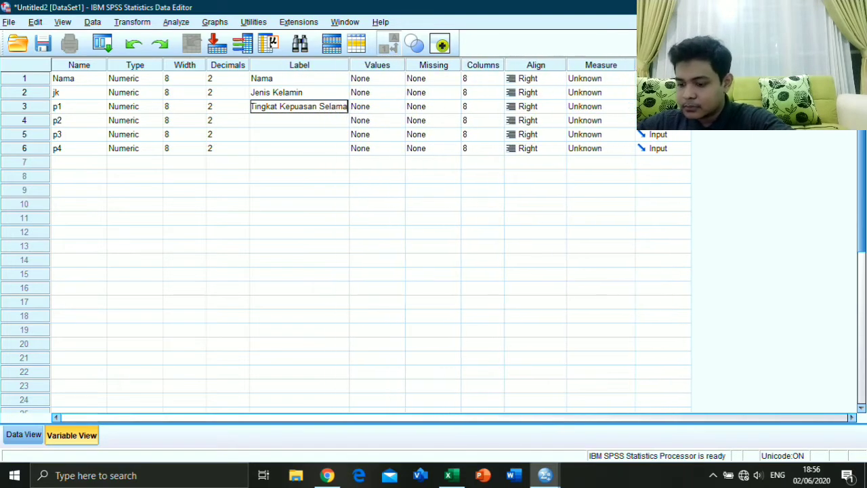
type(" KU")
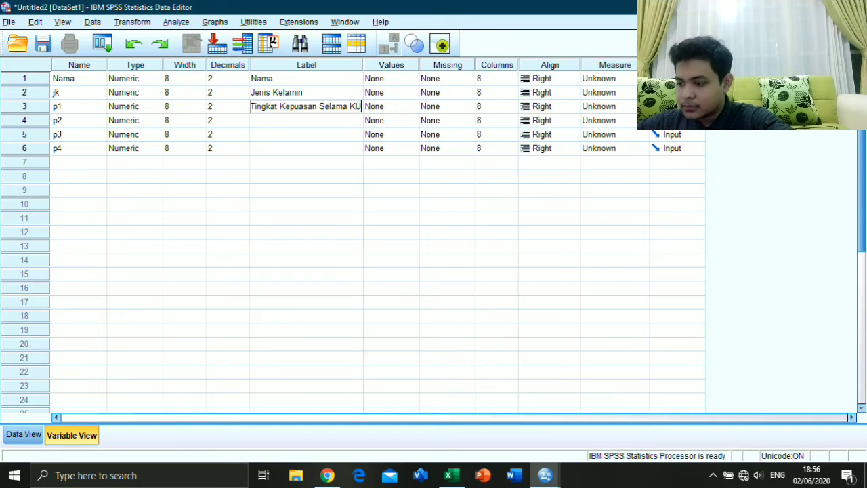
type("liah Online")
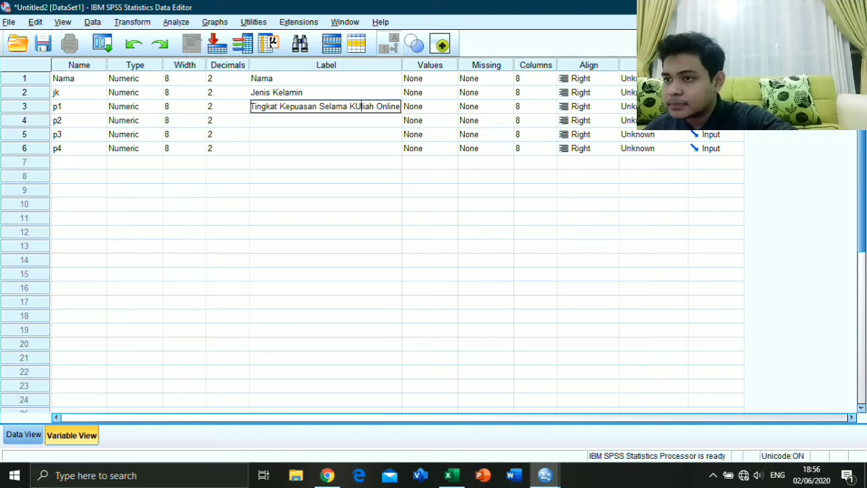
key("BackSpace")
type("u")
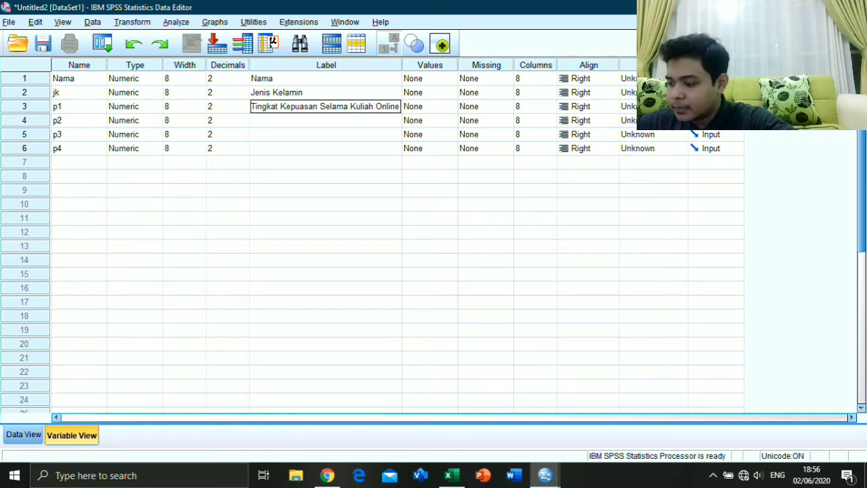
key("Return")
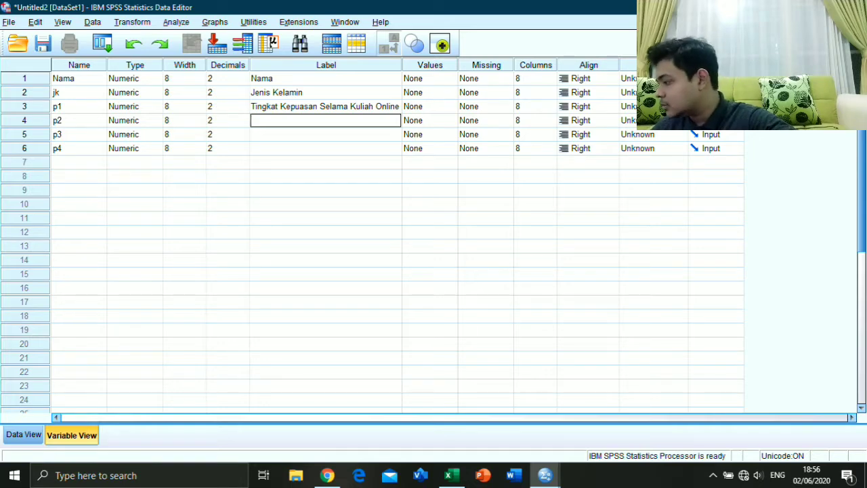
Label the variable p2 as "Kemampuan Dosen Untuk Menyampaikan Materi"
type("K")
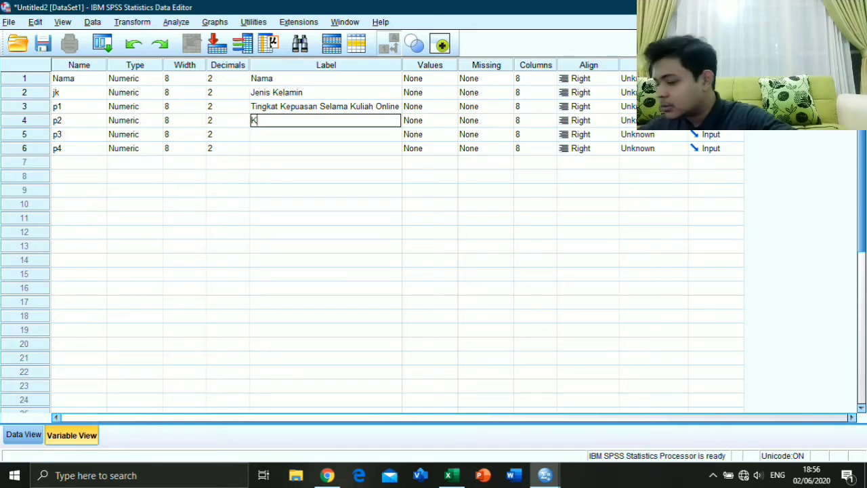
type("emamp")
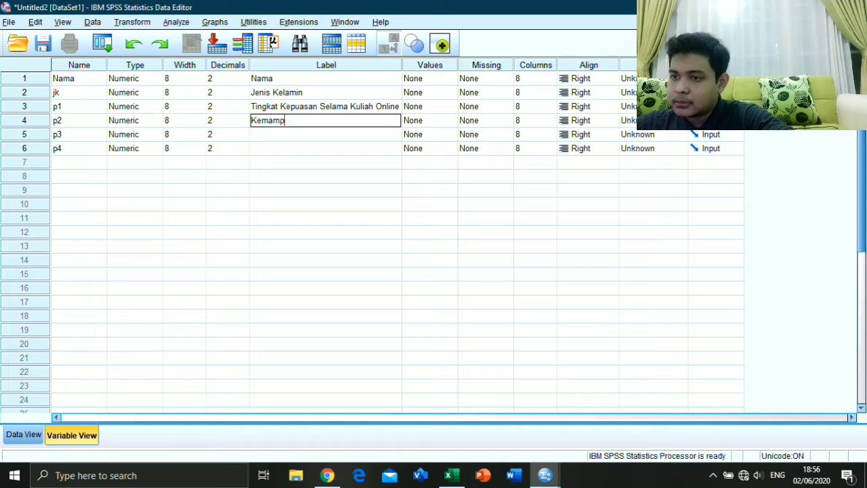
type("uan Dose")
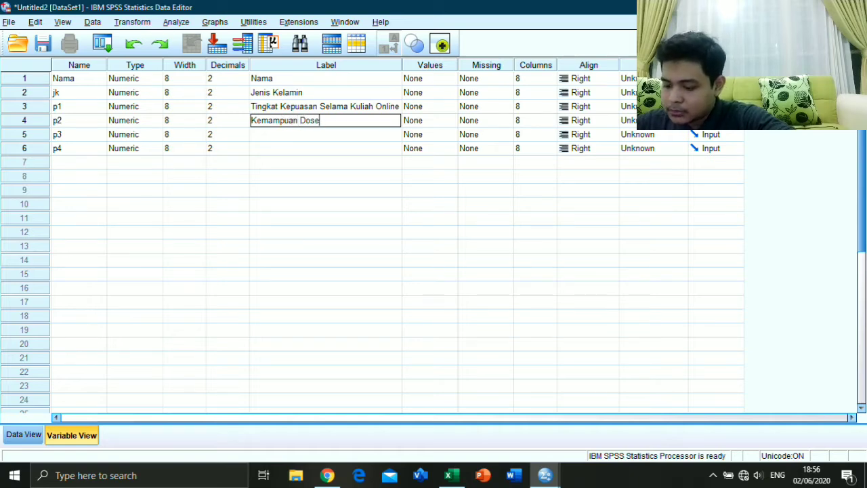
type("n Unt")
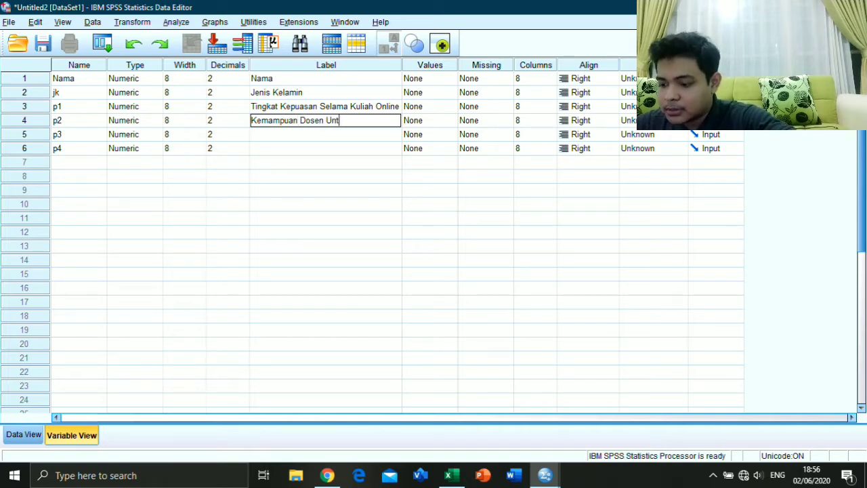
type("uk Men")
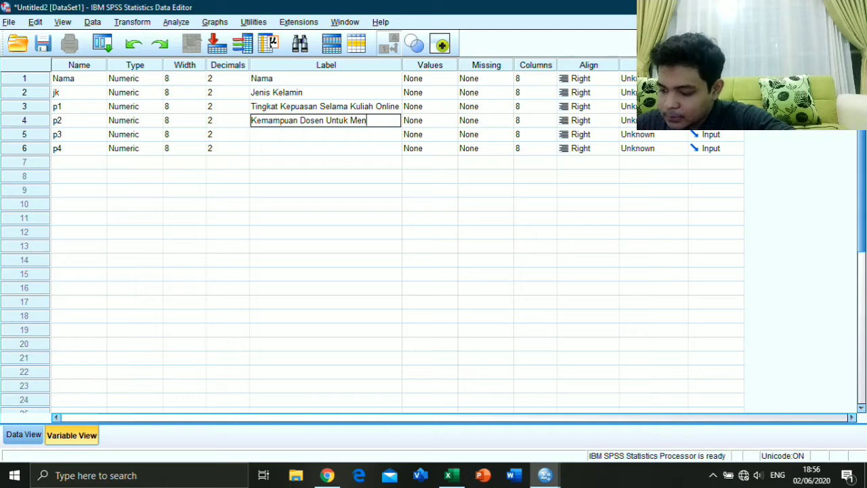
type("yampaikan Ma")
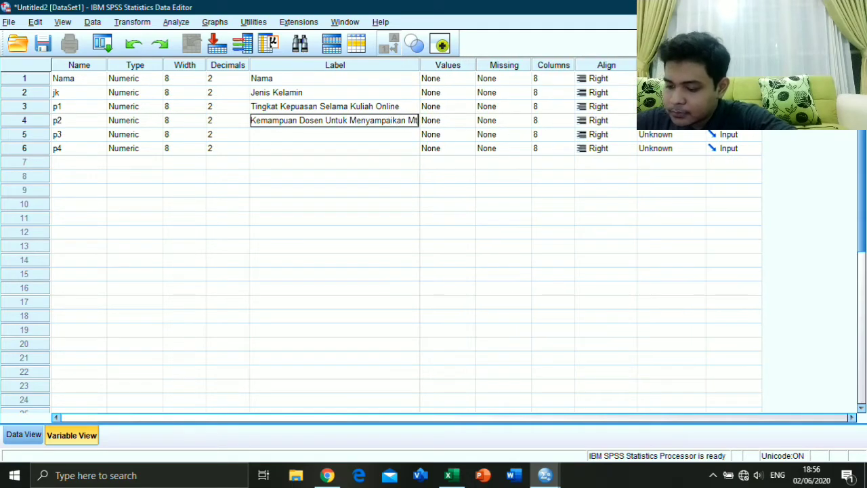
key("BackSpace")
type("a")
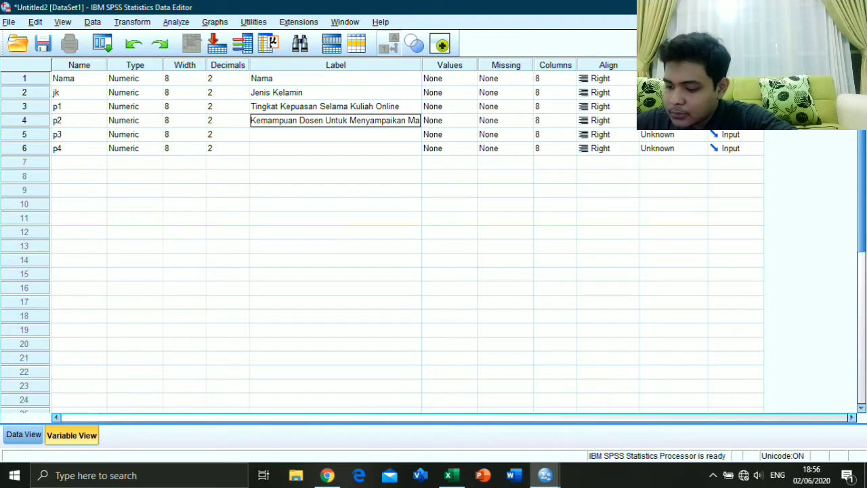
type("teri")
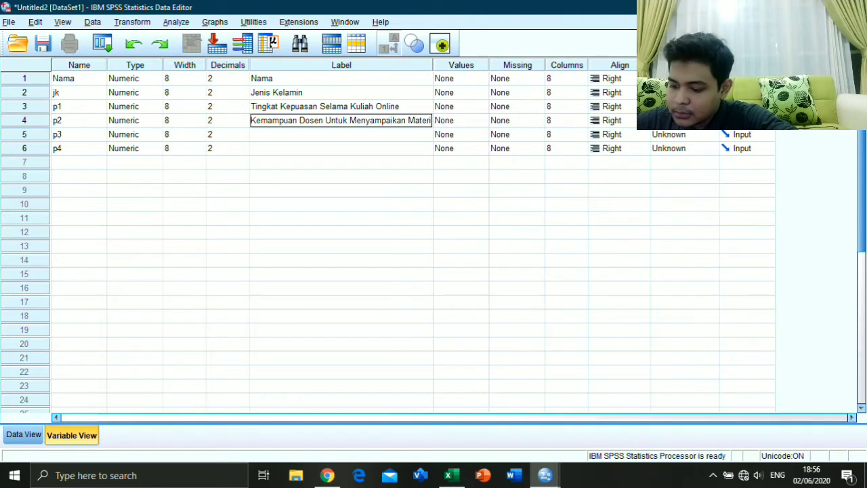
key("Return")
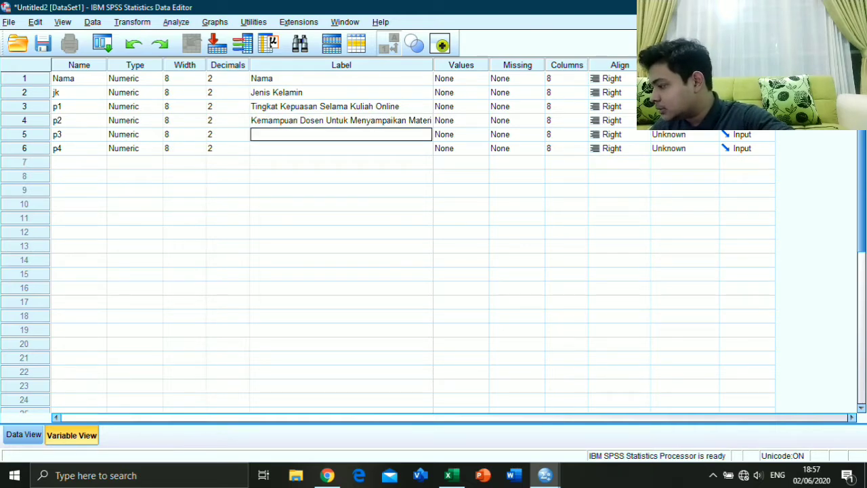
Label the variable p3 as "Kemampuan Dosen Untuk Memotivasi"
type("Kemam")
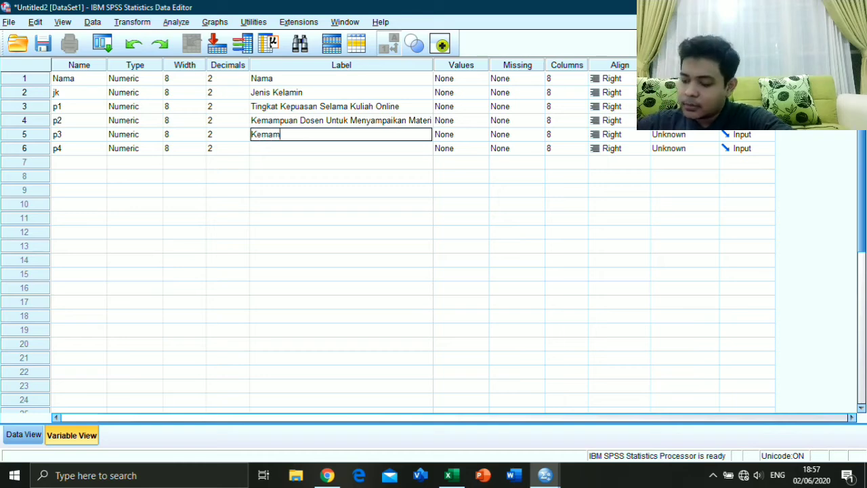
type("puan ")
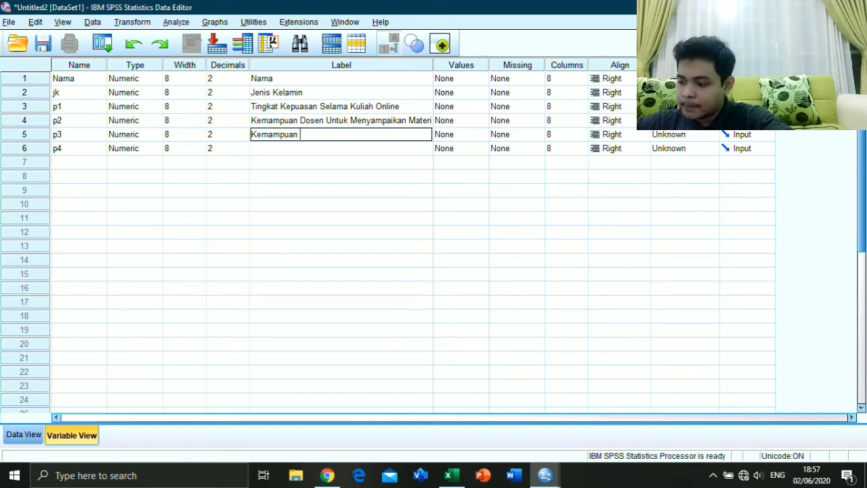
type("Dosen U")
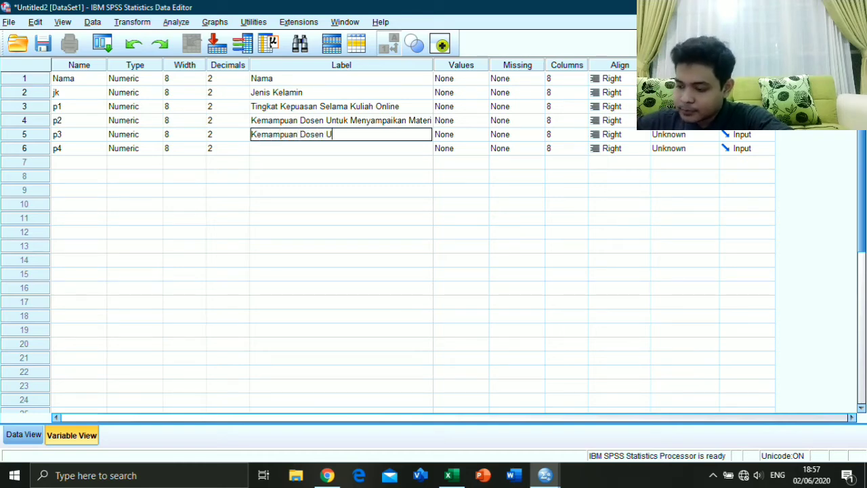
type("ntuk M")
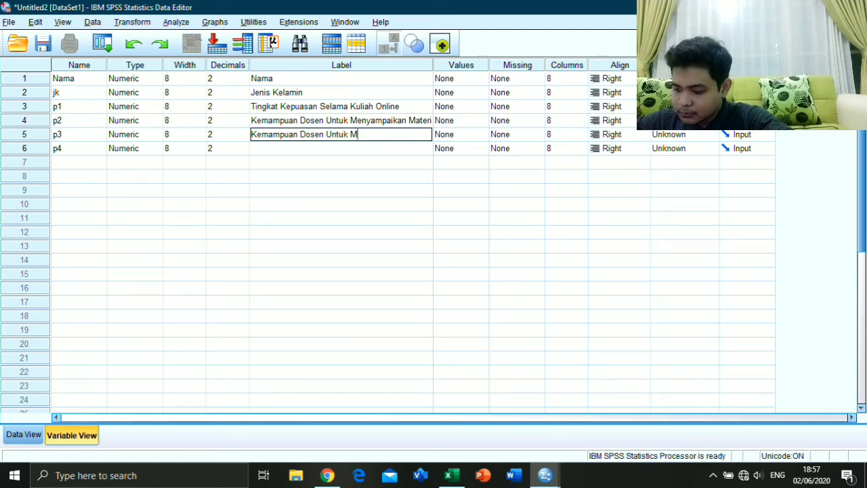
type("emotivasi")
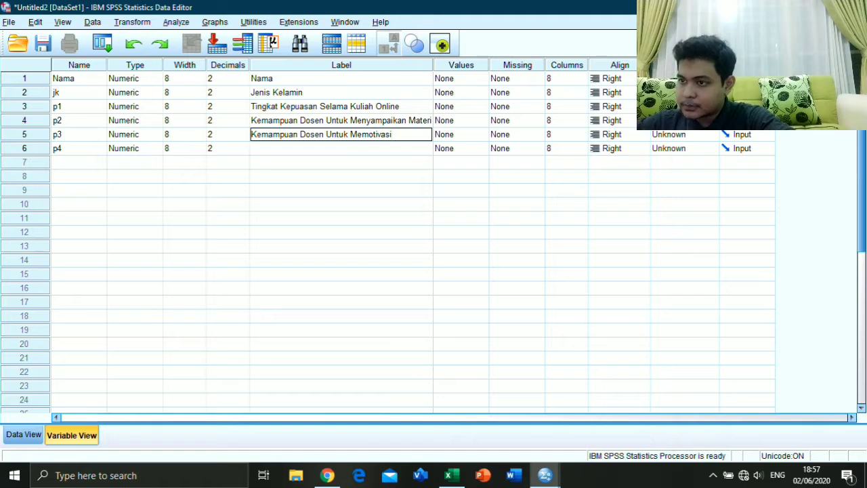
key("Return")
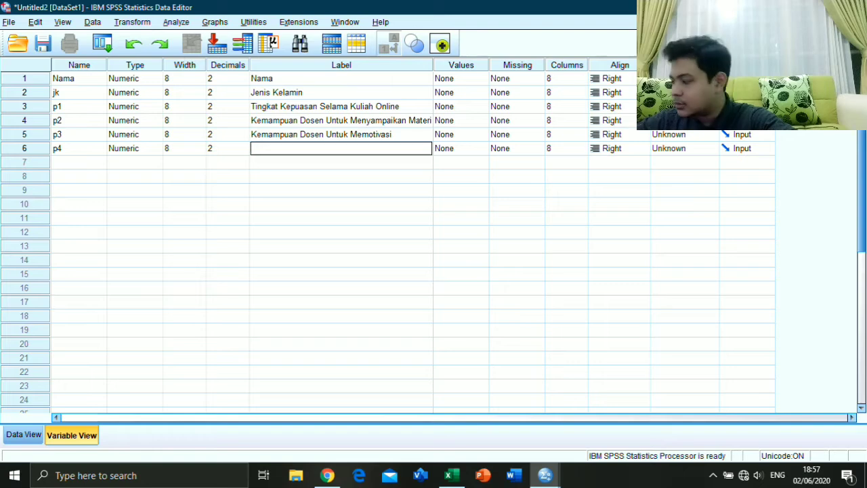
Label the variable p4 as "Kualitas Jaringan Memengaruhi Perkuliahan"
type("Kualit")
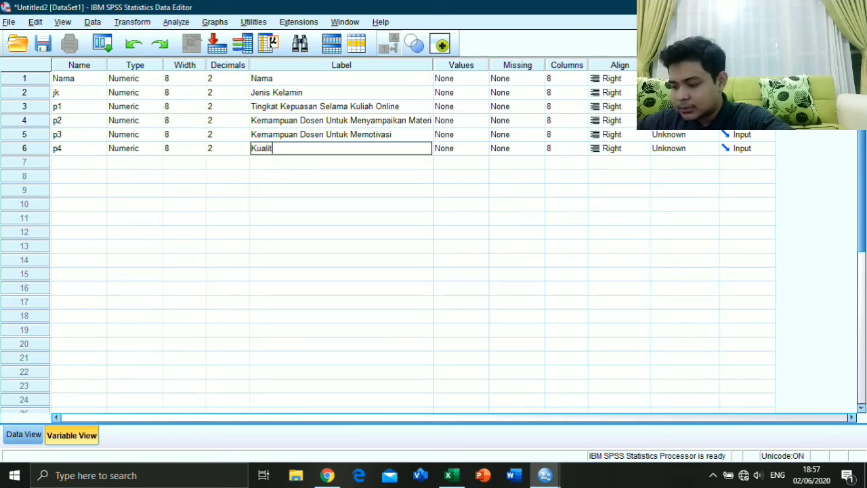
type("as Ja")
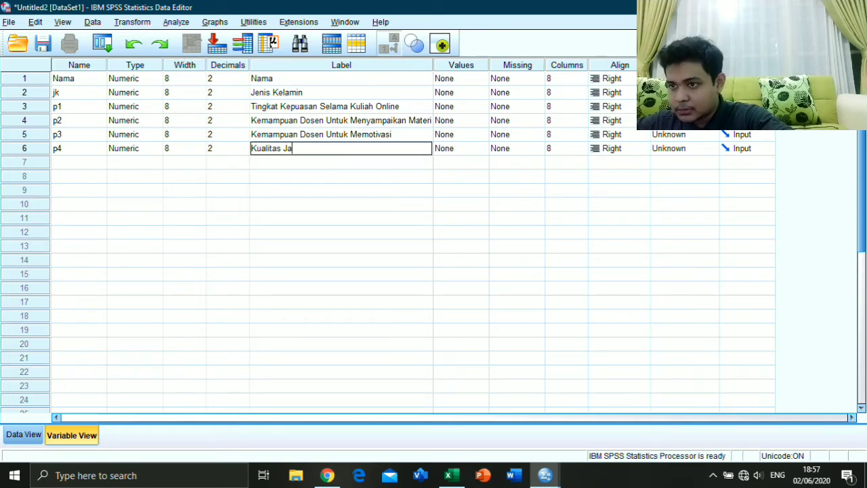
type("ringan")
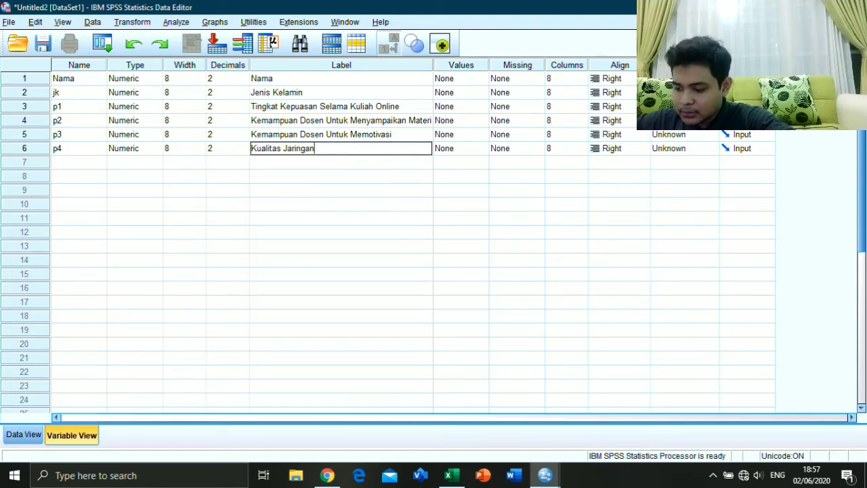
type(" Meme")
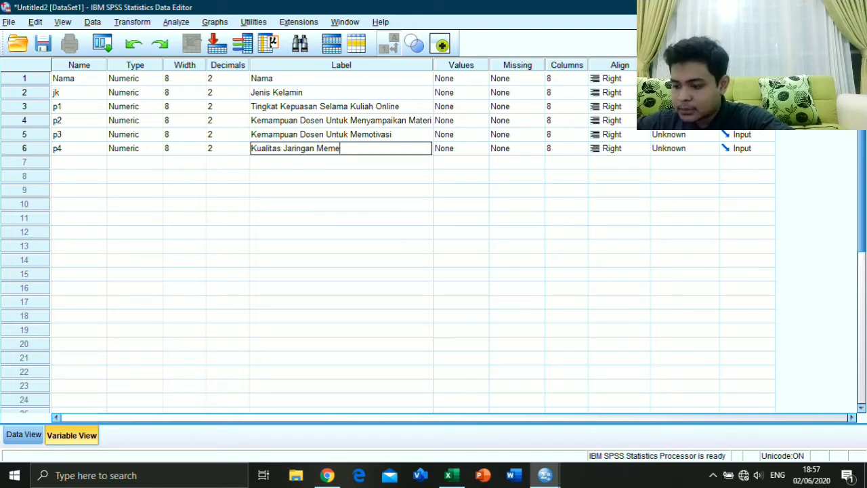
type("ngaruhi ")
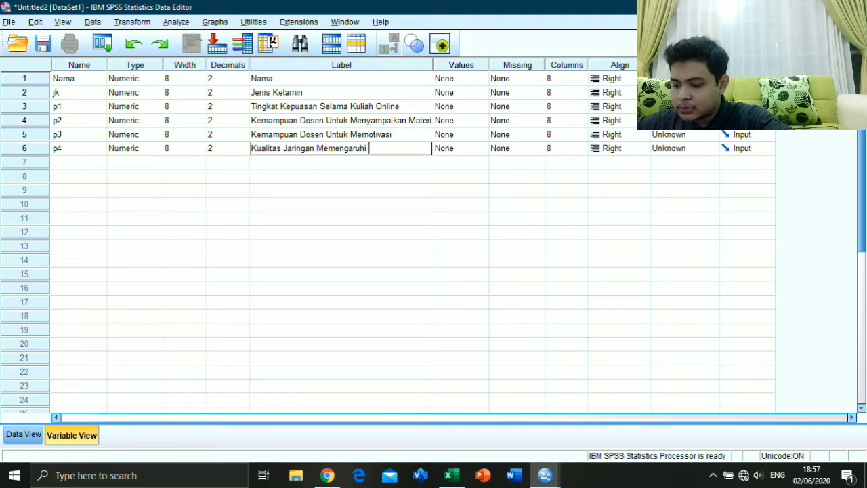
type("Kuli")
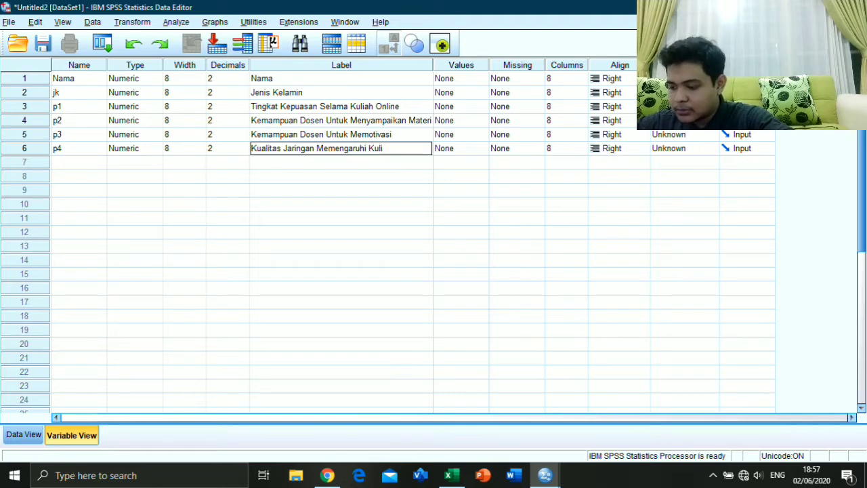
key("BackSpace")
key("BackSpace")
key("BackSpace")
key("BackSpace")
type("Pe")
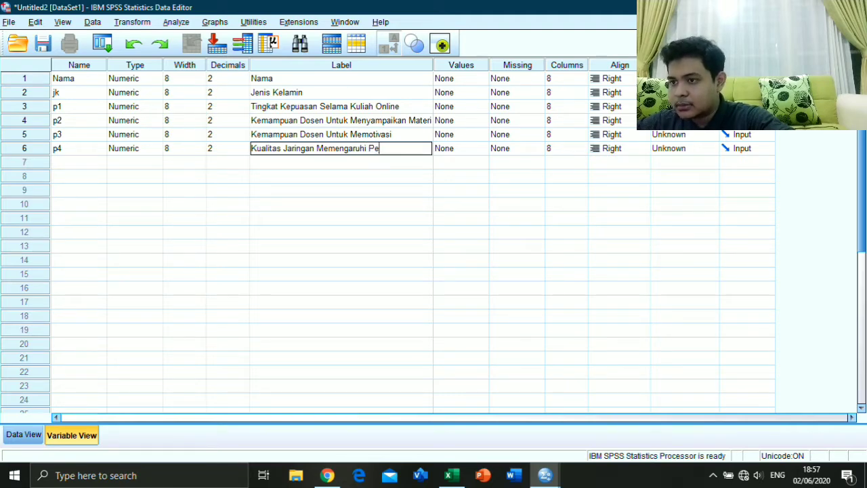
type("rkulia")
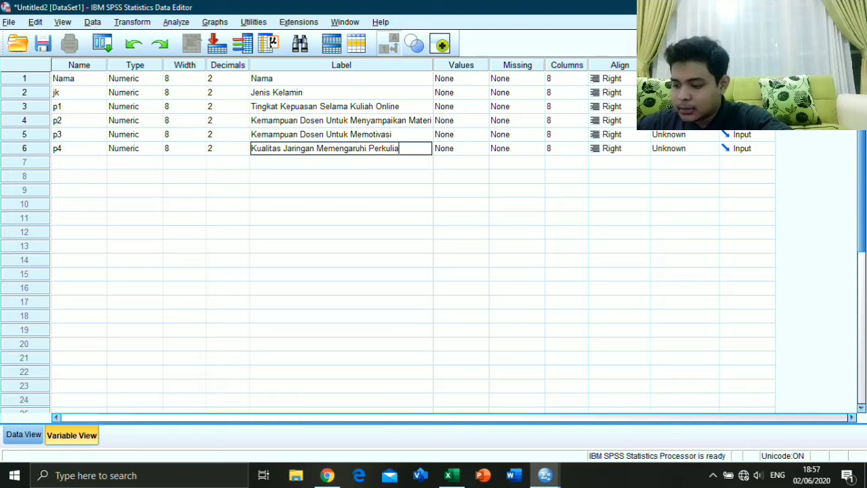
type("han")
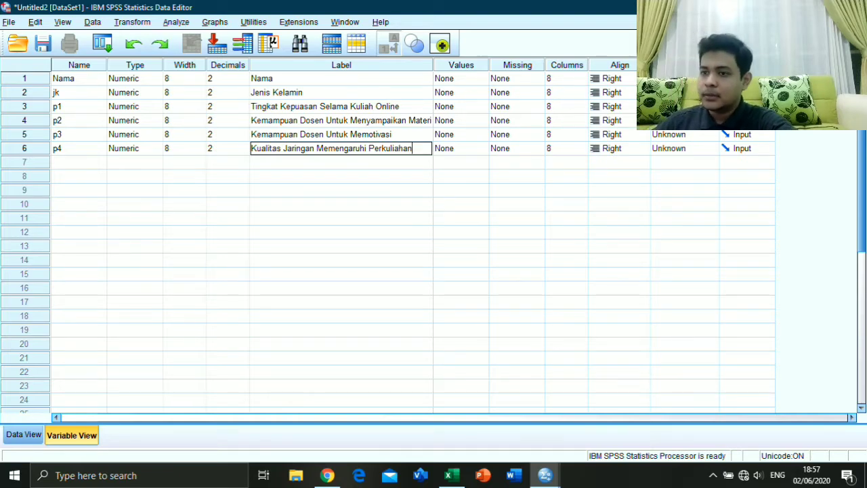
key("Return")
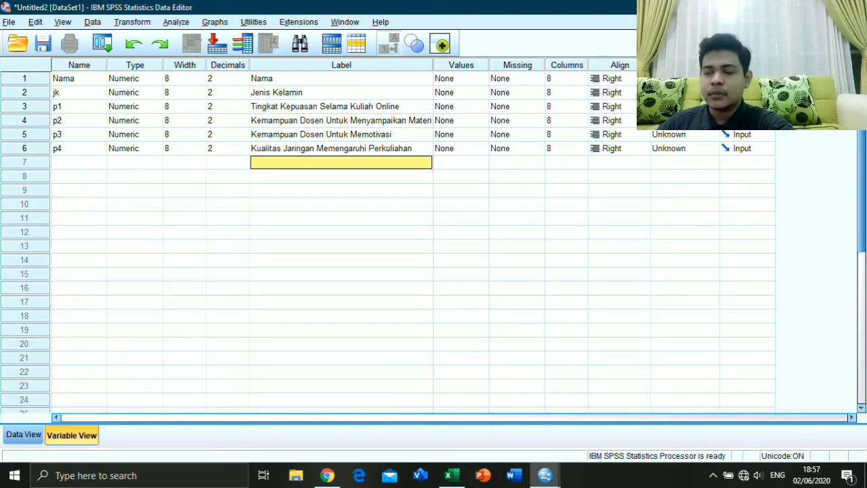
Open the value labels of the variable jk and add value 1 with the label "Laki-Laki"
left_click(462, 93)
left_click(482, 92)
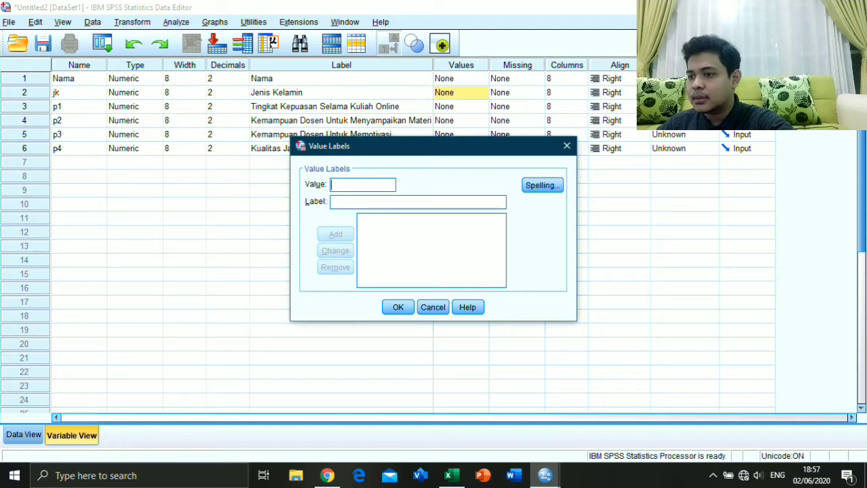
type("1")
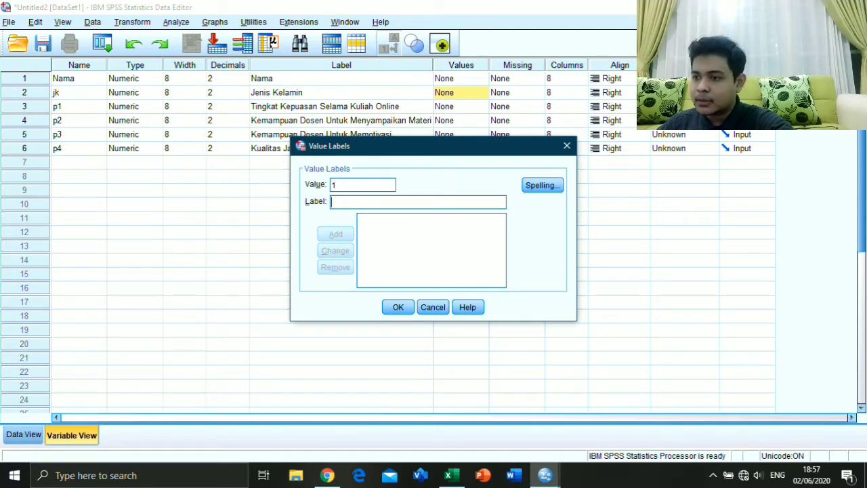
type("Laki-")
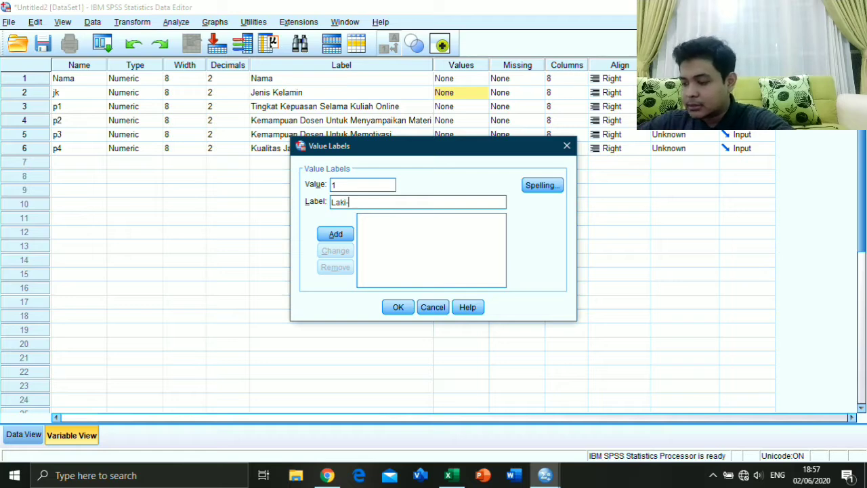
type("Laki")
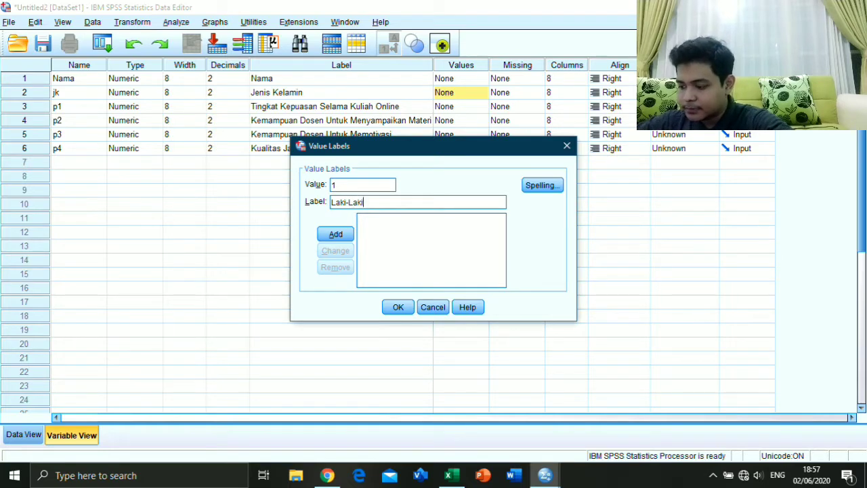
key("Return")
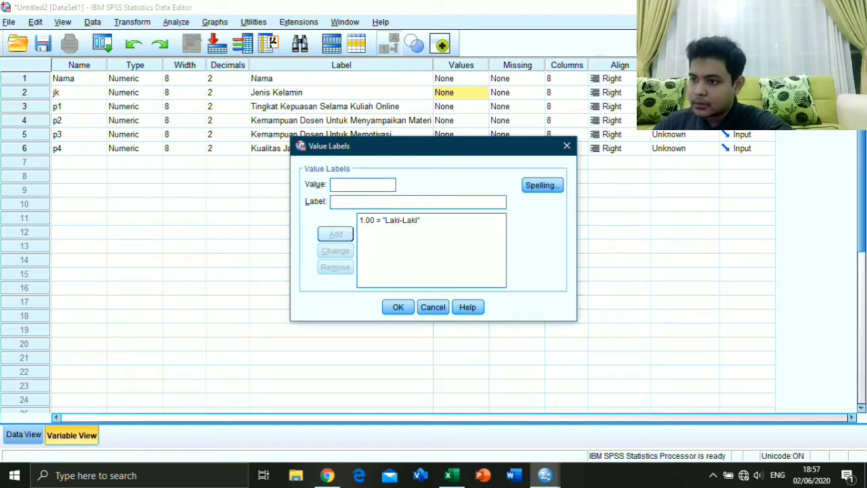
Add value 2 with the label "Perempuan" for jk and apply the value labels
type("2")
key("Tab")
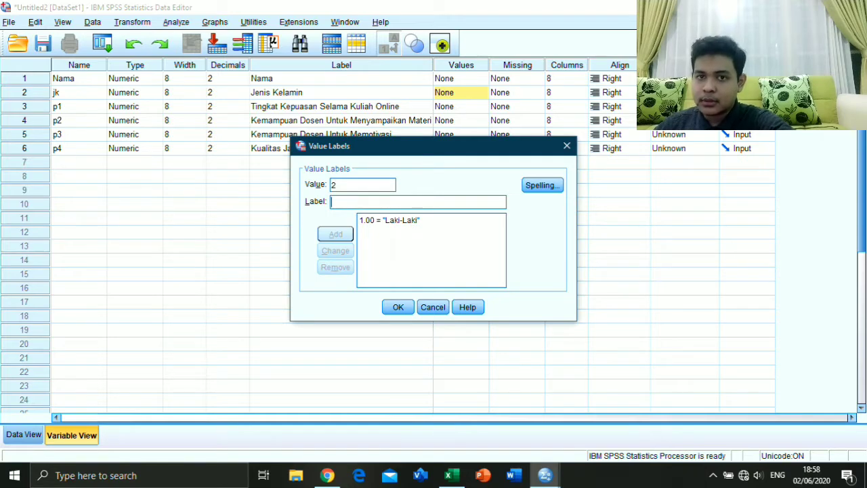
type("Perem")
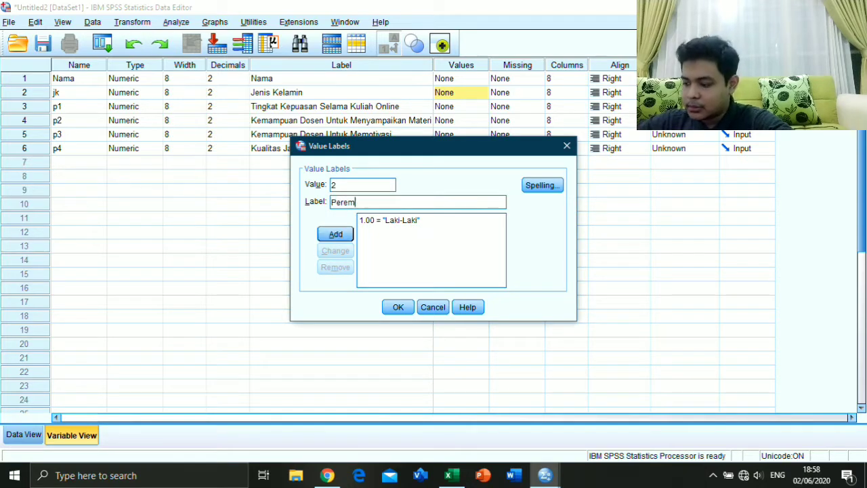
type("puan")
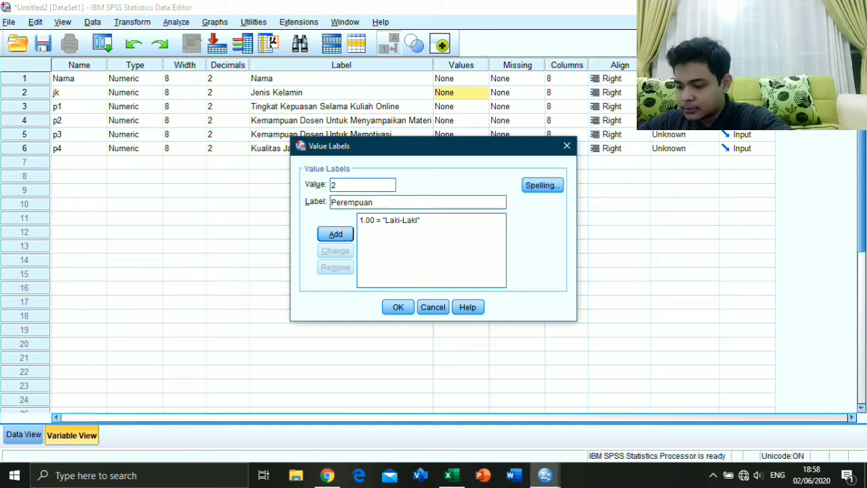
left_click(335, 234)
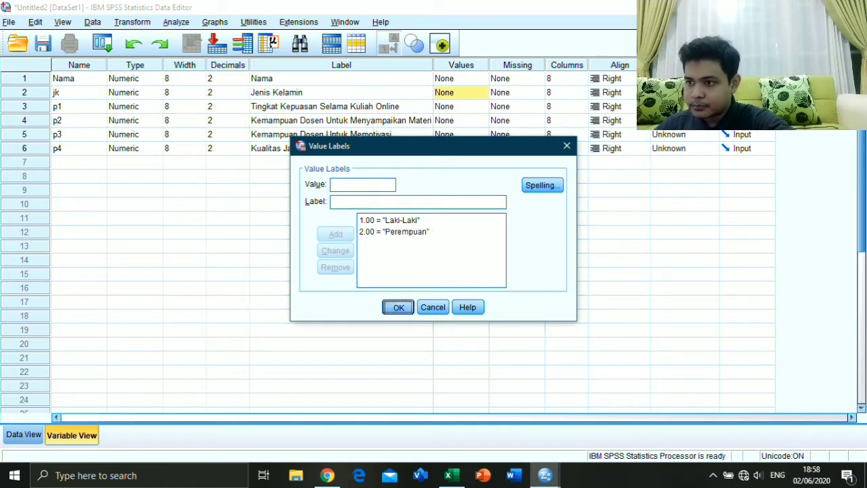
left_click(398, 307)
Open the value labels of the variable p1 and add value 1 with the label "Sangat Puas"
left_click(482, 106)
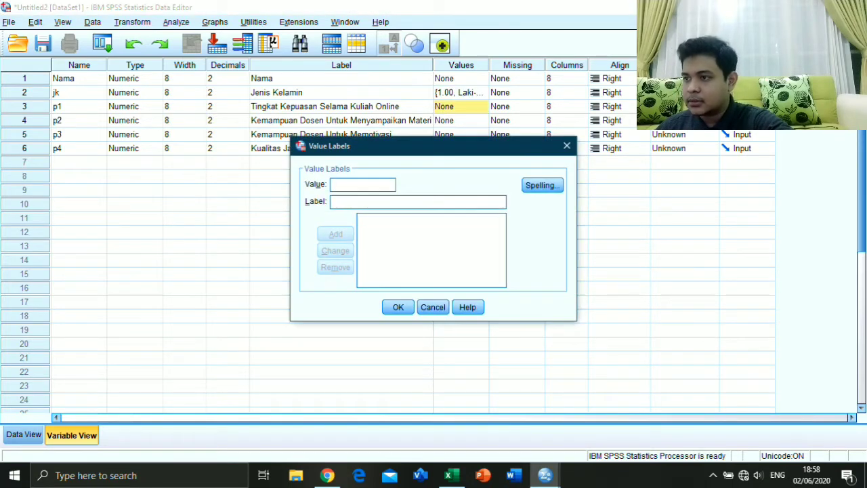
type("1")
key("Tab")
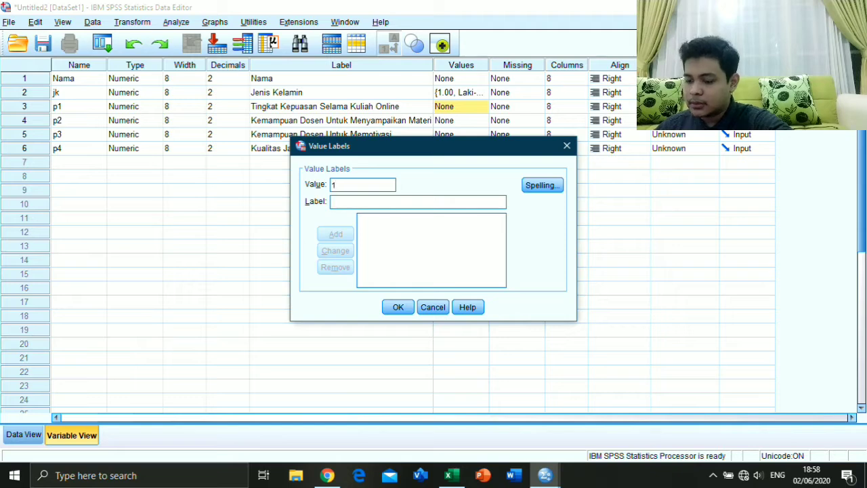
type("S")
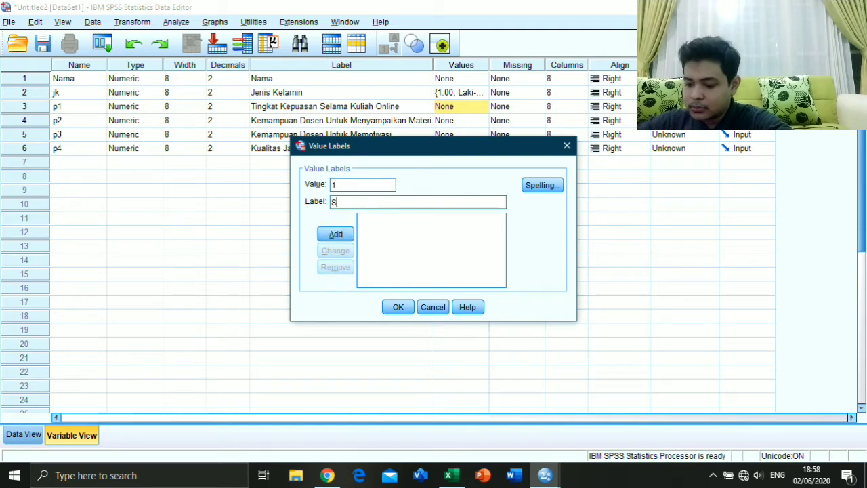
type("anga")
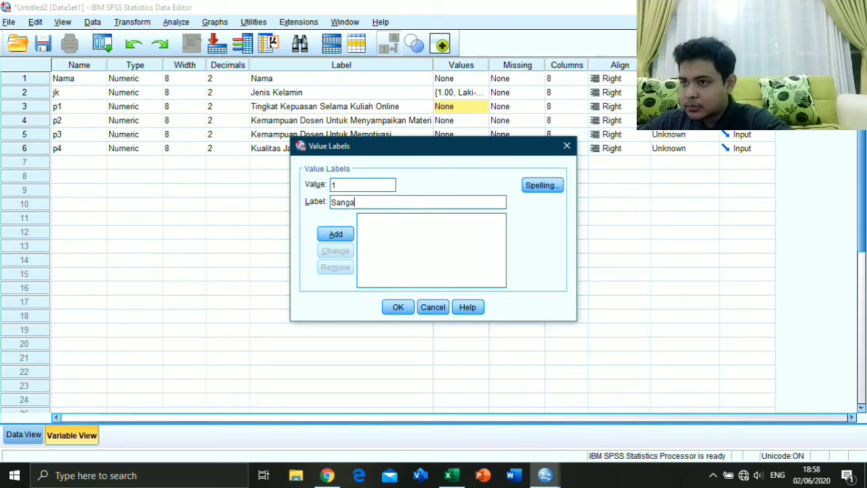
type("t Puasa")
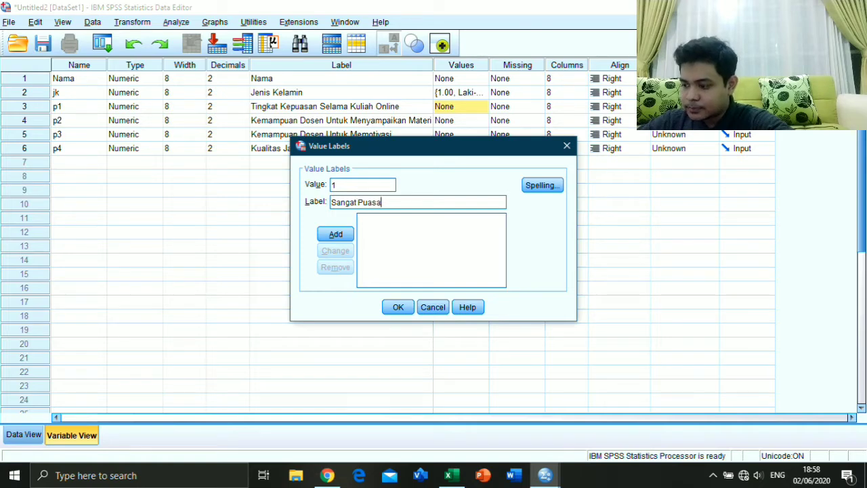
key("BackSpace")
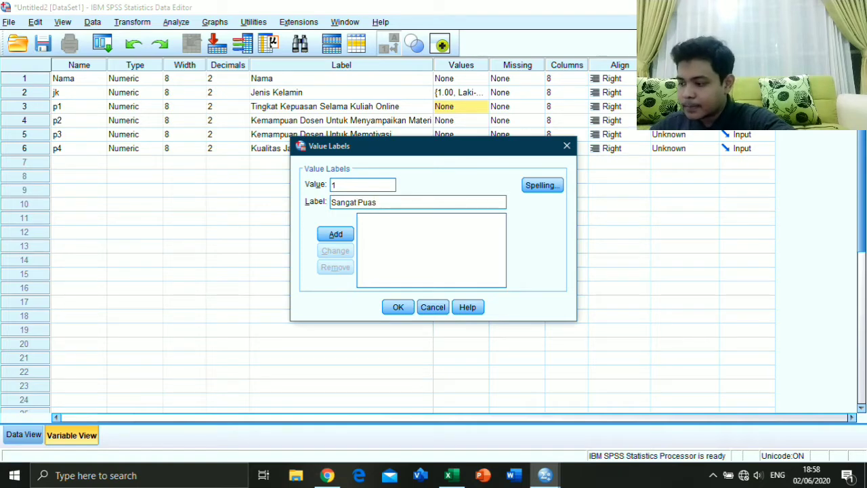
left_click(336, 234)
Add value 2 with the label "Puas" to the value labels of p1
type("2")
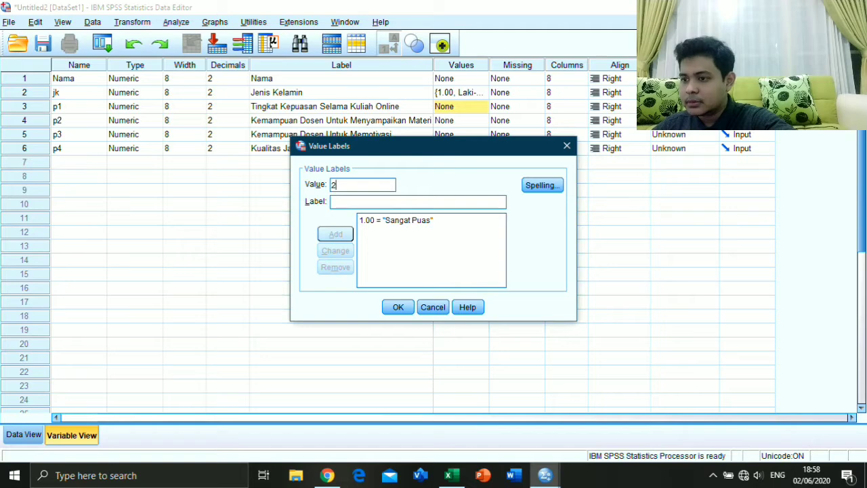
key("Tab")
type("Puas")
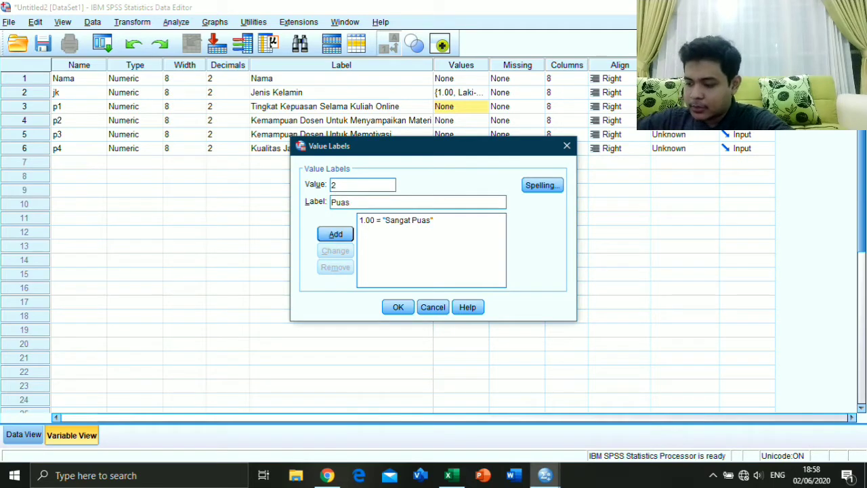
key("Tab")
key("Return")
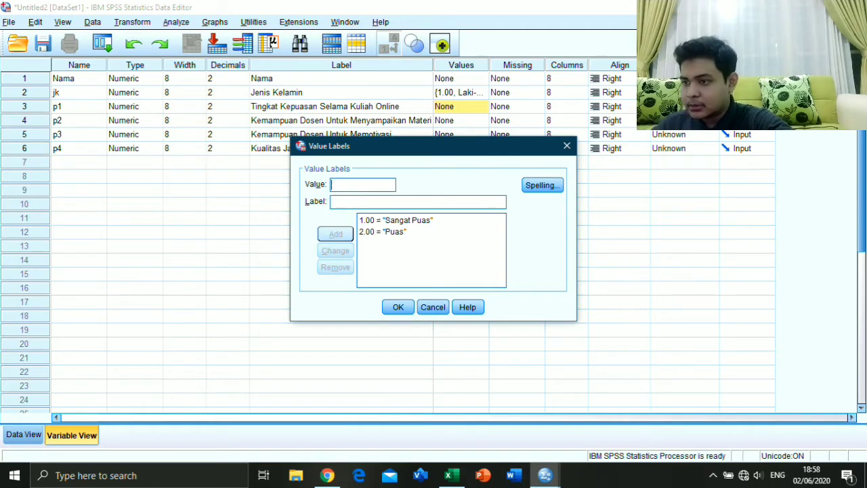
Add value 3 with the label "Kurang" for p1 and apply the value labels
type("3")
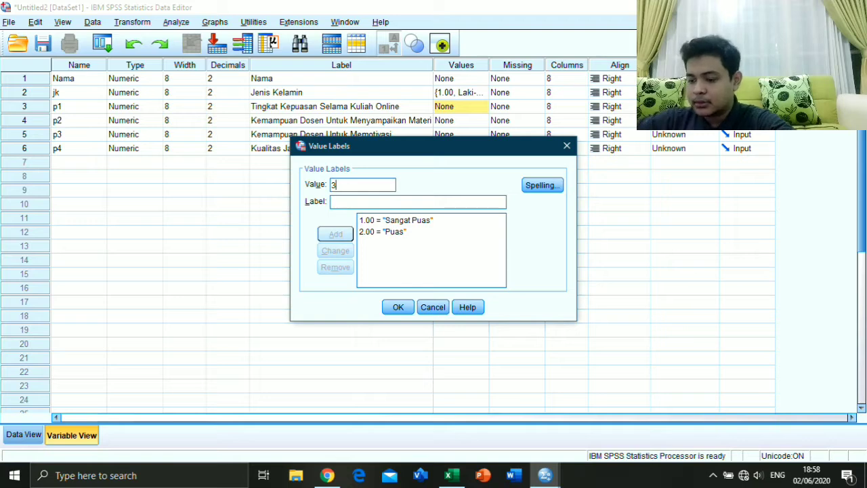
key("Tab")
type("Kur")
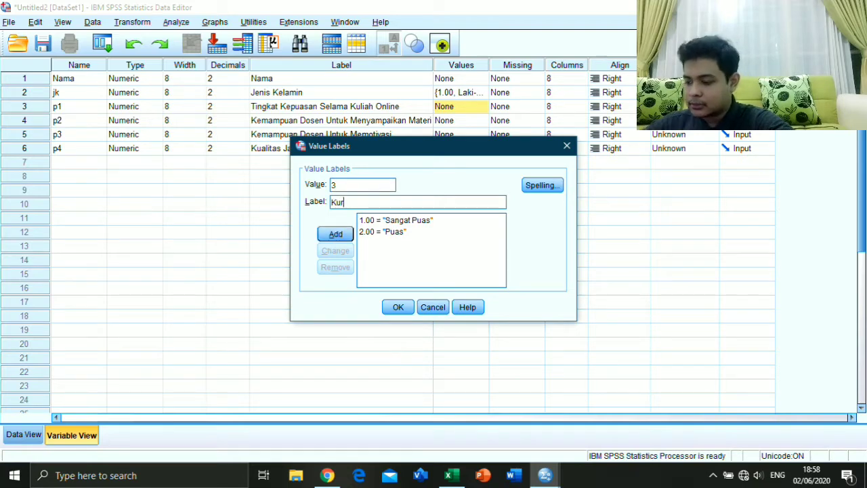
type("ang")
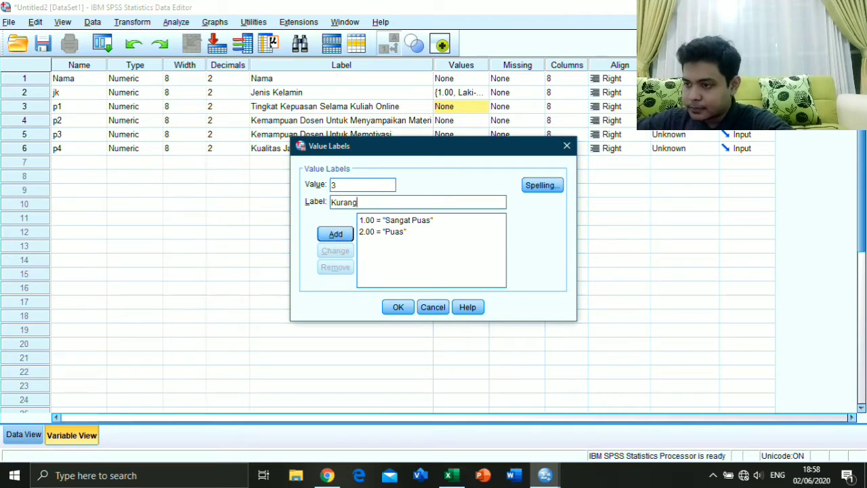
left_click(398, 307)
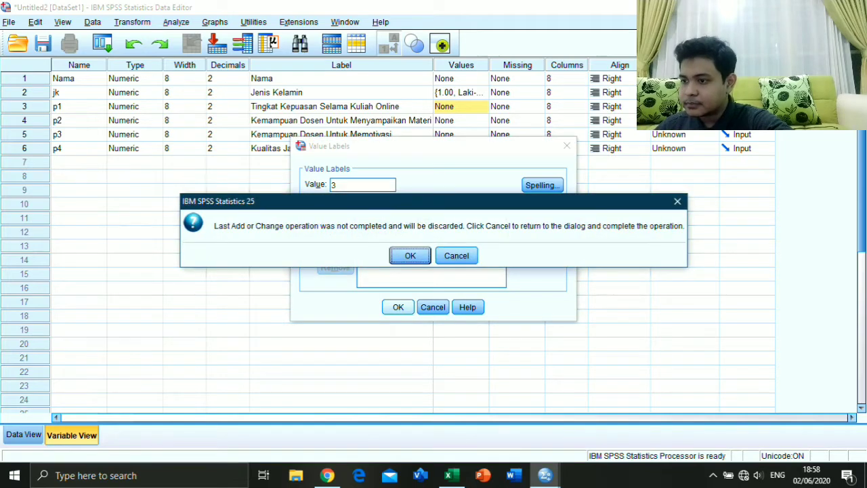
left_click(456, 255)
left_click(335, 234)
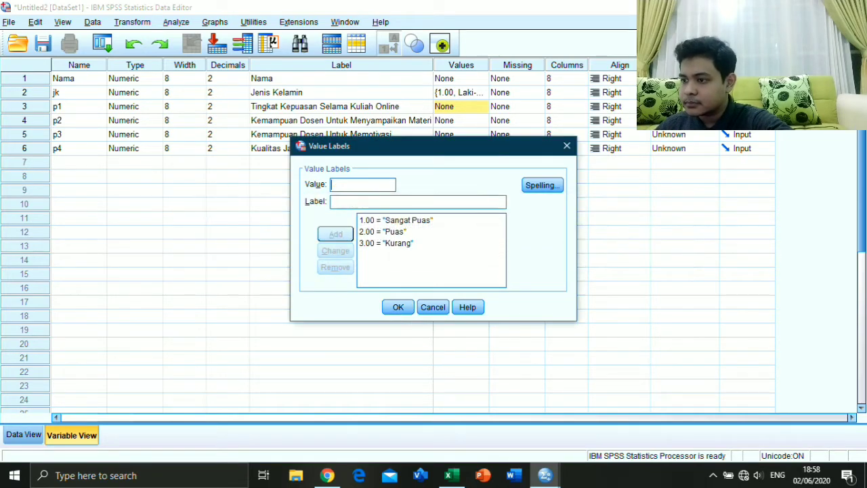
left_click(397, 307)
Open the value labels of the variable p2 and add value 1 with the label "Sangat Puas"
left_click(461, 120)
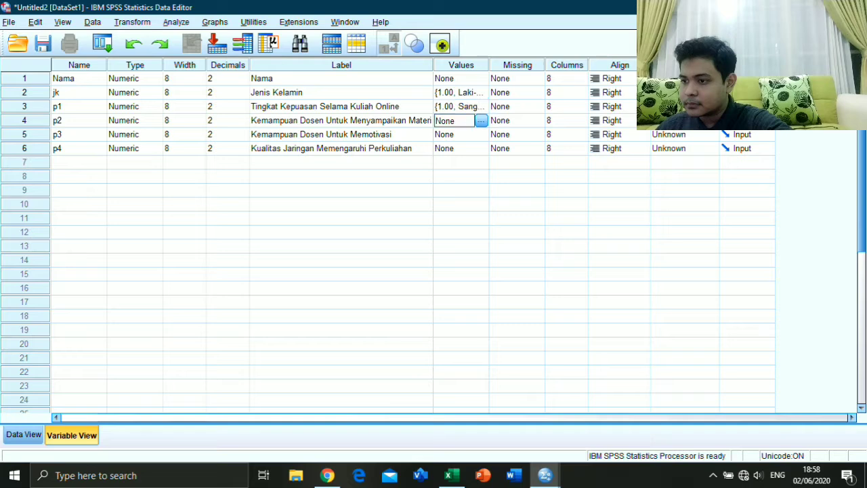
left_click(481, 120)
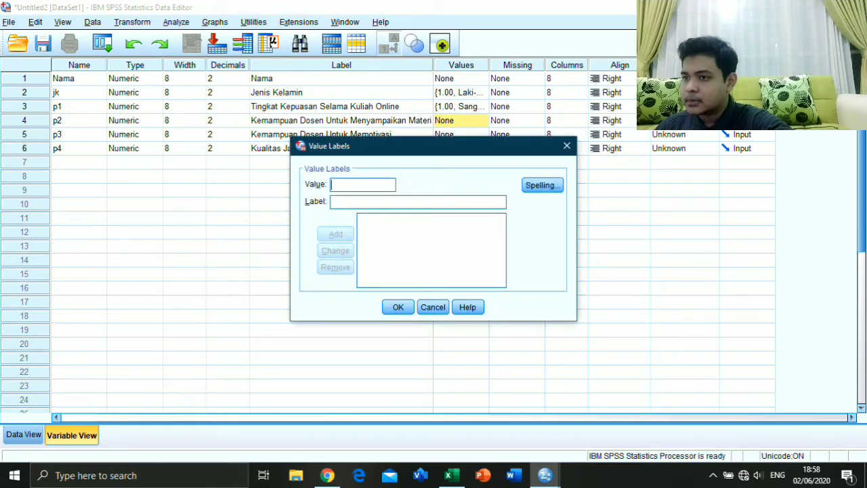
type("1")
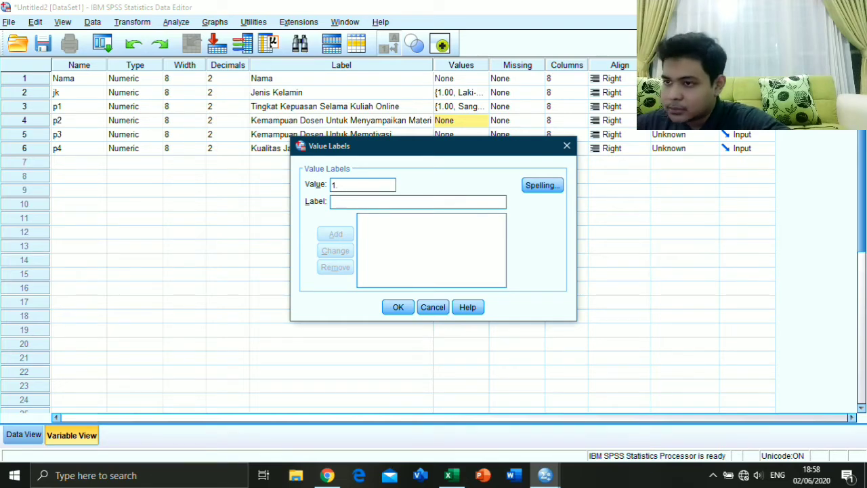
left_click(418, 201)
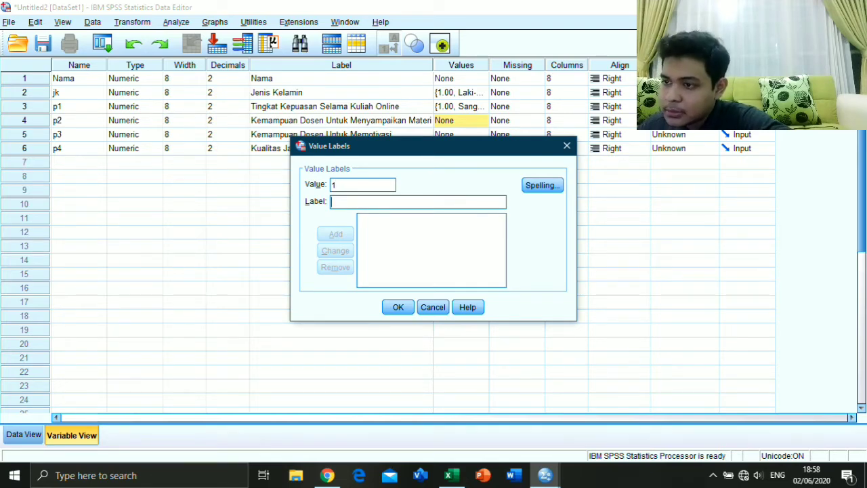
type("San")
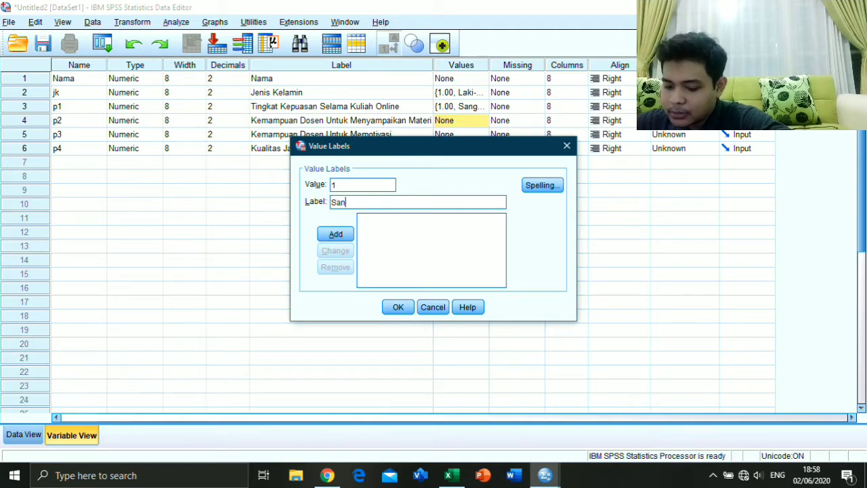
type("gat Pu")
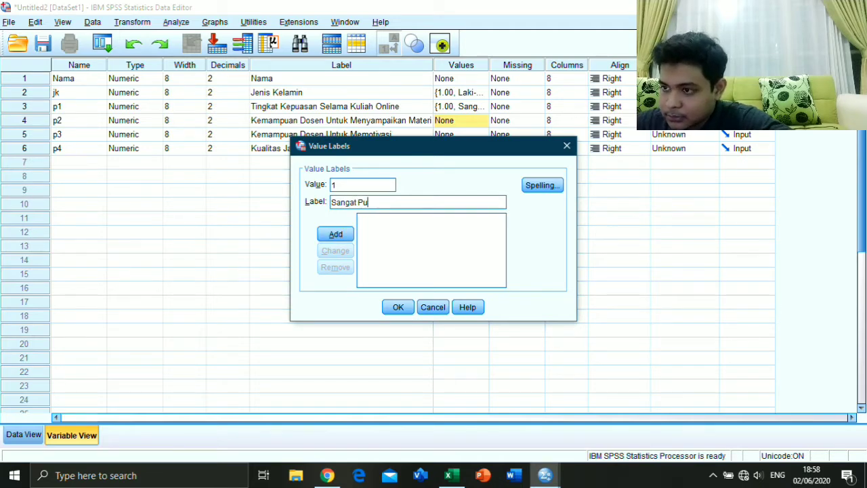
type("sas")
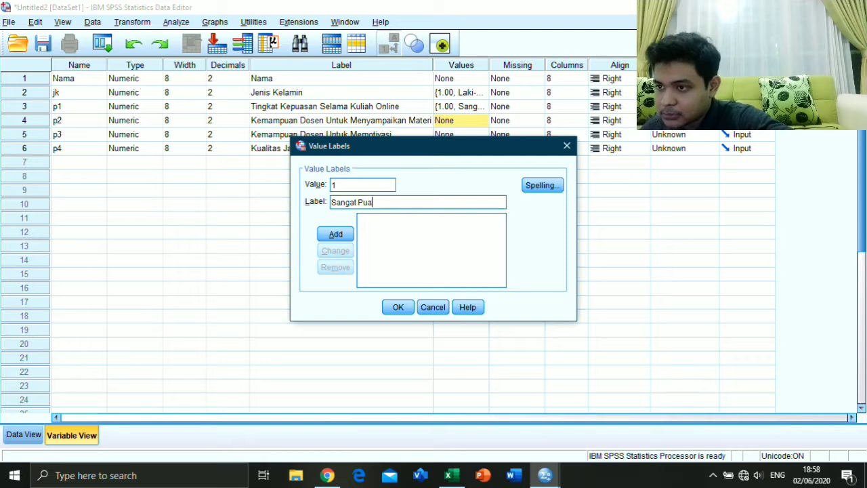
key("Return")
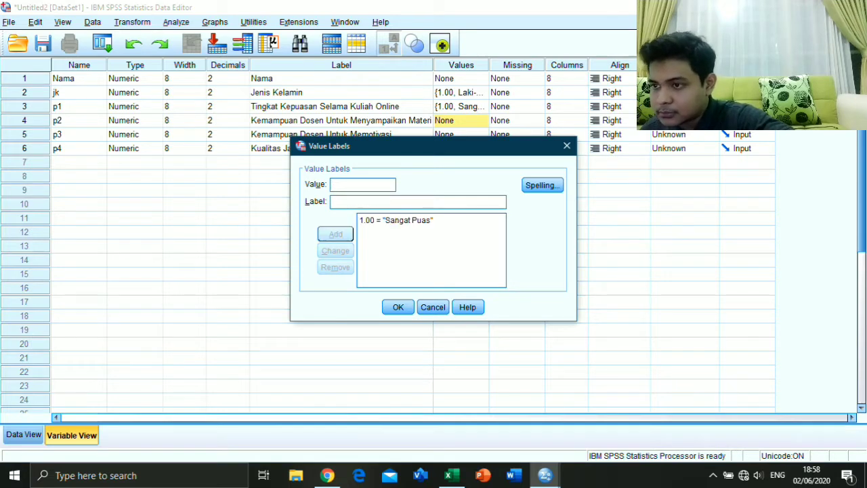
Add value 2 with the label "Puas" to the value labels of p2
type("2")
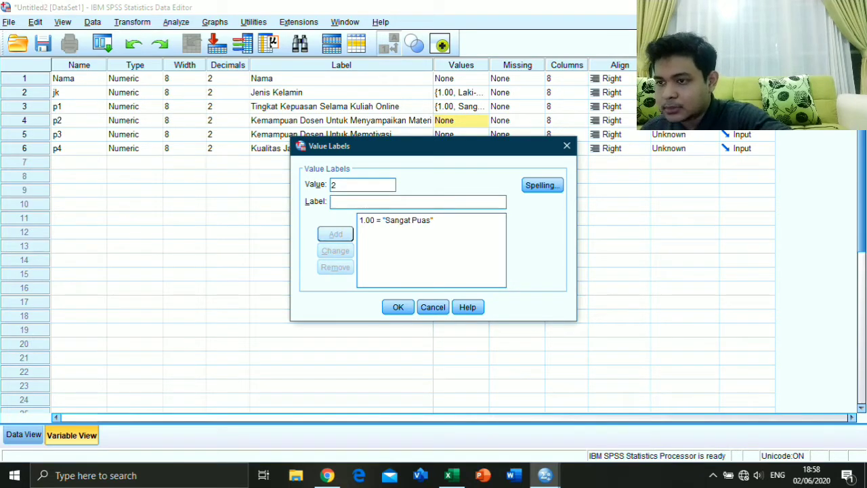
type("Puas")
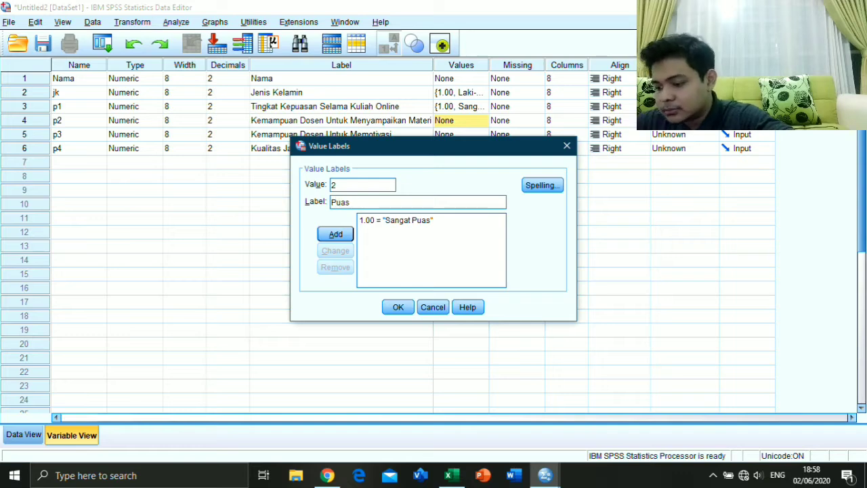
key("Return")
Add value 3 with the label "Kurang" for p2 and apply the value labels
type("4")
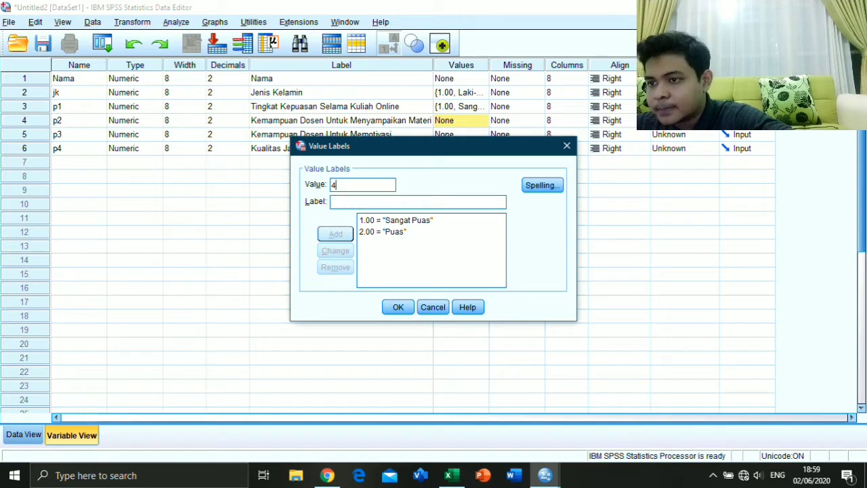
key("BackSpace")
type("3")
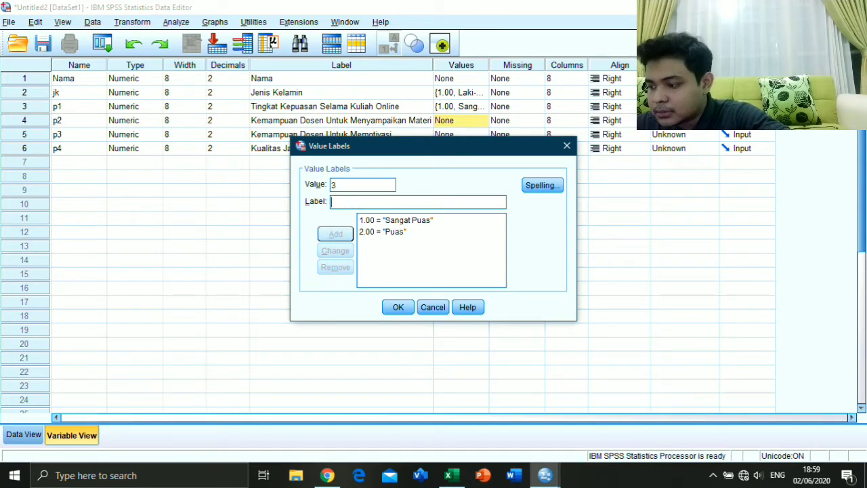
type("Kurang")
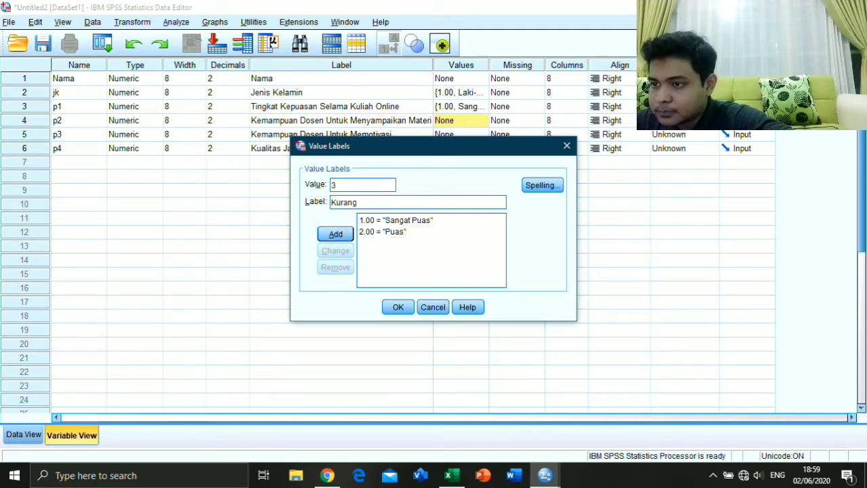
left_click(335, 233)
left_click(398, 307)
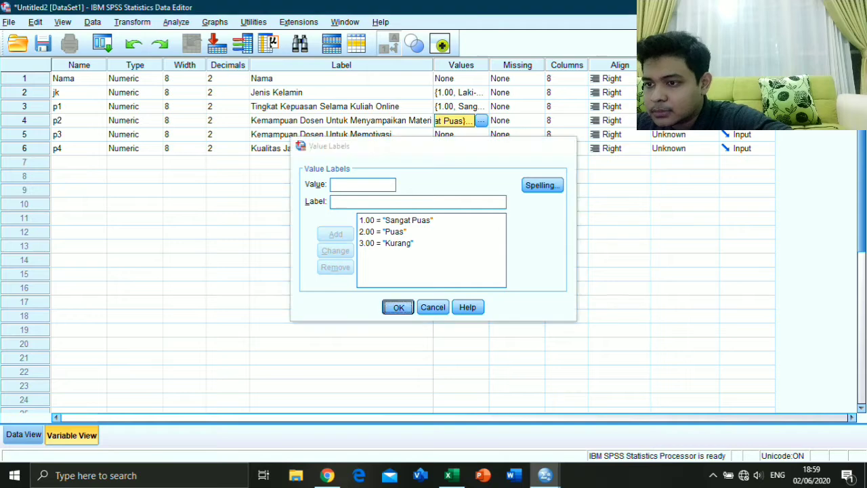
Open the value labels of the variable p3 and add value 1 with the label "Sangat Baiki"
left_click(481, 134)
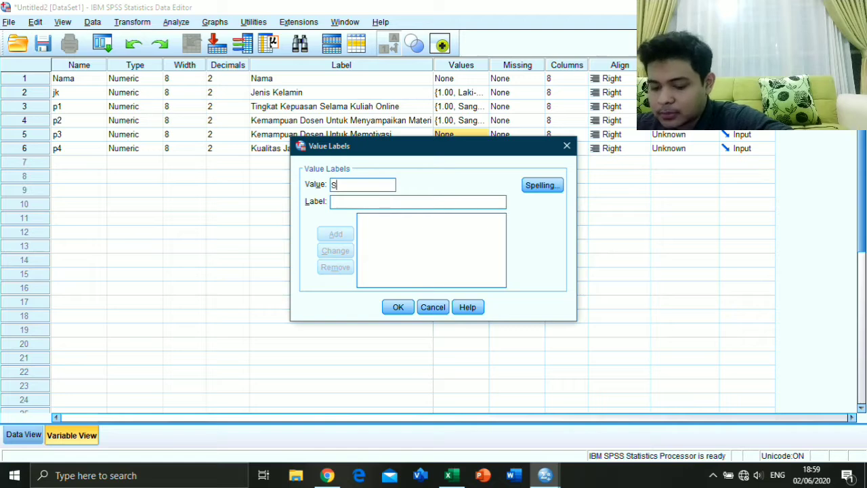
type("1")
key("Tab")
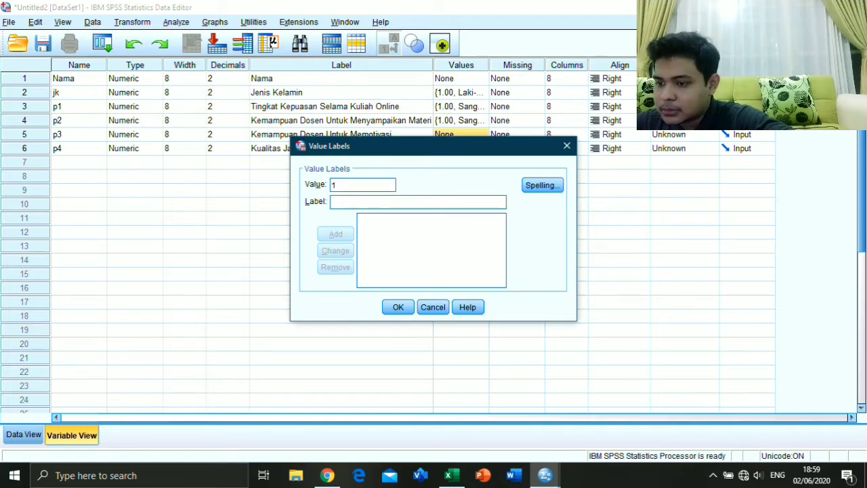
type("San")
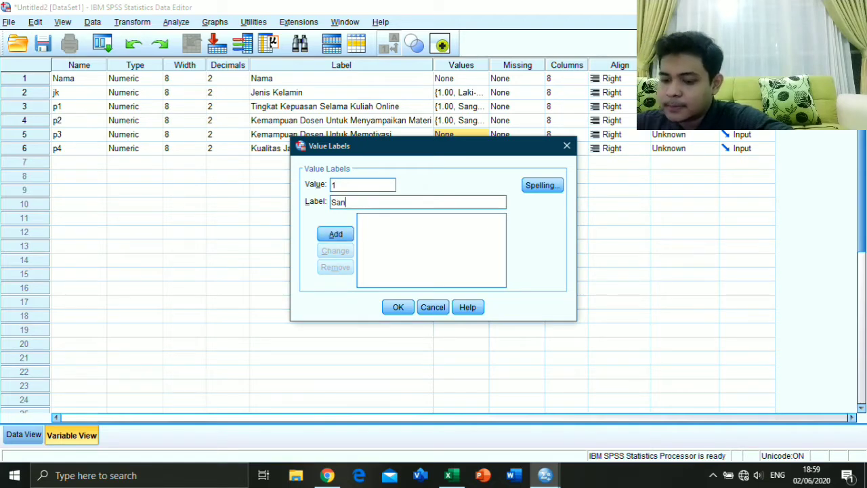
type("gat Baiki")
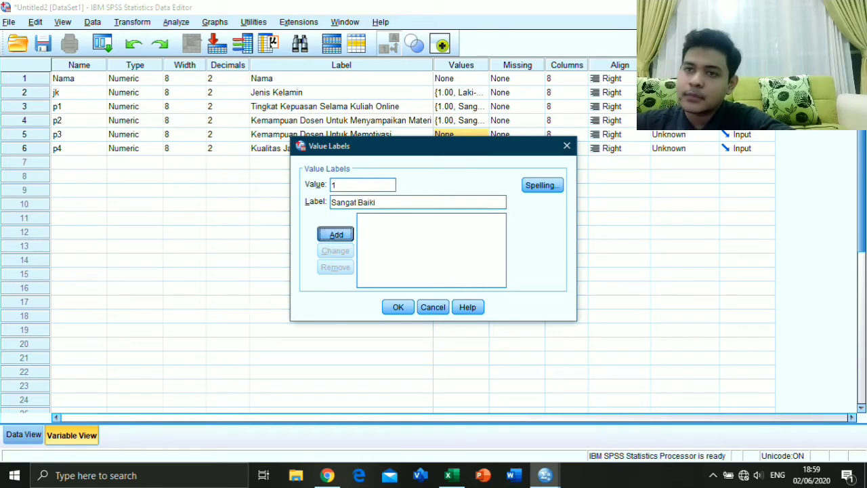
key("Return")
Remove the "Sangat Baiki" entry from the value labels of p3 and add value 1 with the label "Sangat Baik"
left_click(406, 220)
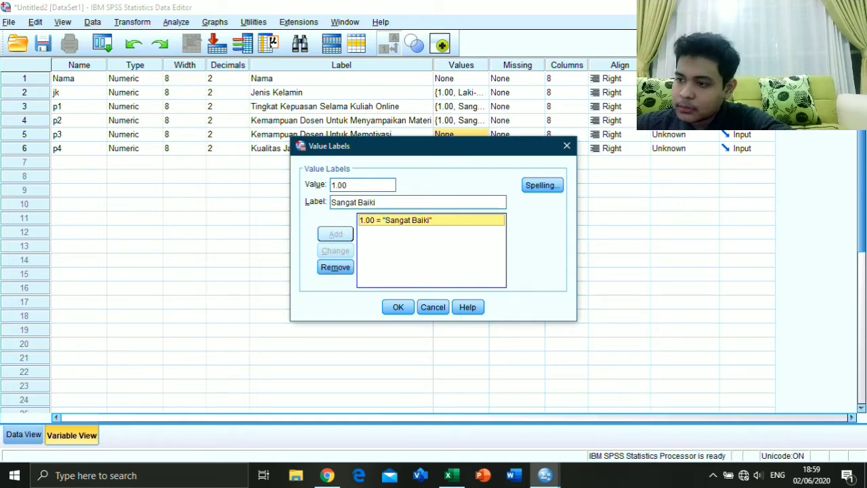
left_click(335, 267)
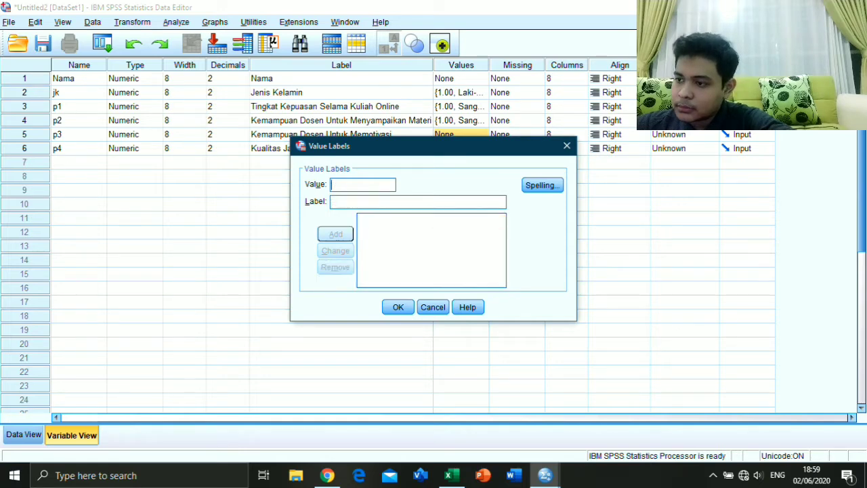
type("1")
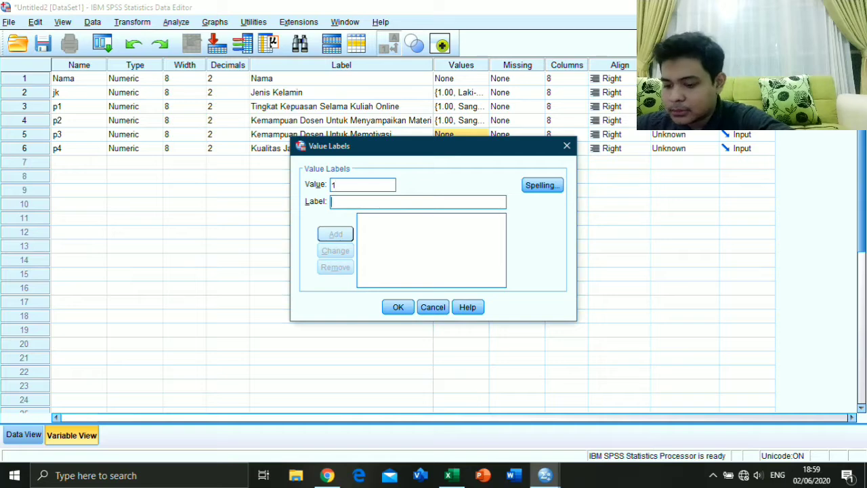
type("s")
key("BackSpace")
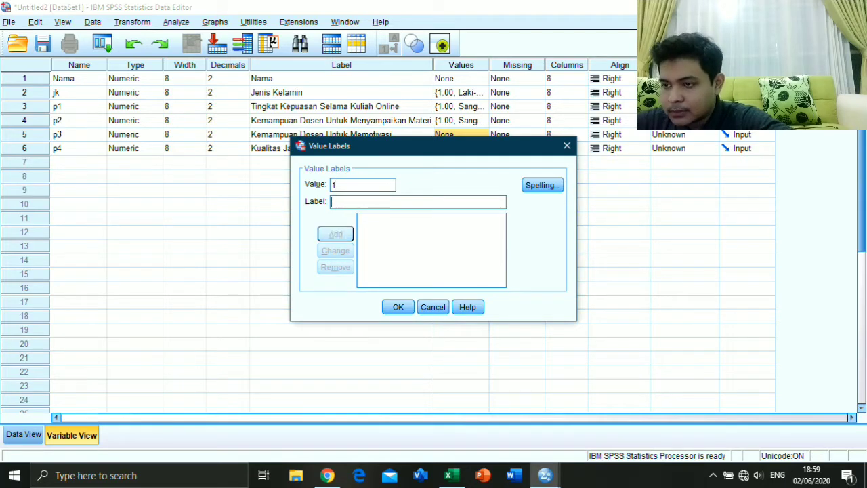
type("Sangat Baik")
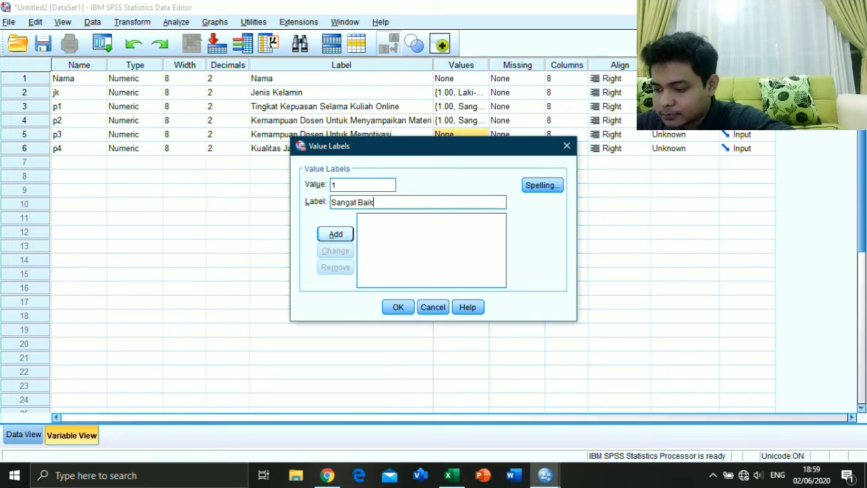
key("Return")
Add value 2 with the label "Baik" to the value labels of p3
type("2")
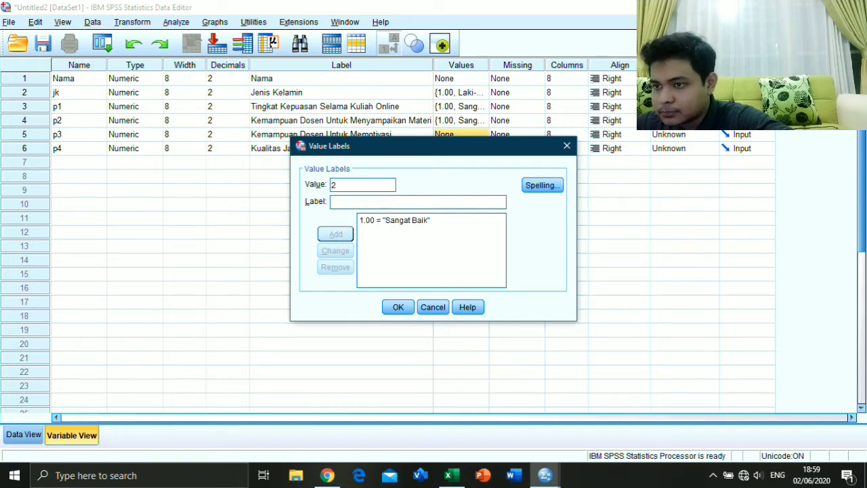
key("Tab")
type("Baik")
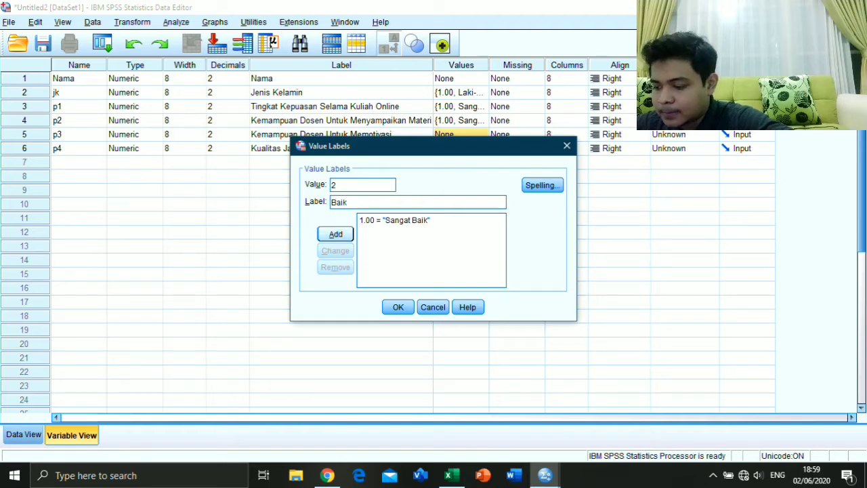
key("Return")
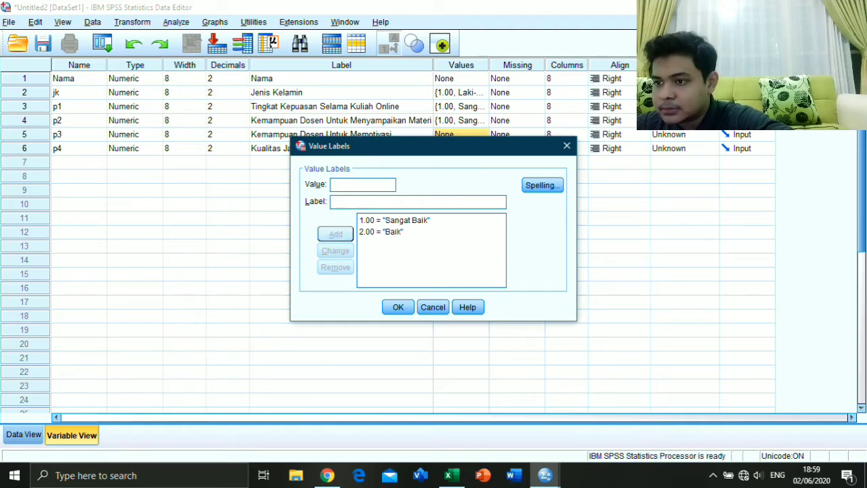
Add value 3 with the label "Kurang" for p3 and apply the value labels
type("3")
key("Tab")
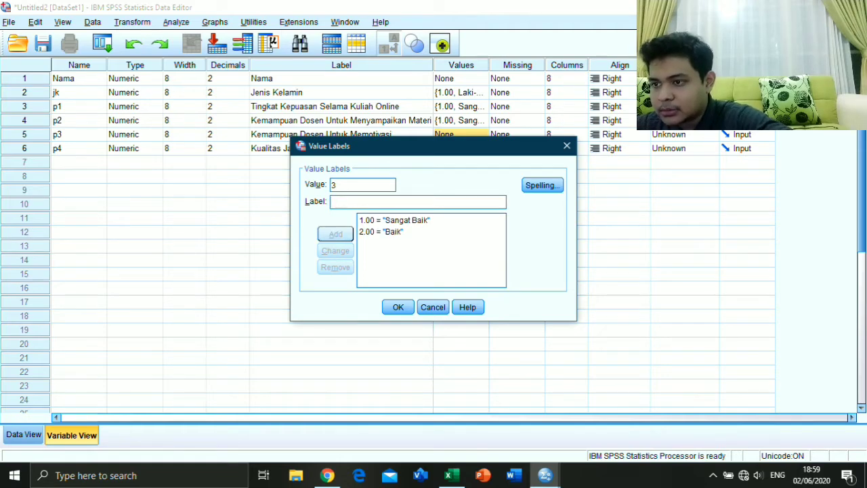
type("Kurang")
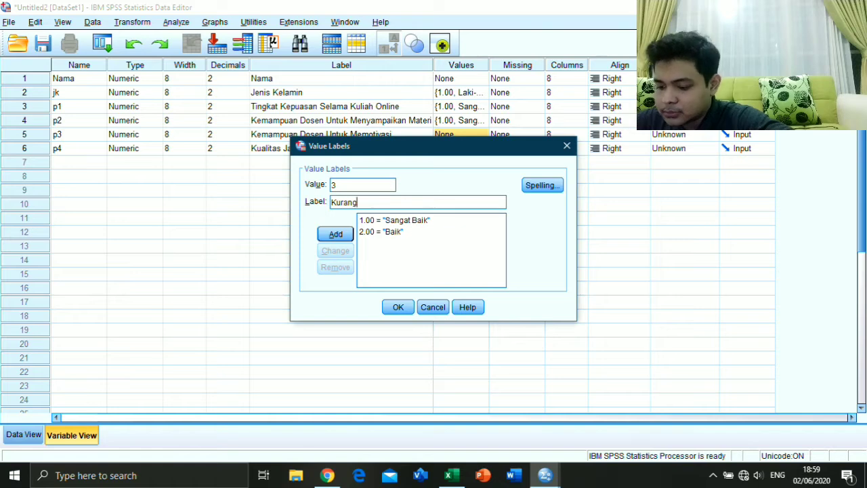
key("Return")
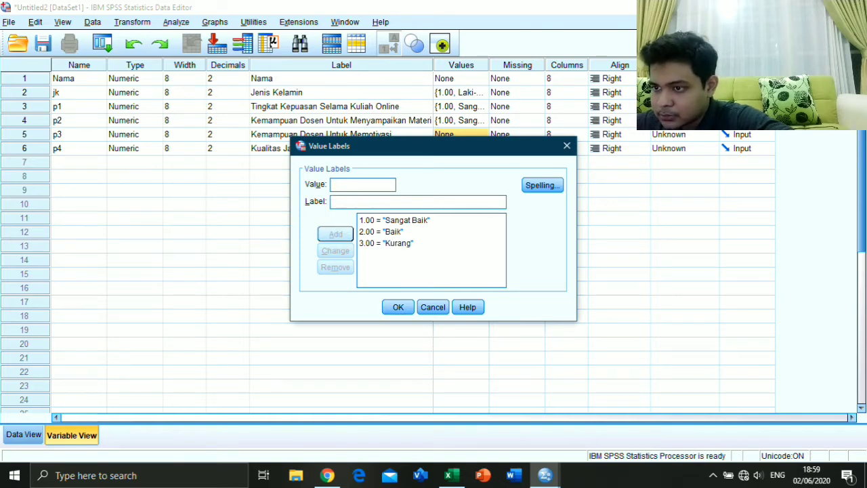
left_click(397, 307)
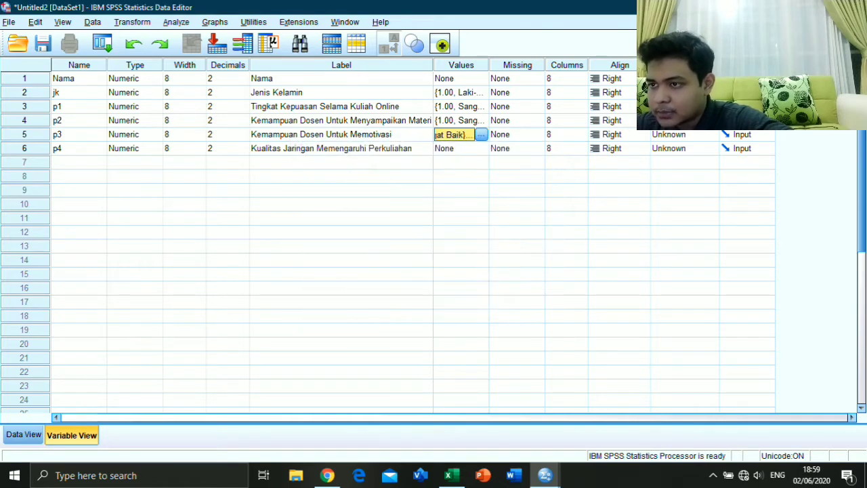
Open the value labels of the variable p4 and add value 1 with the label "Sangat Setuju"
left_click(482, 149)
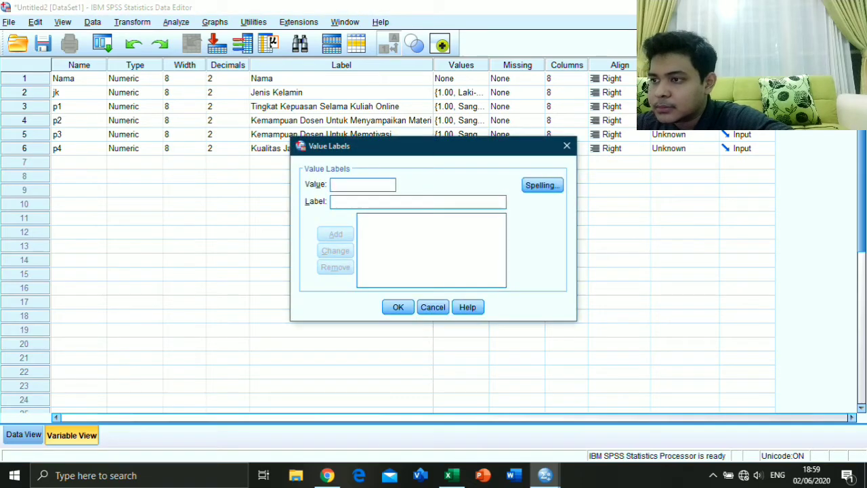
type("1")
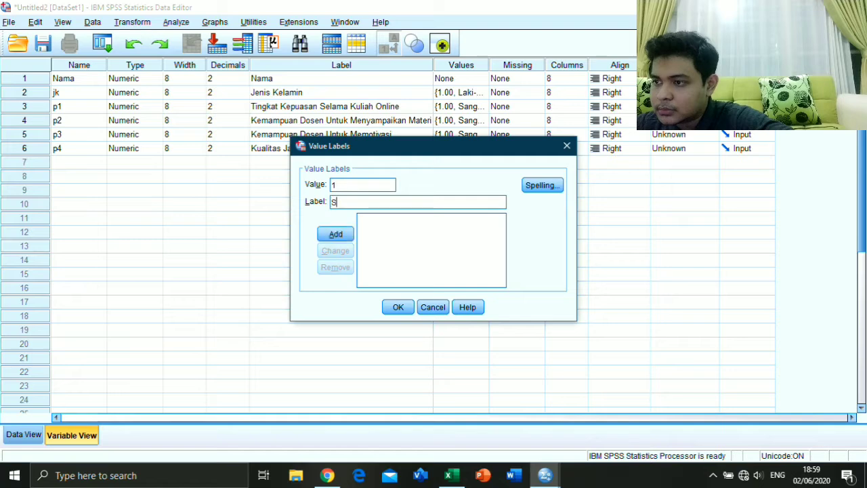
type("Sa")
type("ng")
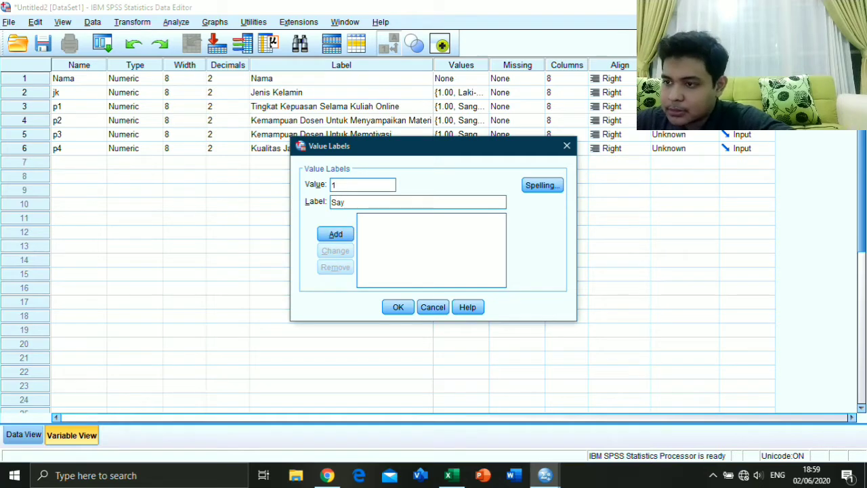
type("at")
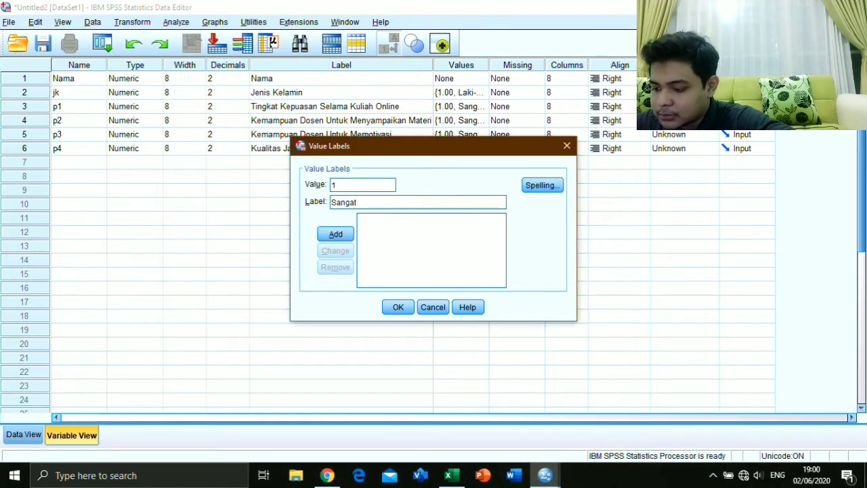
type(" Setuju")
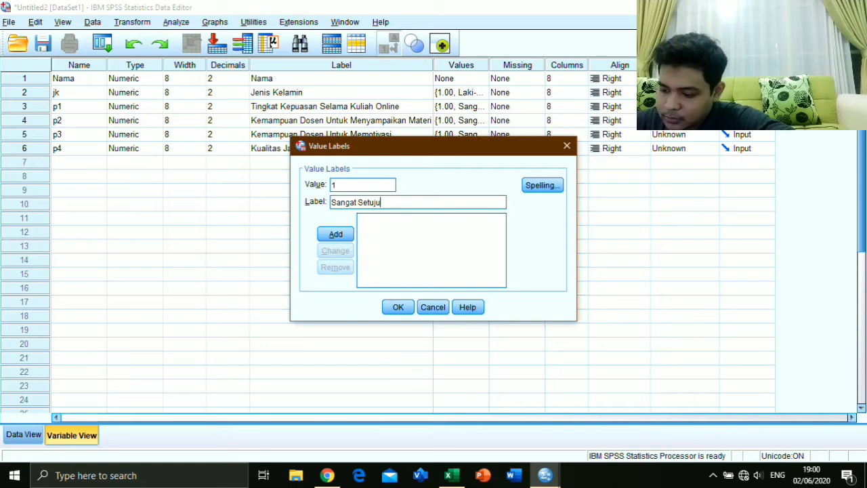
key("Return")
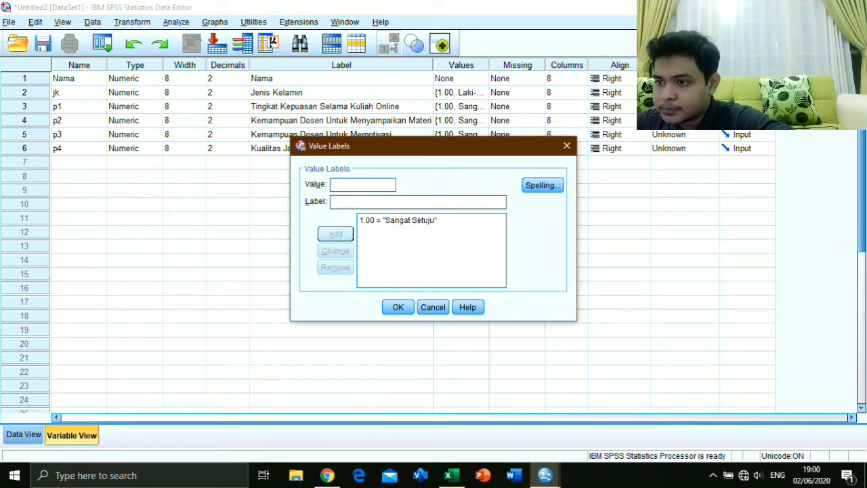
Add value 2 with the label "Setuju" to the value labels of p4
type("2S")
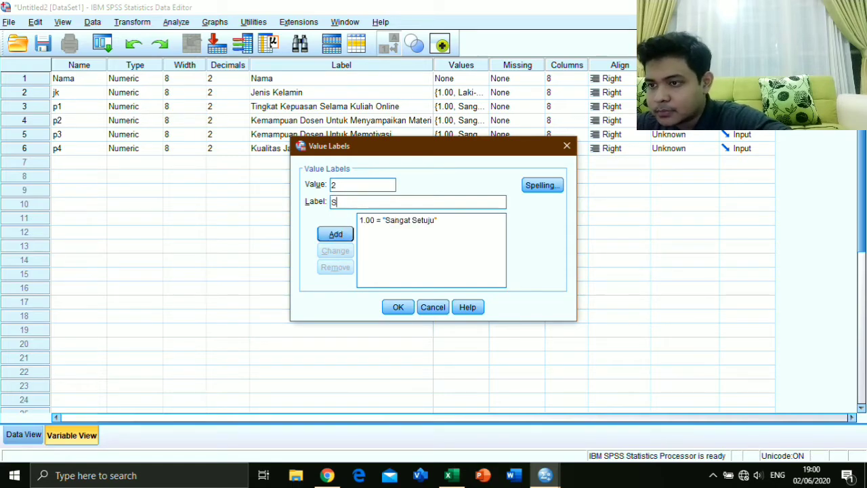
type("etuju")
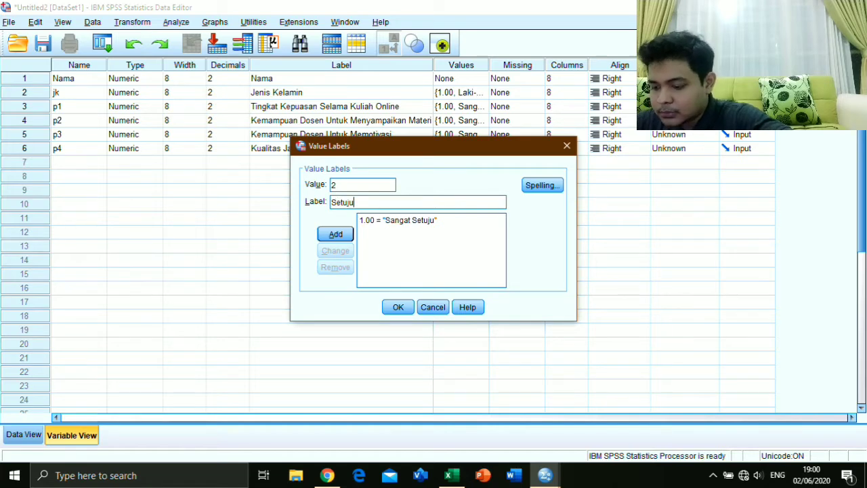
key("Return")
Add value 3 with the label "Kurang" for p4 and apply the value labels
type("3")
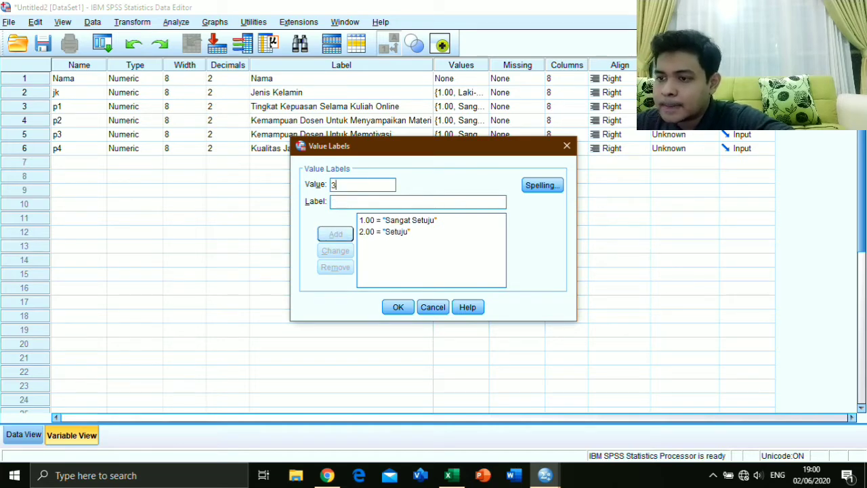
type("Kurang")
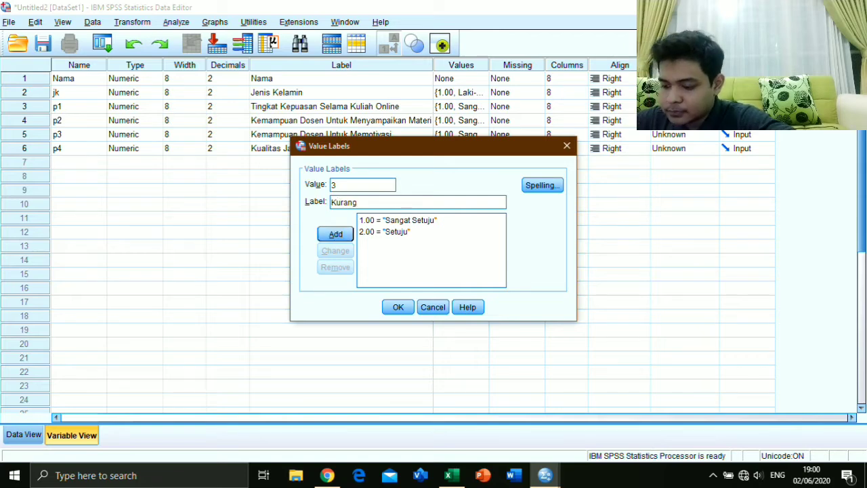
key("Return")
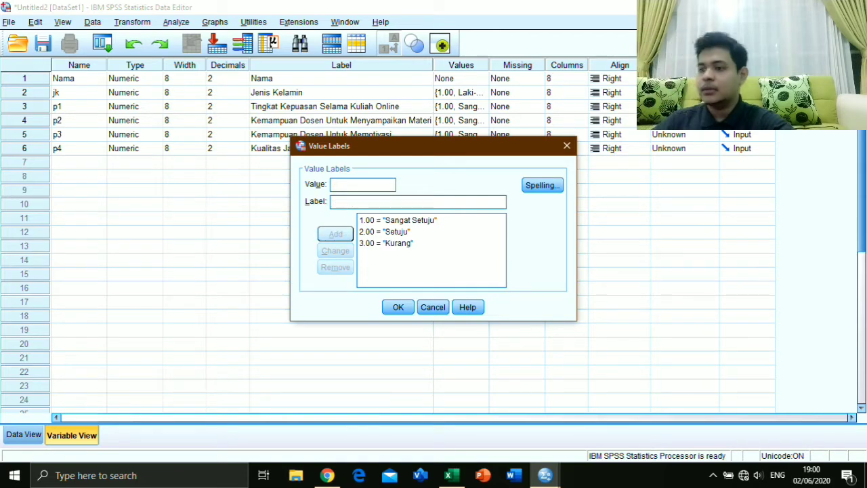
key("Return")
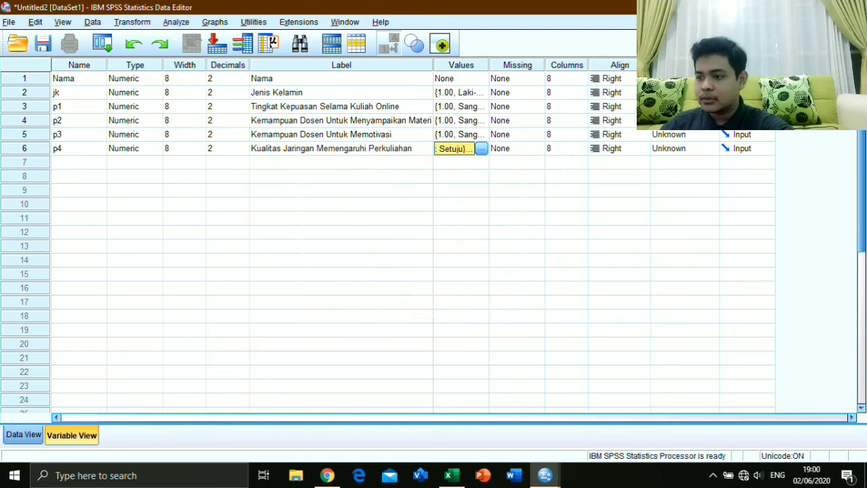
Show the empty data grid, switch to the Excel workbook and copy the Sample Input Data rows in H4:M13
left_click(23, 434)
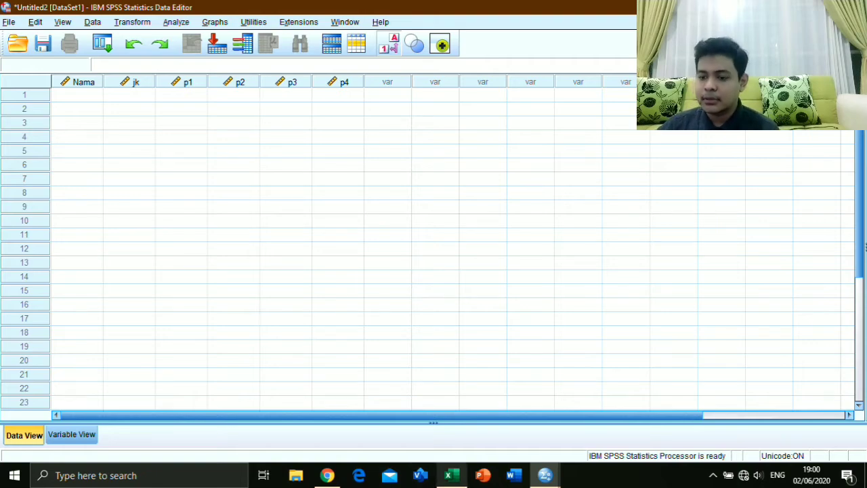
left_click(452, 476)
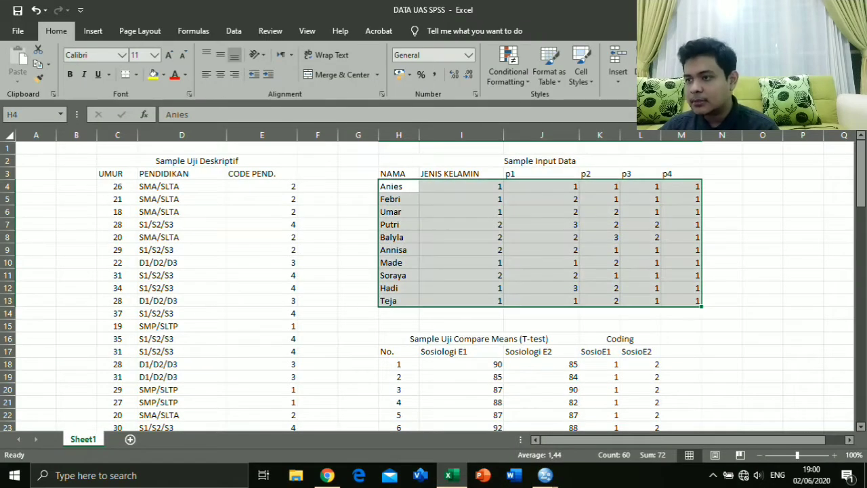
left_click(357, 262)
left_click_drag(396, 187, 701, 304)
right_click(445, 180)
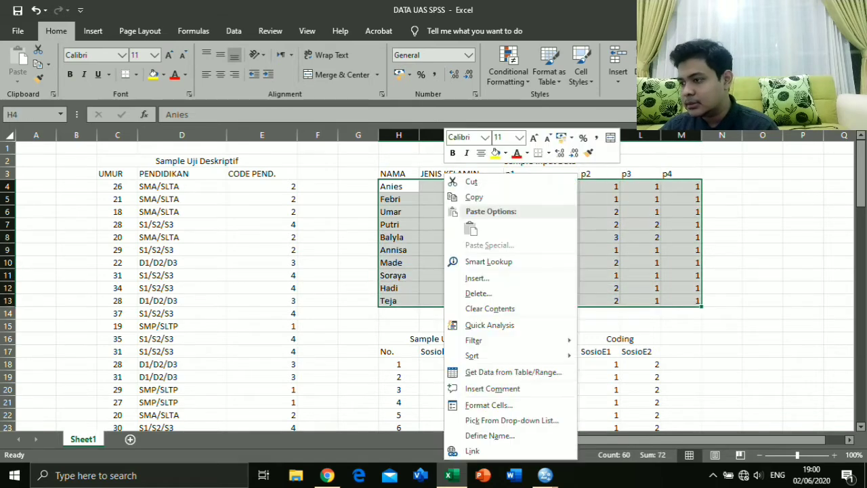
left_click(473, 196)
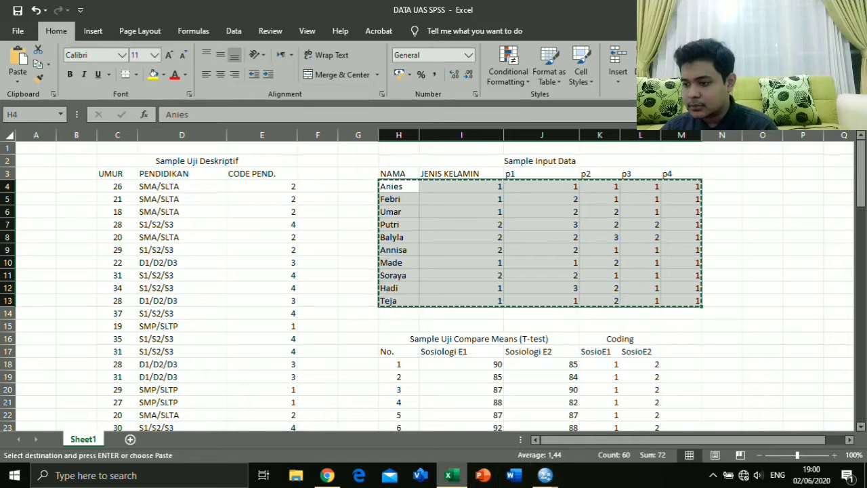
Switch back to SPSS and paste the copied rows starting at the first cell of the Nama column
left_click(545, 474)
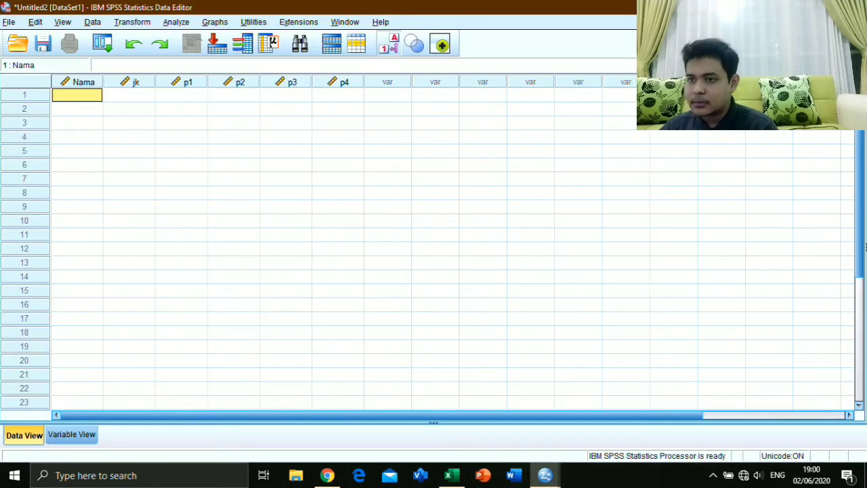
right_click(69, 95)
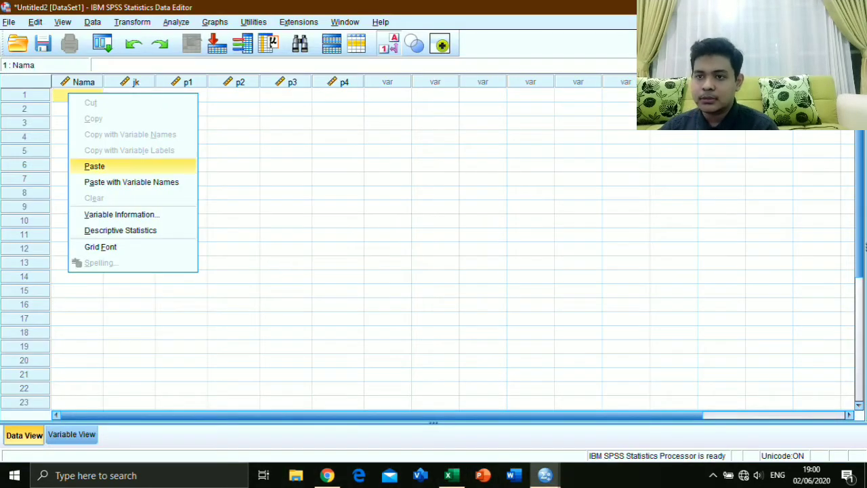
left_click(94, 166)
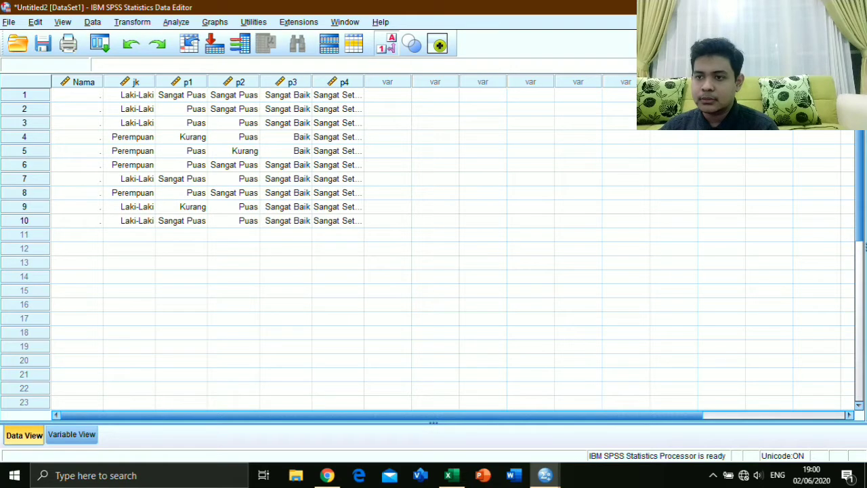
Change the type of the Nama variable to String in the variable definitions
left_click(78, 96)
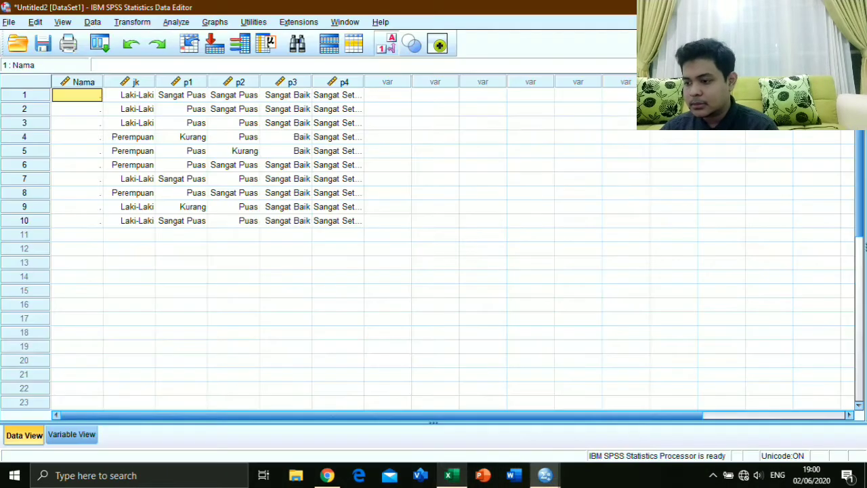
mouse_move(545, 475)
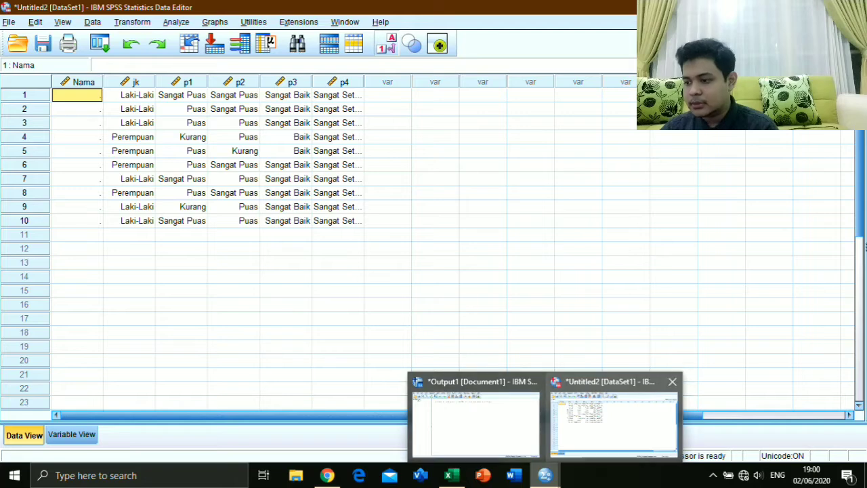
left_click(71, 434)
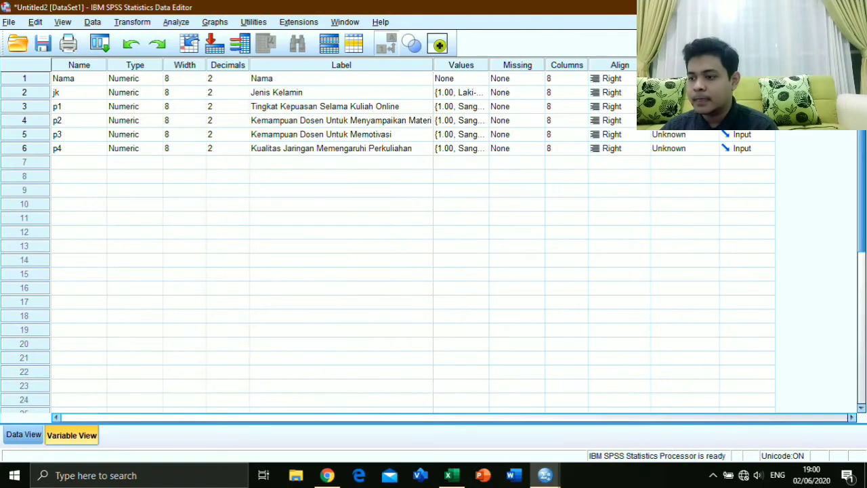
left_click(139, 79)
left_click(155, 79)
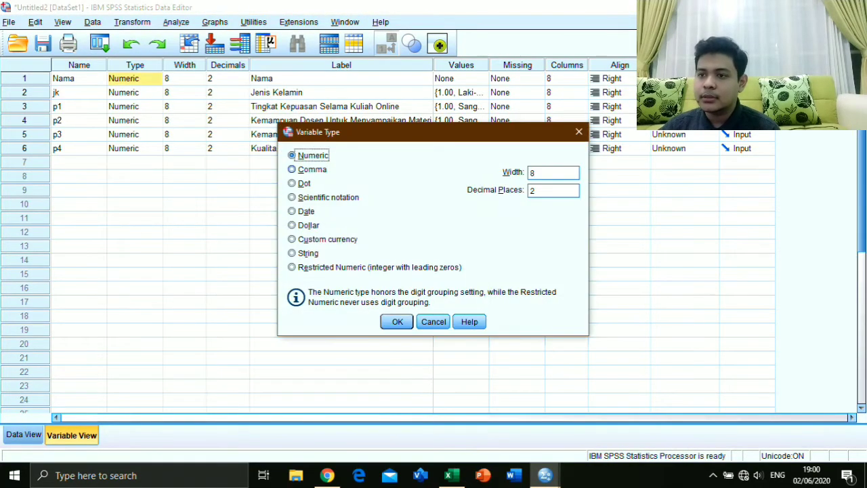
left_click(292, 253)
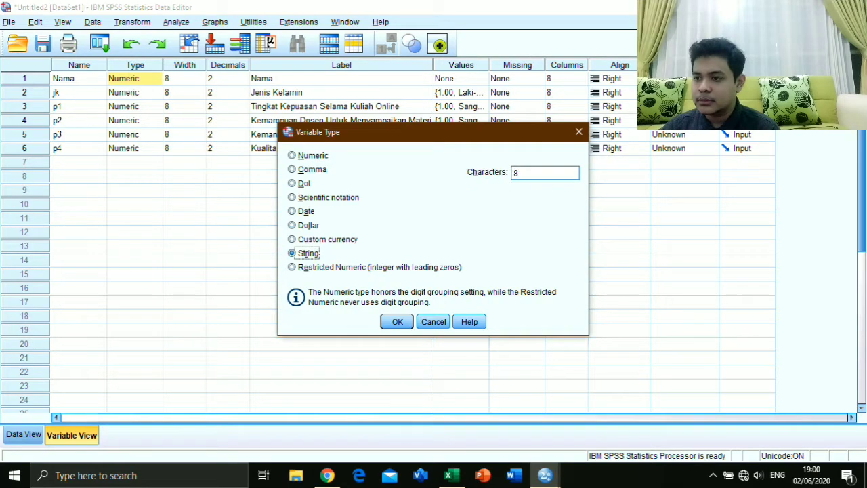
left_click(397, 322)
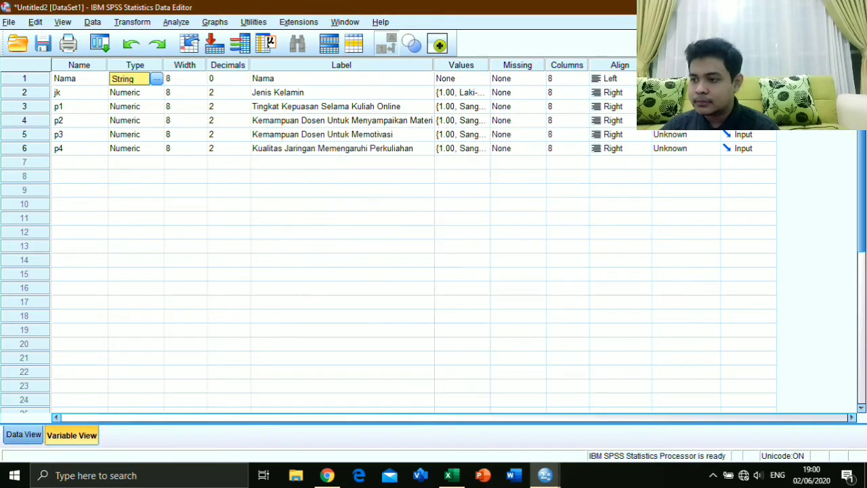
Show the data grid, switch to the Excel workbook and copy the NAMA entries in H4:H13
left_click(24, 434)
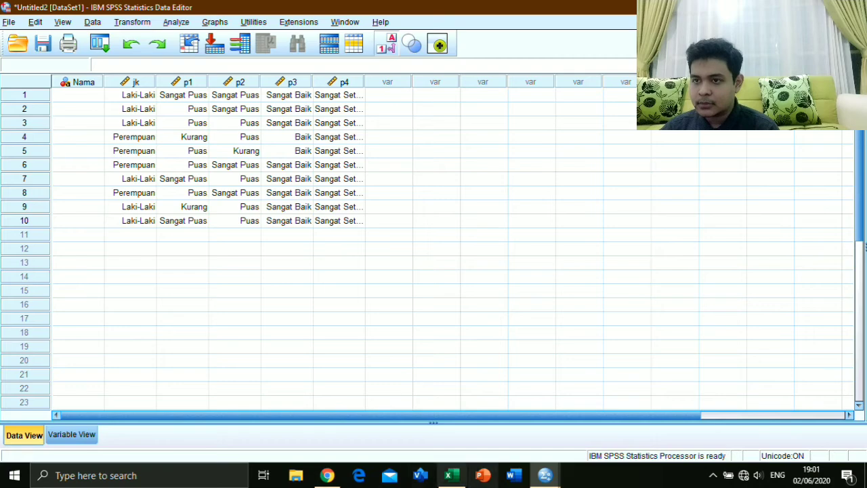
left_click(452, 474)
left_click(398, 186)
left_click_drag(542, 238, 398, 300)
right_click(398, 300)
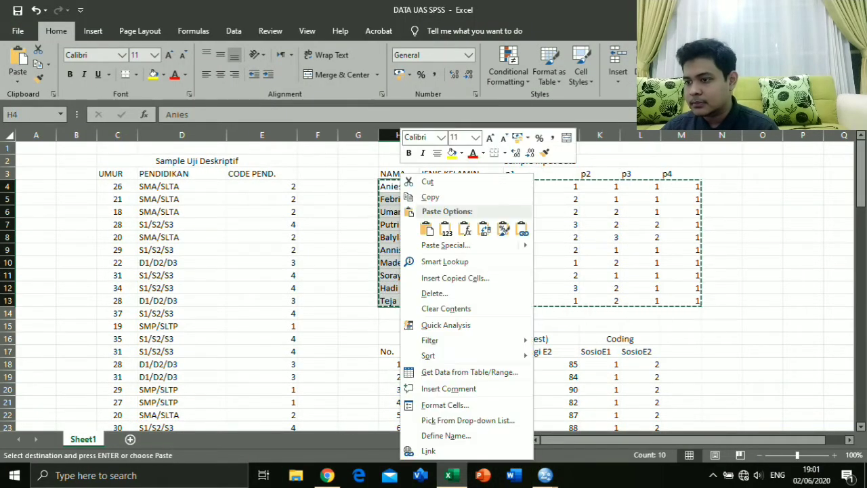
left_click(467, 196)
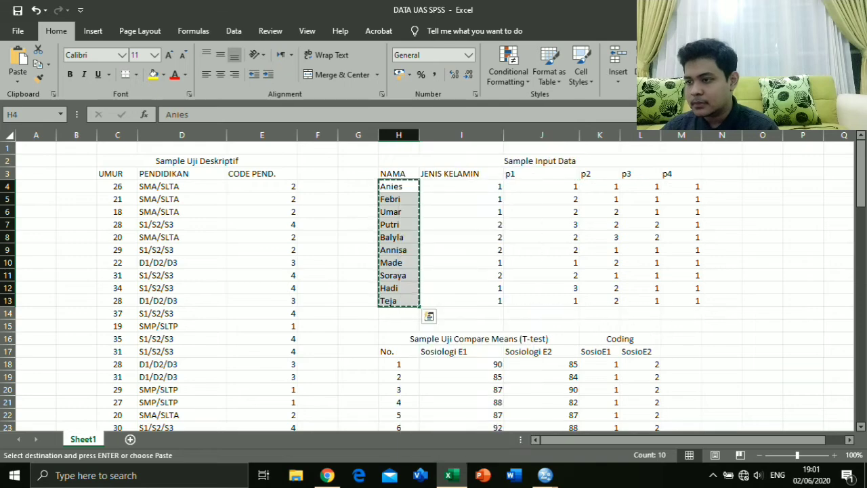
Switch back to SPSS and paste the copied names starting at the first cell of the Nama column
left_click(327, 475)
left_click(327, 475)
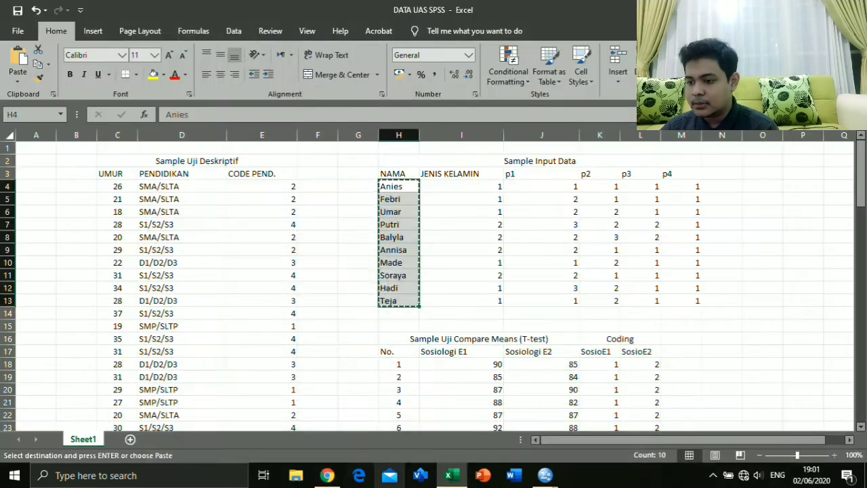
left_click(545, 475)
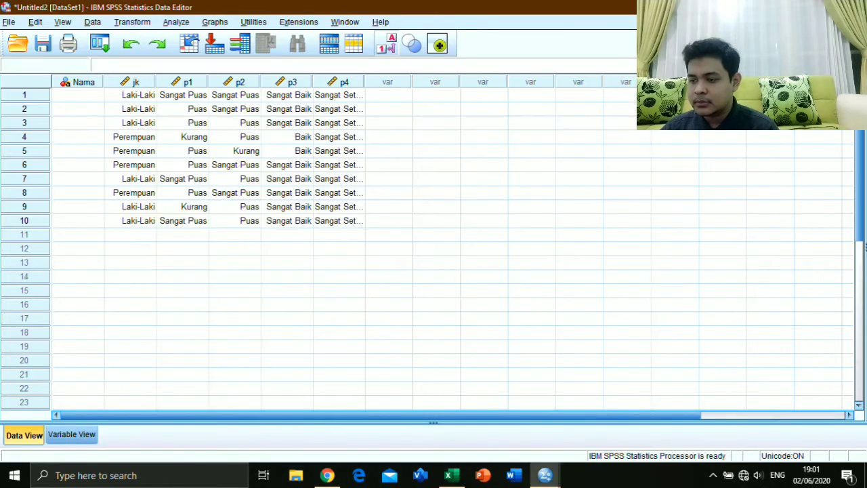
left_click(78, 95)
right_click(65, 99)
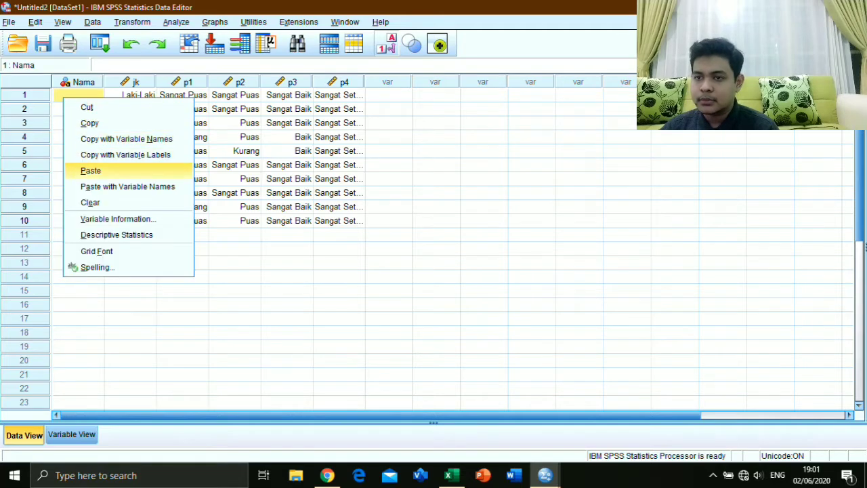
left_click(90, 170)
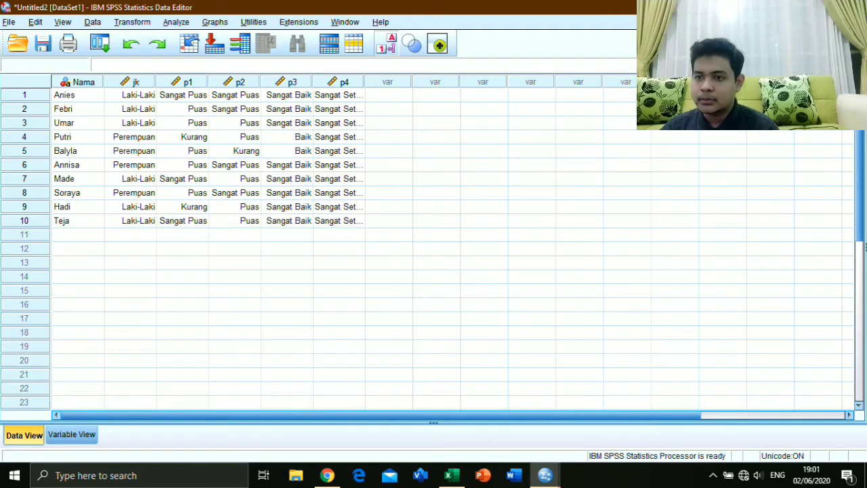
Turn off value labels so the data grid displays the numeric codes
left_click(63, 22)
left_click(63, 22)
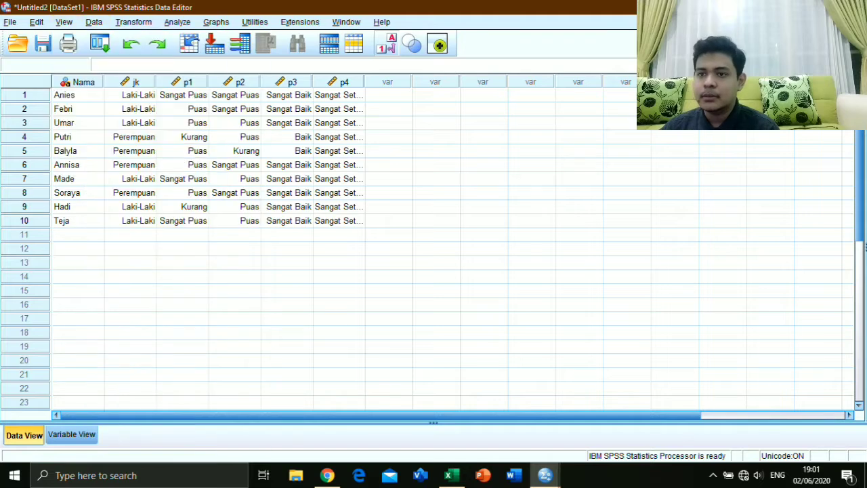
left_click(63, 23)
left_click(102, 118)
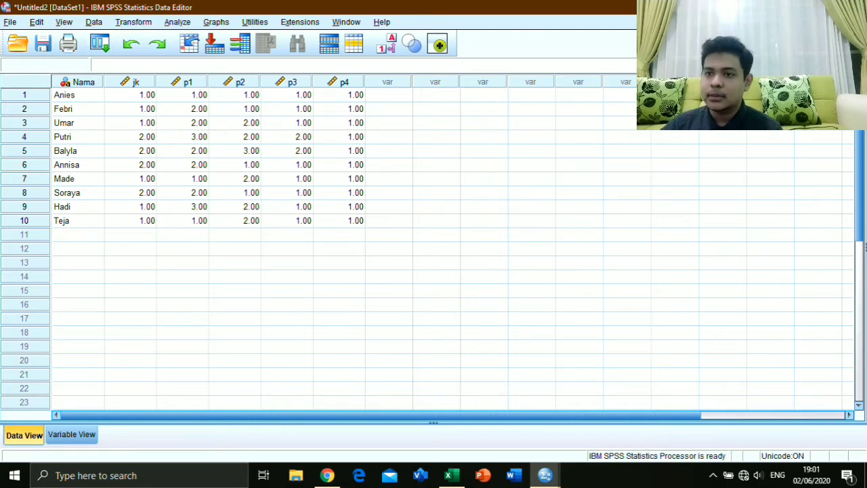
Go to the variable definitions and create a new blank dataset
left_click(71, 434)
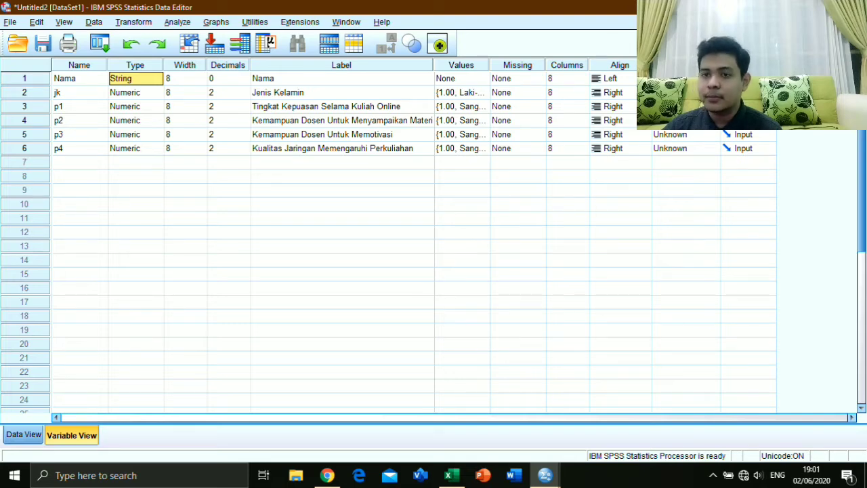
left_click(24, 434)
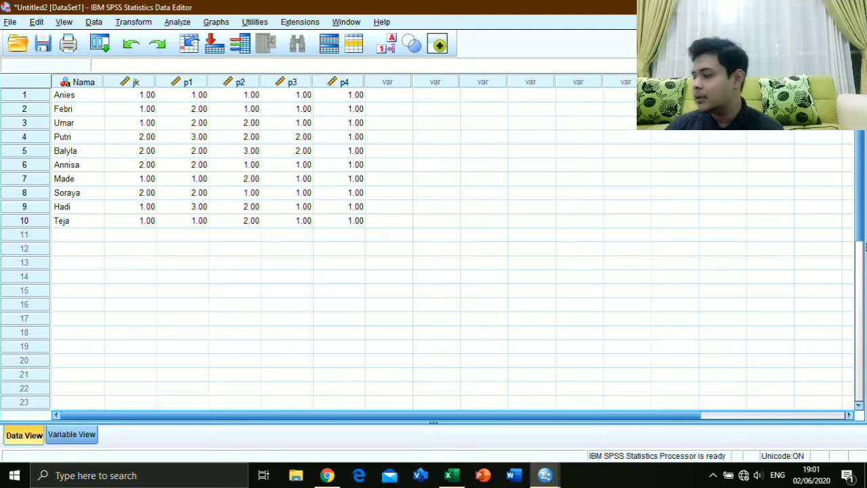
left_click(72, 434)
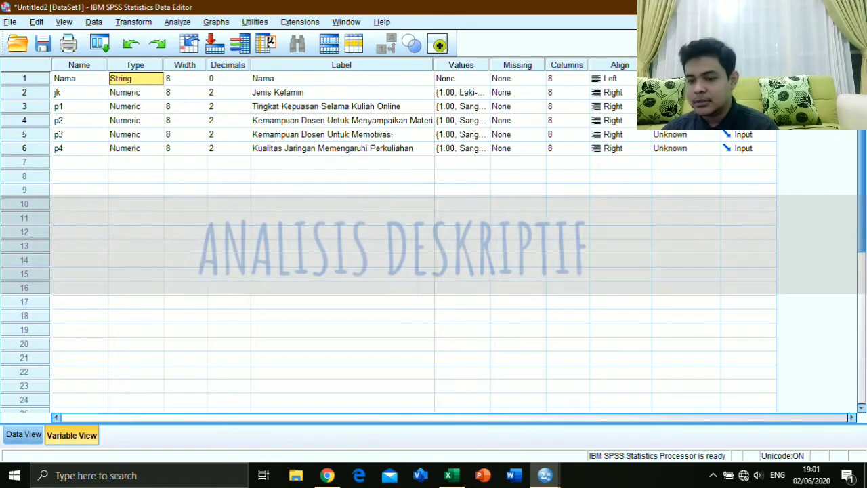
left_click(10, 22)
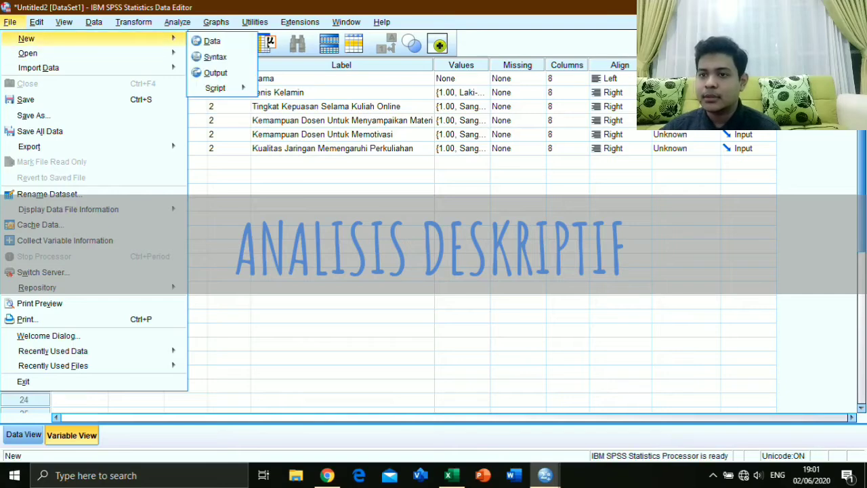
left_click(212, 41)
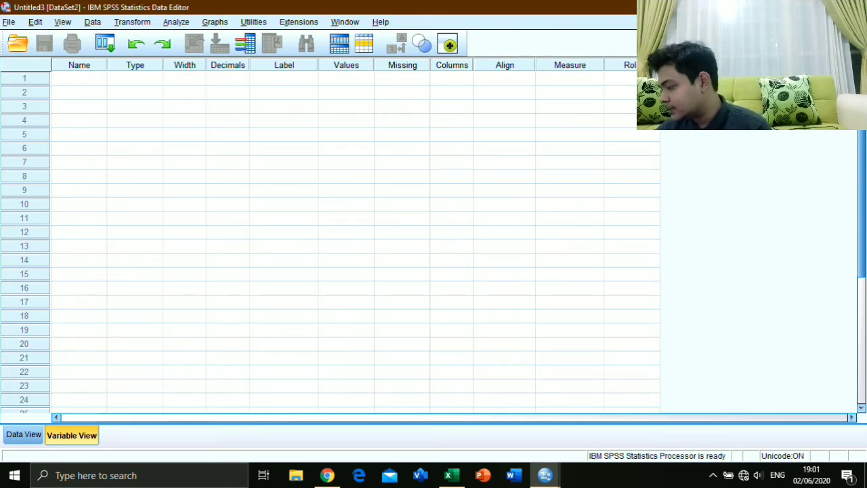
Switch to the Excel workbook and examine the Sample Uji Deskriptif table with its UMUR, PENDIDIKAN and CODE PEND. columns
left_click(447, 474)
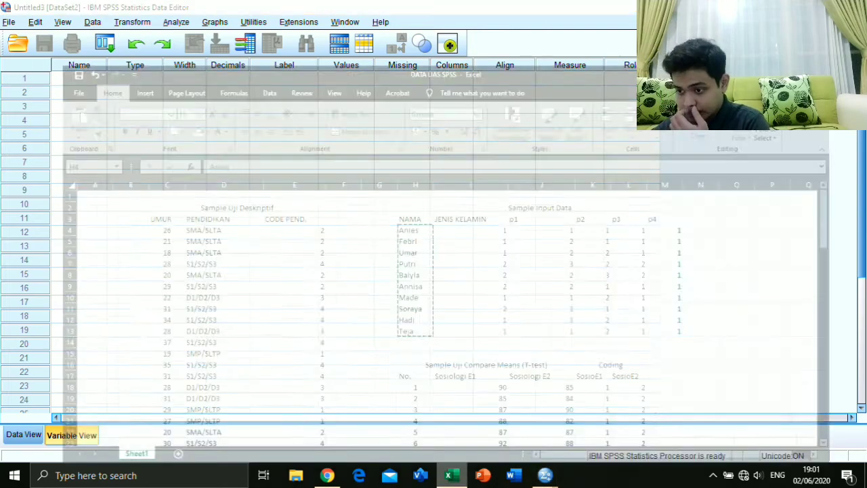
scroll(424, 314, "down", 1)
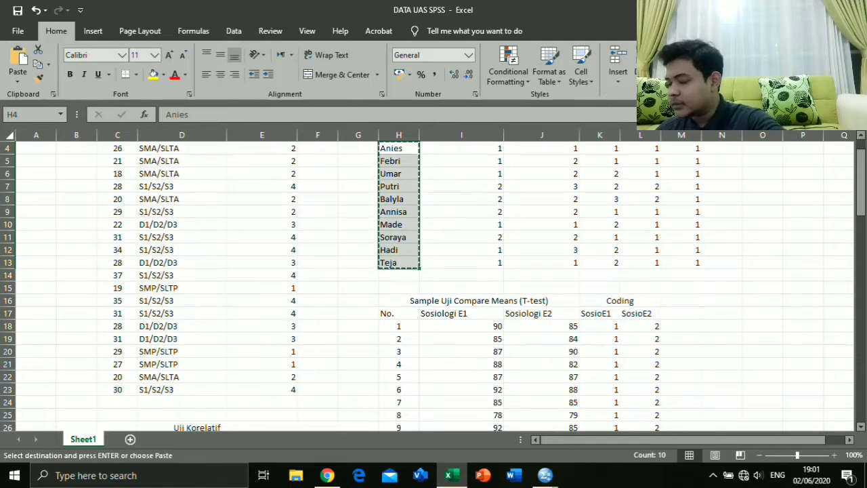
scroll(424, 314, "up", 1)
scroll(424, 314, "down", 1)
scroll(424, 313, "up", 1)
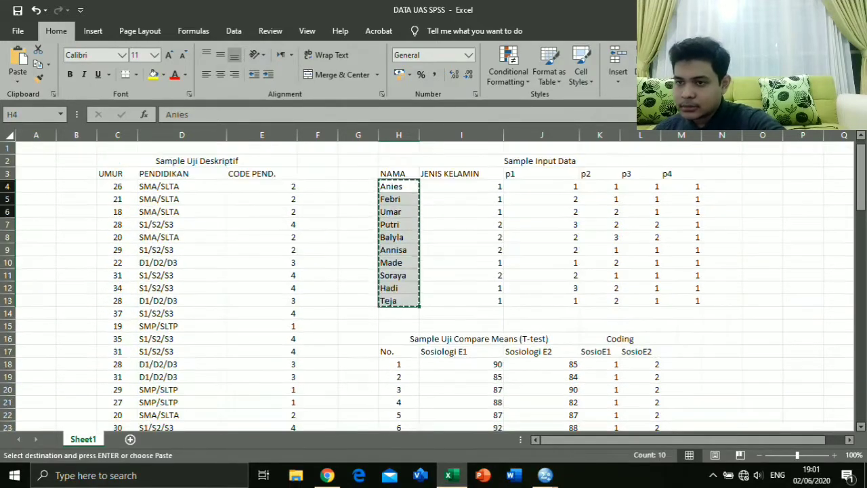
scroll(424, 313, "down", 1)
scroll(433, 281, "up", 1)
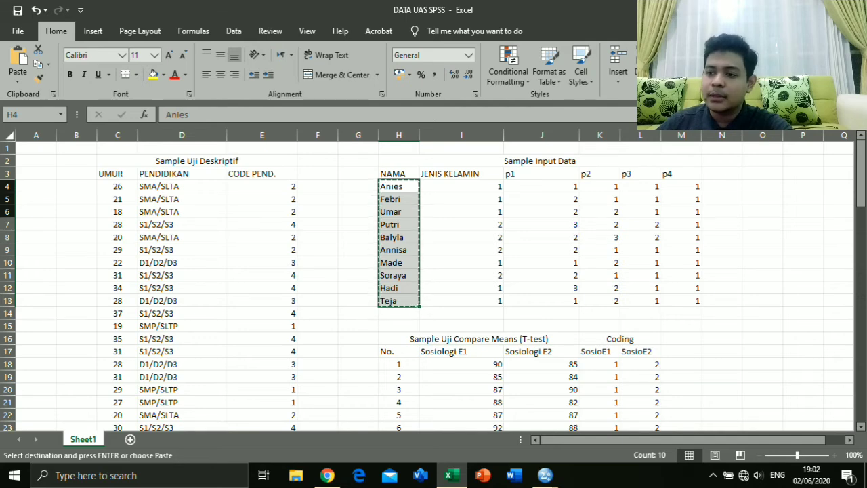
scroll(434, 281, "down", 2)
scroll(434, 282, "up", 2)
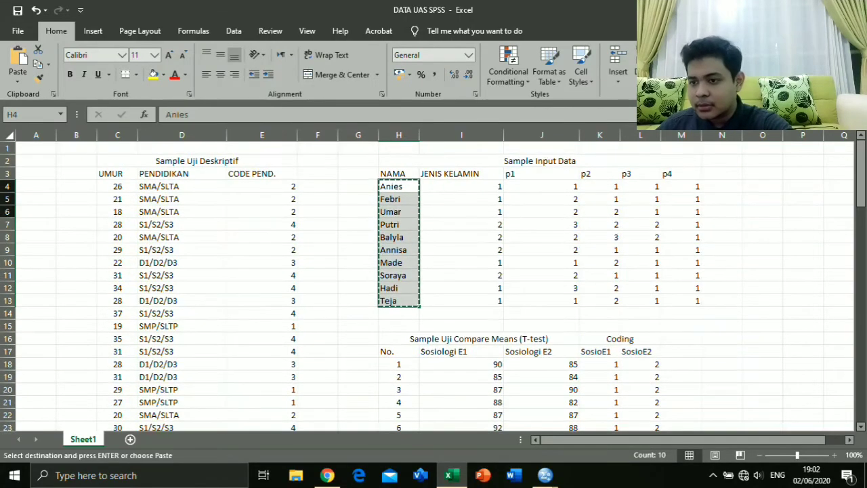
Switch back to SPSS and define a variable named Umur in the first row of the new dataset
key("alt+Tab")
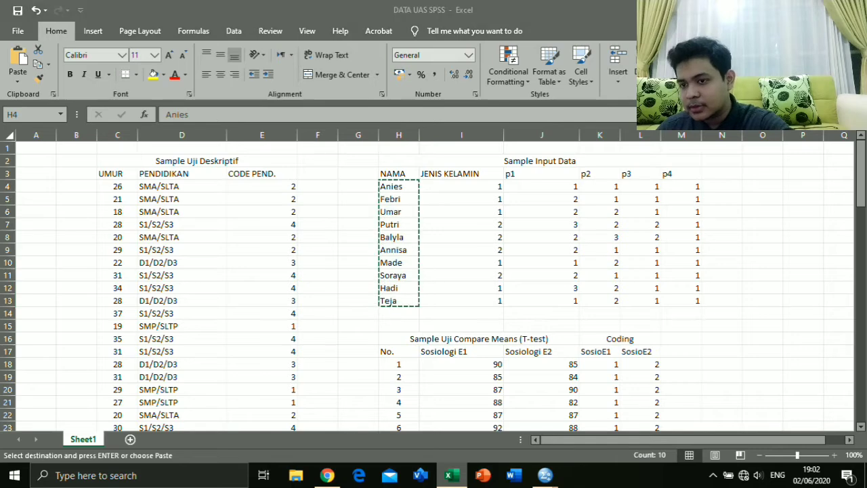
left_click(79, 78)
double_click(78, 79)
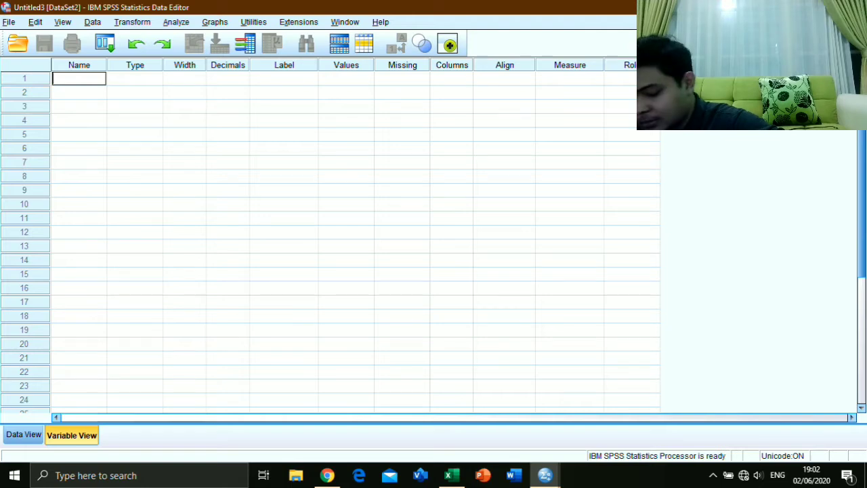
type("Umur")
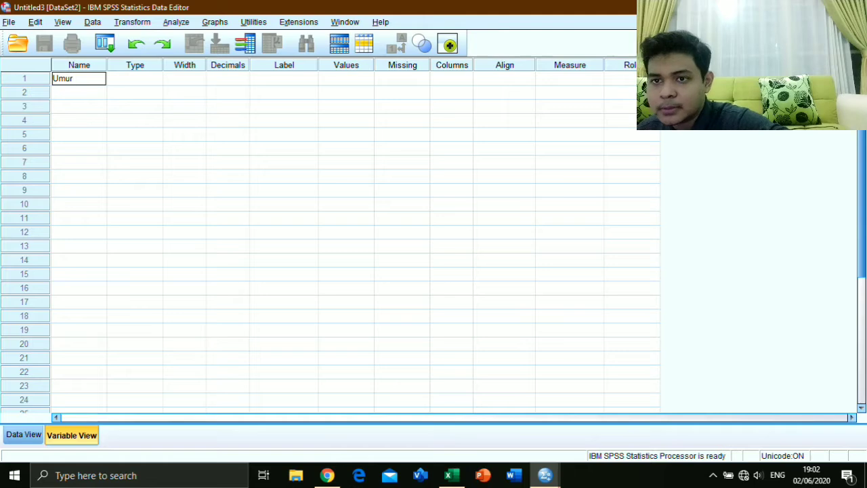
key("Return")
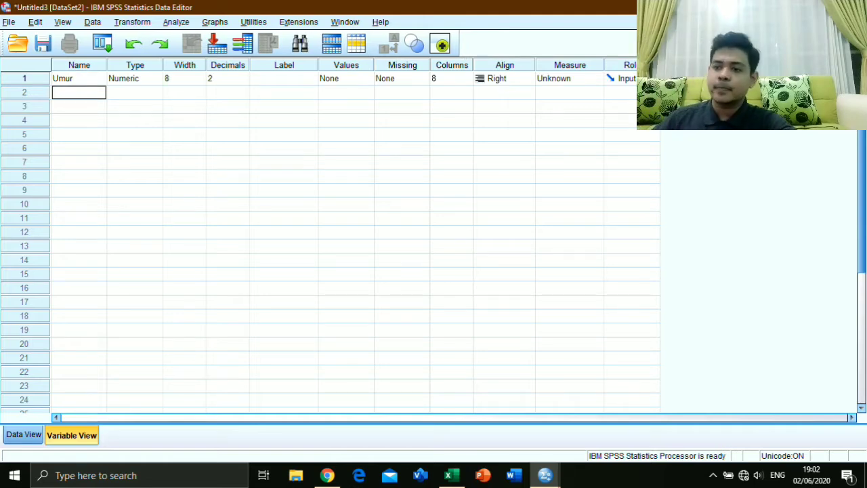
left_click(24, 435)
left_click(71, 435)
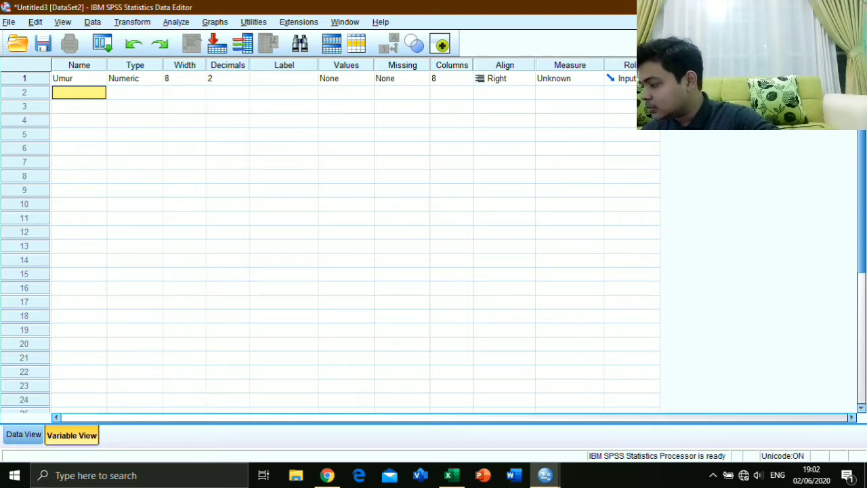
left_click(24, 434)
left_click(71, 435)
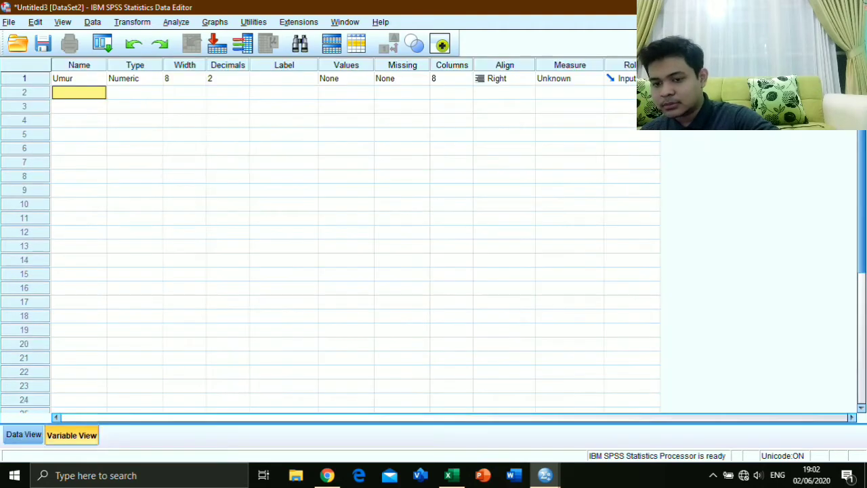
Show the data grid, then switch to the Excel workbook and copy the 20 UMUR values in C4:C23
left_click(23, 434)
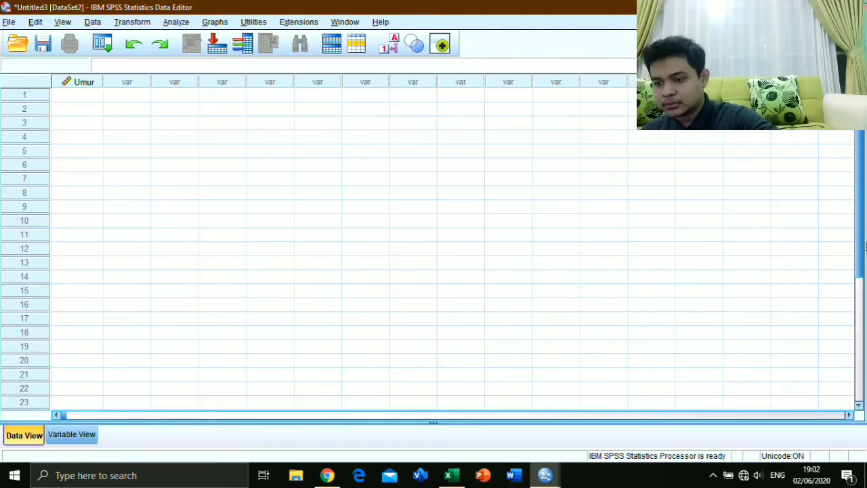
left_click(327, 474)
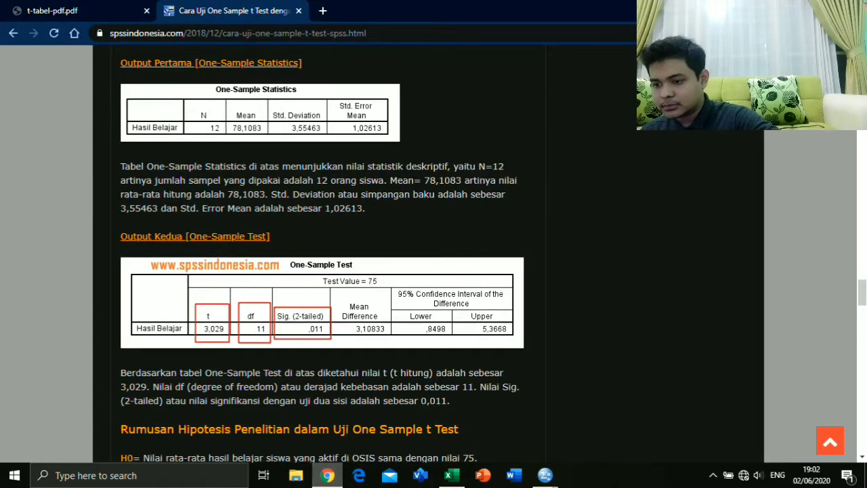
left_click(327, 475)
left_click(448, 474)
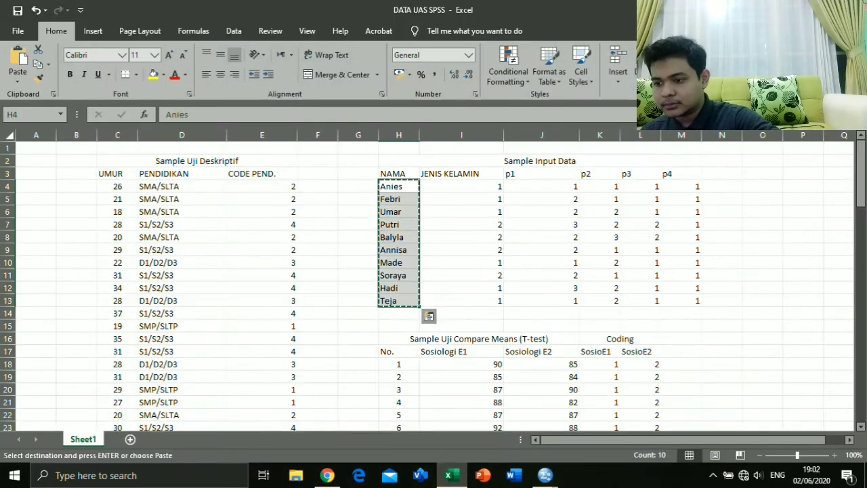
scroll(433, 285, "down", 1)
scroll(433, 285, "up", 1)
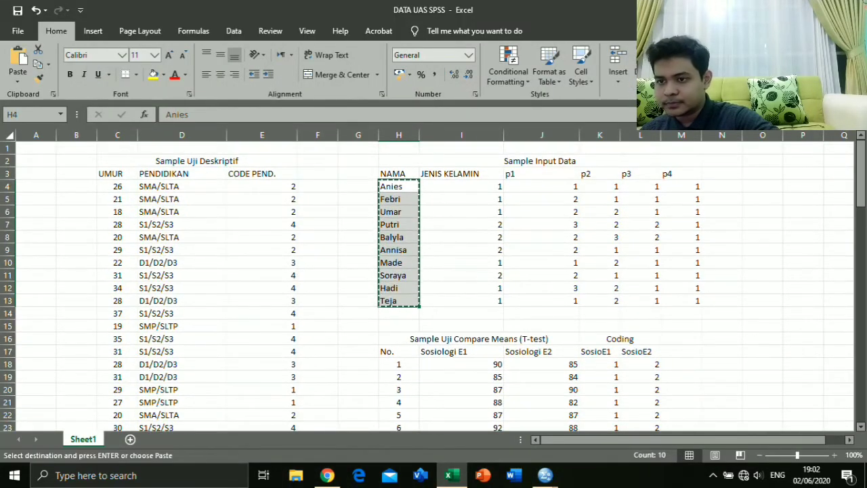
left_click_drag(117, 186, 117, 402)
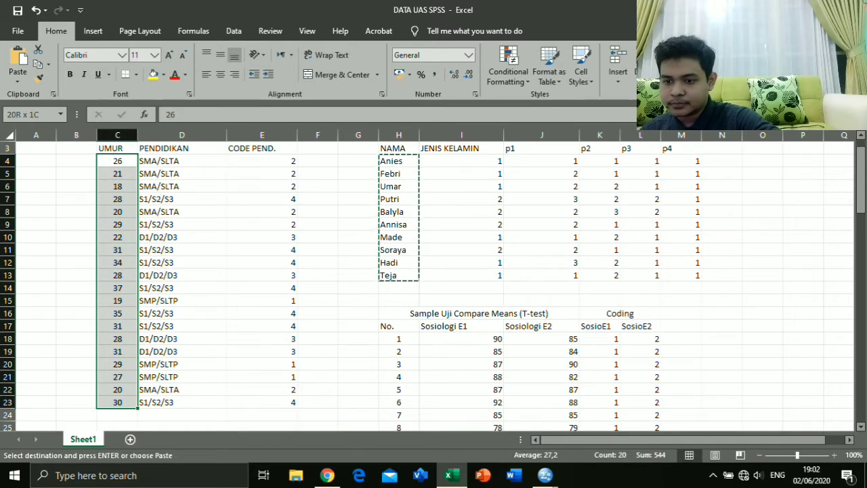
right_click(125, 403)
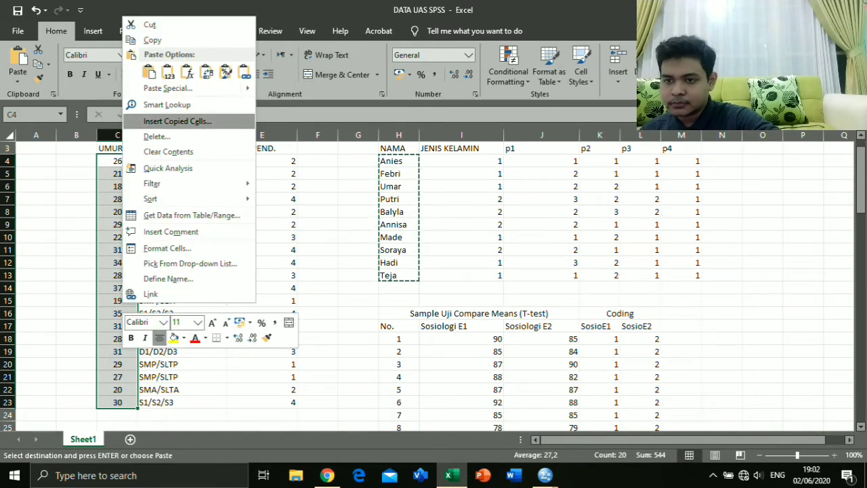
left_click(152, 40)
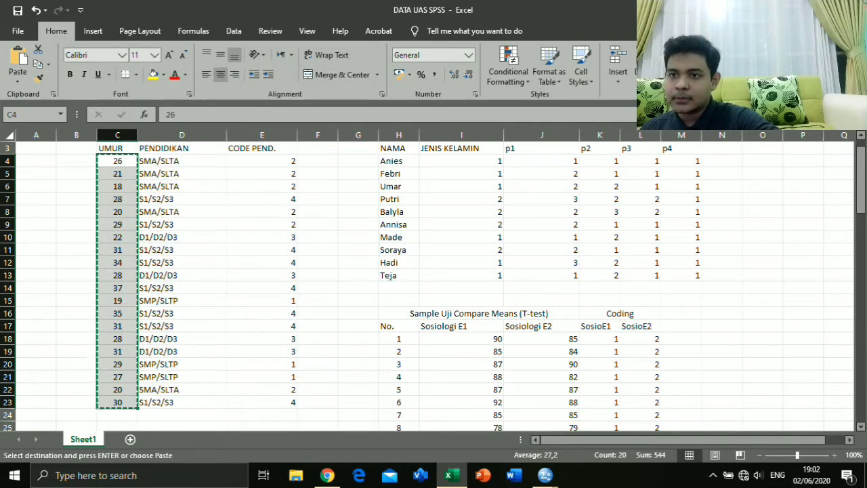
Switch back to SPSS and paste the copied ages into the Umur column starting at row 1
key("alt+Tab")
left_click(77, 82)
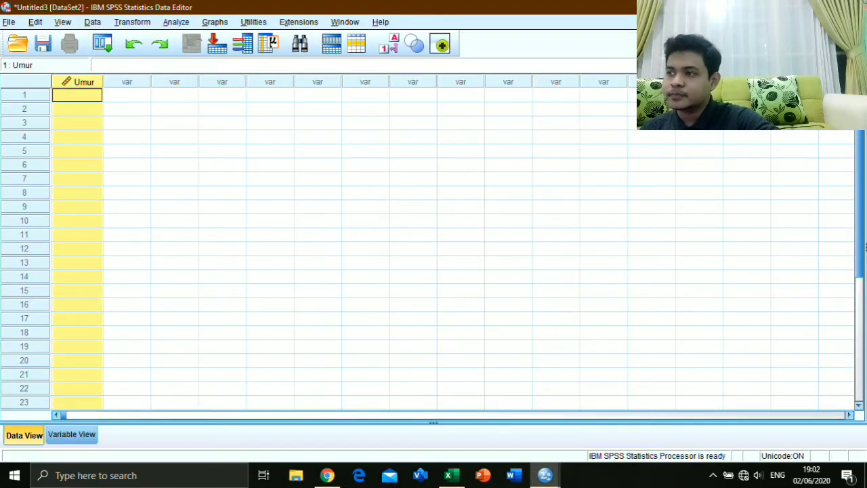
right_click(76, 91)
left_click(67, 95)
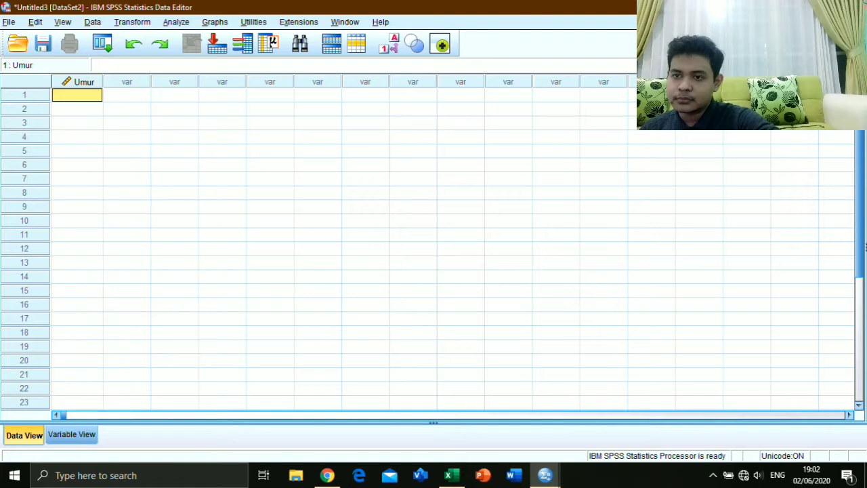
right_click(71, 95)
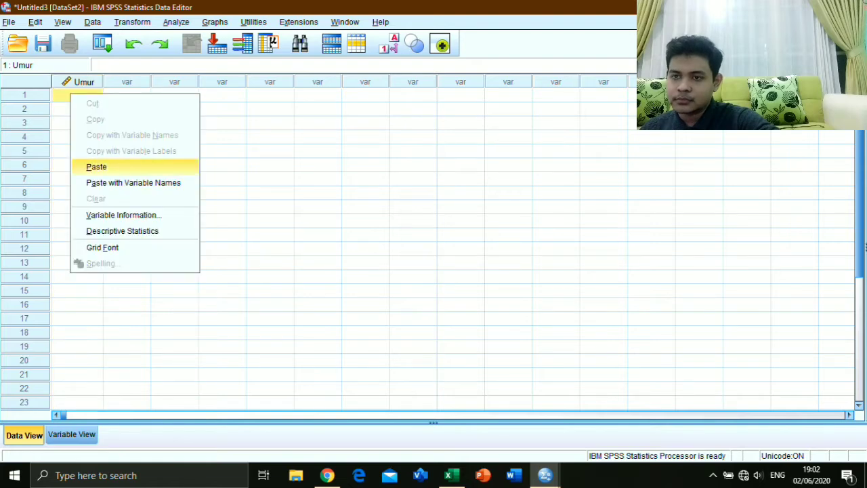
left_click(97, 166)
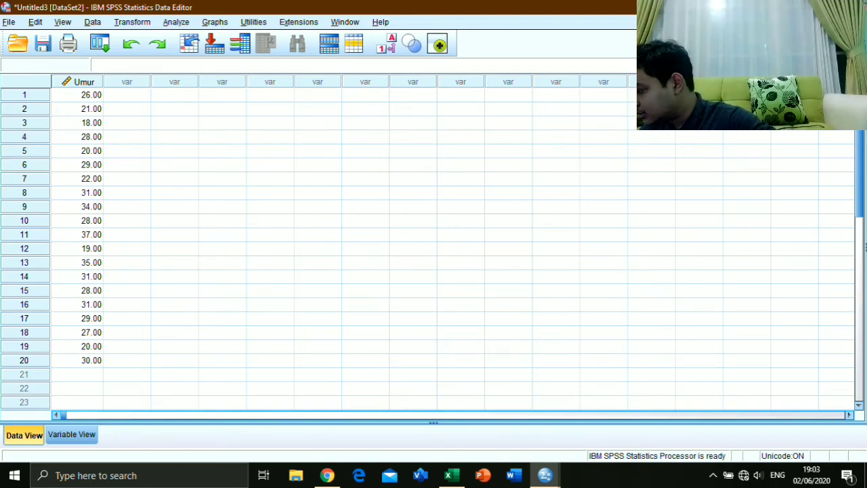
Run Descriptives on Umur with the default statistics, view the maximized output, and return to the data
left_click(176, 23)
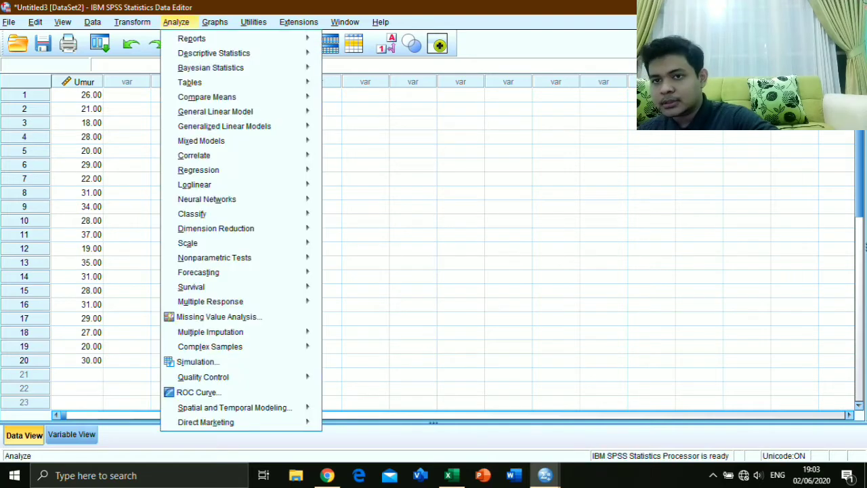
mouse_move(214, 53)
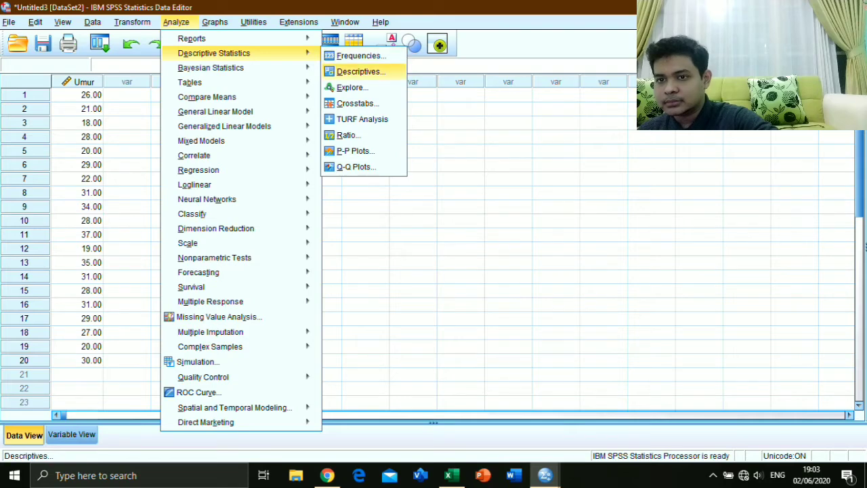
left_click(361, 71)
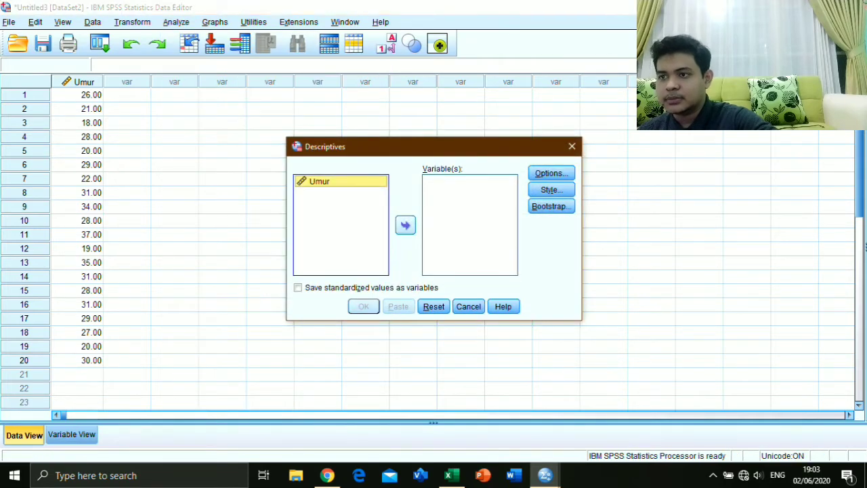
left_click(405, 225)
left_click(364, 306)
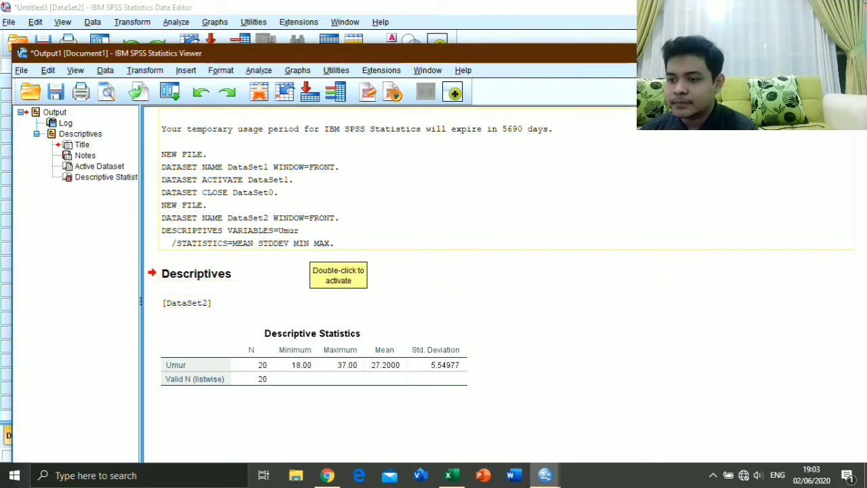
double_click(366, 53)
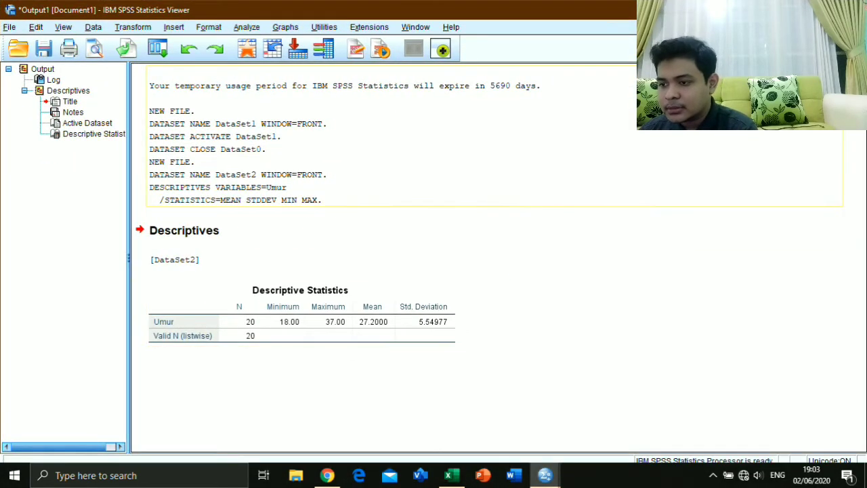
left_click(793, 9)
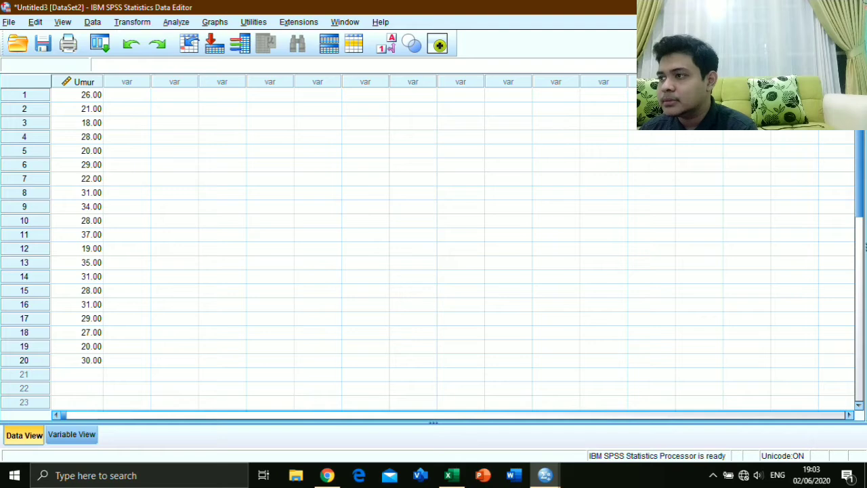
Rerun Descriptives on Umur with variance, range and S.E. mean added, and compare the two Descriptive Statistics tables
left_click(176, 22)
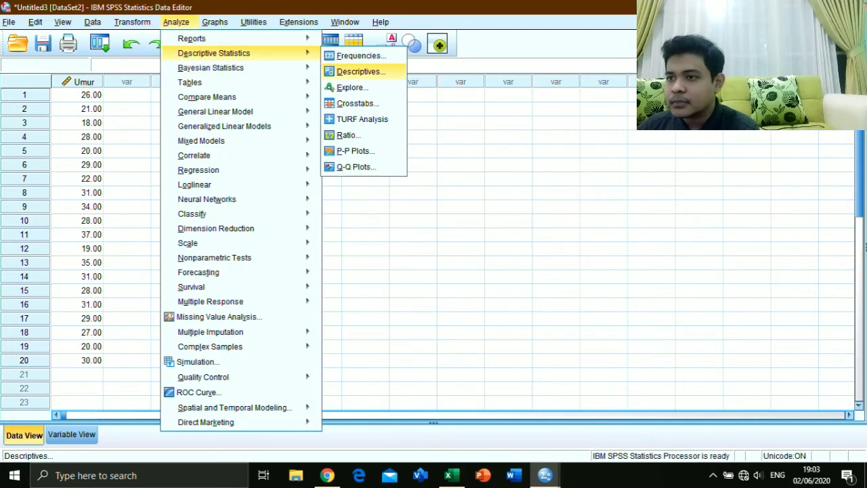
left_click(361, 71)
left_click(550, 173)
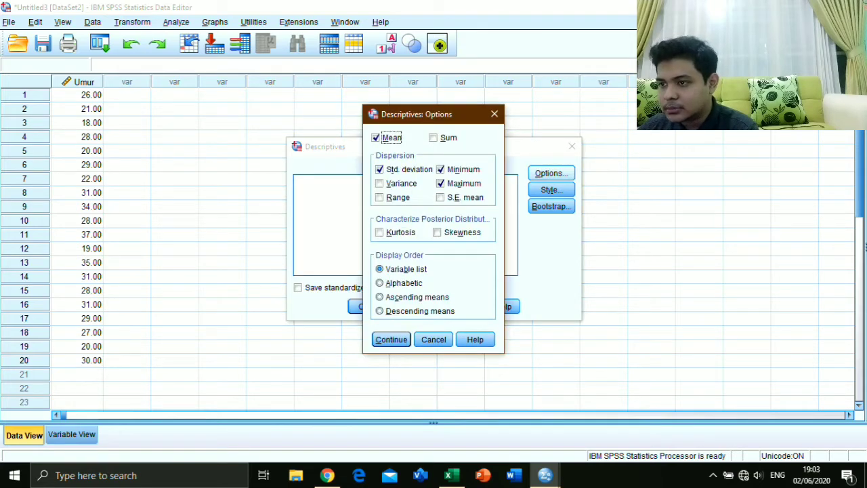
left_click(380, 183)
left_click(380, 197)
left_click(440, 198)
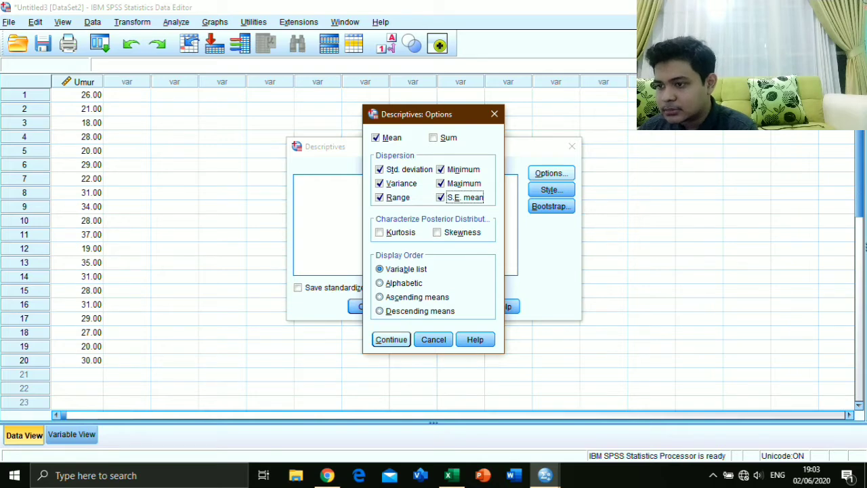
left_click(391, 340)
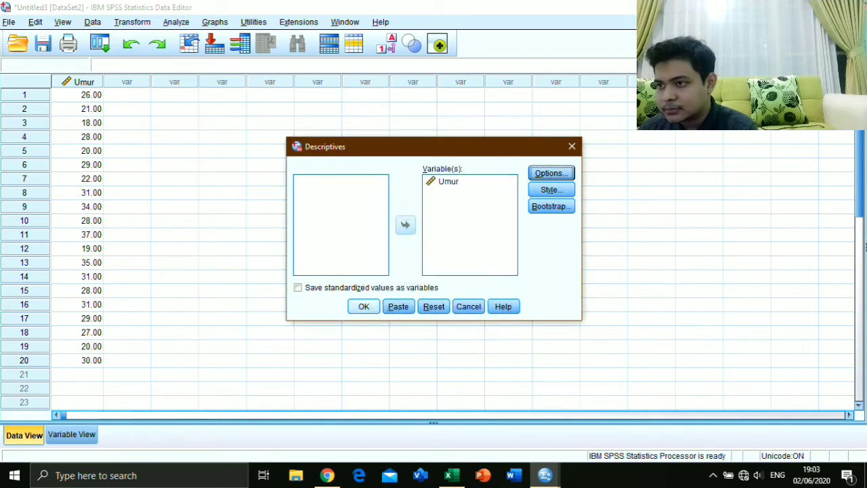
key("Return")
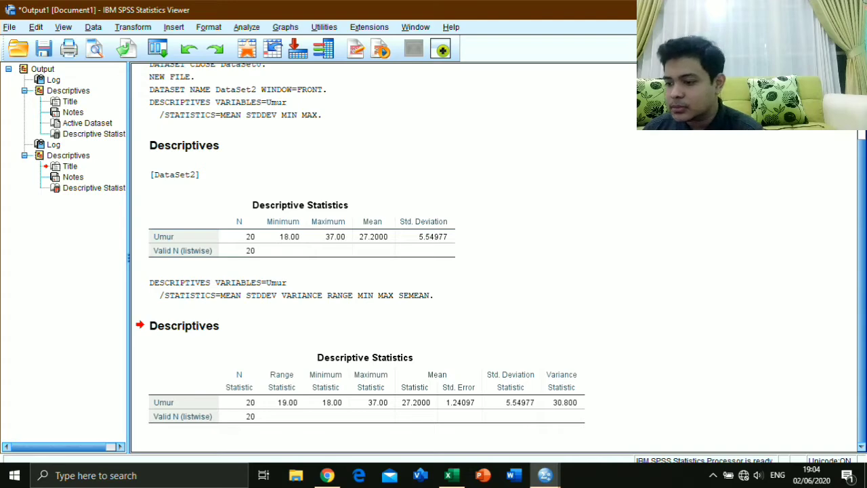
scroll(366, 386, "up", 2)
scroll(366, 386, "down", 2)
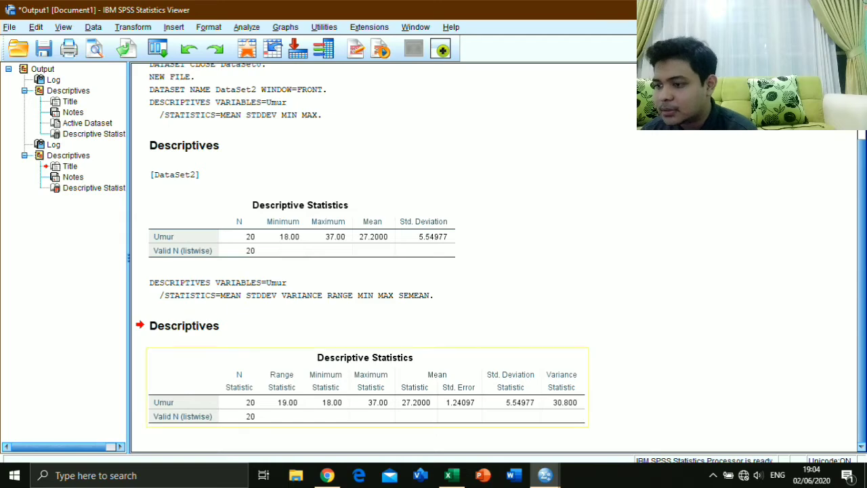
scroll(495, 257, "up", 3)
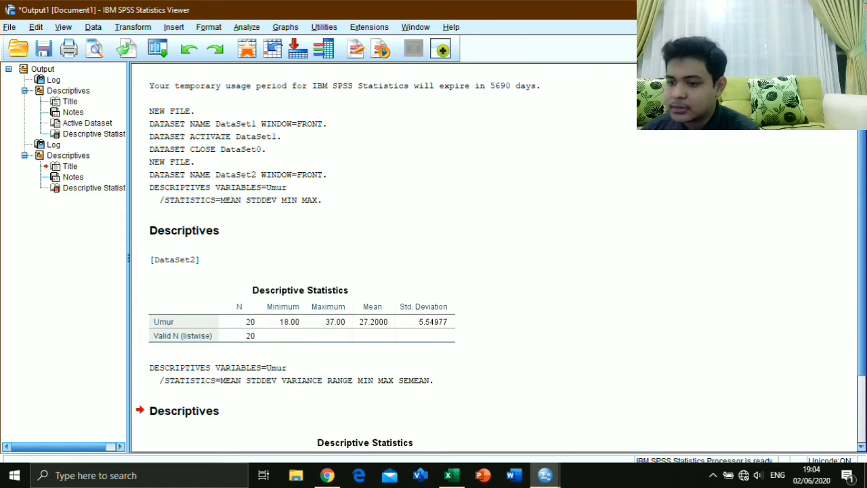
Return to the variable definitions and set the label of Umur to "Umur Ibu"
key("alt+Tab")
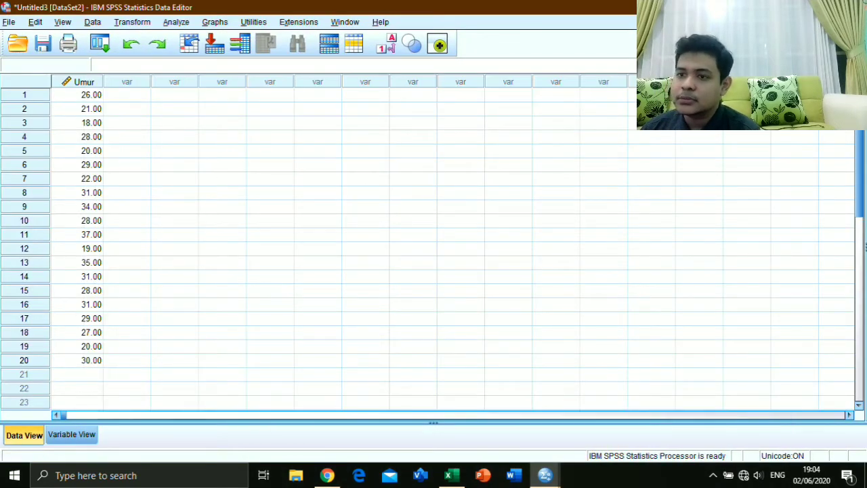
left_click(72, 434)
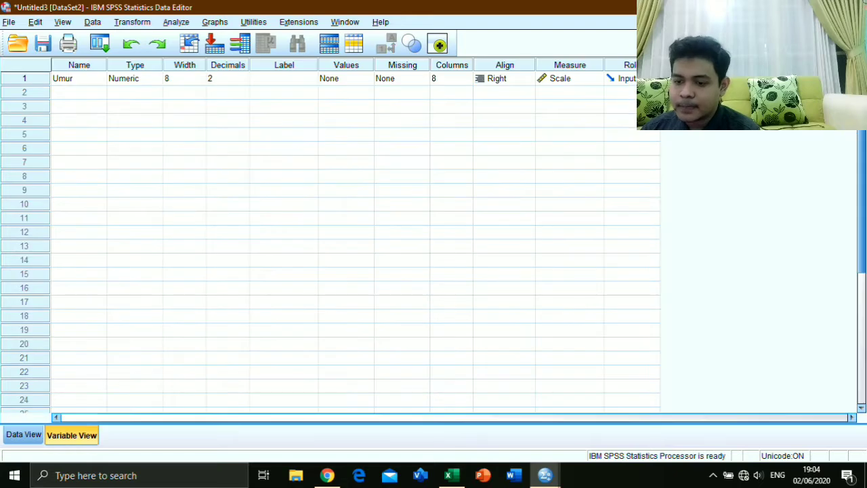
left_click(284, 79)
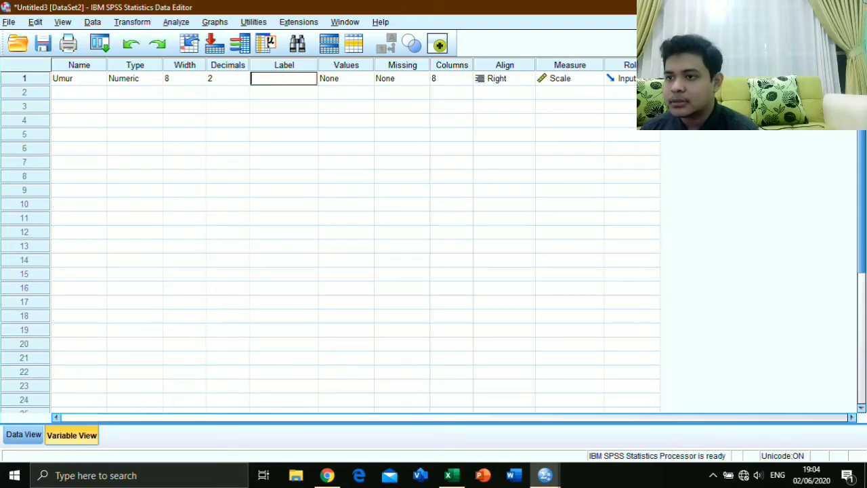
type("Um")
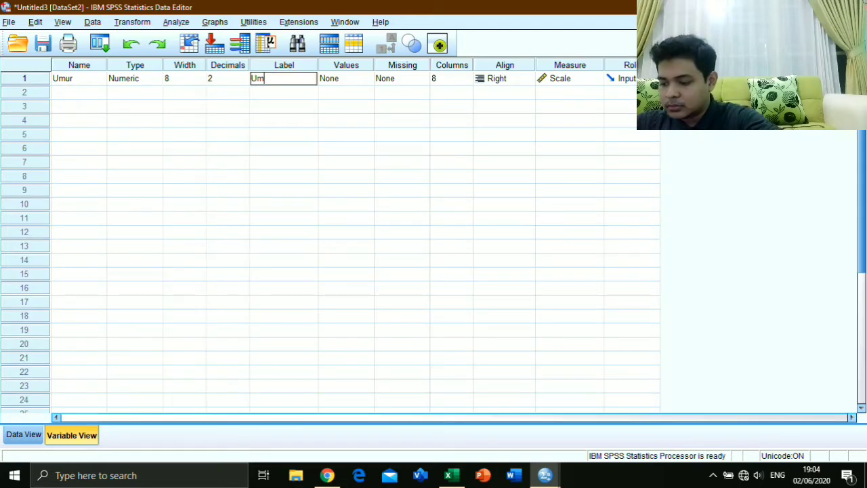
type("ur")
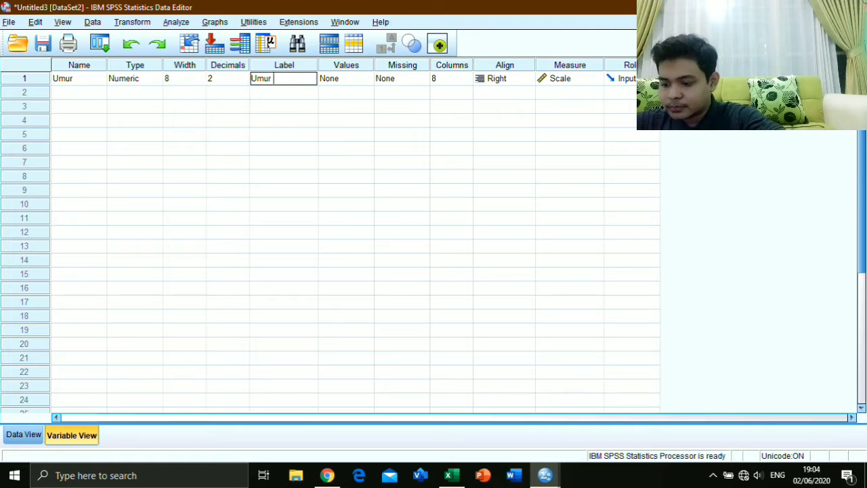
type(" Ibu")
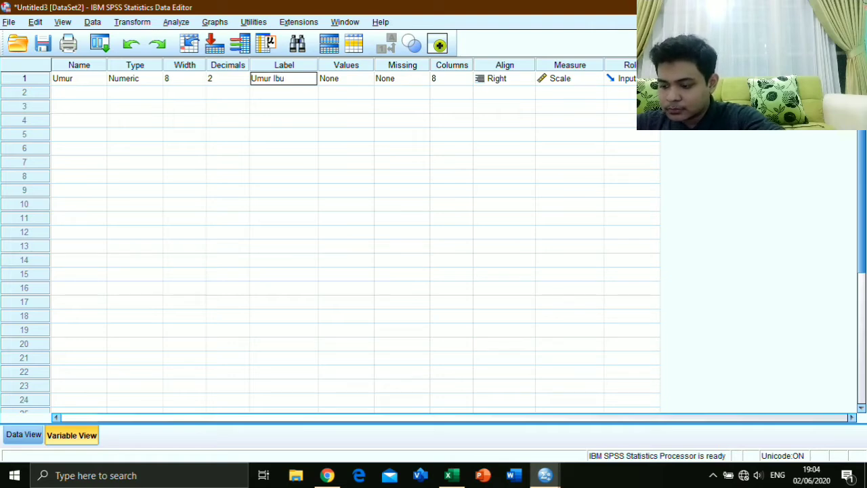
Enter Pendidikan as the name of a second variable in row 2, below Umur
double_click(78, 92)
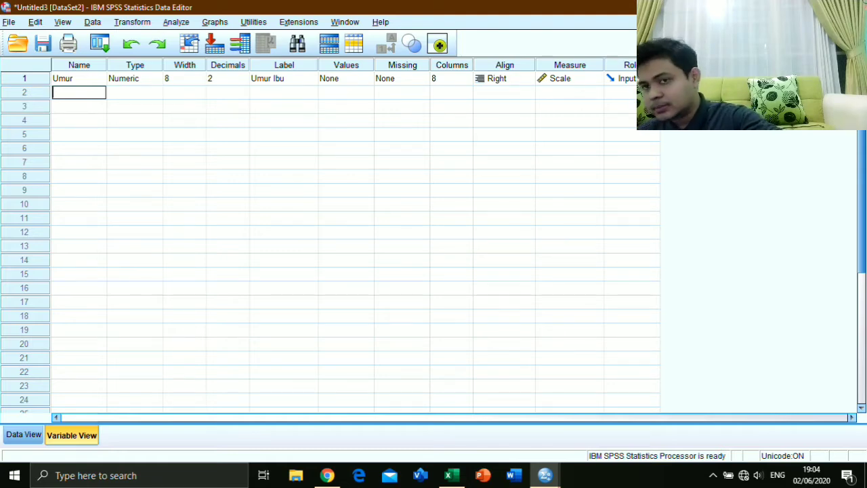
type("p")
key("BackSpace")
type("p")
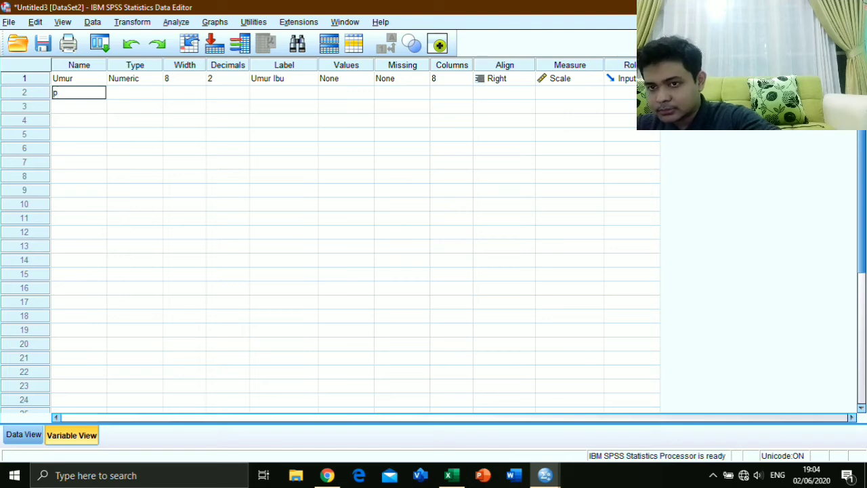
type("e")
key("BackSpace")
key("BackSpace")
type("P")
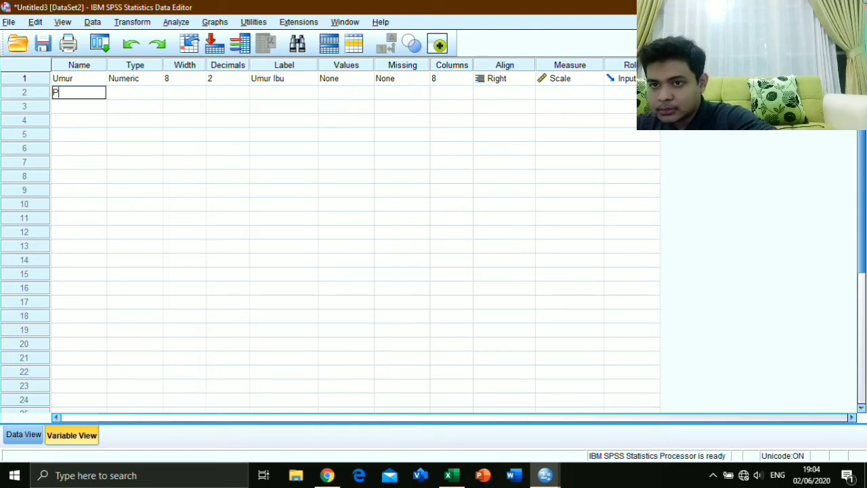
type("endidi")
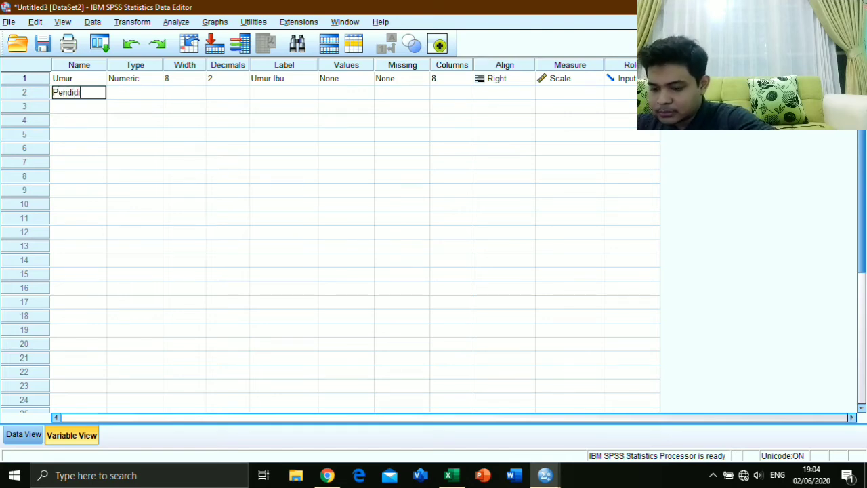
type("kan")
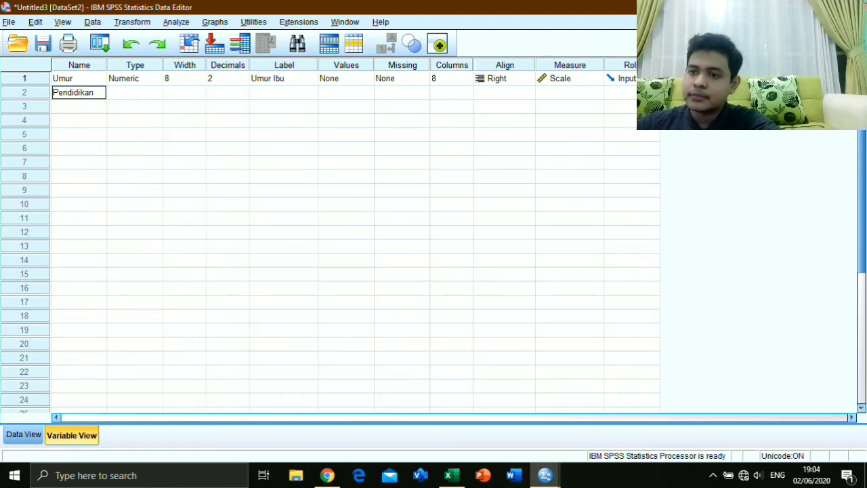
left_click(242, 103)
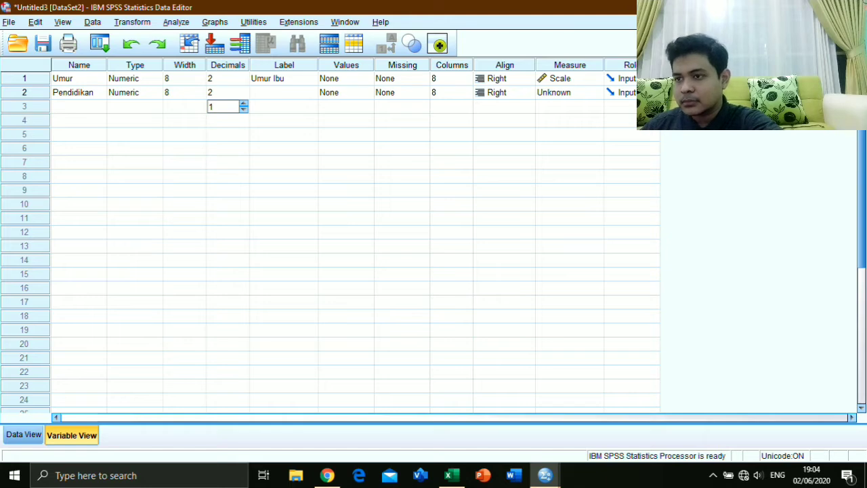
left_click(346, 93)
left_click(228, 106)
left_click(78, 106)
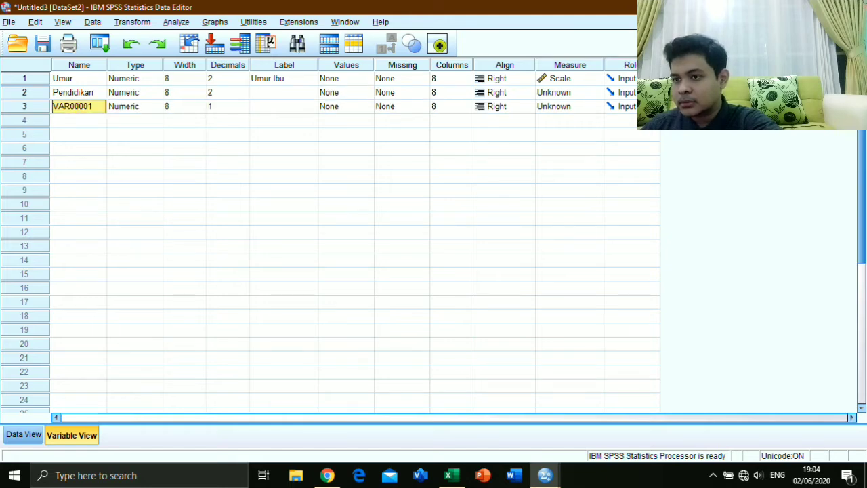
left_click(25, 107)
right_click(38, 106)
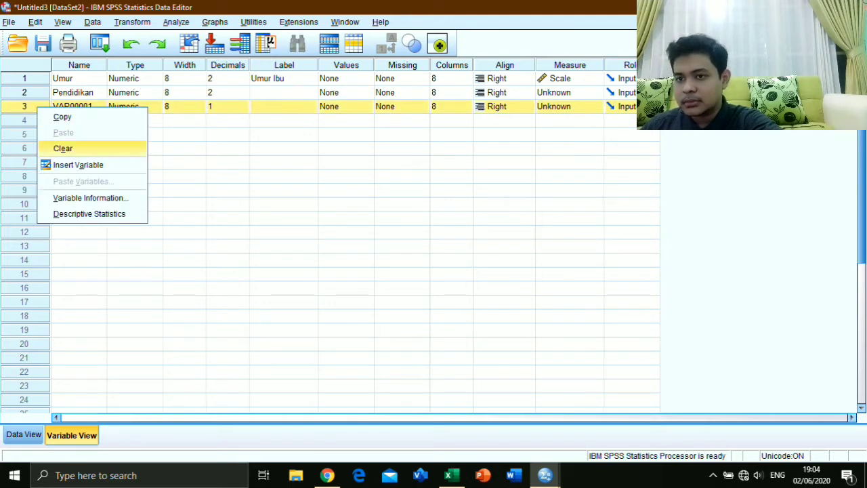
left_click(68, 147)
Open the value labels of Pendidikan and add value 1 with the label "SMP/SLTP"
left_click(353, 92)
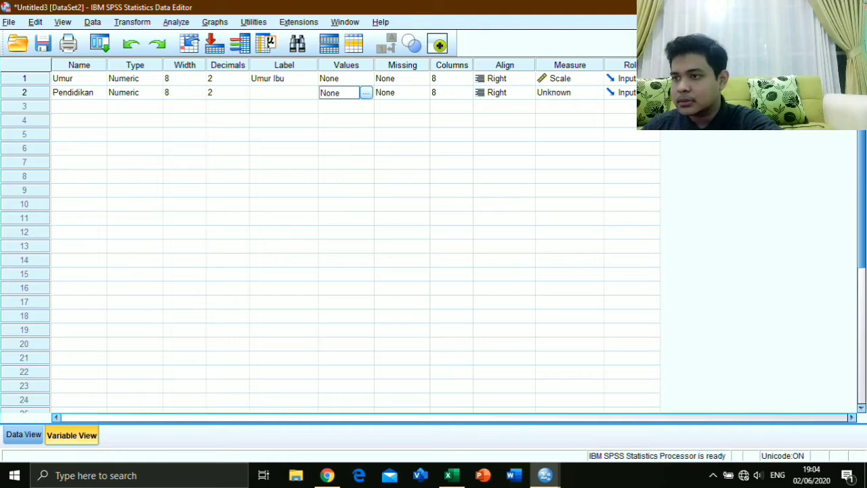
left_click(366, 93)
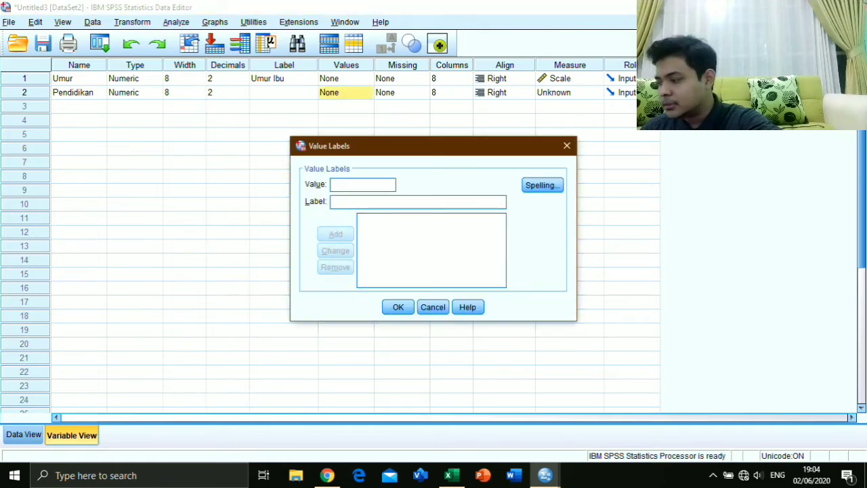
type("1")
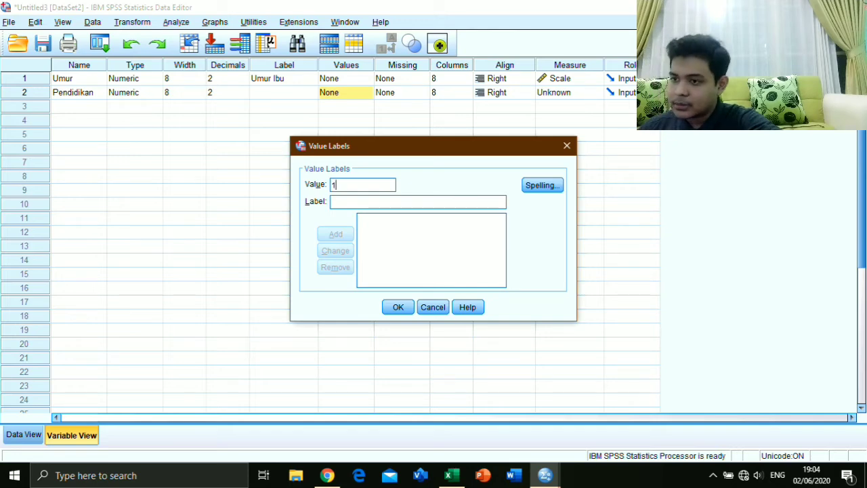
key("Tab")
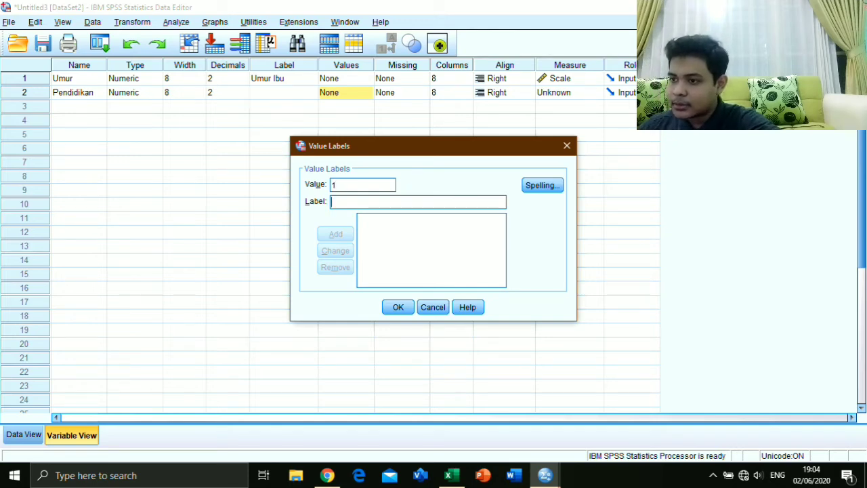
type("SM")
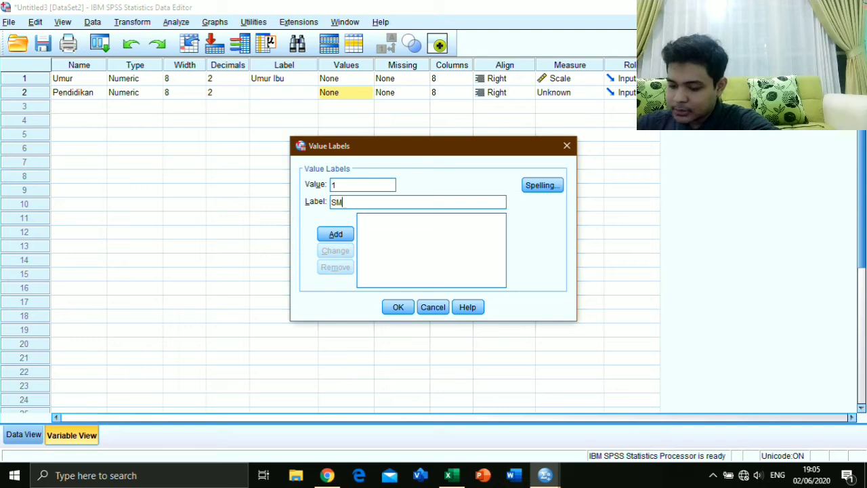
type("P/SL")
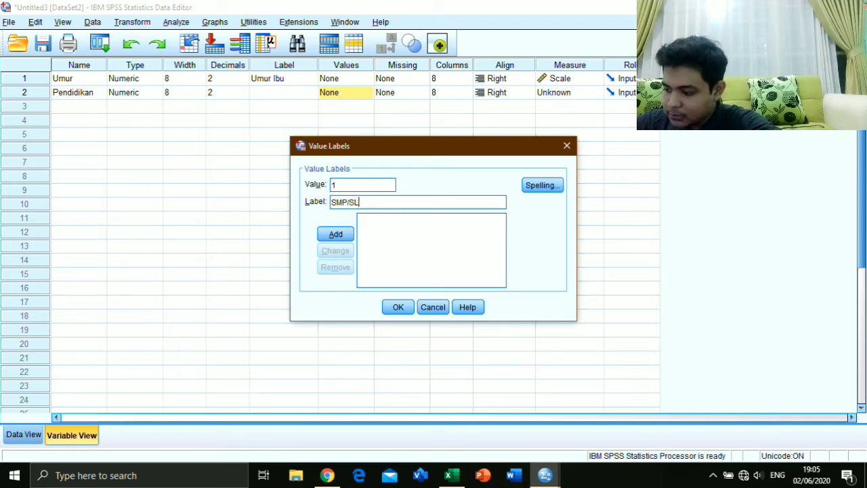
type("TP")
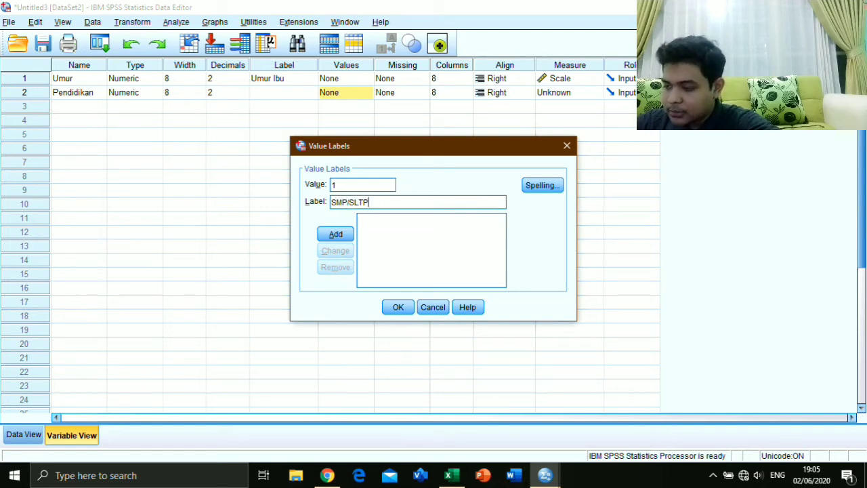
key("Return")
Add value 2 with the label "SMA/SLTA" to the Pendidikan value labels
type("2")
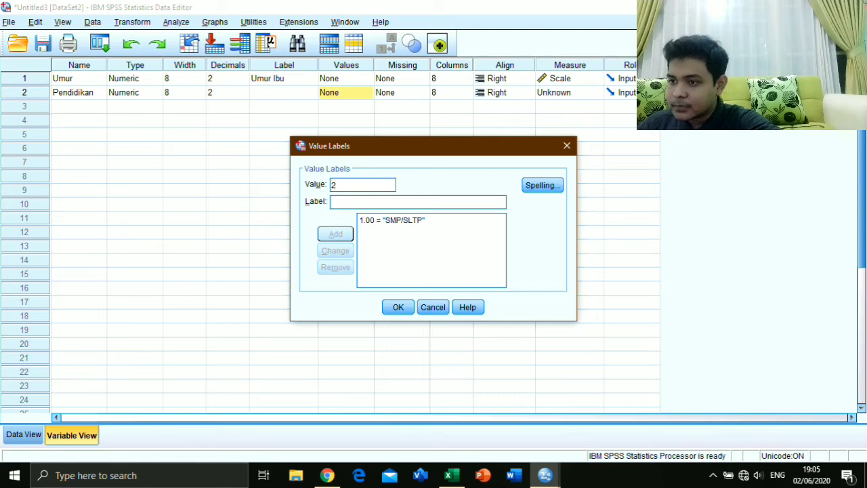
key("Tab")
type("S")
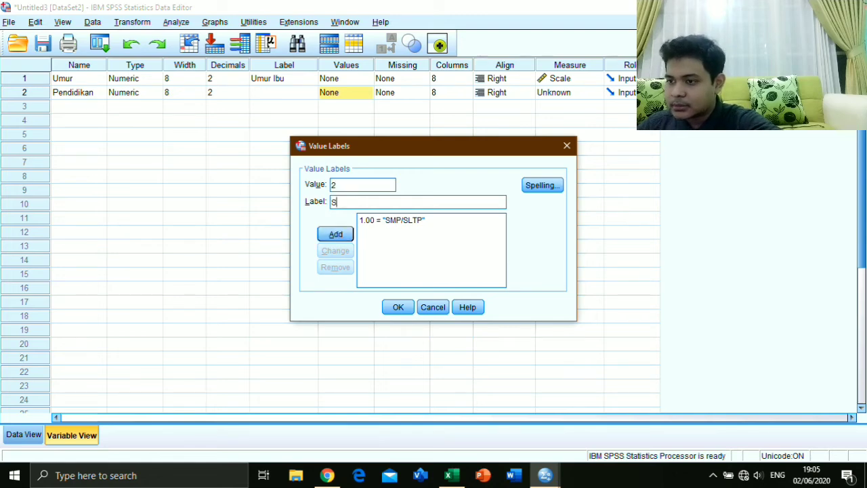
type("MA/SLTA")
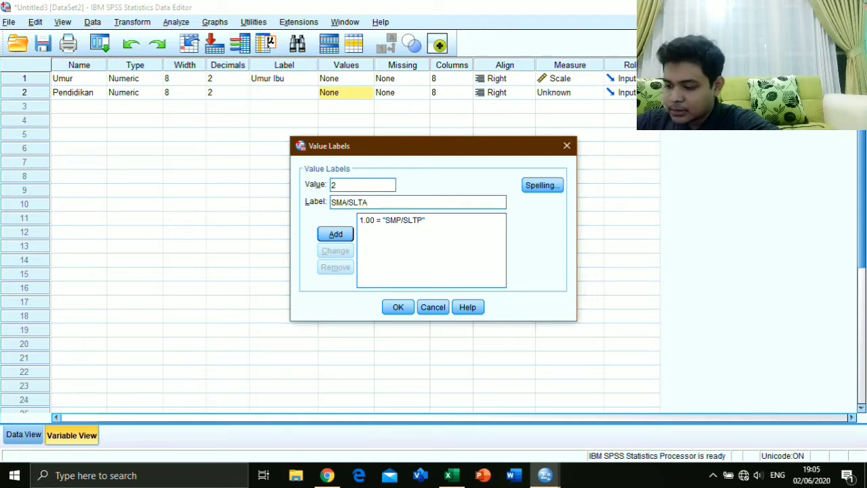
key("Return")
Add value 3 with the label "D1/D2/D3" to the Pendidikan value labels
type("3")
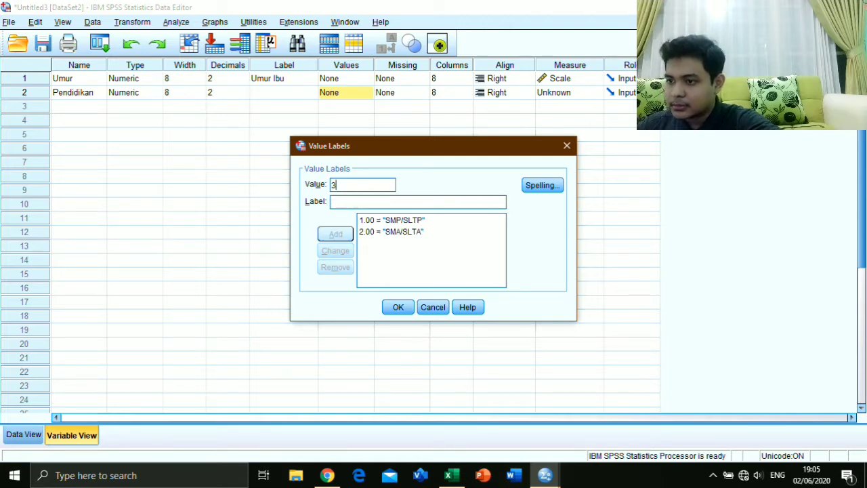
key("Tab")
type("D1")
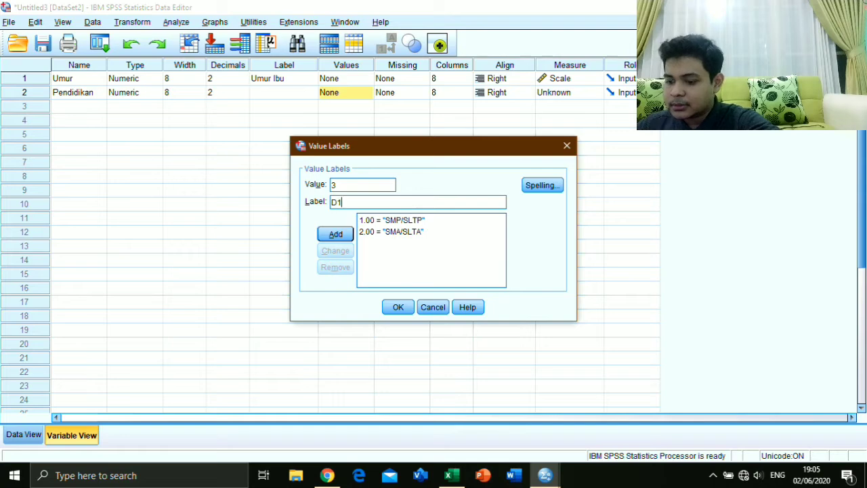
type("/D2")
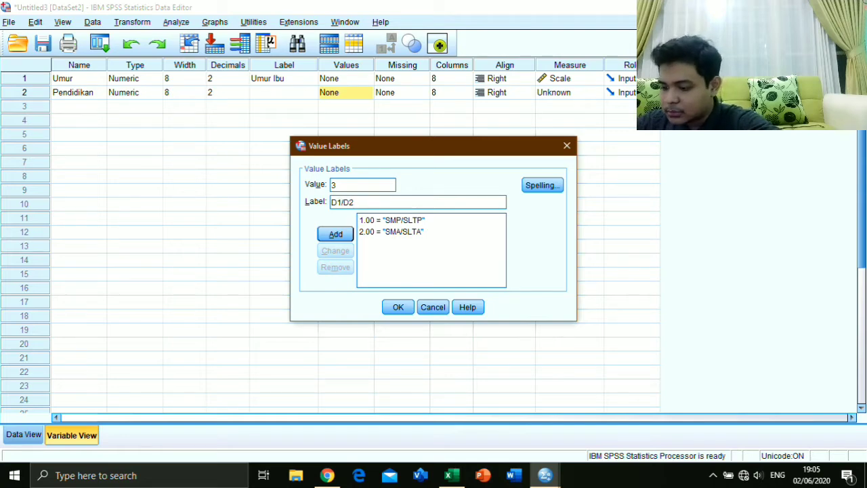
type("/D3")
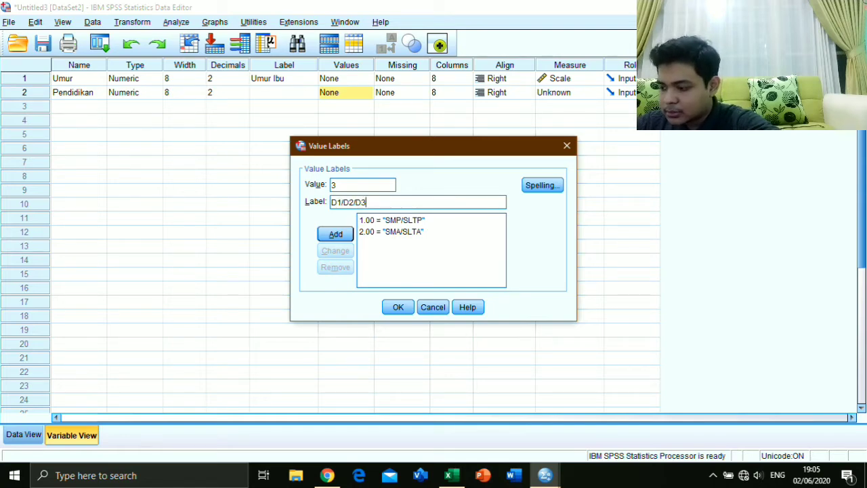
key("Return")
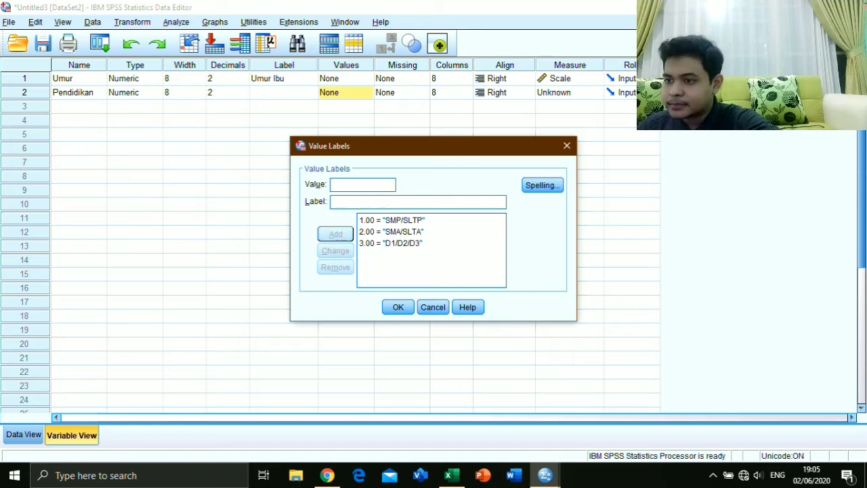
Add value 4 with the label "S1/S2/S3" and apply the value labels to Pendidikan
type("4")
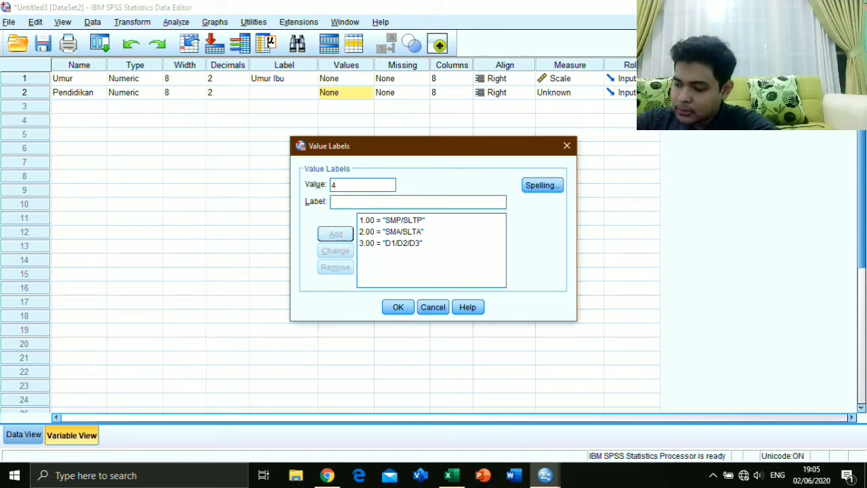
type("S1/")
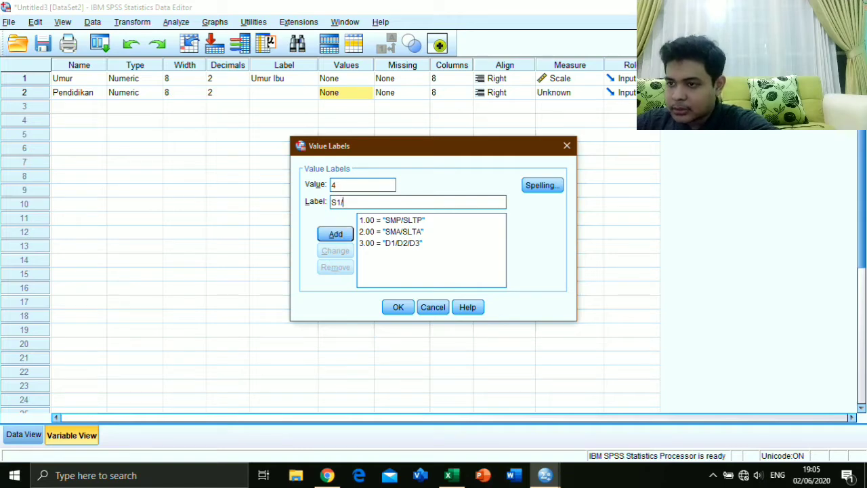
type("S2/")
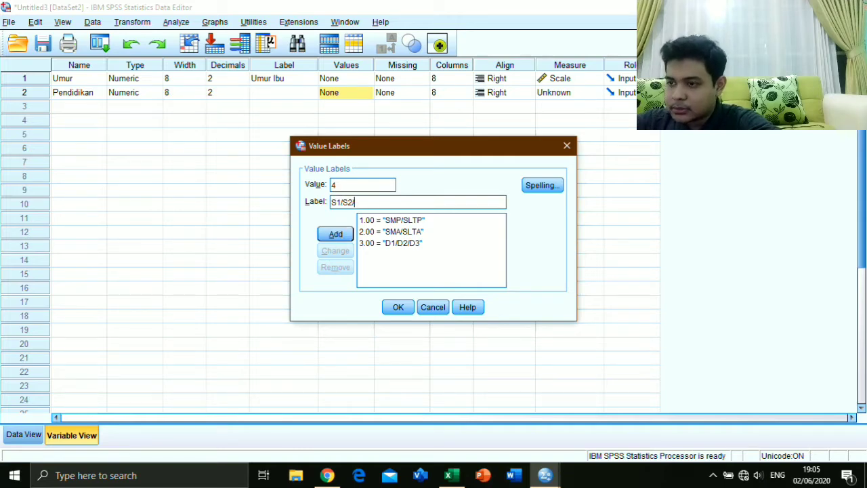
type("S3")
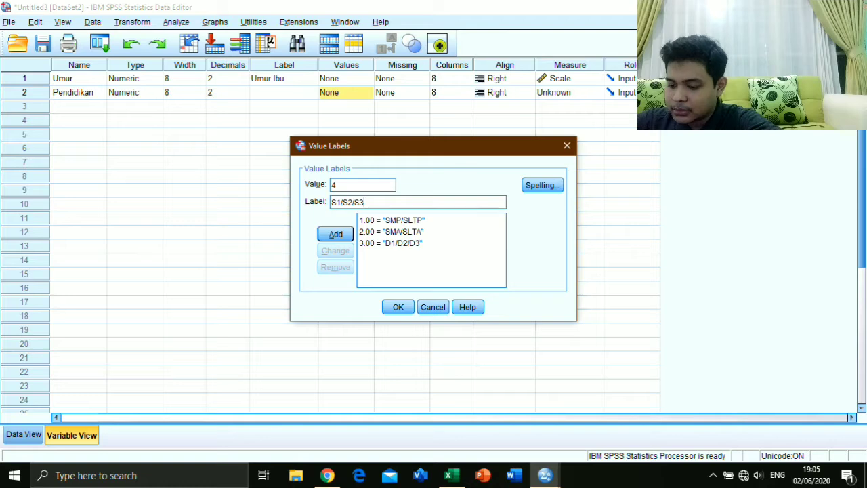
key("Return")
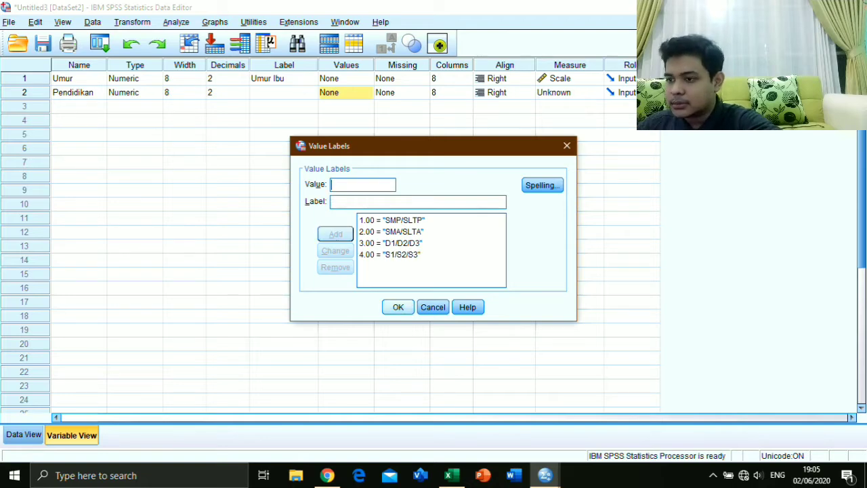
key("Return")
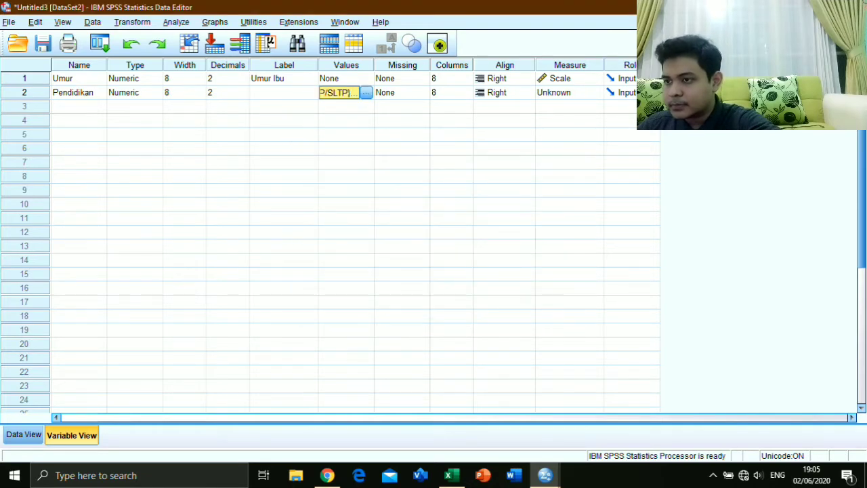
Switch to the Excel workbook DATA UAS SPSS and copy the CODE PEND. values in E4:E23
left_click(24, 435)
left_click(327, 475)
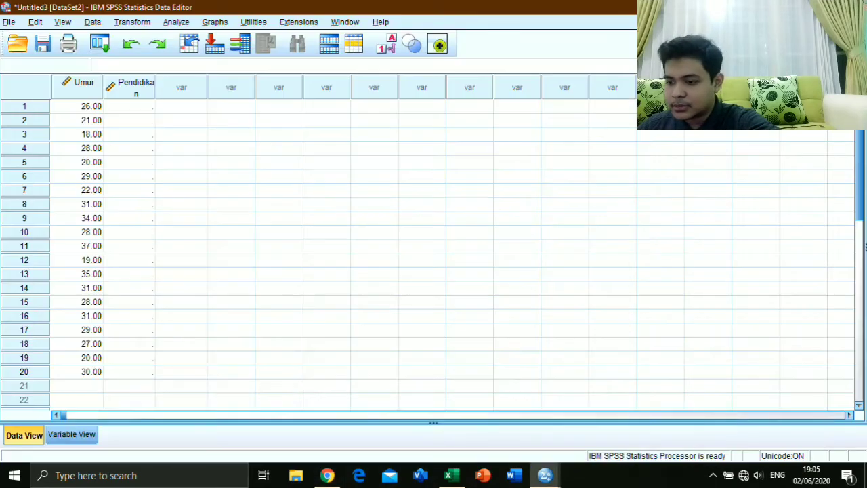
left_click(449, 475)
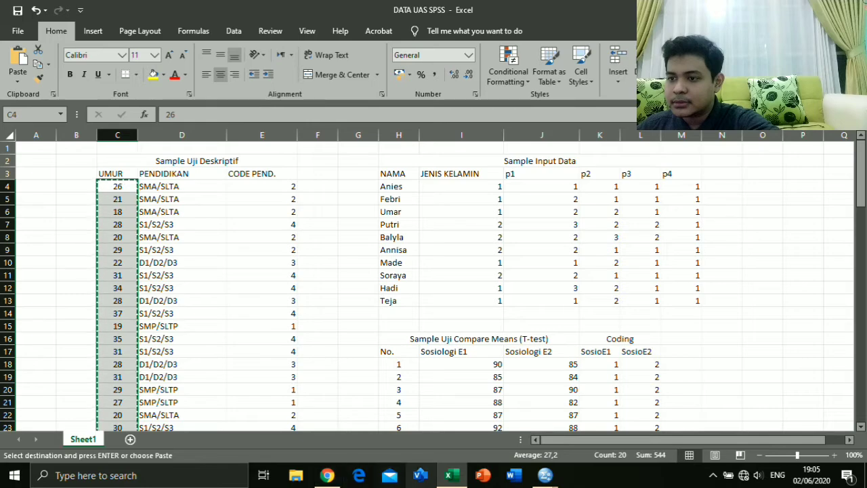
left_click(449, 475)
left_click(448, 475)
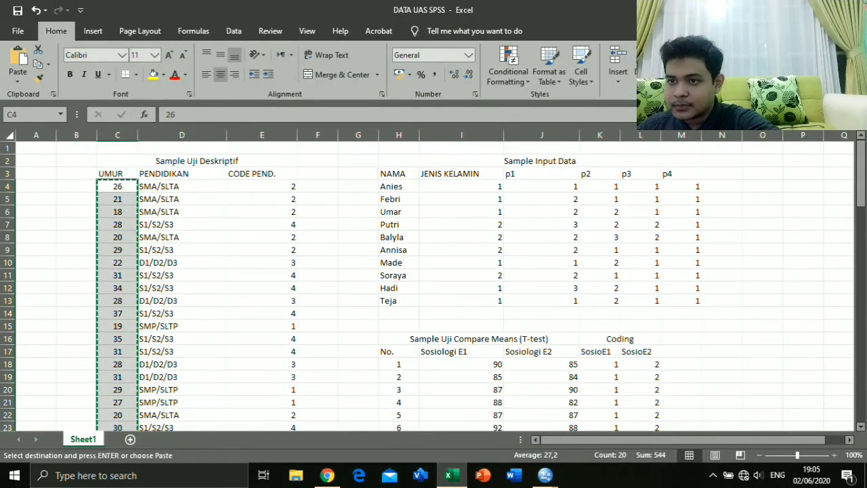
left_click_drag(261, 185, 262, 404)
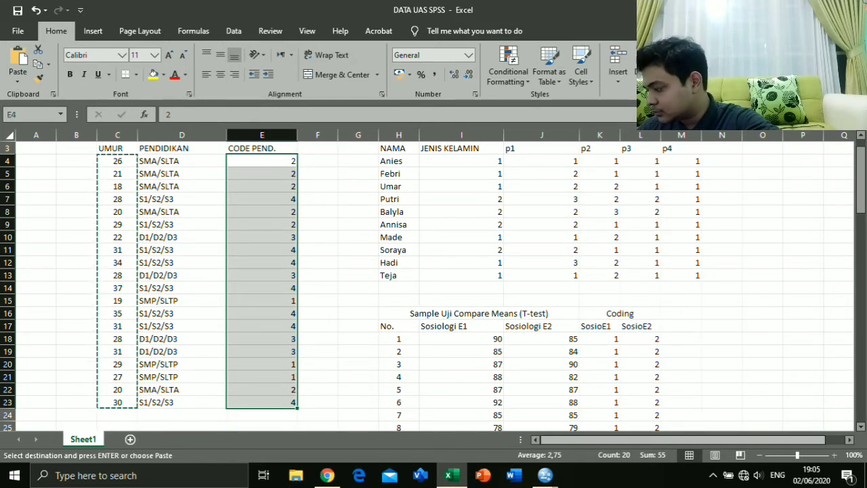
mouse_move(545, 475)
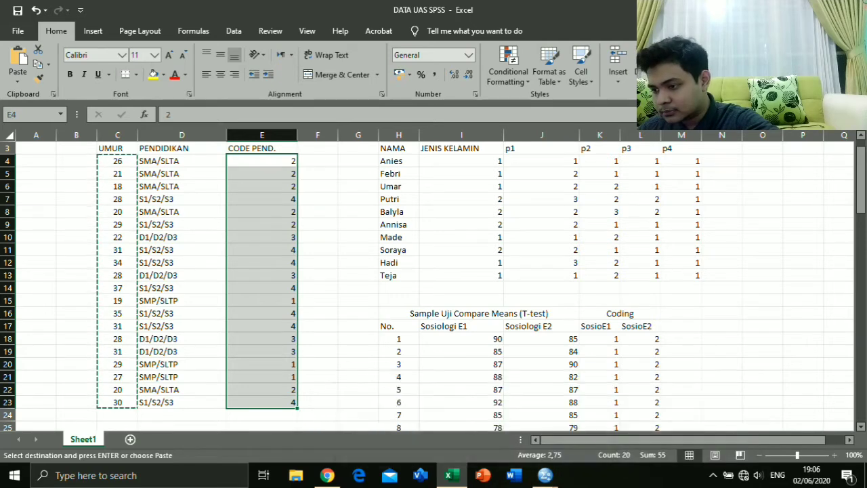
right_click(281, 339)
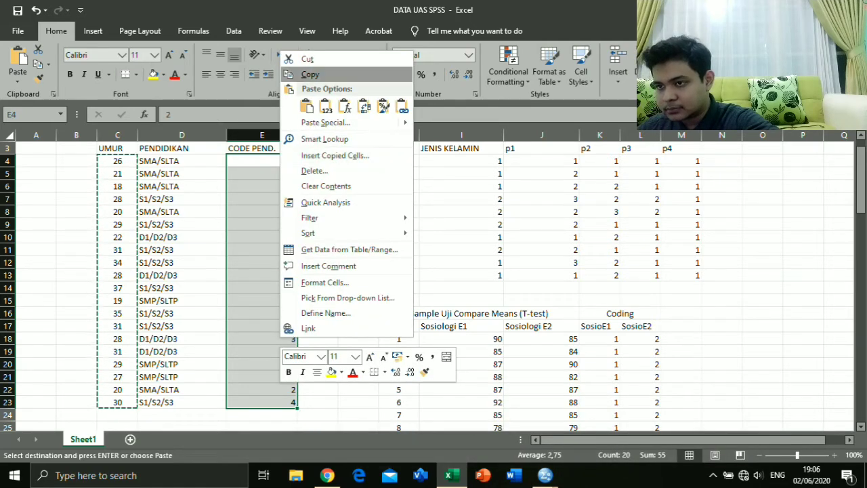
left_click(310, 75)
Switch back to SPSS, review the value labels defined for Pendidikan without changing them, and return to the data
key("alt+Tab")
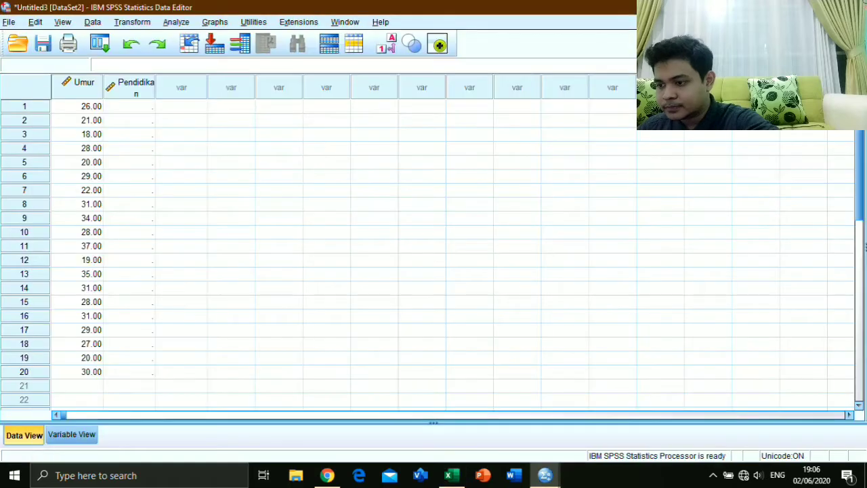
left_click(72, 435)
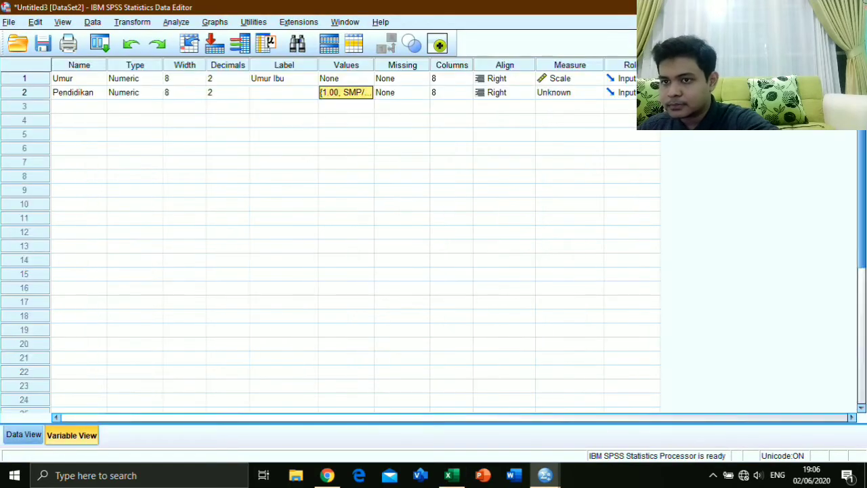
left_click(367, 93)
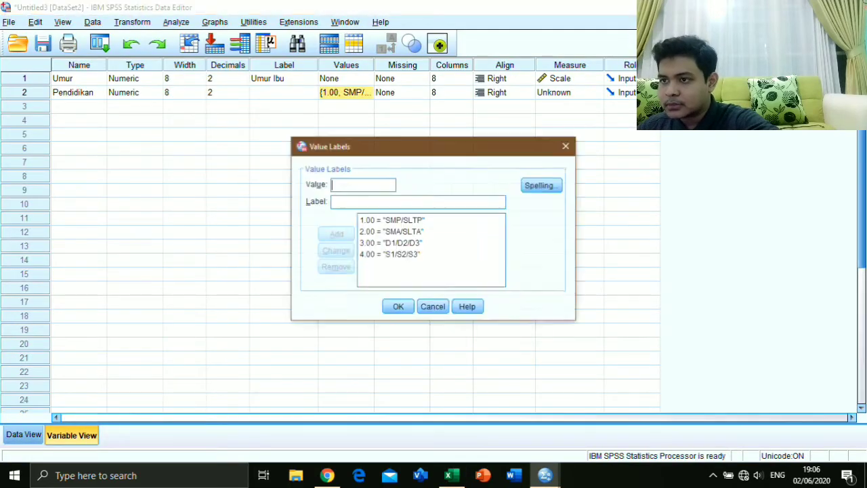
left_click(566, 145)
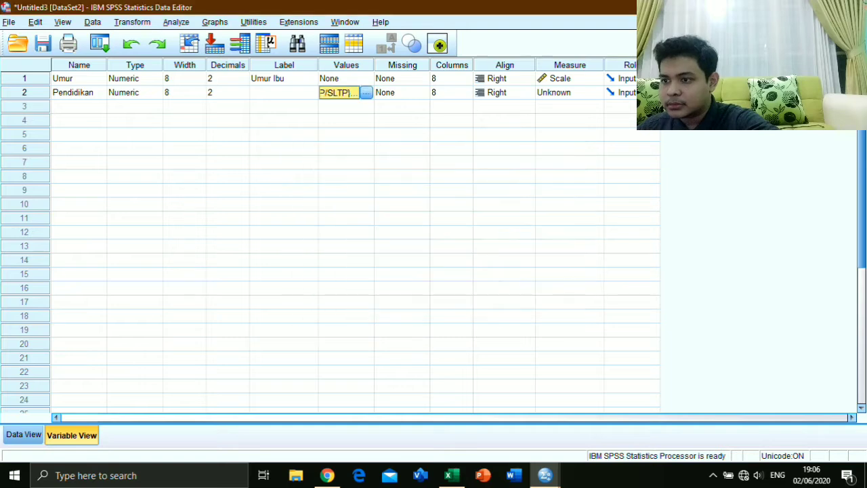
left_click(24, 435)
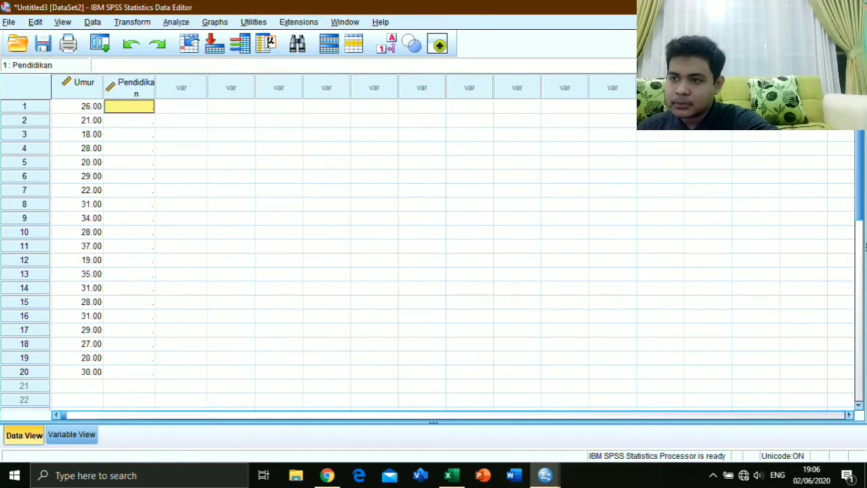
Paste the copied education codes into the Pendidikan column from row 1 and return to the variable definitions
right_click(132, 107)
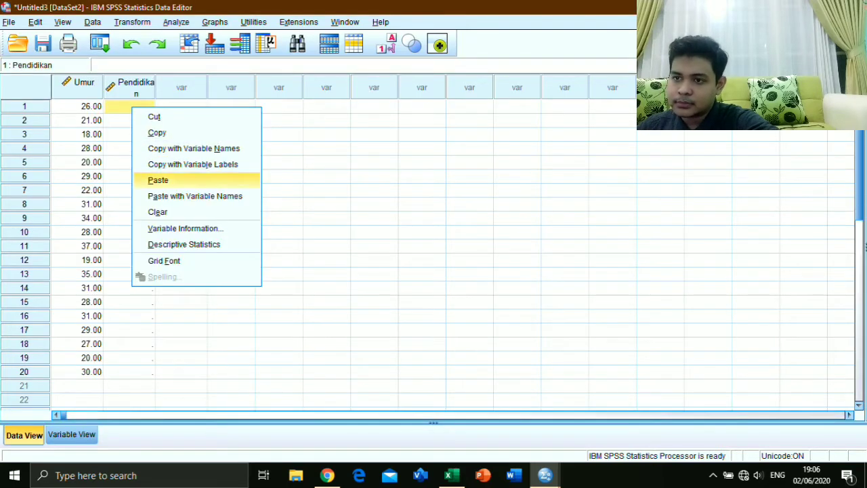
left_click(156, 178)
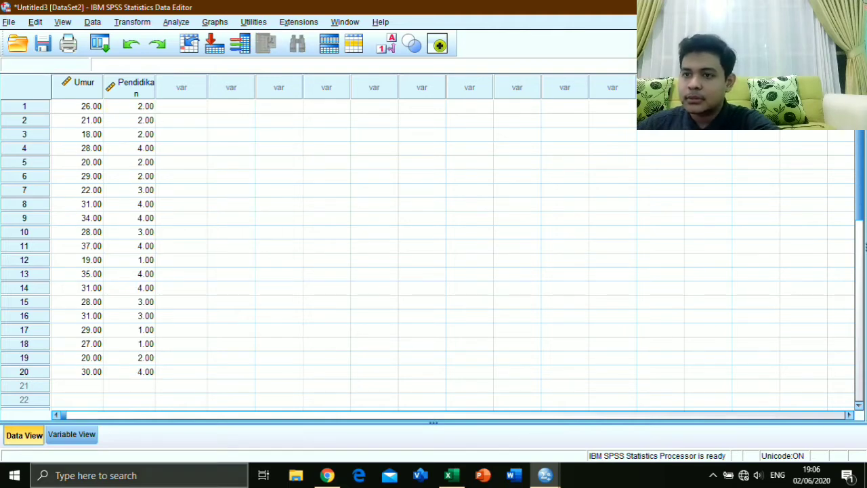
left_click(71, 434)
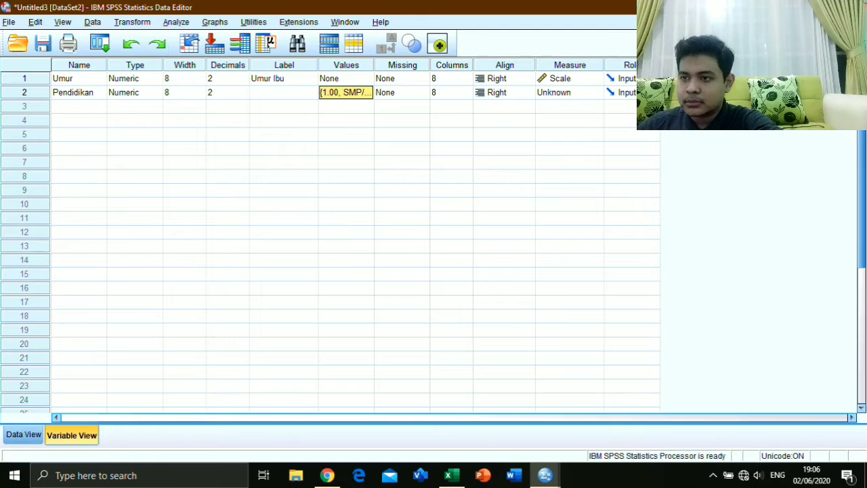
Run Frequencies on Umur Ibu and Pendidikan with frequency tables displayed and no additional statistics selected
left_click(176, 21)
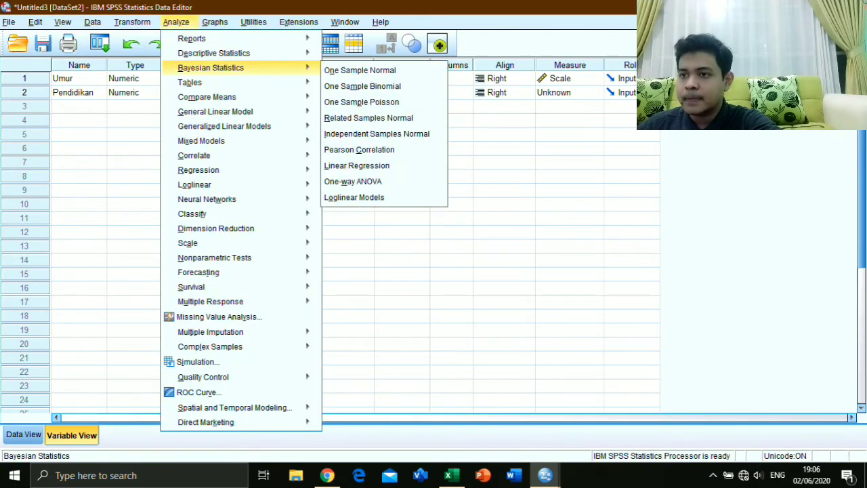
mouse_move(214, 53)
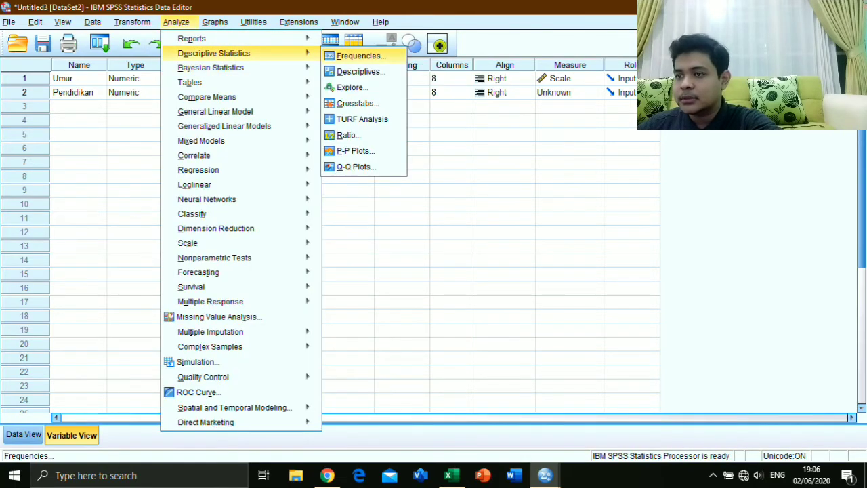
left_click(359, 56)
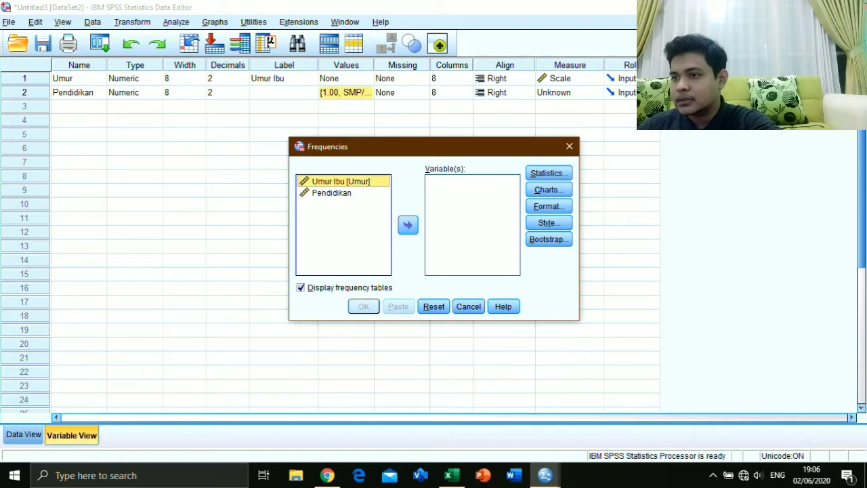
left_click(332, 192, "shift")
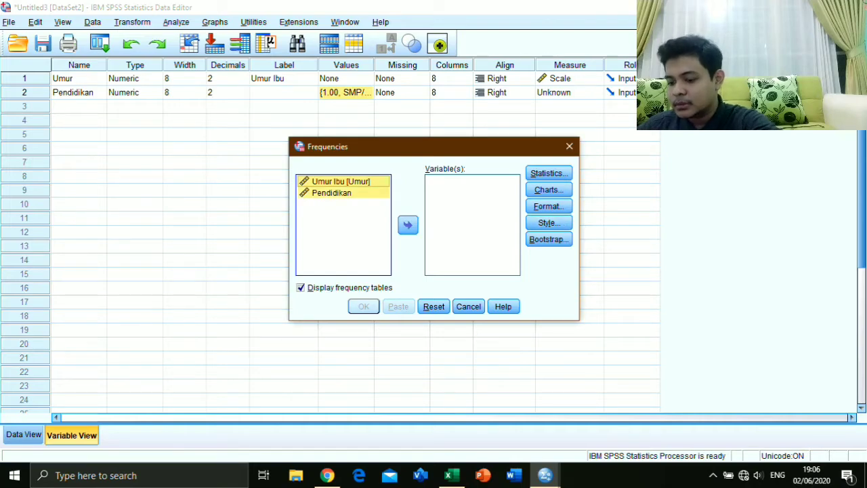
left_click(407, 224)
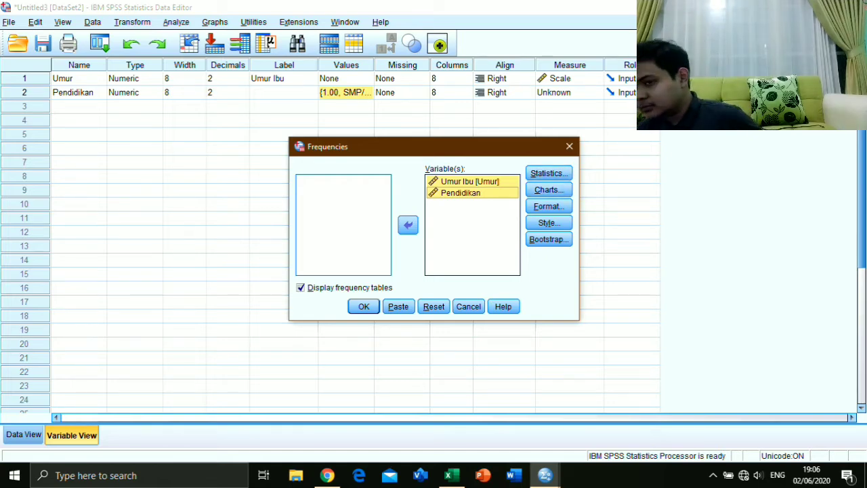
left_click(549, 173)
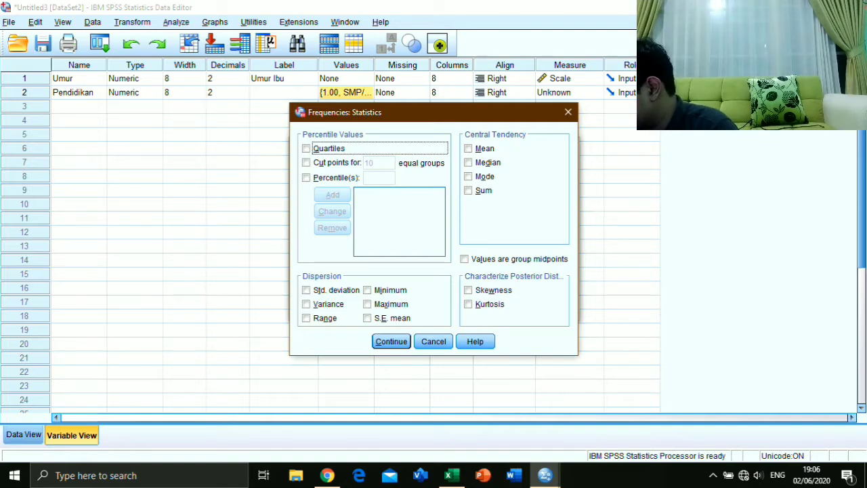
left_click(568, 112)
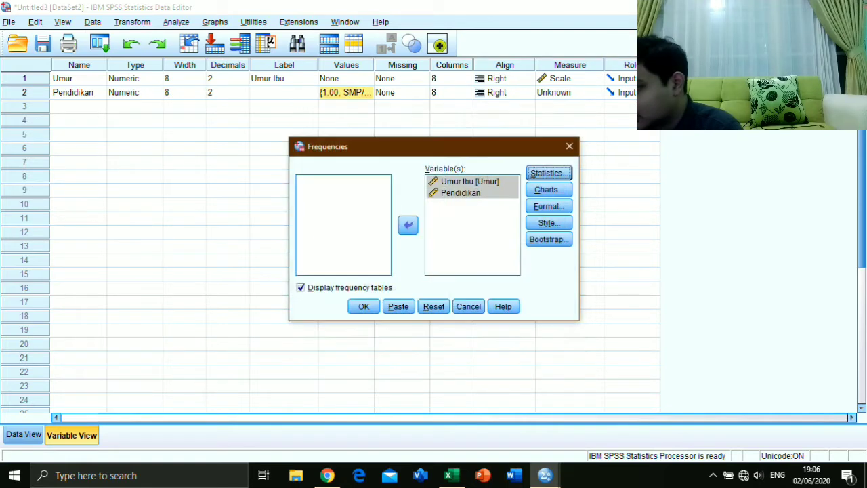
left_click(364, 306)
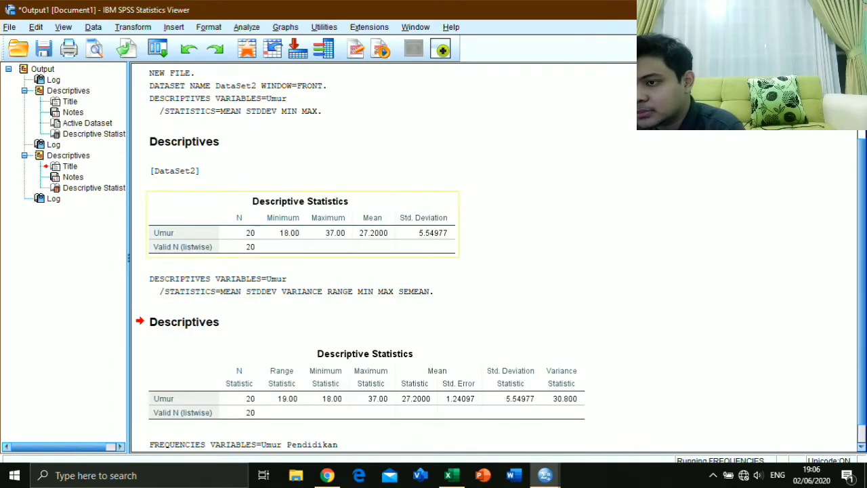
Examine the Frequencies output, comparing the valid and missing counts and the frequency tables for Umur Ibu and Pendidikan
scroll(377, 229, "down", 4)
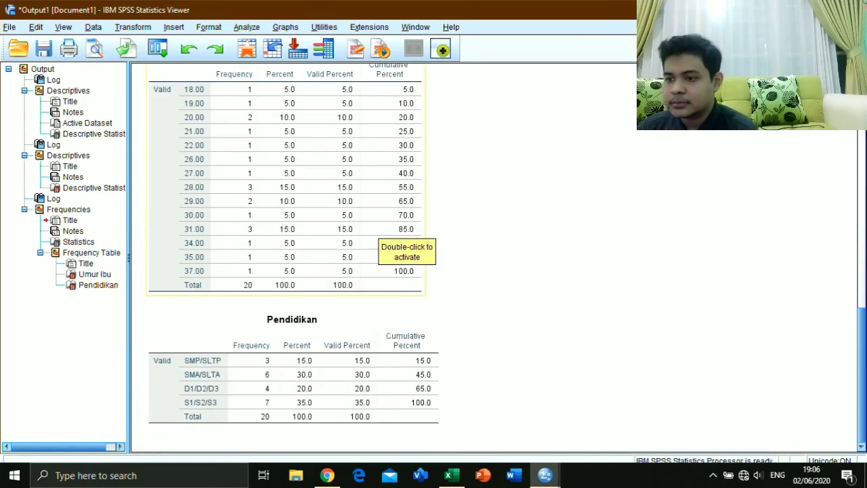
scroll(377, 229, "up", 5)
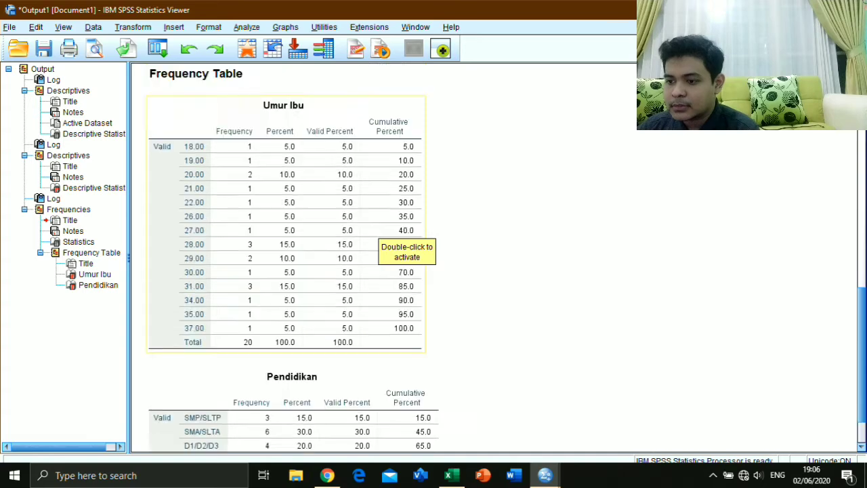
scroll(377, 229, "down", 1)
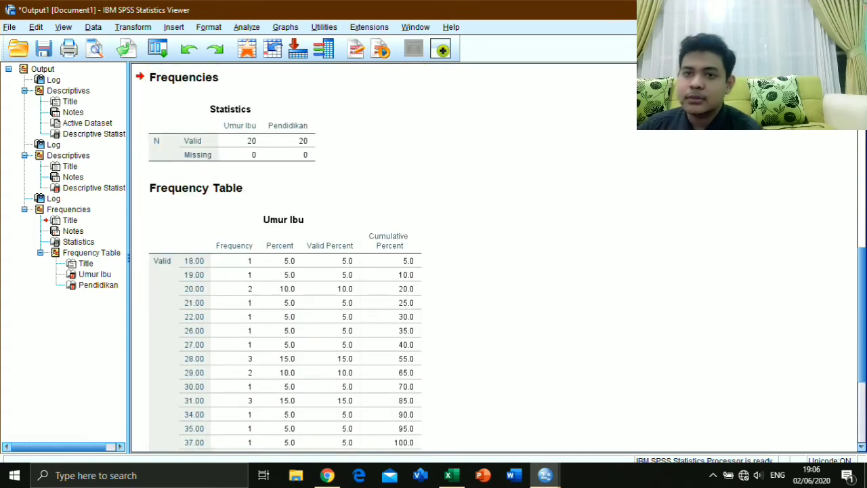
scroll(376, 229, "down", 1)
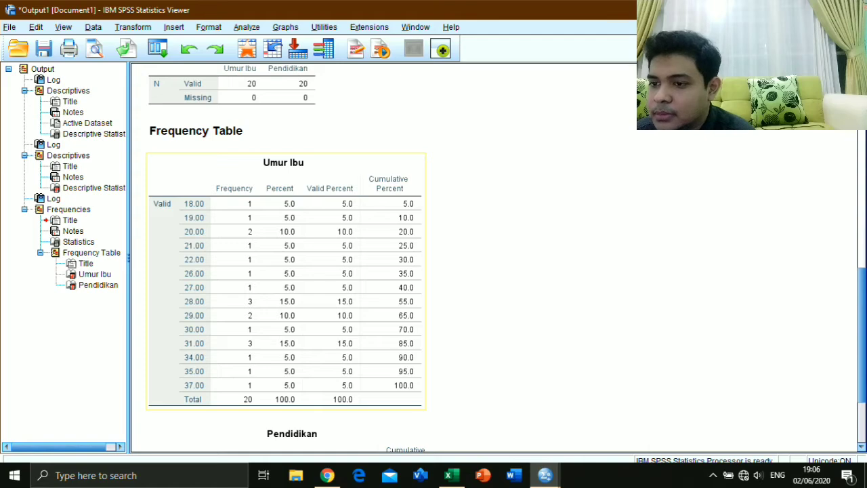
scroll(377, 229, "down", 1)
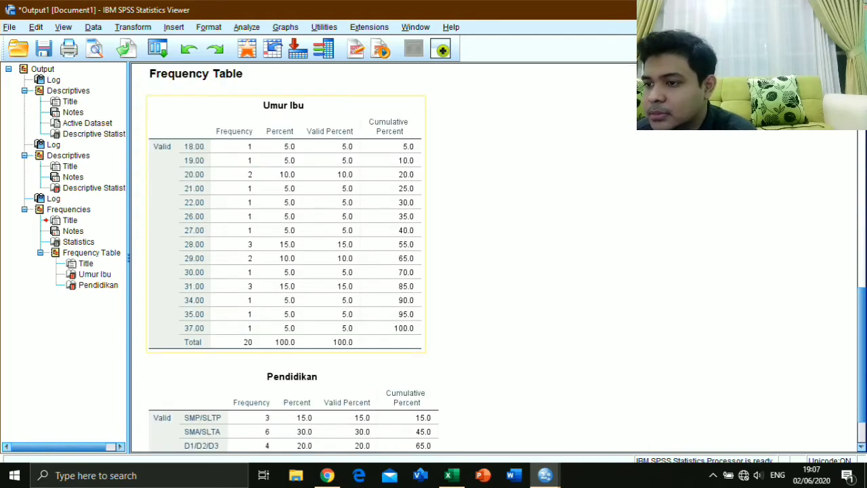
scroll(376, 229, "down", 1)
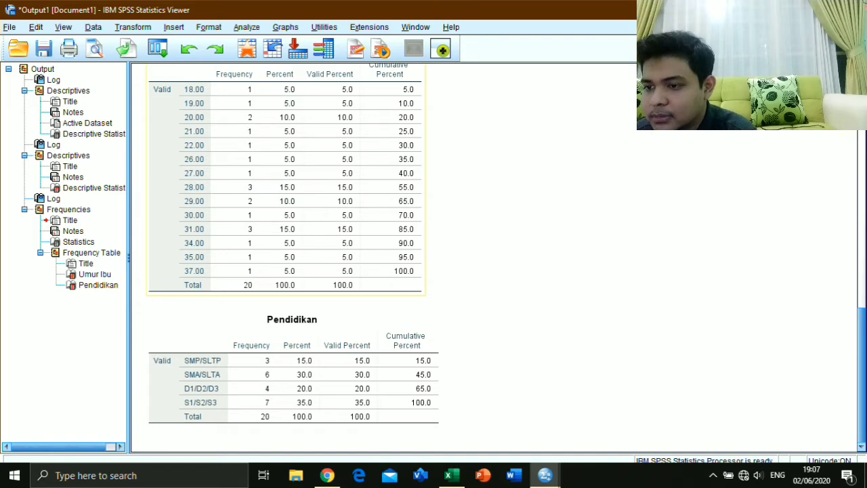
scroll(376, 229, "up", 1)
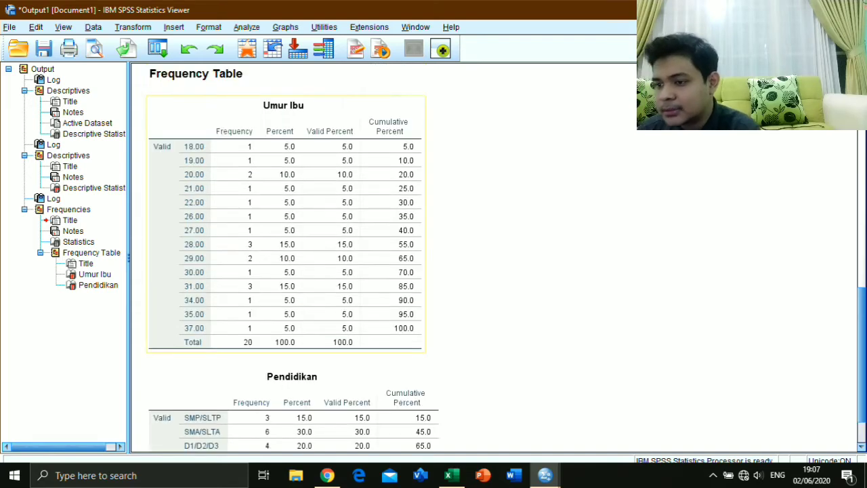
scroll(376, 229, "down", 1)
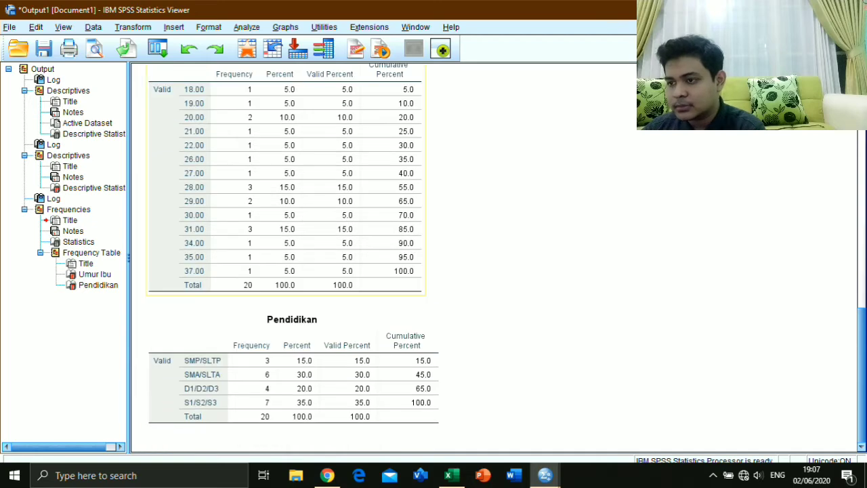
scroll(377, 229, "up", 1)
scroll(377, 229, "down", 1)
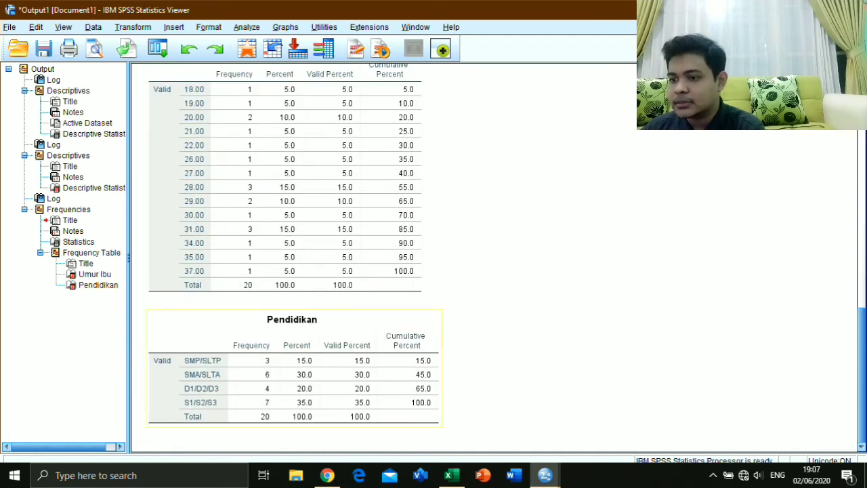
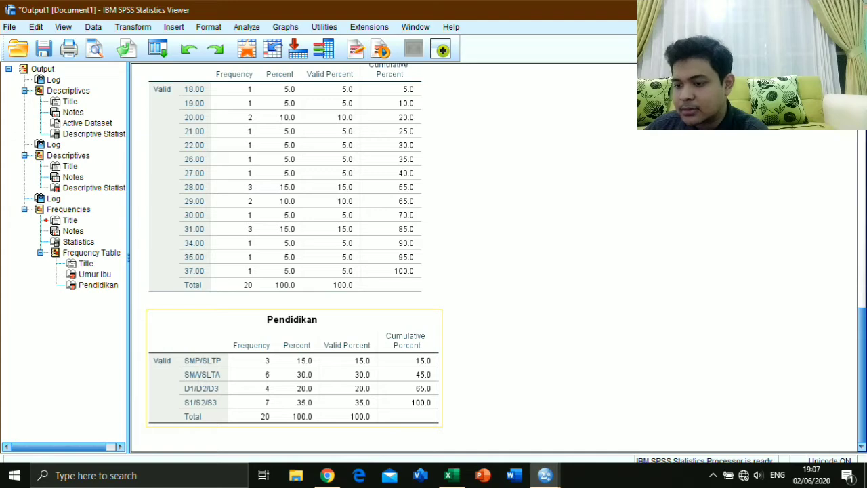
Review the descriptive statistics and the Umur Ibu and Pendidikan frequency tables in the output
scroll(434, 258, "up", 10)
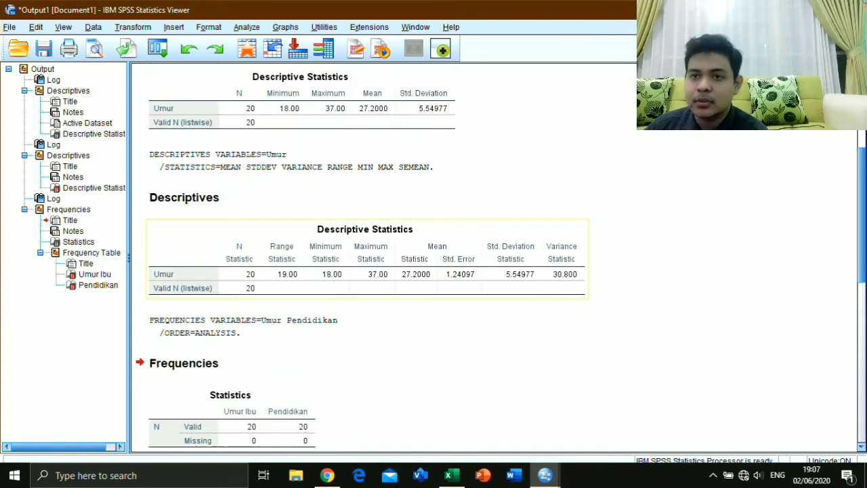
scroll(433, 257, "down", 6)
scroll(291, 325, "down", 5)
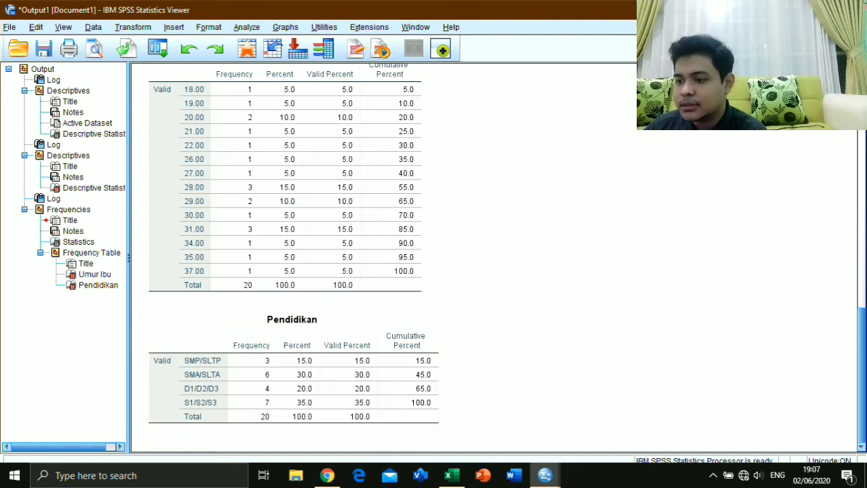
scroll(379, 257, "up", 2)
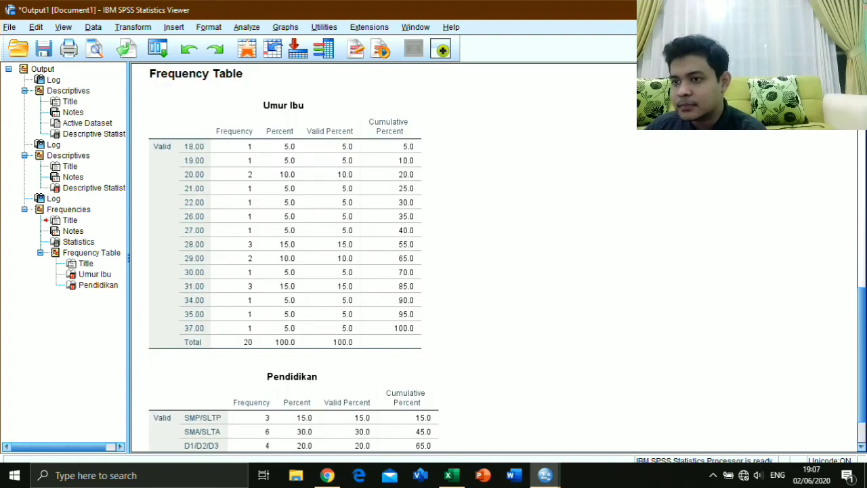
scroll(291, 325, "down", 2)
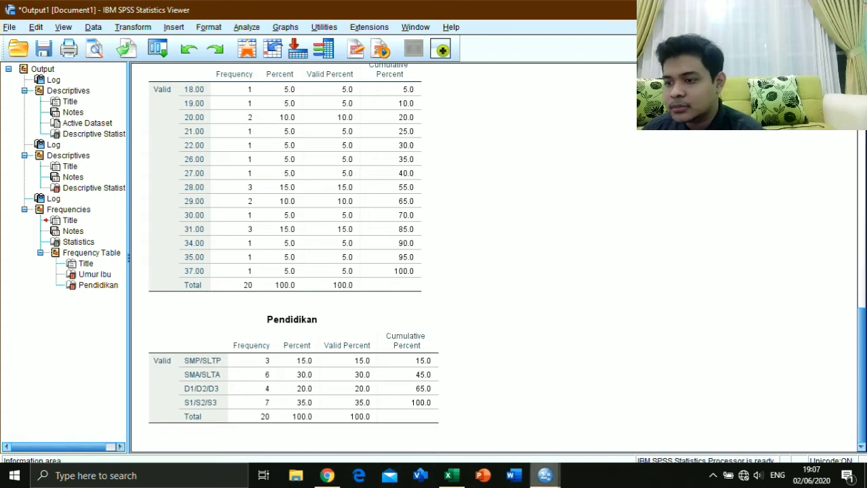
Return to the Data Editor holding the questionnaire variables and create a new empty dataset
mouse_move(545, 475)
left_click(545, 414)
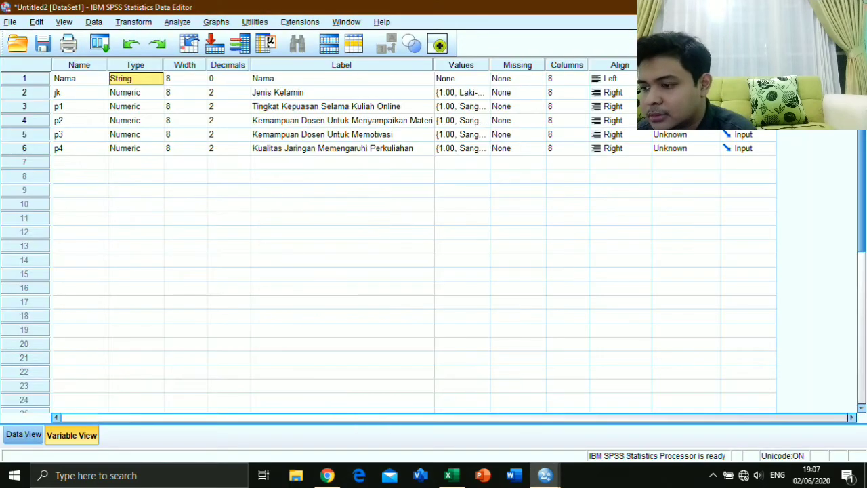
left_click(10, 22)
mouse_move(36, 22)
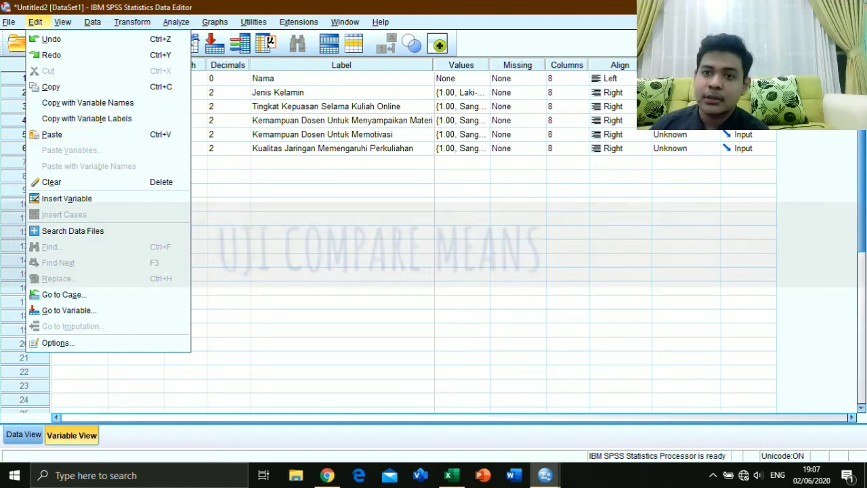
left_click(9, 23)
left_click(9, 23)
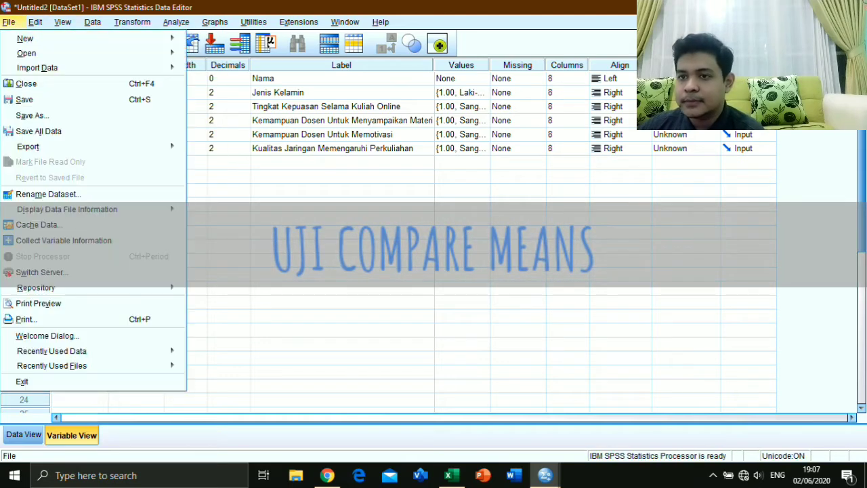
mouse_move(25, 39)
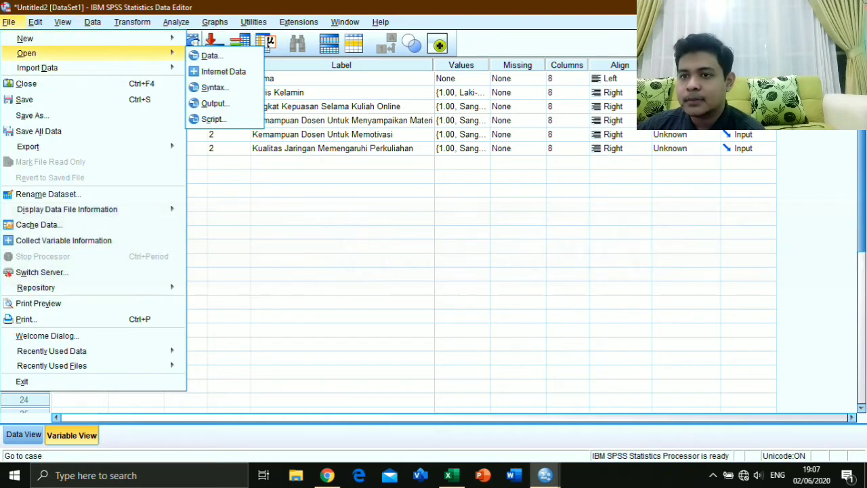
left_click(209, 40)
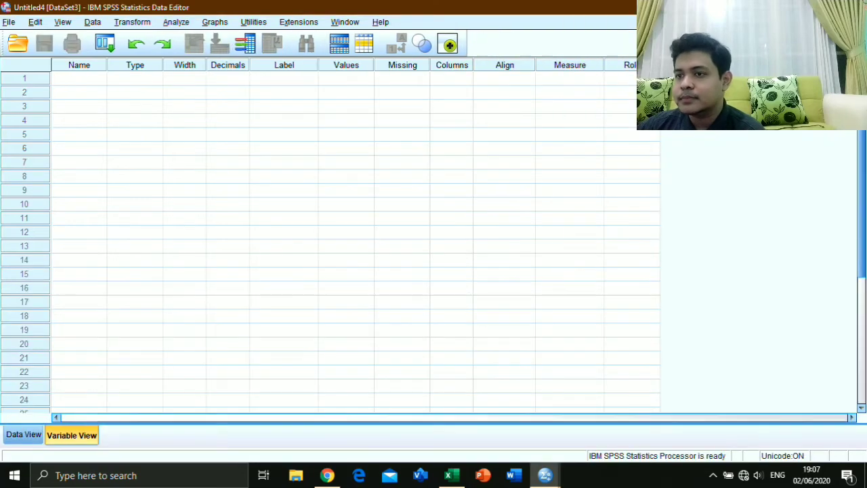
Close DataSet1 and DataSet2 without saving their changes, keeping the new empty dataset in a maximized window
left_click(823, 7)
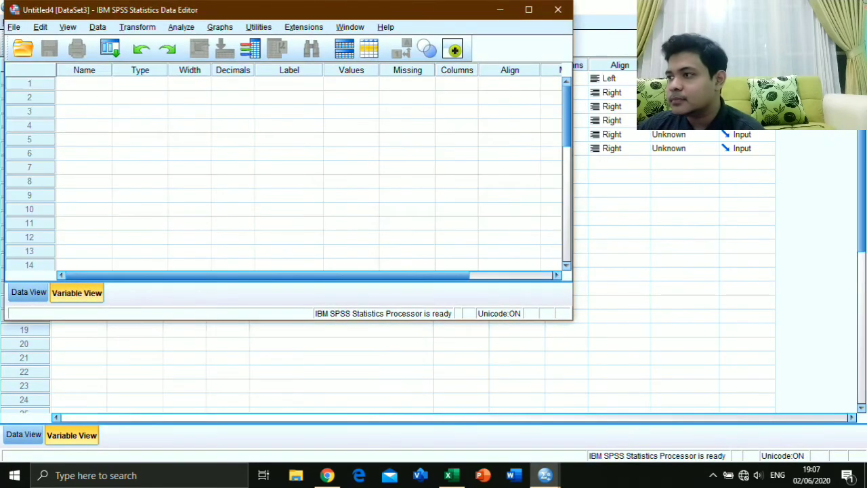
left_click(851, 7)
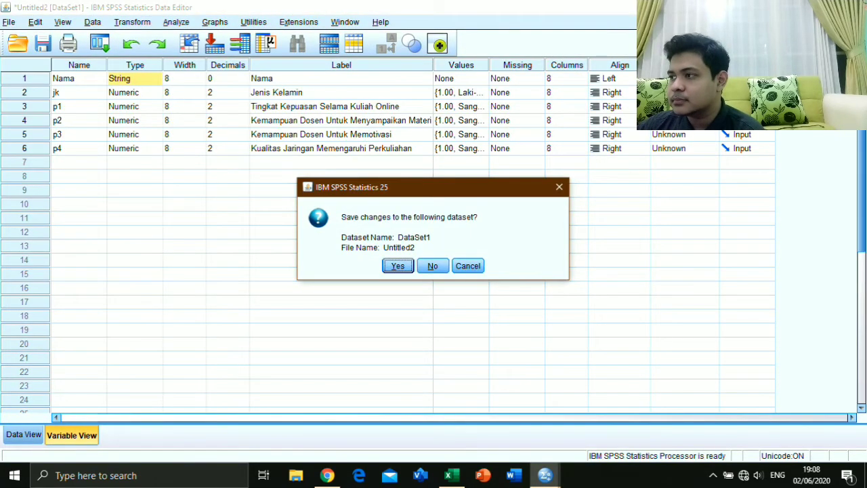
left_click(432, 265)
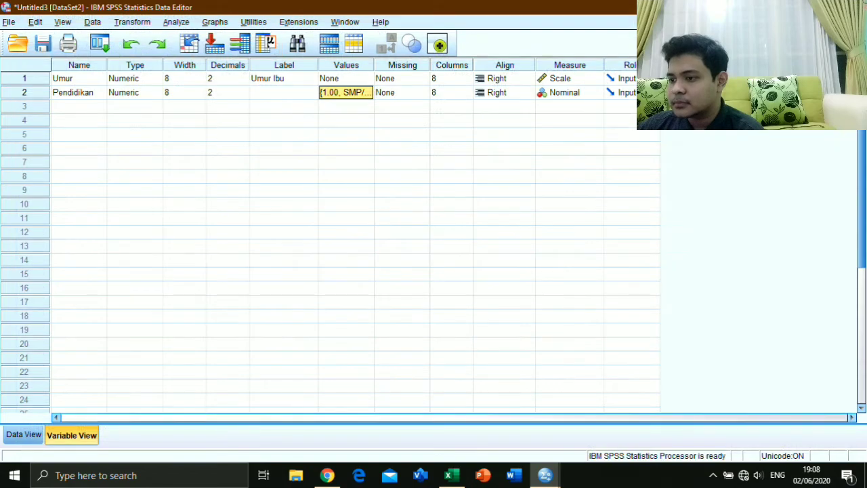
left_click(851, 7)
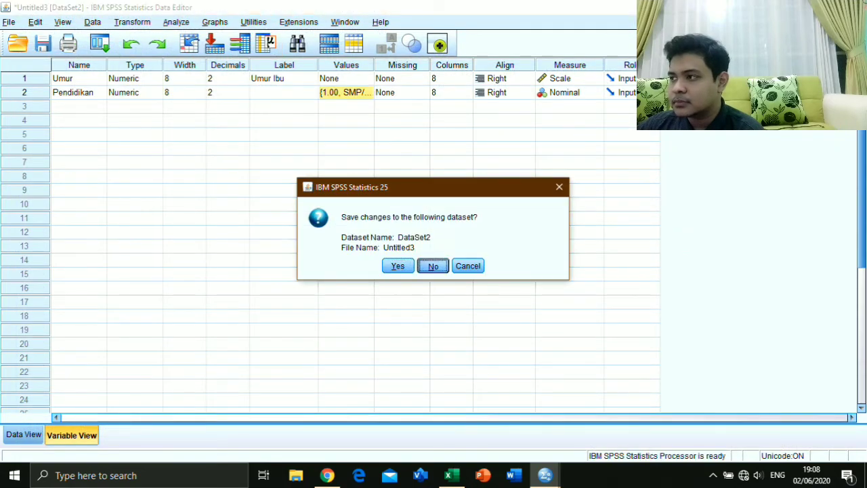
left_click(433, 265)
left_click(528, 10)
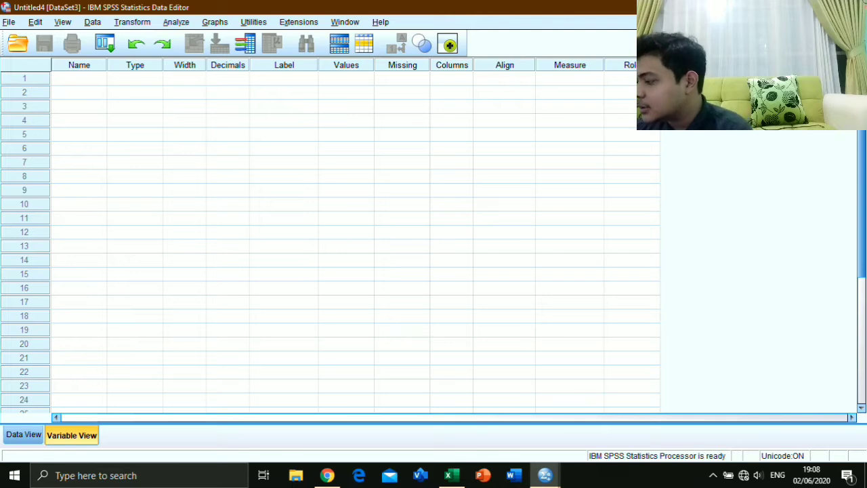
Name the first variable Kelas in the new dataset
left_click(78, 78)
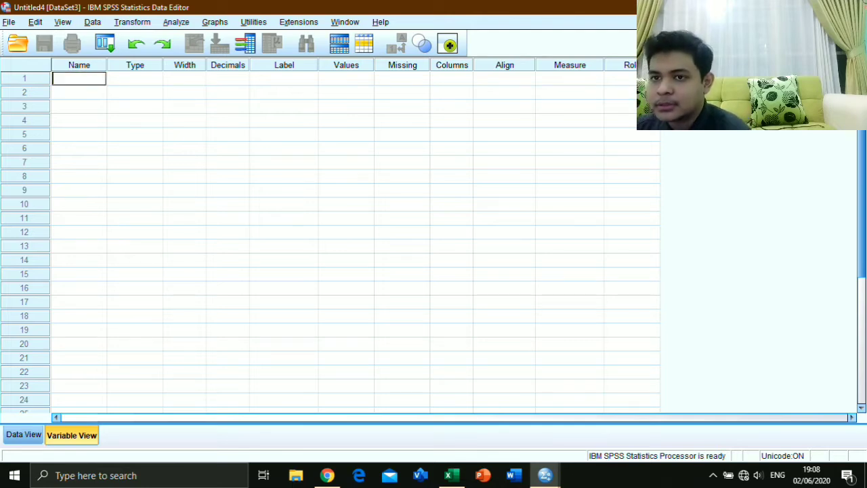
type("Kelas")
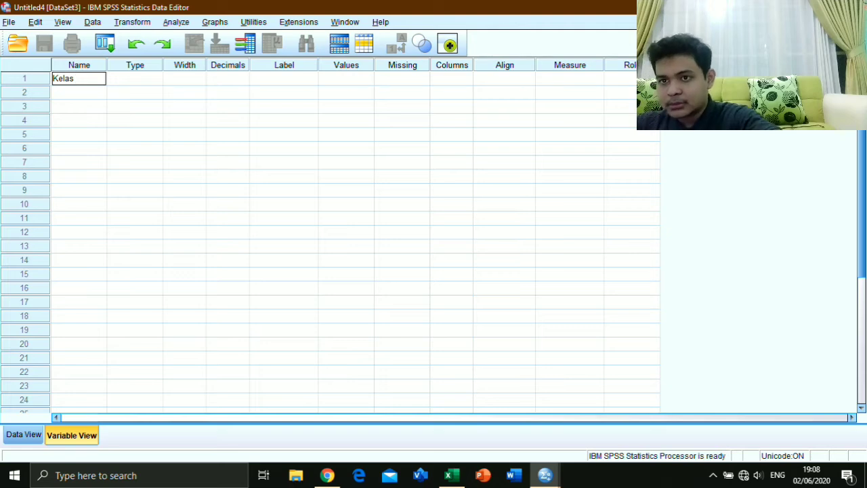
key("Return")
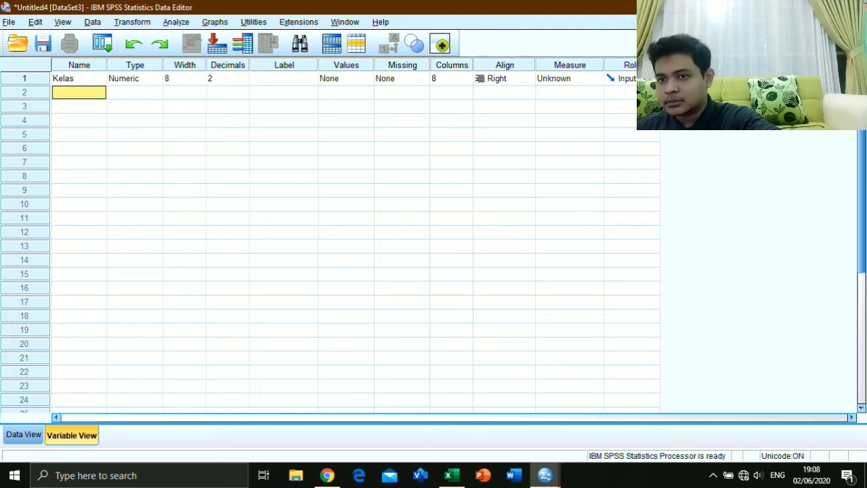
key("Up")
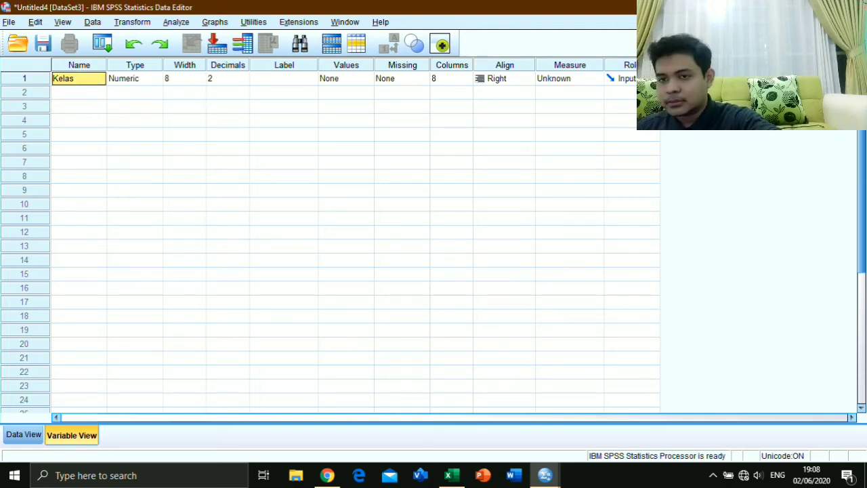
Rename the first variable to Hasil and add a second variable named Kelas
type("Hasil")
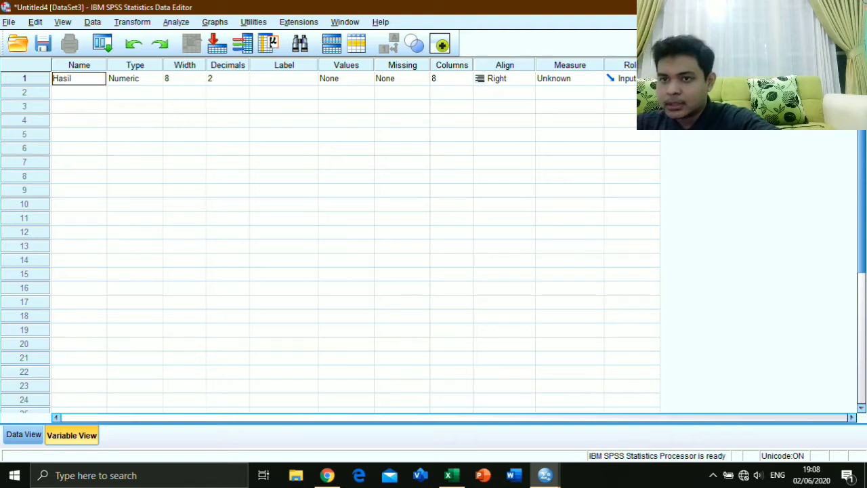
key("Return")
type("Kelas")
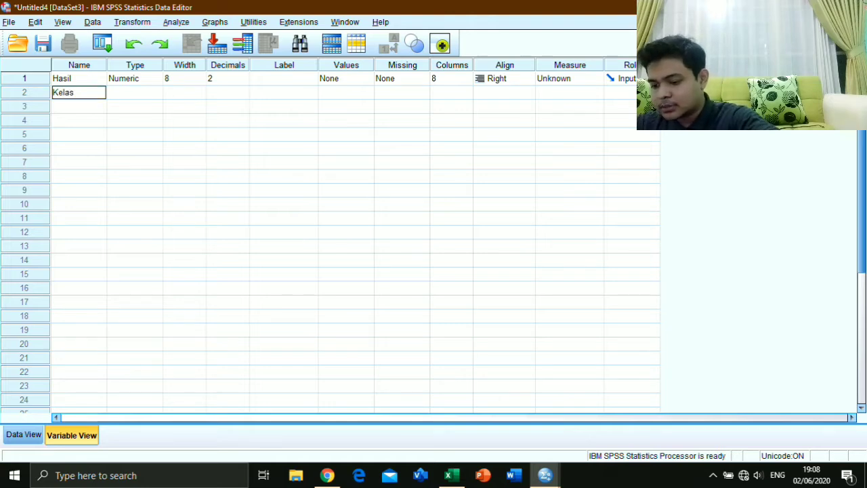
left_click(78, 134)
left_click(342, 79)
left_click(366, 79)
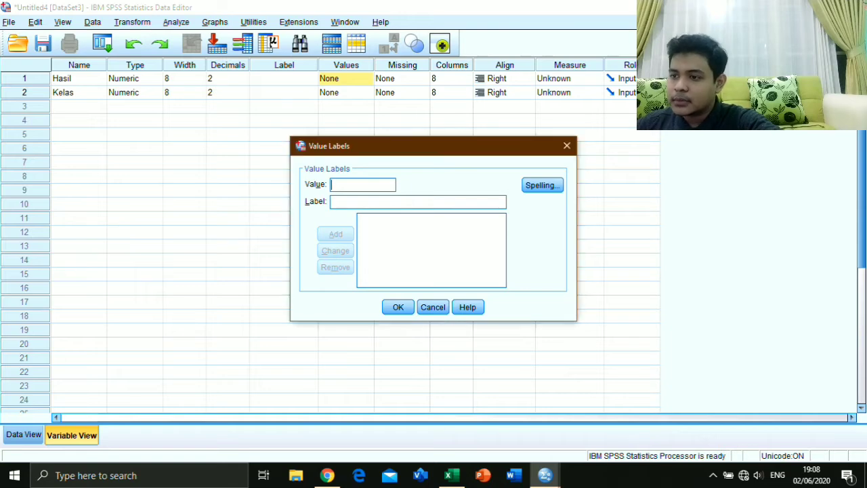
left_click(567, 145)
Label the variable Hasil as "Hasil Nilai Sosiologi" and the variable Kelas as "Kelas"
double_click(284, 78)
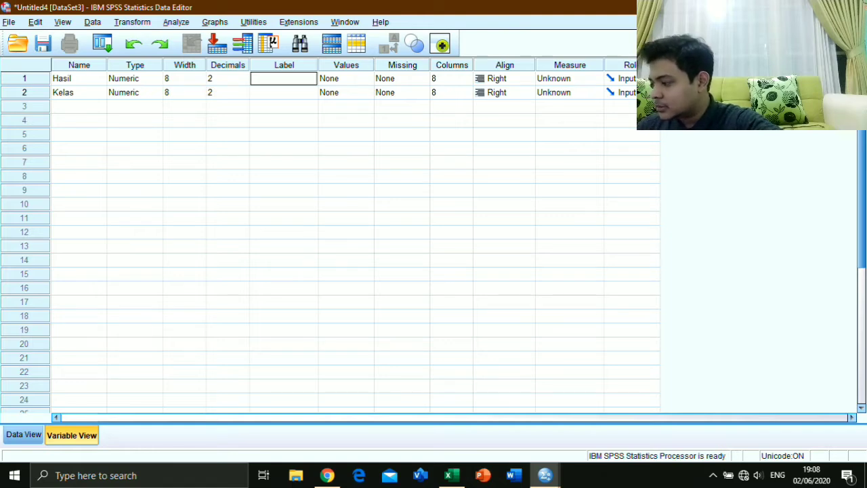
type("Hasil N")
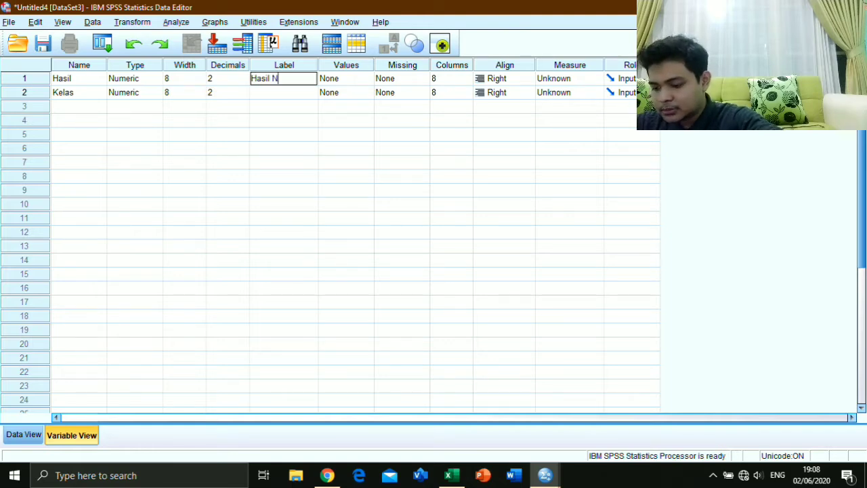
type("ilai")
type("S")
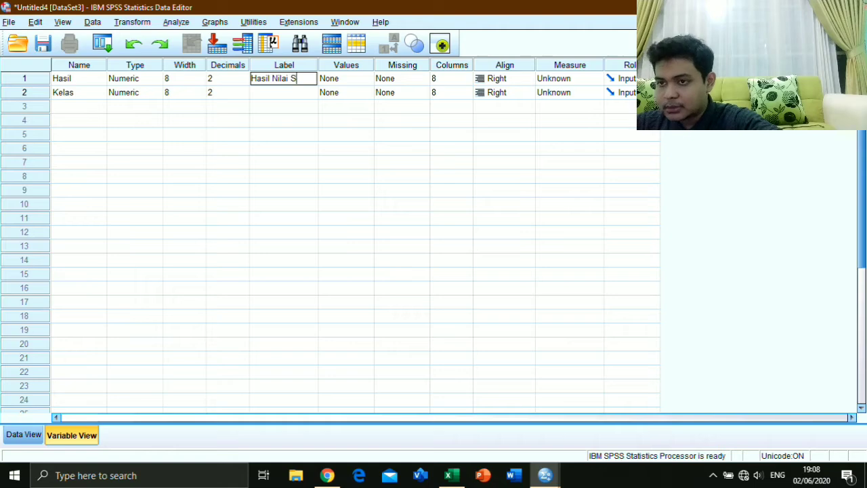
type("osio")
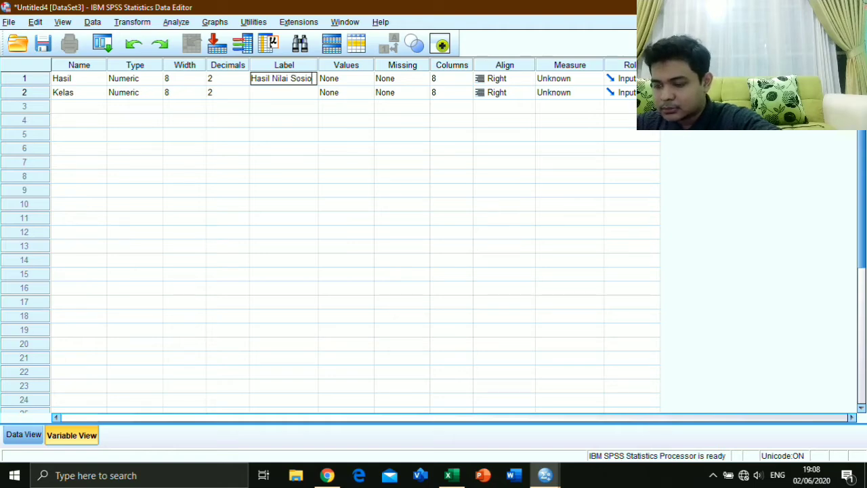
type("logi")
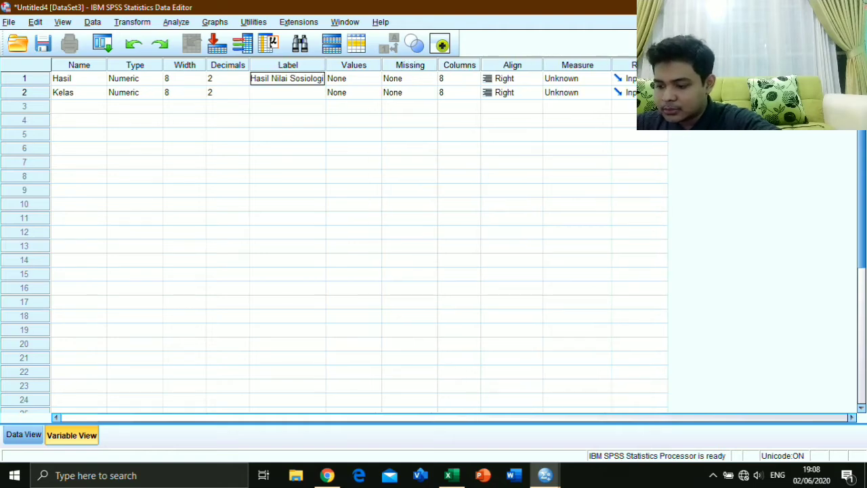
key("Return")
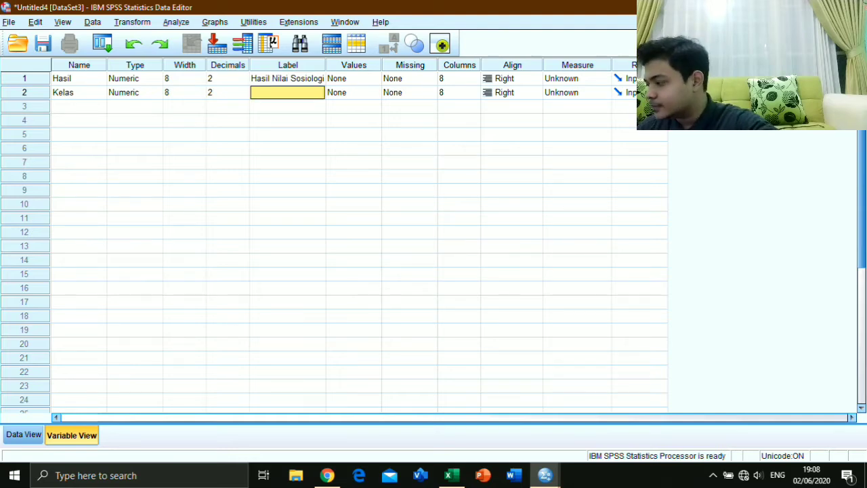
key("F2")
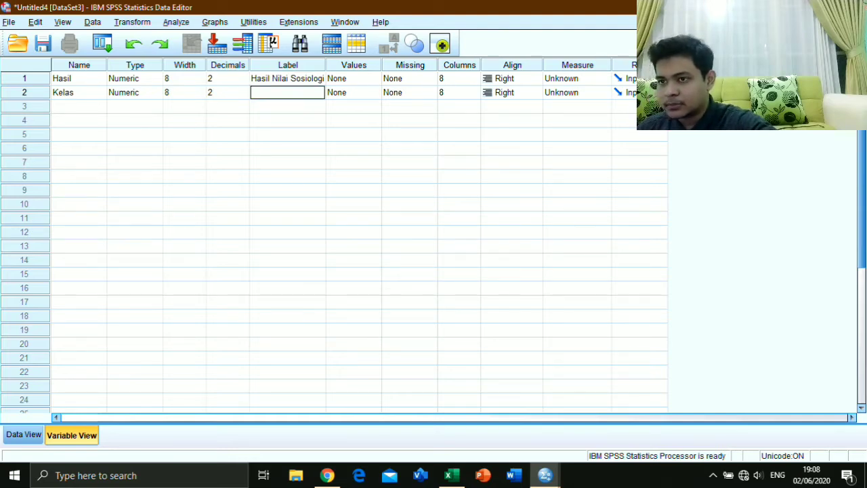
type("Kelas")
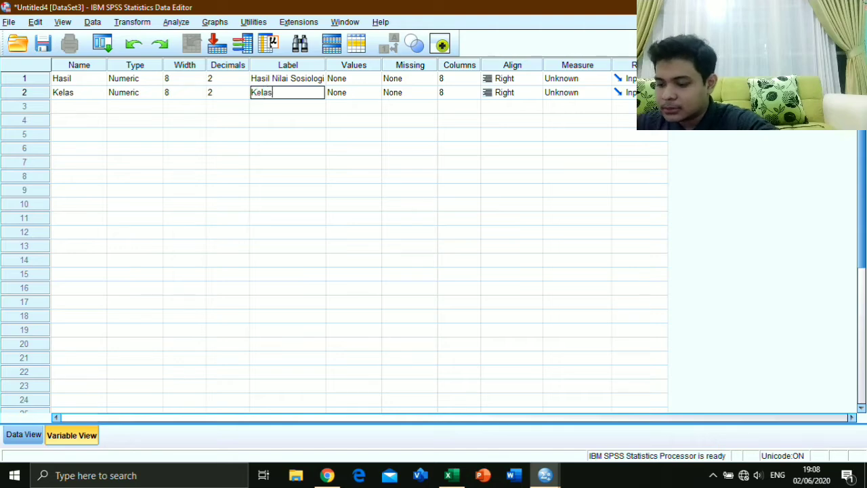
left_click(287, 120)
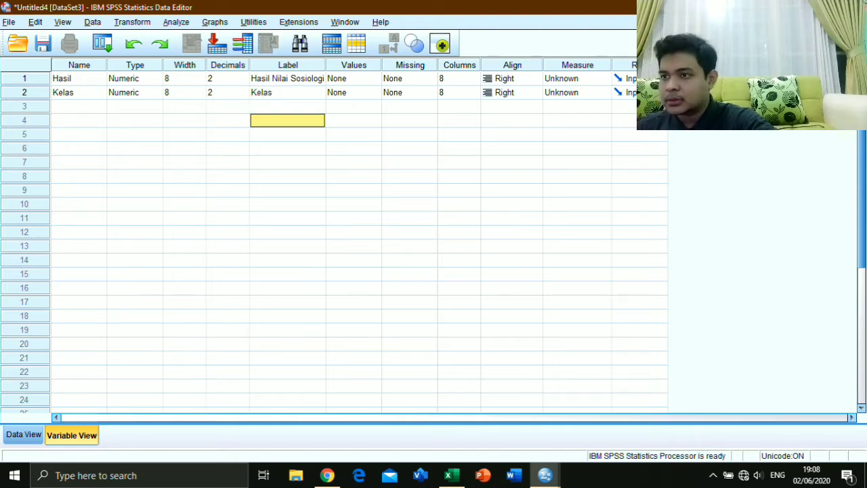
Add a value label to the Kelas variable that assigns 1 to "SOSIOLOGI E1"
left_click(355, 92)
left_click(374, 93)
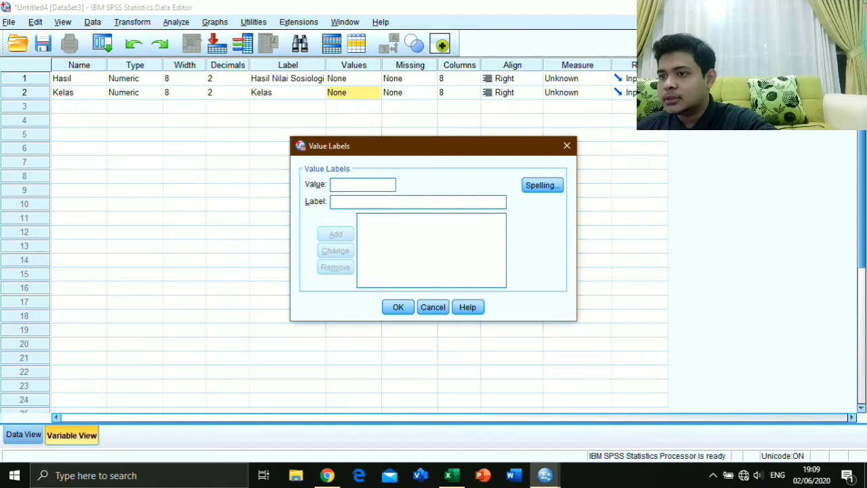
type("1")
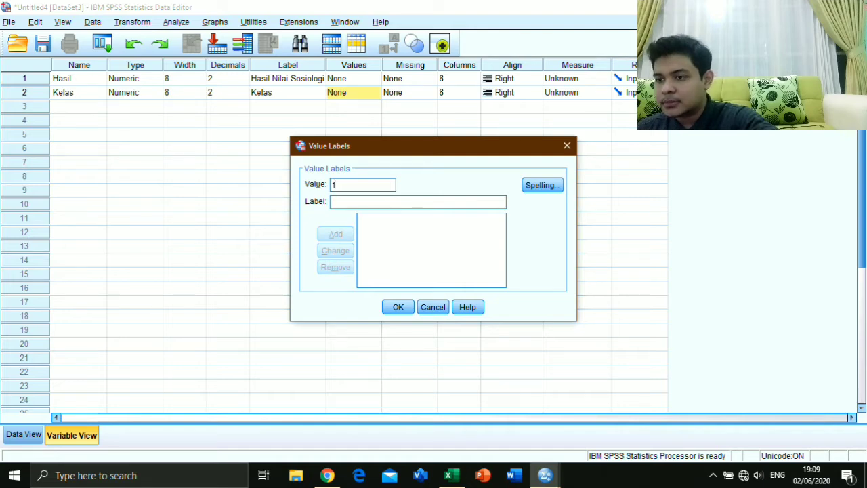
type("SO")
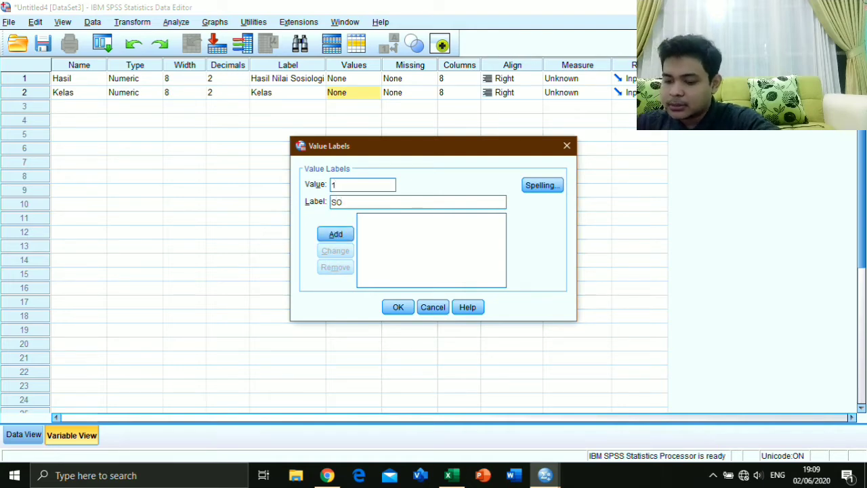
type("SO")
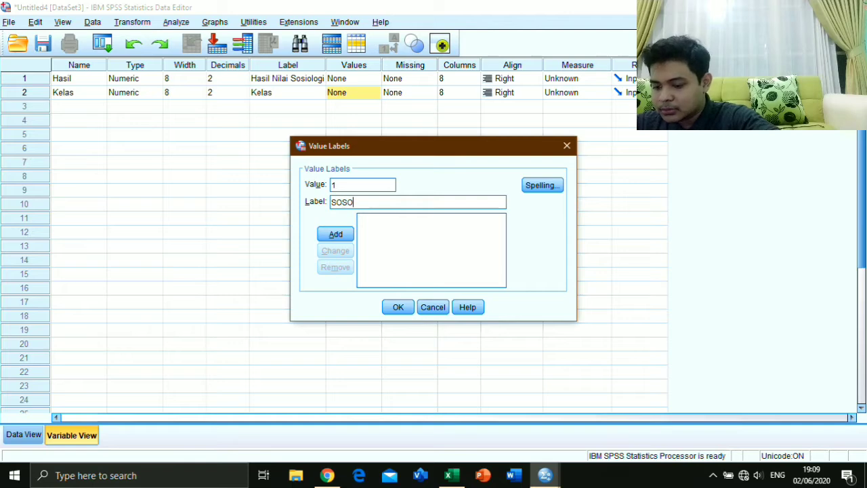
key("BackSpace")
type("IOLOGI")
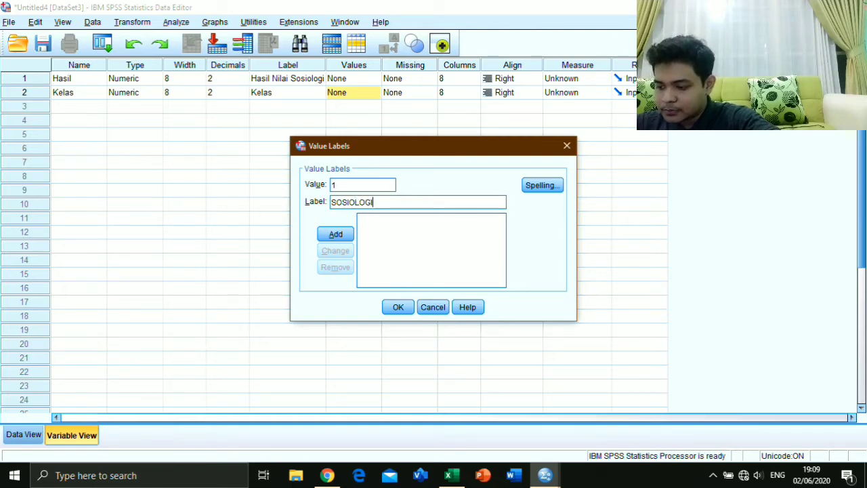
type(" E1")
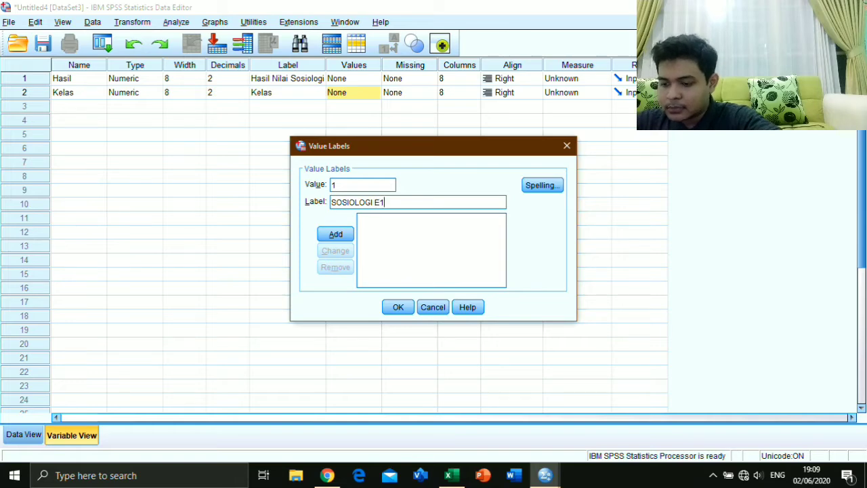
key("Return")
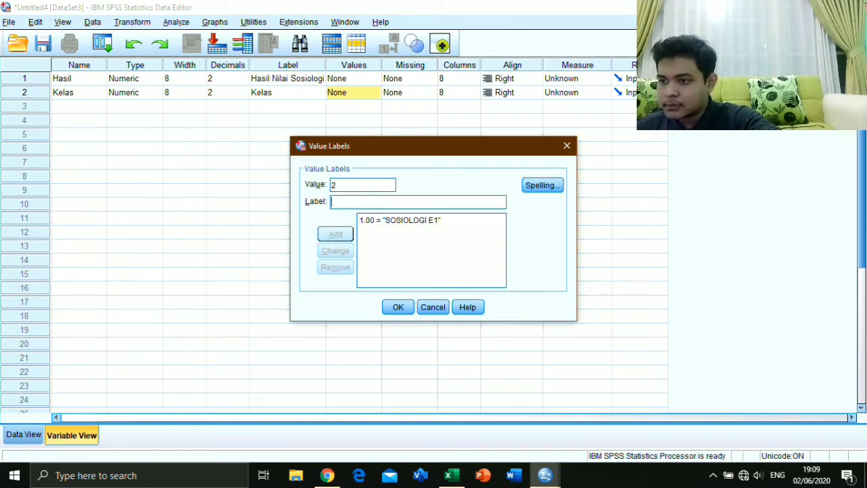
Add the value label 2 = "SOSIOLOGI E2" for Kelas and accept the value labels
type("SOSIO")
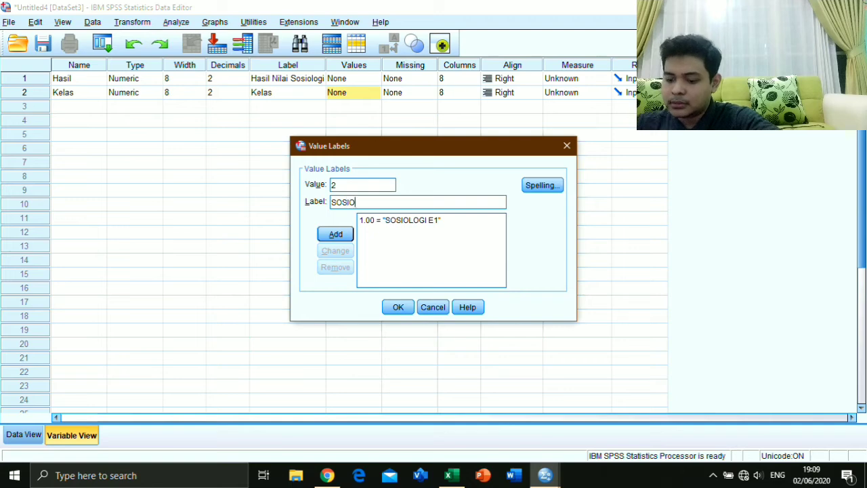
type("LOGI")
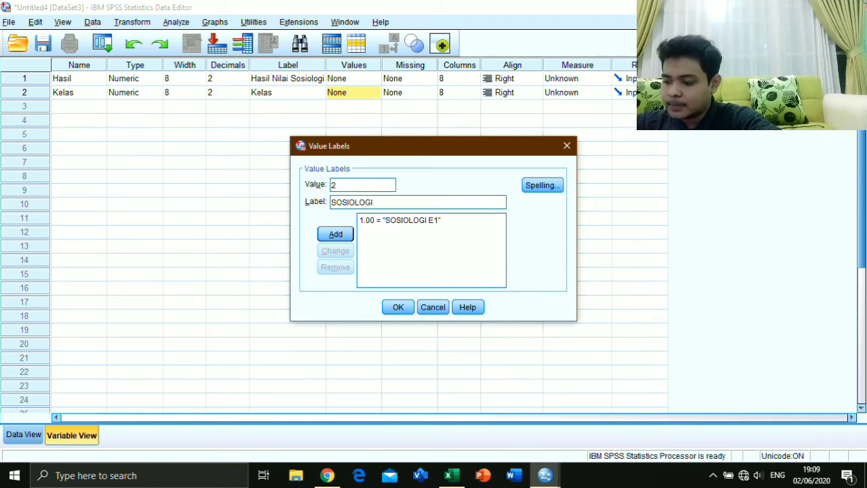
type(" E2")
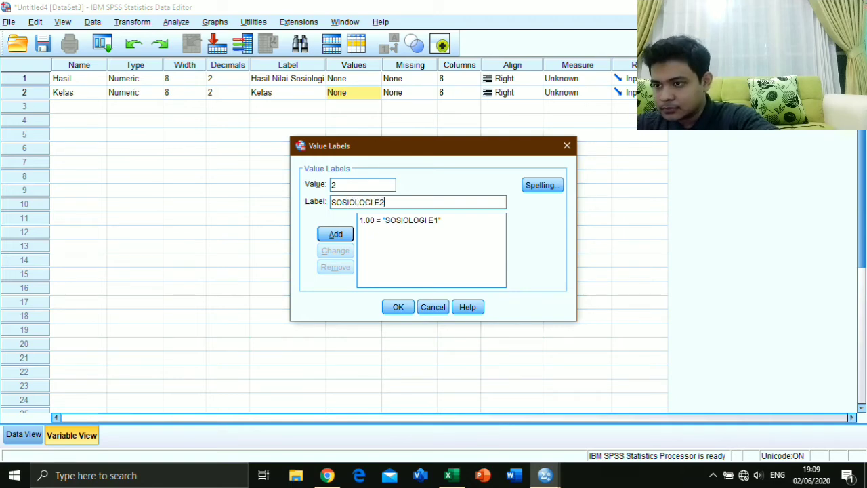
left_click(335, 233)
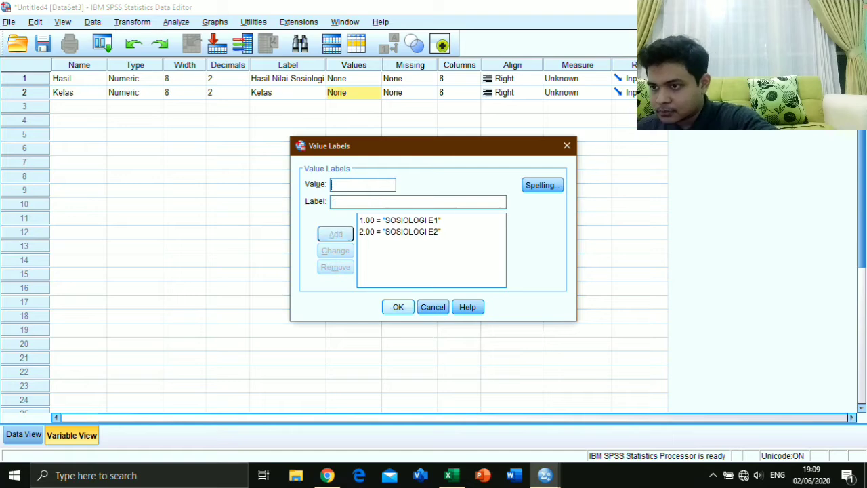
left_click(397, 307)
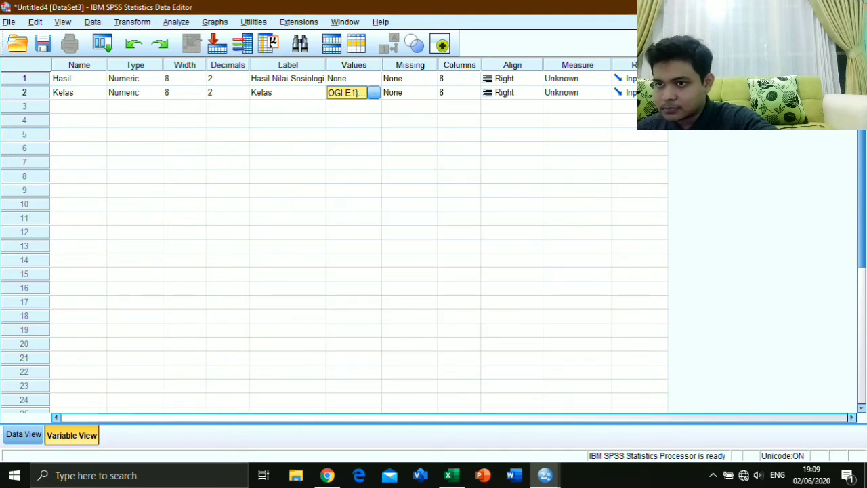
Show the dataset's data grid, then switch to the Excel workbook DATA UAS SPSS and copy the Sosiologi E1 scores in I18:I37
left_click(24, 434)
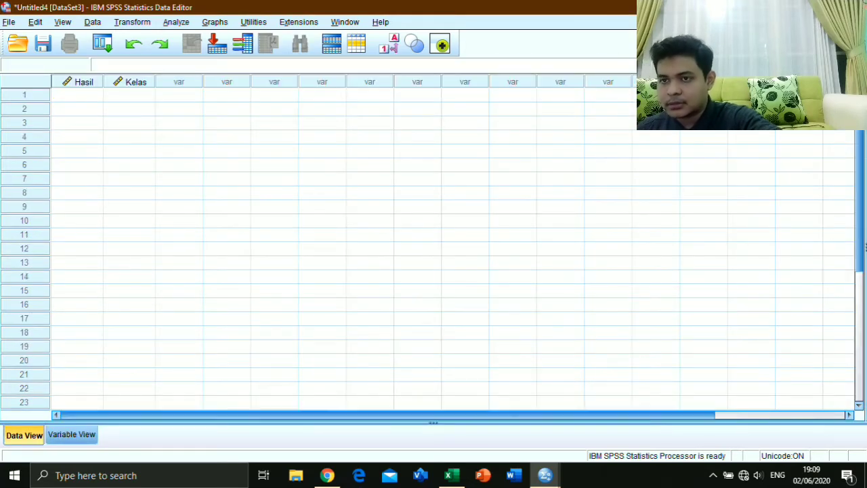
left_click(448, 476)
scroll(391, 274, "up", 1)
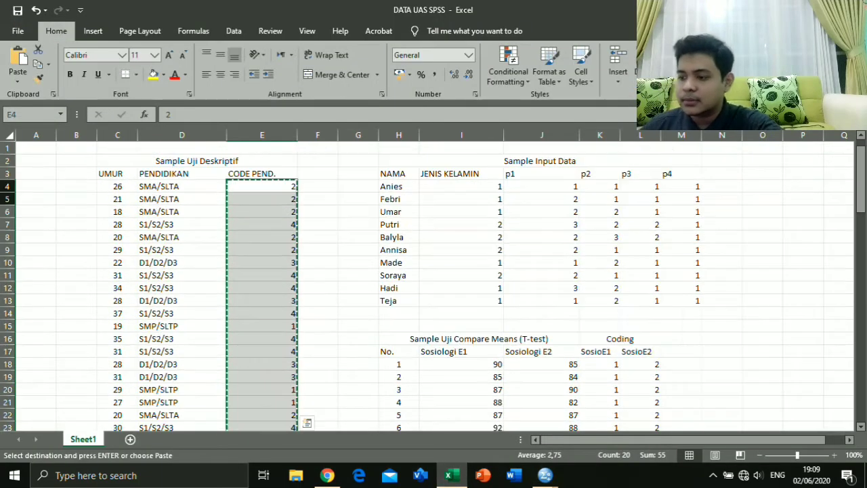
scroll(433, 284, "down", 1)
scroll(433, 284, "up", 1)
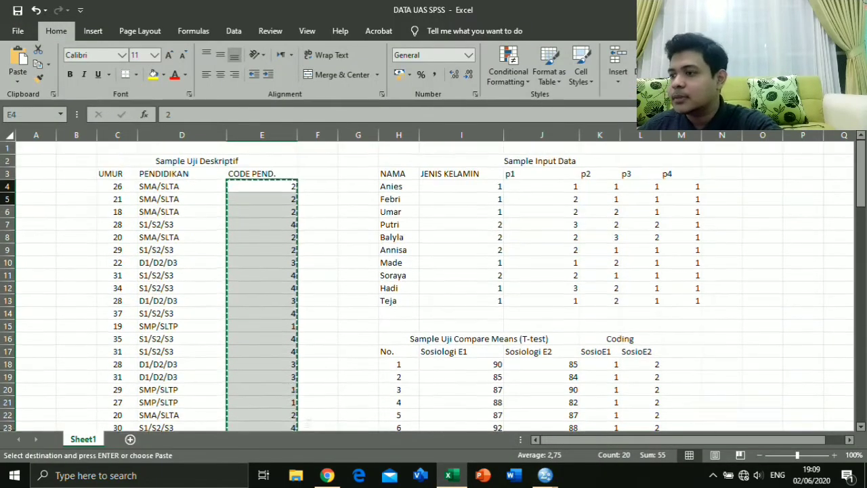
scroll(434, 285, "down", 3)
scroll(433, 284, "down", 2)
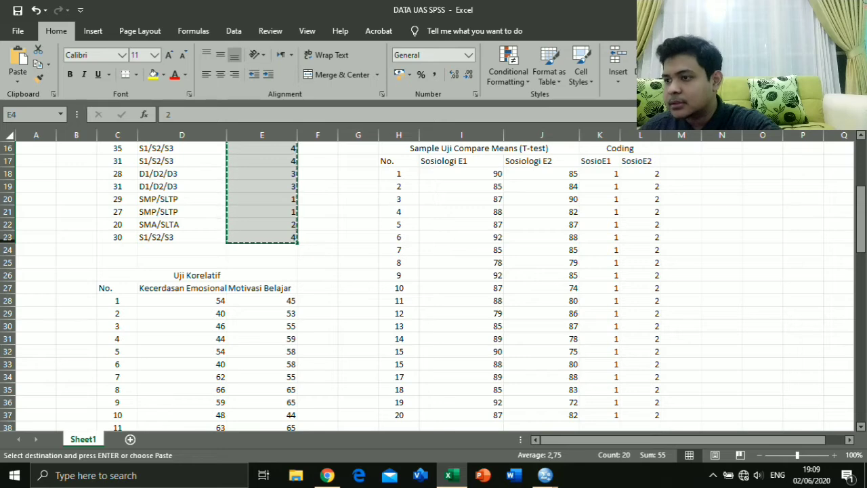
left_click_drag(461, 173, 461, 414)
scroll(433, 285, "down", 2)
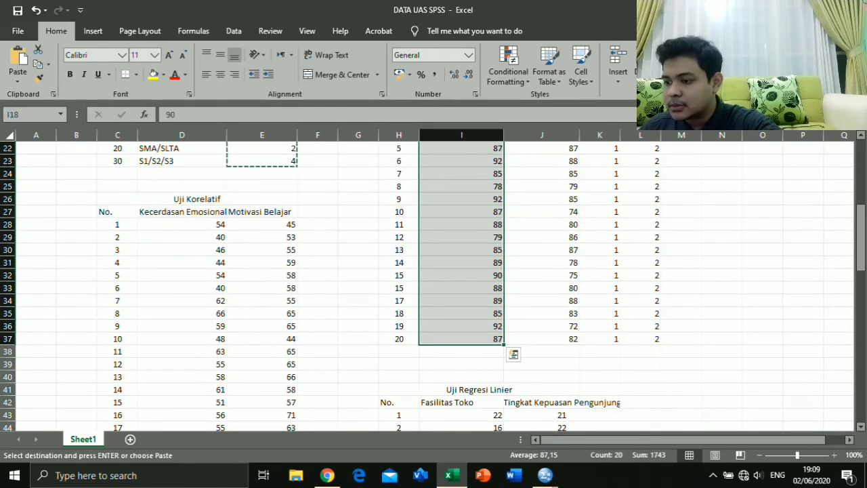
scroll(433, 285, "up", 2)
right_click(466, 169)
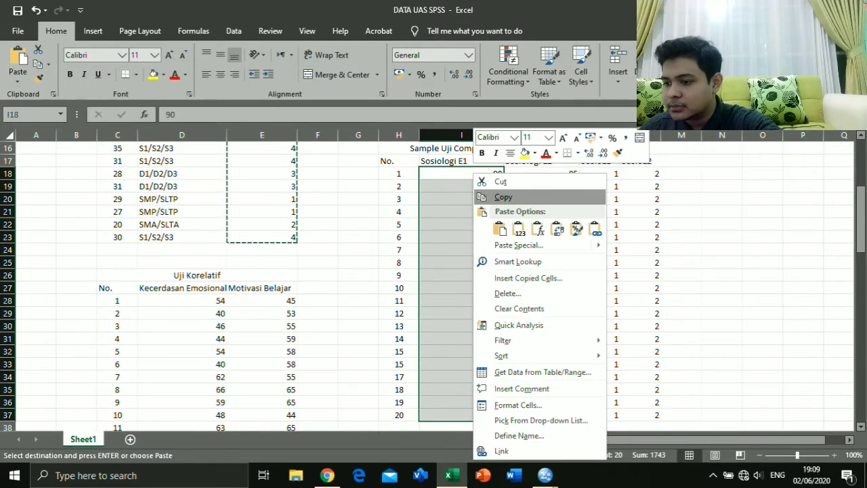
left_click(467, 197)
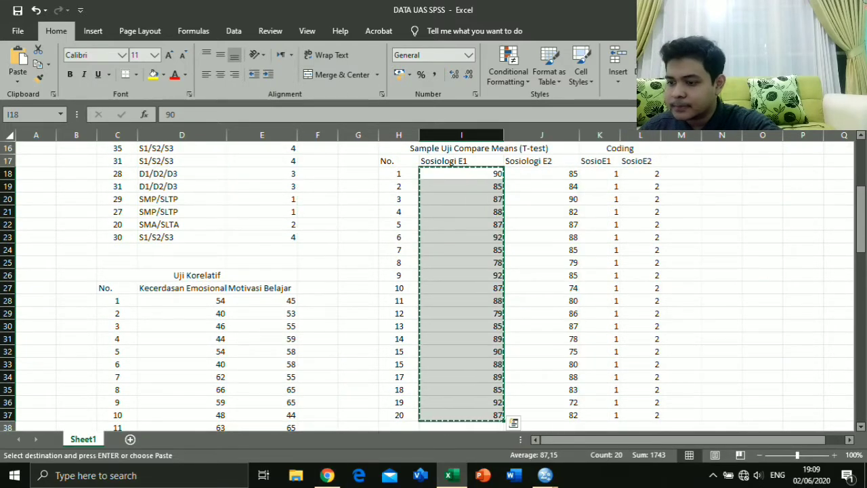
Return to SPSS and paste the copied Sosiologi E1 scores into the Hasil column starting at row 1
left_click(545, 476)
left_click(78, 82)
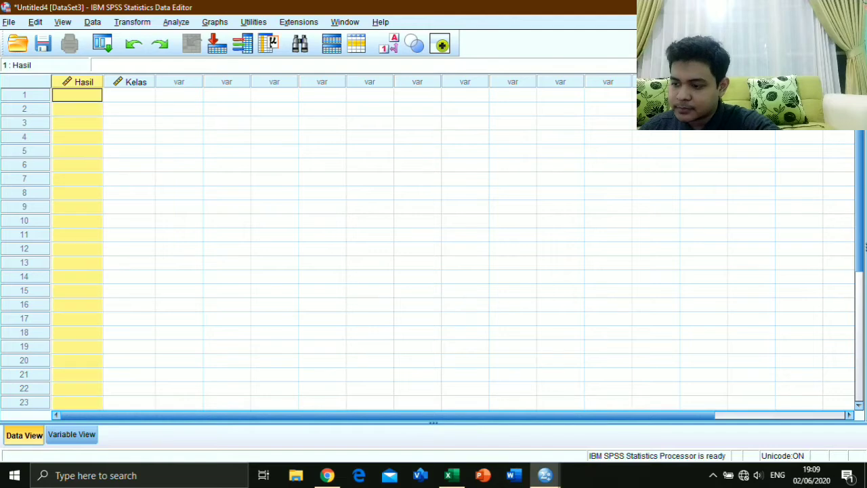
right_click(68, 96)
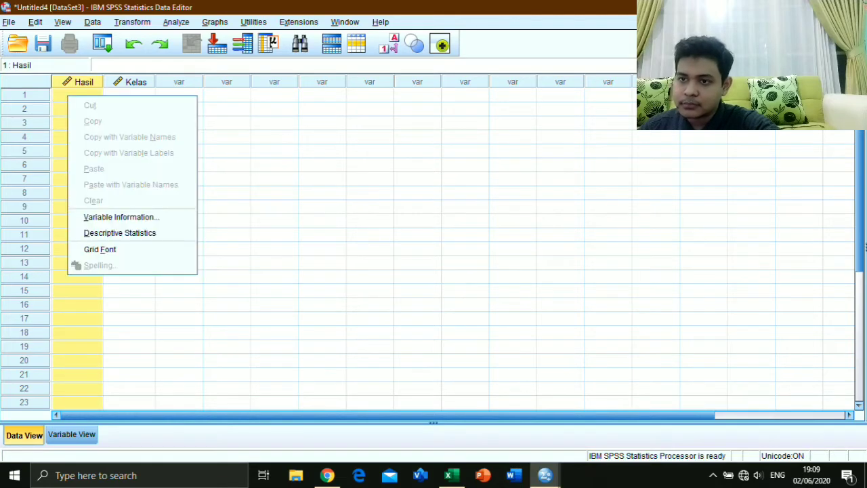
left_click(227, 109)
left_click(77, 95)
right_click(93, 96)
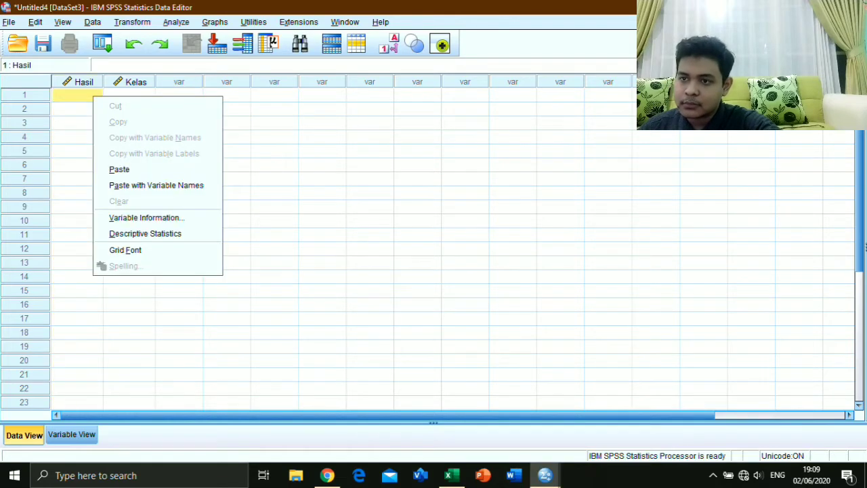
left_click(119, 169)
scroll(119, 169, "down", 1)
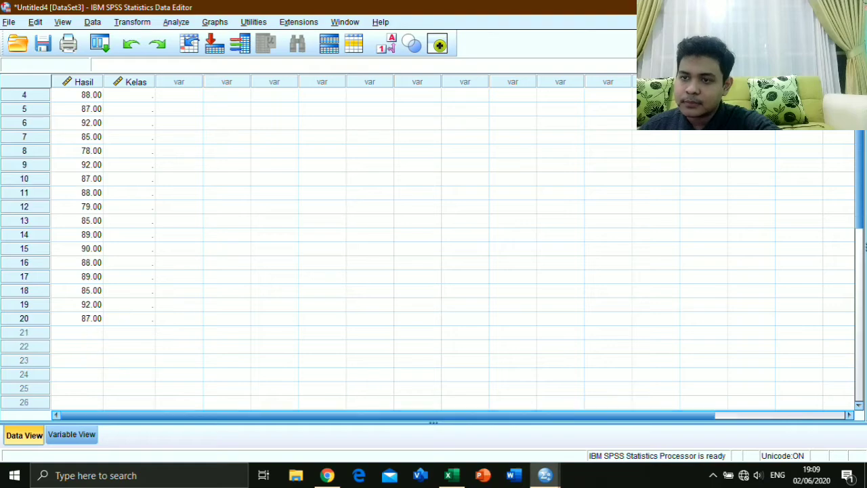
scroll(433, 244, "up", 1)
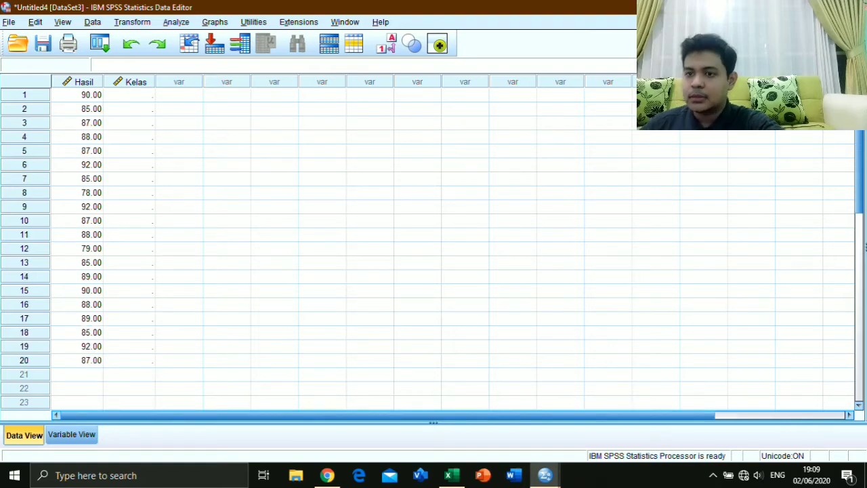
Switch to the Excel workbook and copy the Sosiologi E2 scores in J18:J37
left_click(448, 475)
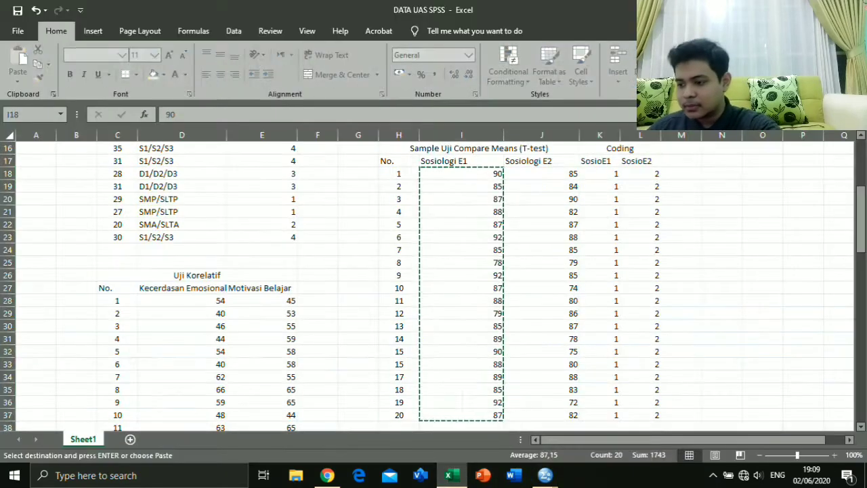
scroll(433, 285, "down", 1)
scroll(434, 285, "up", 2)
left_click_drag(541, 211, 542, 403)
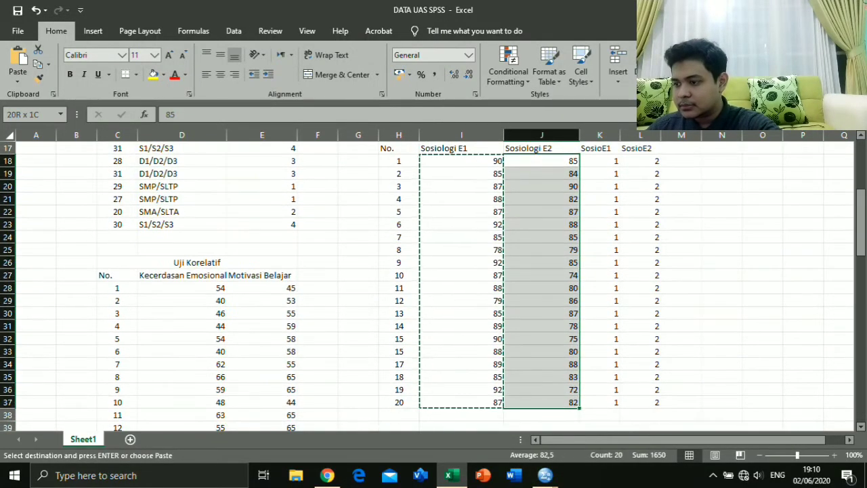
right_click(558, 394)
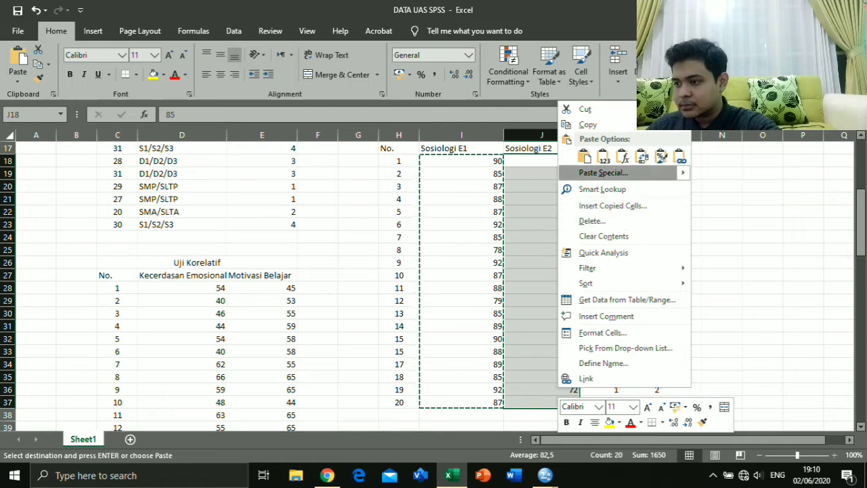
left_click(587, 125)
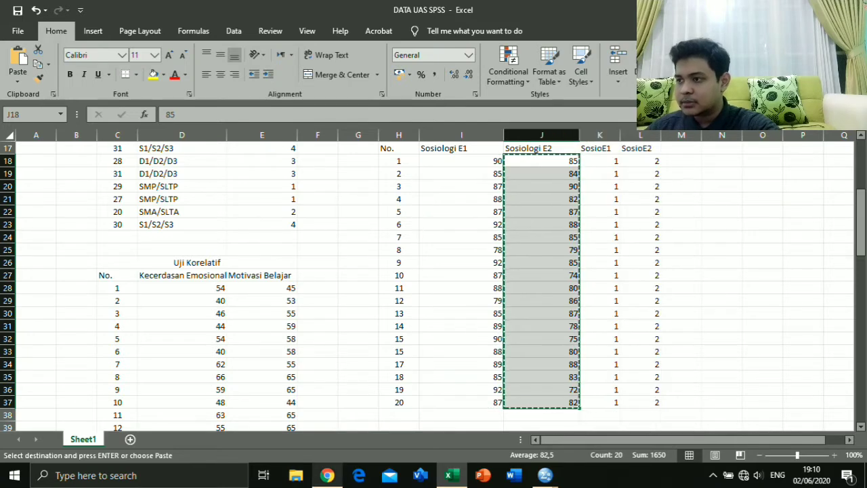
Return to SPSS and paste the Sosiologi E2 scores into the Hasil column below the E1 scores, starting at row 21
left_click(545, 476)
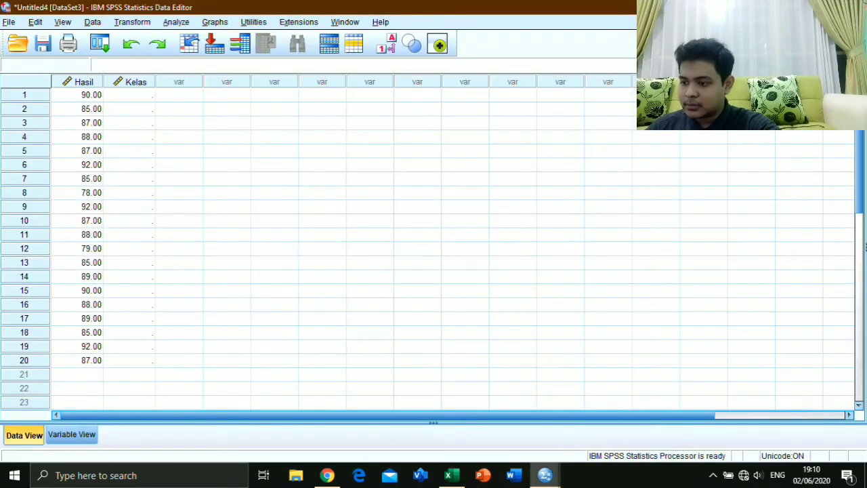
scroll(434, 243, "down", 1)
left_click(77, 332)
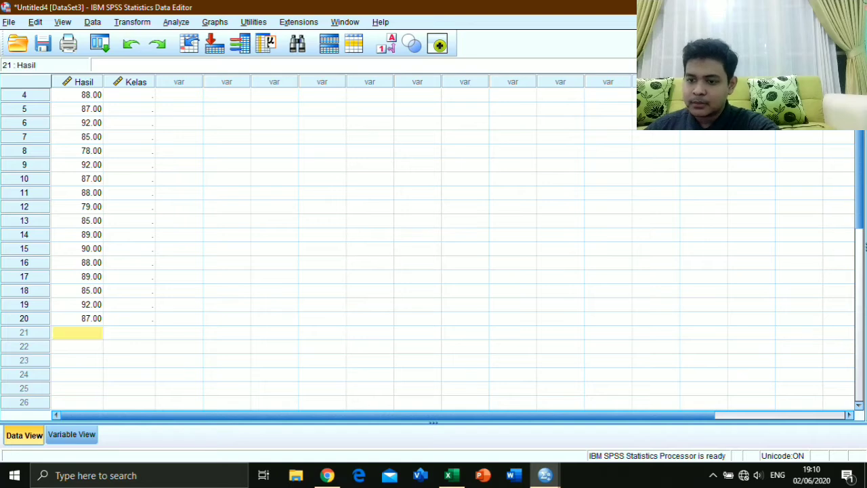
right_click(85, 332)
left_click(111, 382)
scroll(271, 244, "down", 2)
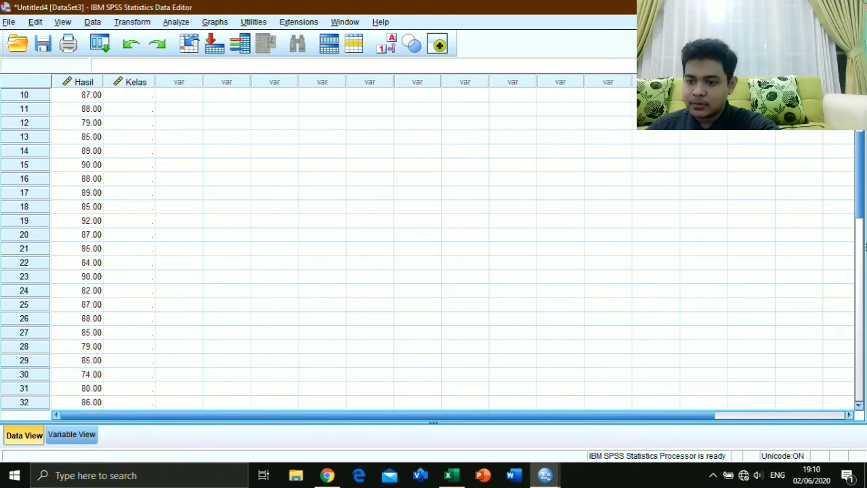
scroll(271, 244, "up", 3)
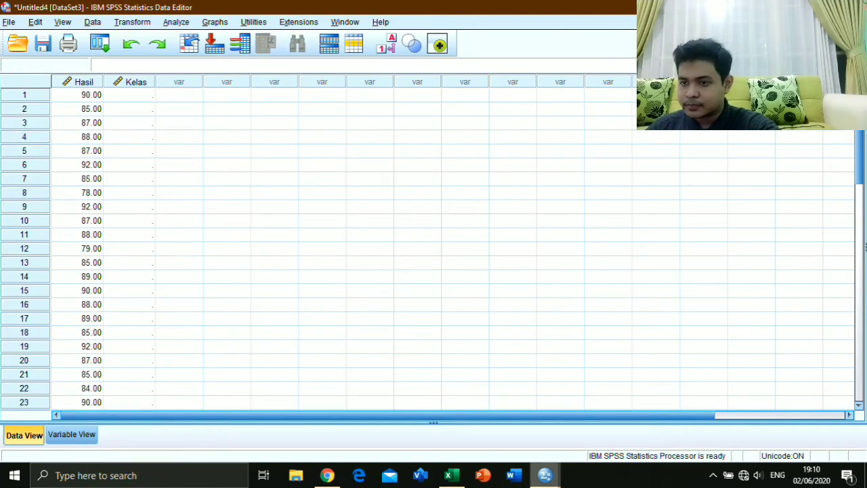
Switch to the Excel workbook DATA UAS SPSS and copy the SosioE1 codes in K18:K37
mouse_move(544, 475)
mouse_move(474, 419)
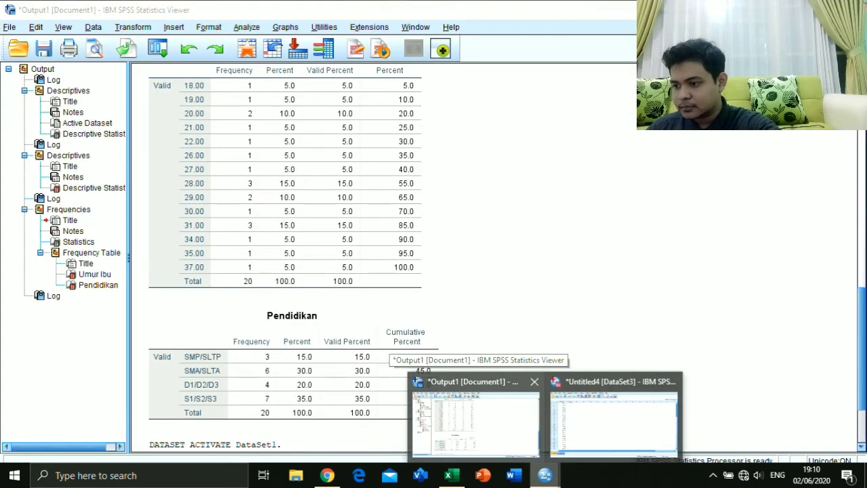
left_click(452, 475)
scroll(434, 291, "up", 2)
scroll(433, 288, "down", 2)
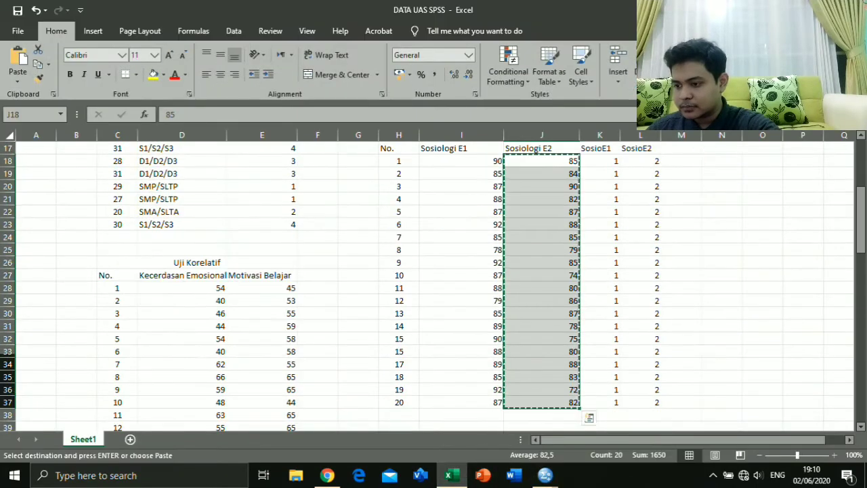
mouse_move(601, 162)
left_mouse_down()
mouse_move(601, 404)
mouse_move(603, 159)
left_mouse_up()
right_click(612, 378)
left_click(603, 401)
right_click(602, 158)
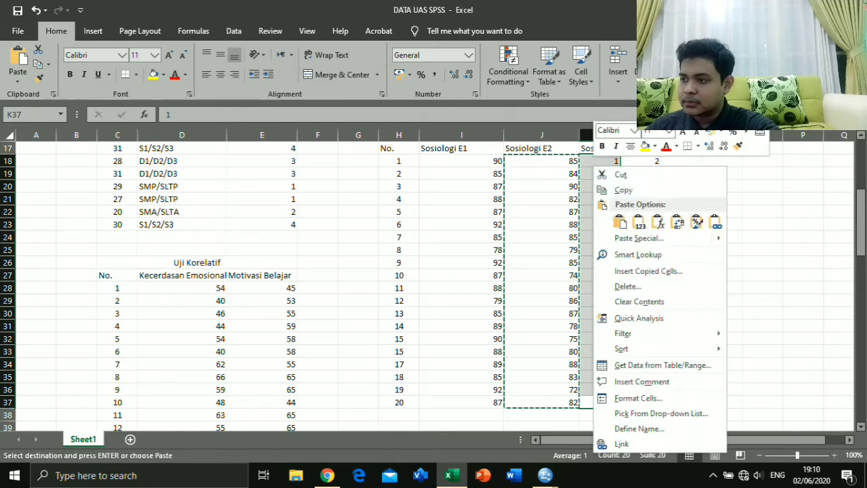
left_click(627, 188)
Return to SPSS and paste the copied SosioE1 codes into the Kelas column starting at row 1
key("alt+Tab")
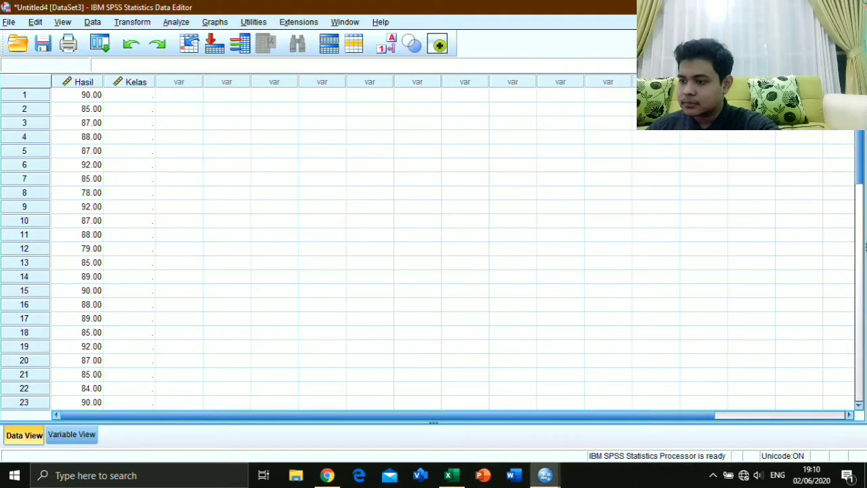
left_click(129, 95)
right_click(132, 95)
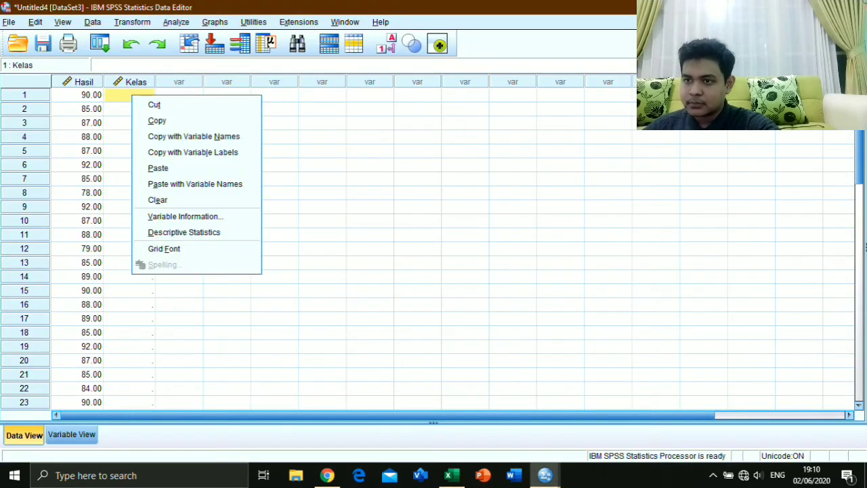
left_click(156, 168)
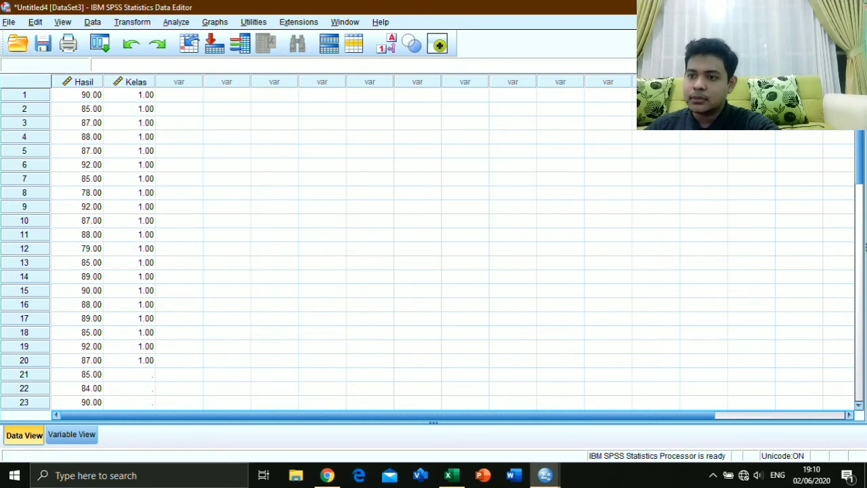
Switch to the Excel workbook and copy the SosioE2 codes in L18:L37
scroll(434, 244, "down", 2)
mouse_move(545, 475)
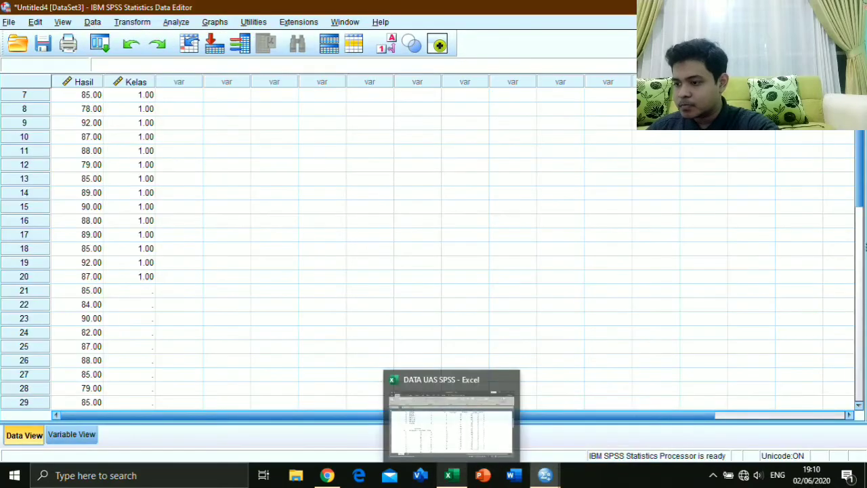
left_click(452, 474)
scroll(433, 285, "down", 1)
scroll(434, 285, "up", 2)
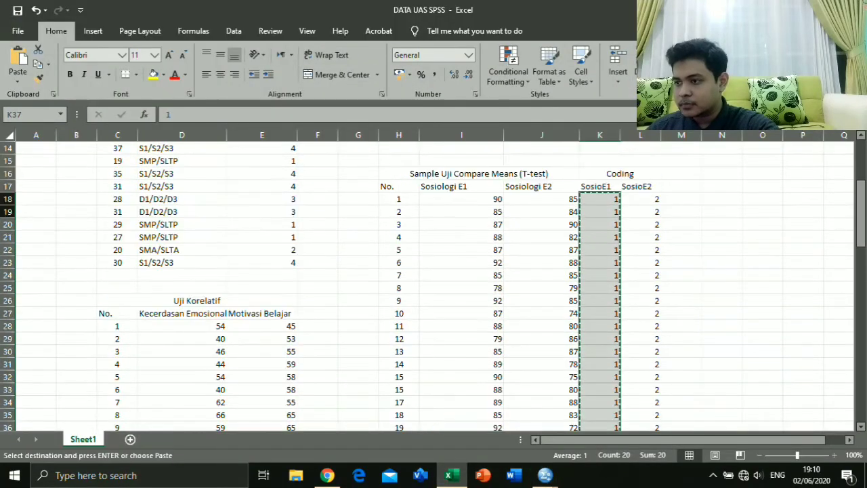
left_click_drag(643, 199, 659, 403)
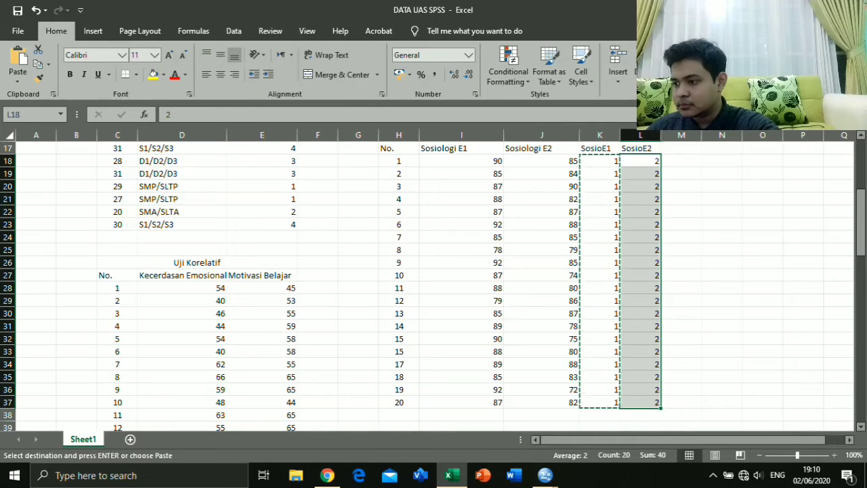
right_click(653, 379)
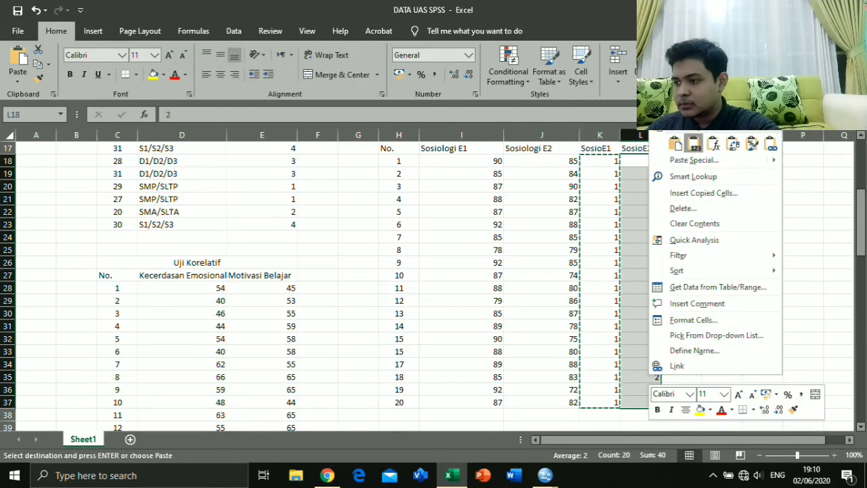
left_click(692, 144)
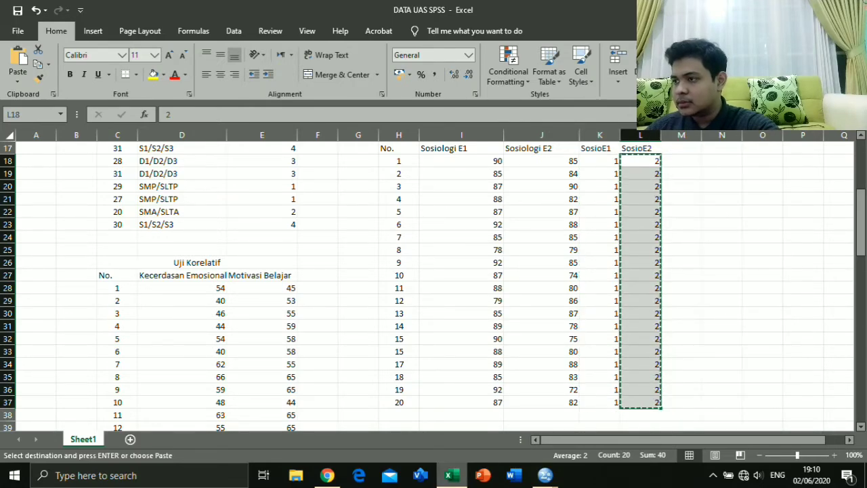
Return to SPSS, paste the SosioE2 codes into the Kelas column starting at row 21, and show the variable definitions
key("alt+Tab")
scroll(434, 247, "down", 1)
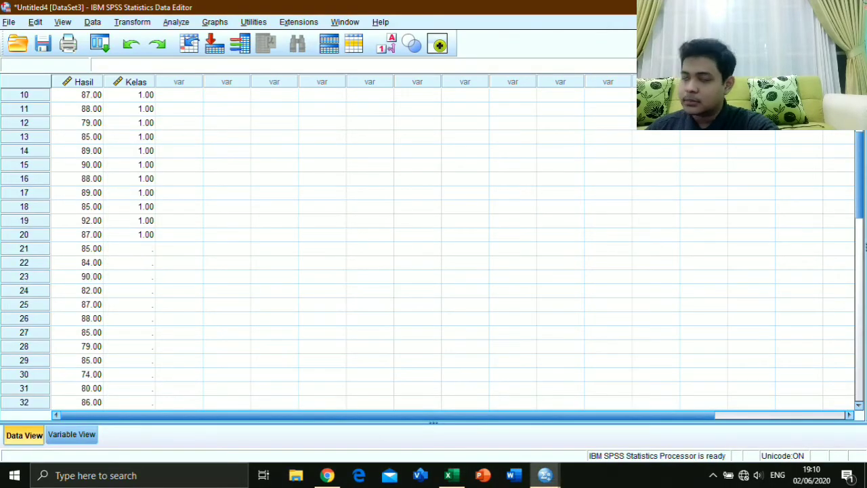
left_click(139, 248)
right_click(139, 250)
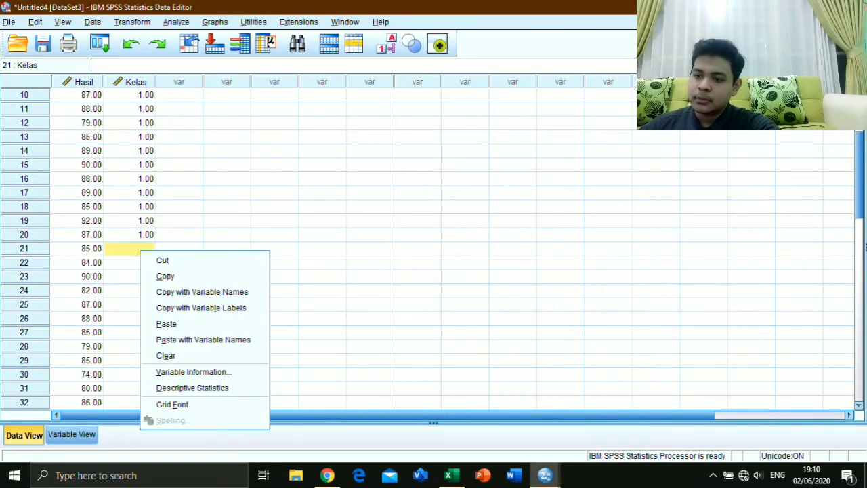
left_click(166, 323)
scroll(165, 323, "down", 4)
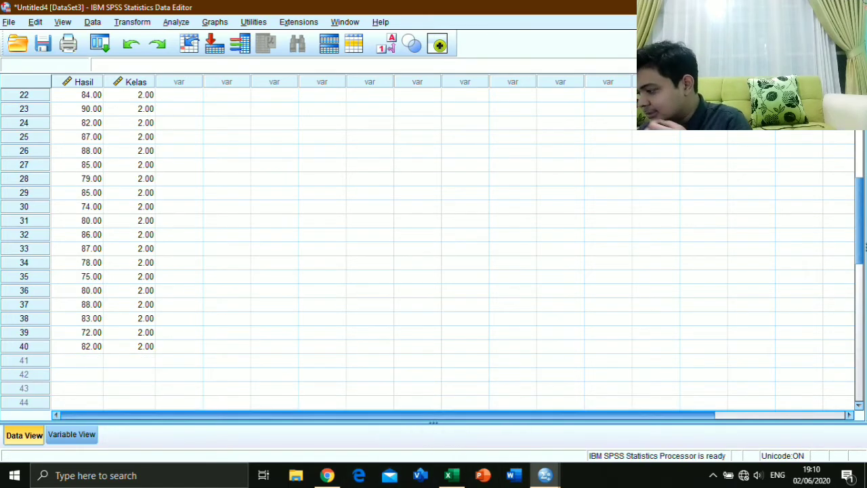
left_click(72, 435)
left_click(176, 22)
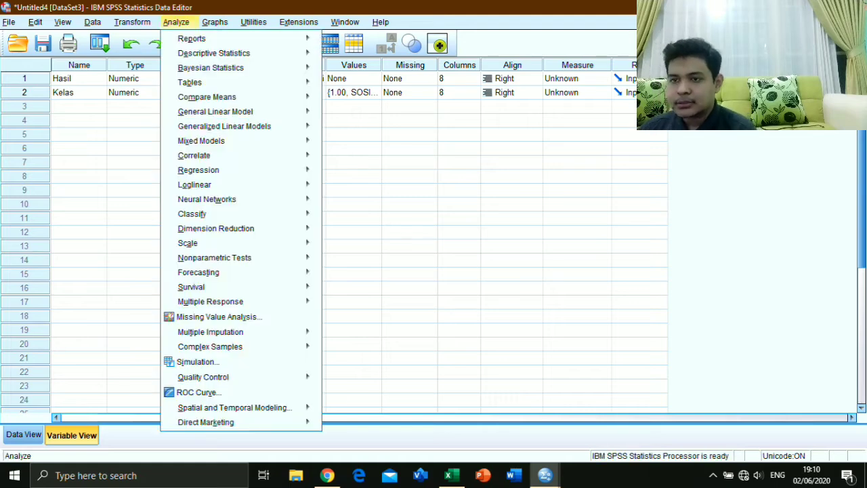
mouse_move(191, 39)
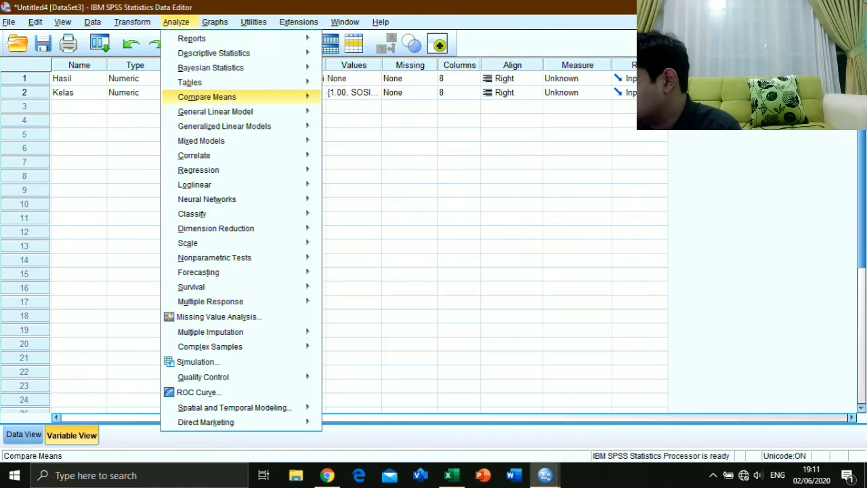
mouse_move(207, 97)
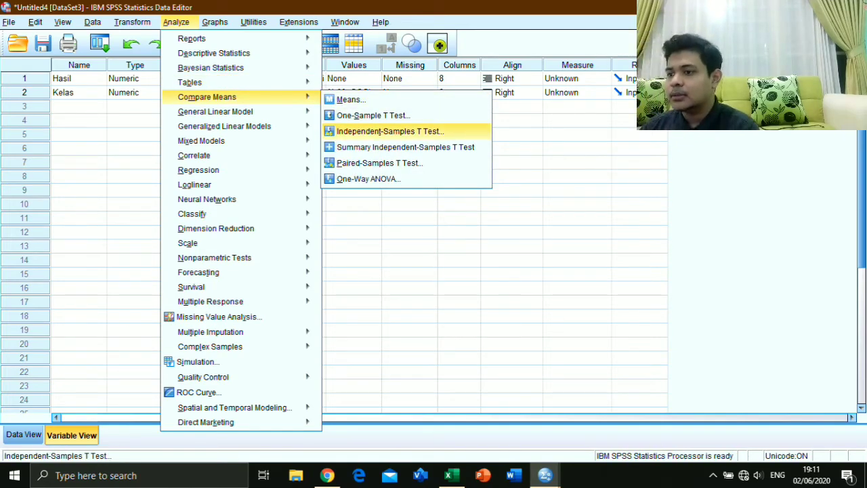
left_click(373, 115)
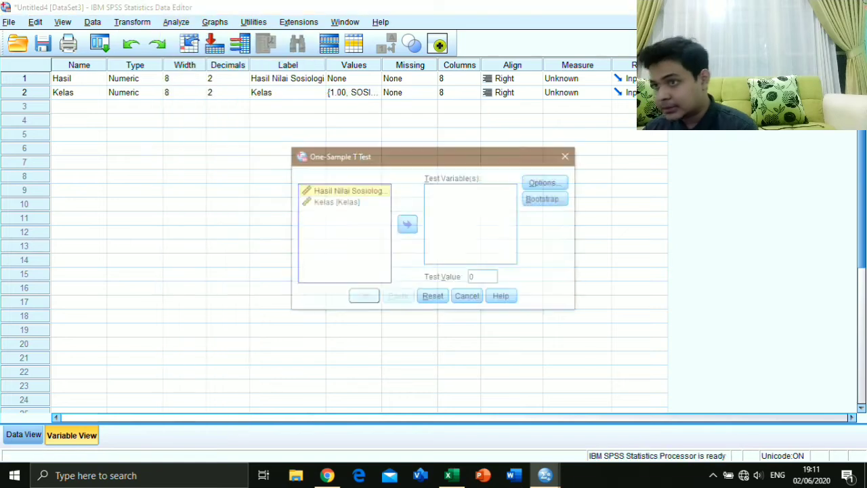
left_click(567, 155)
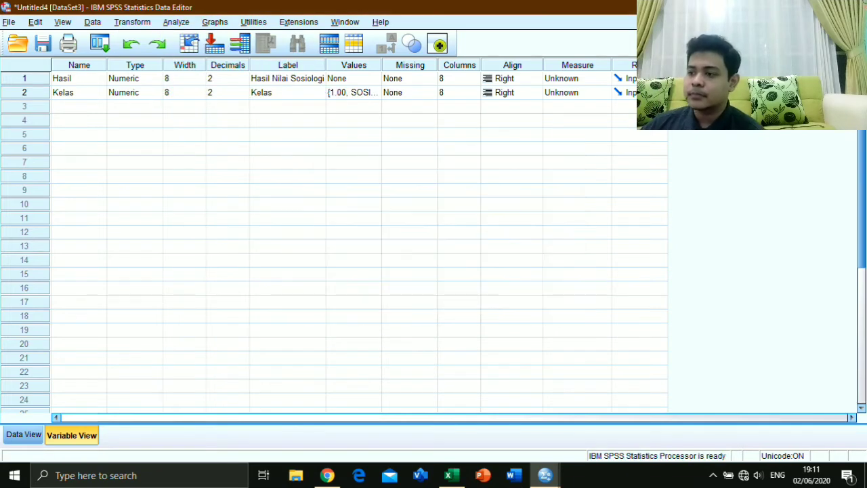
Set up an Independent-Samples T Test with Hasil Nilai Sosiologi as the test variable and Kelas as the grouping variable
left_click(176, 23)
mouse_move(207, 96)
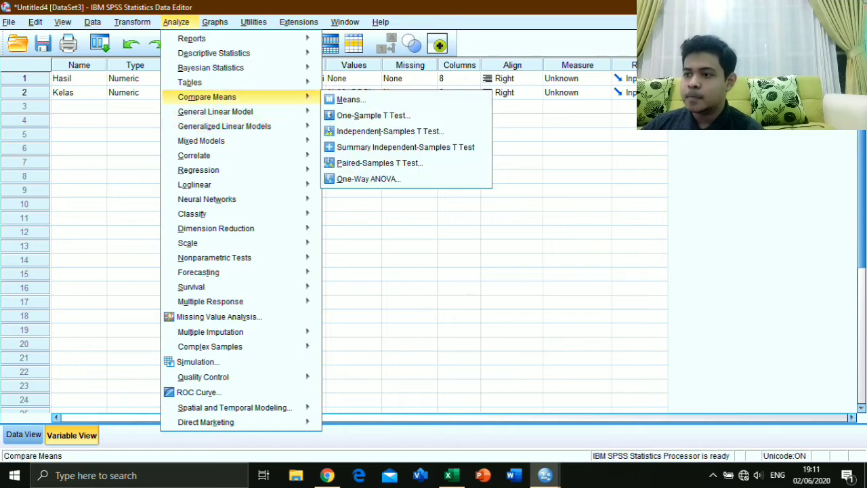
left_click(389, 130)
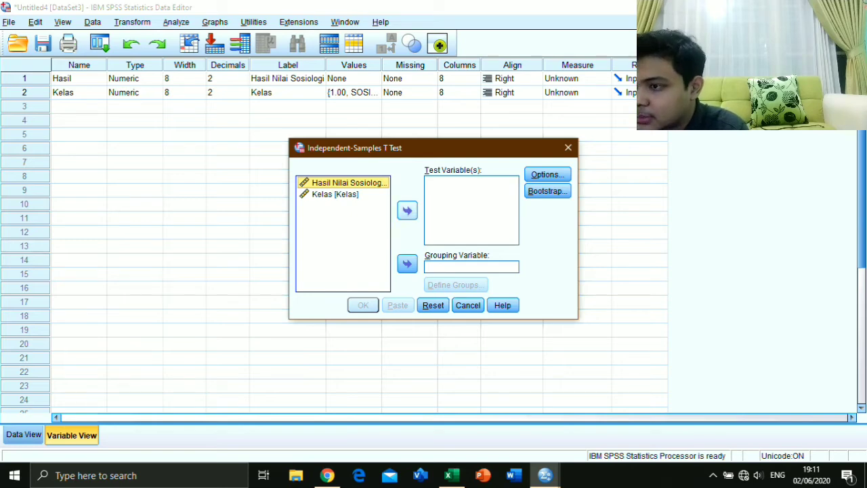
left_click(407, 211)
left_click(334, 183)
left_click(407, 263)
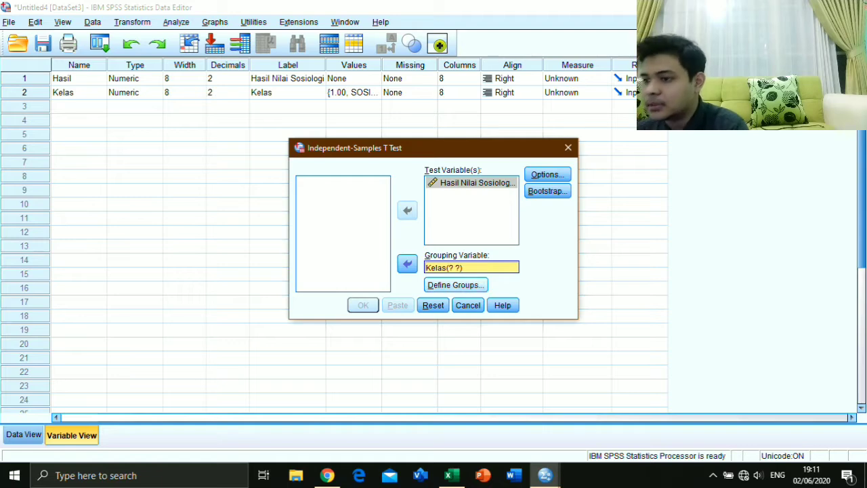
Define Kelas group 1 as value 1 and group 2 as value 2, and run the Independent-Samples T Test
left_click(455, 284)
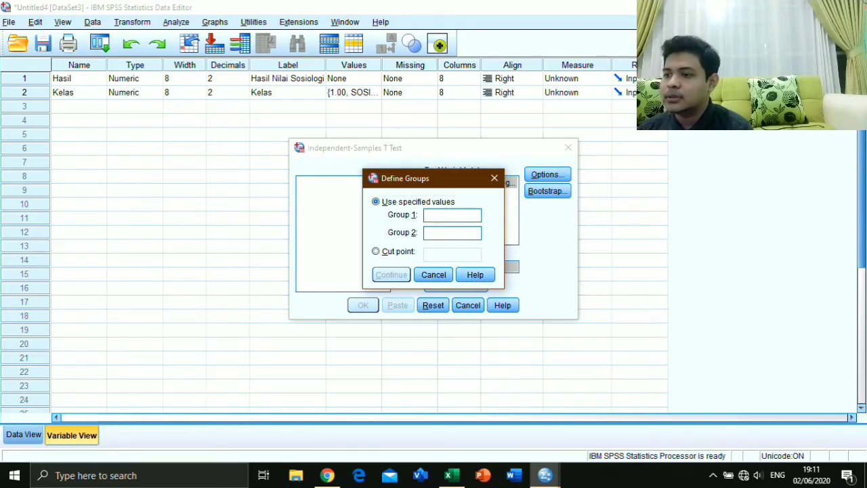
type("2")
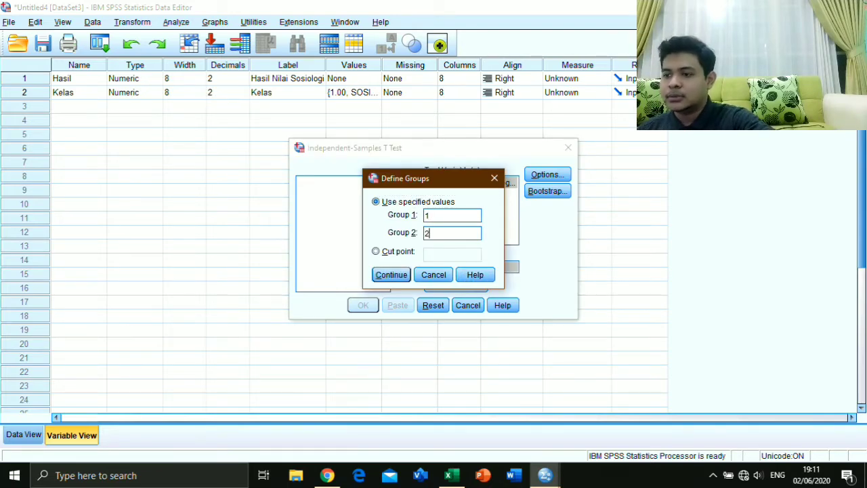
key("Return")
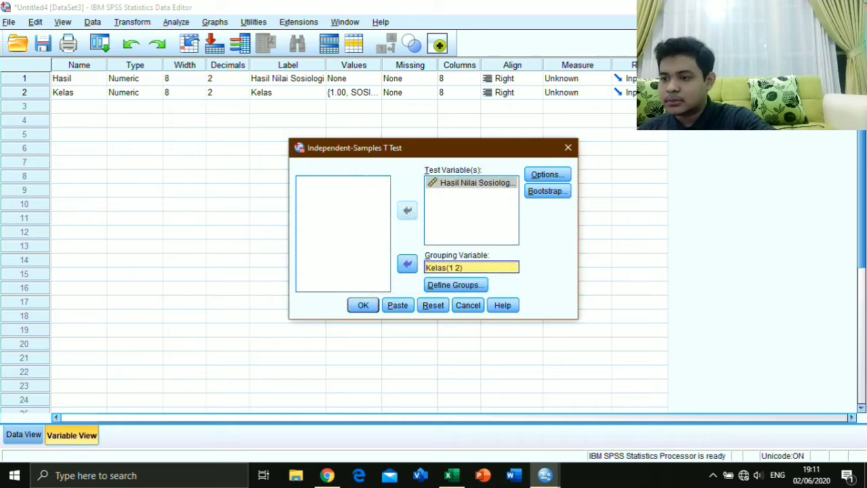
left_click(547, 174)
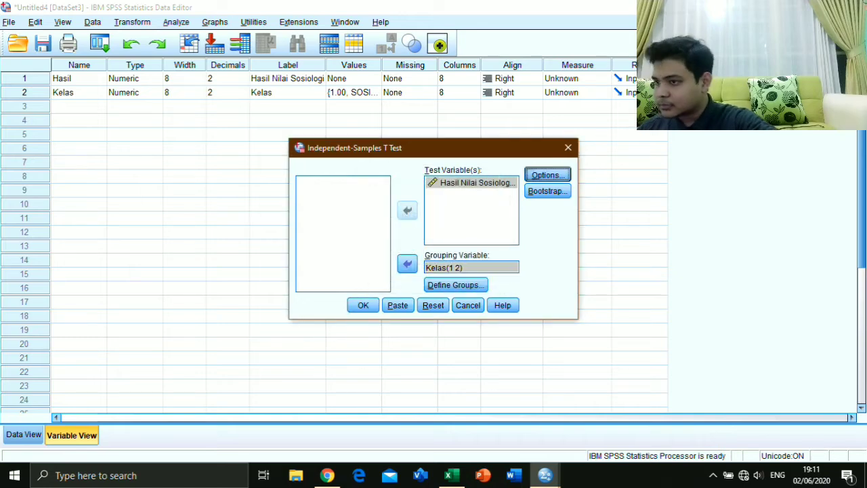
left_click(508, 180)
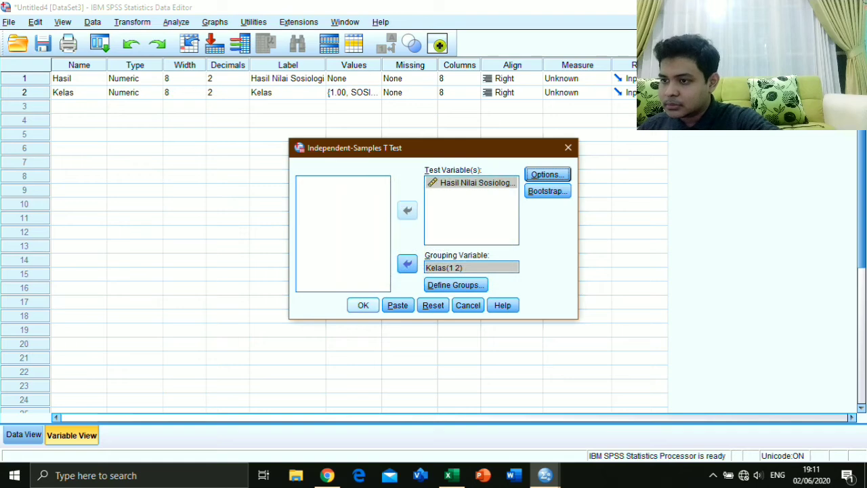
left_click(363, 304)
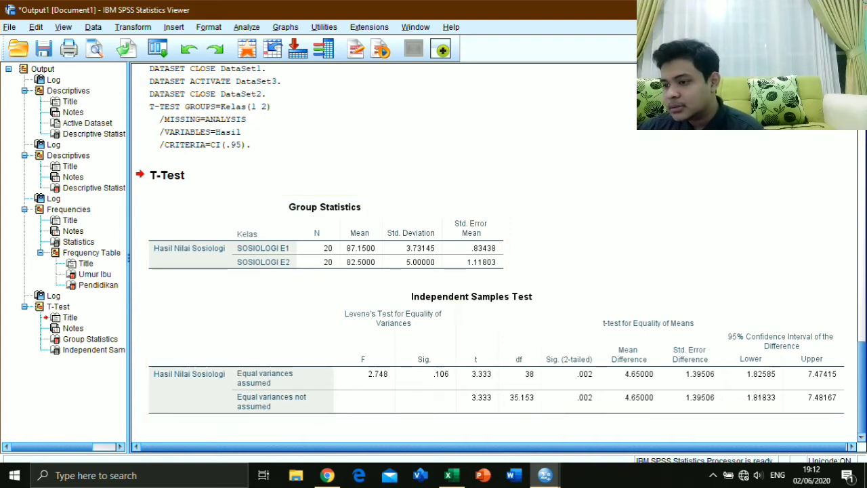
Examine the T-Test output's Group Statistics and Independent Samples Test tables
scroll(494, 379, "up", 1)
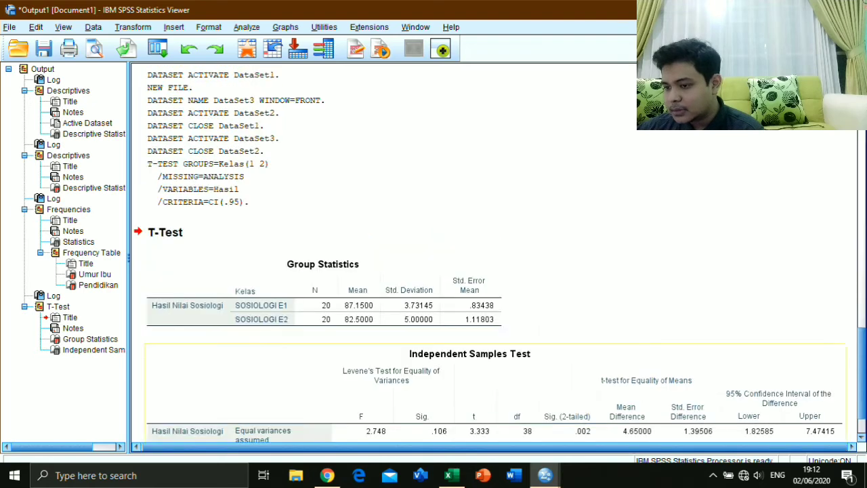
scroll(494, 257, "down", 1)
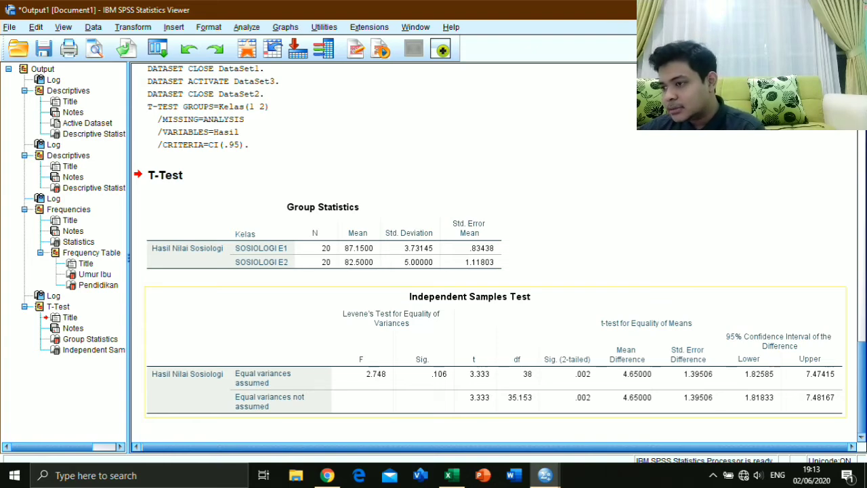
left_click(495, 352)
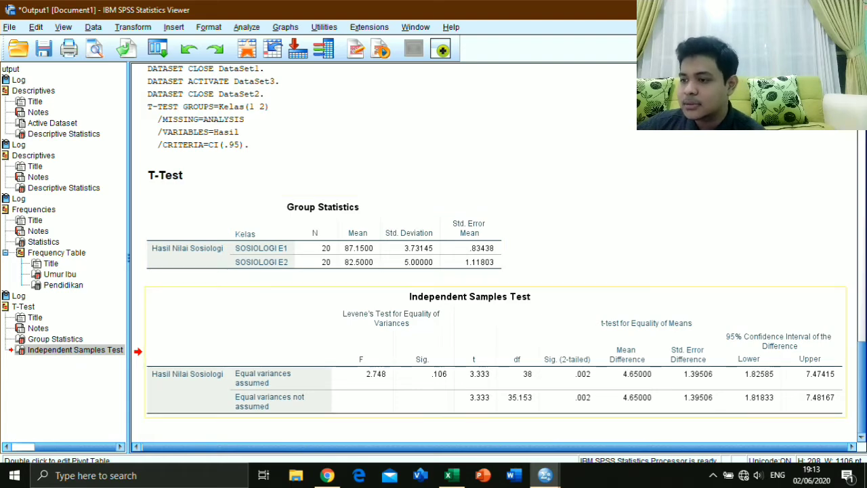
Glance at the One Sample t Test page in Chrome and return to the dataset's variable definitions in the SPSS Data Editor
left_click(327, 476)
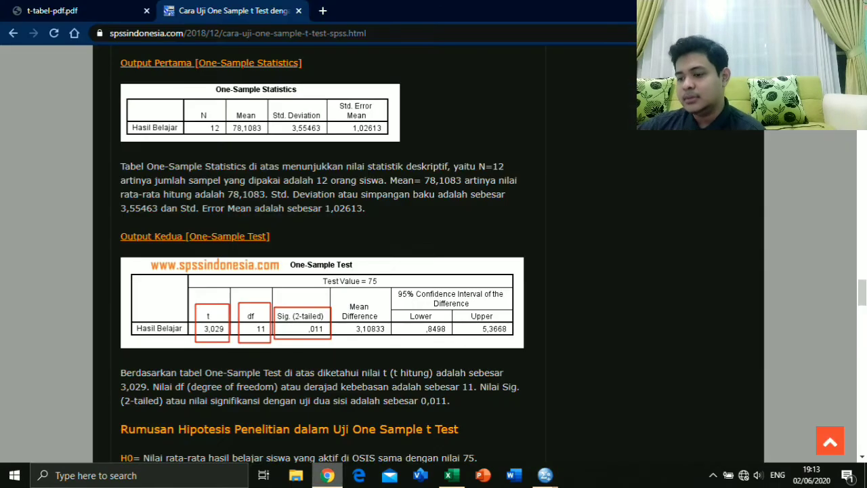
left_click(328, 476)
mouse_move(545, 474)
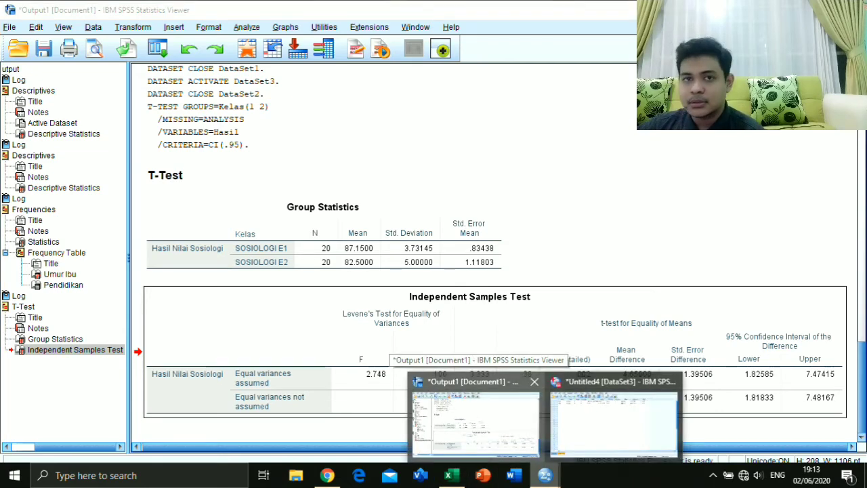
left_click(612, 423)
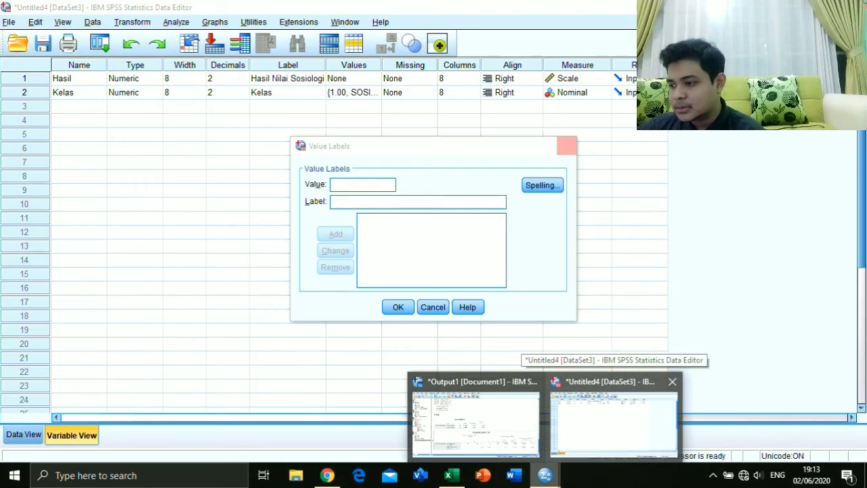
left_click(613, 423)
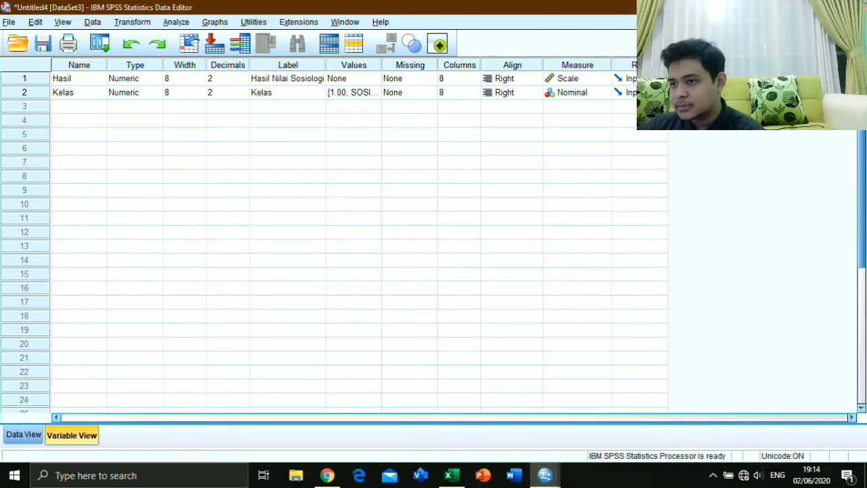
Create a new empty dataset in the SPSS Data Editor
left_click(9, 21)
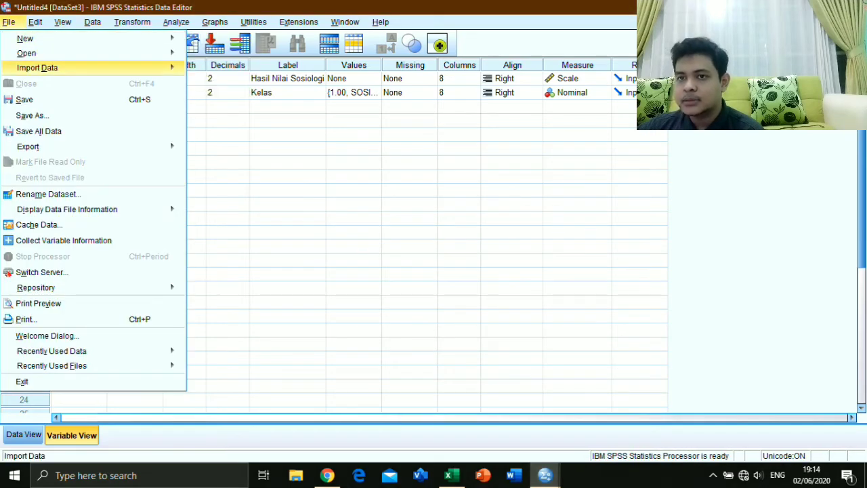
mouse_move(136, 68)
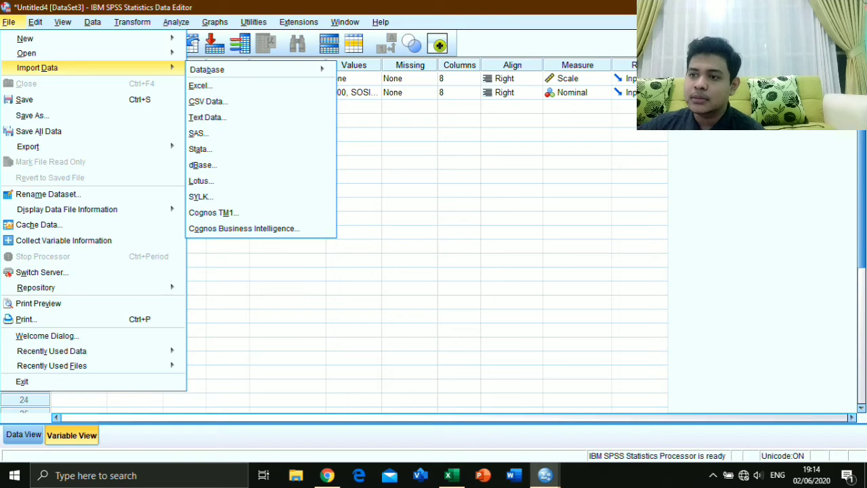
mouse_move(25, 39)
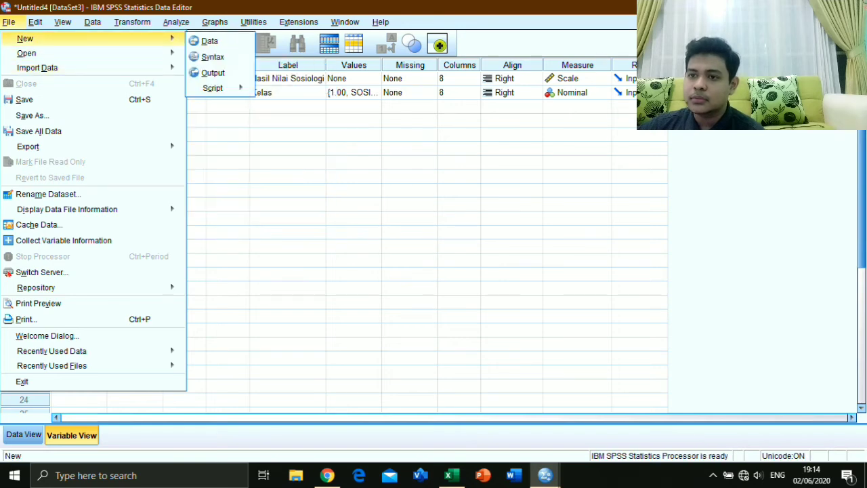
left_click(209, 41)
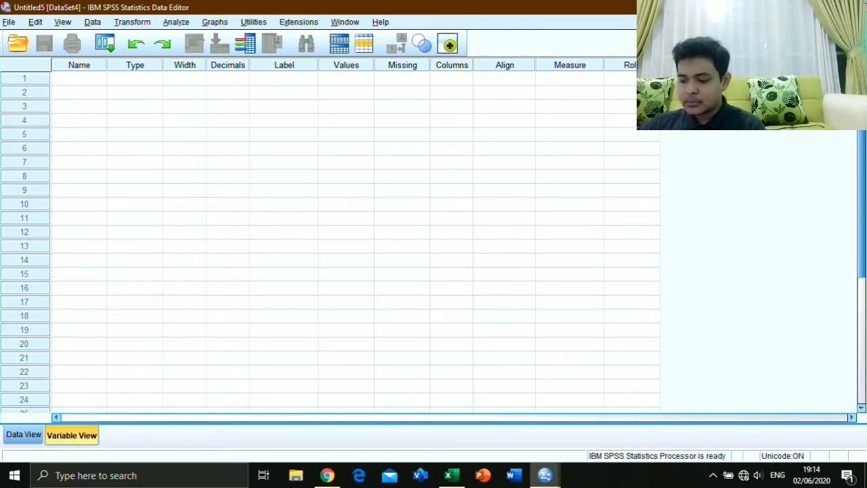
Define two variables named X and Y in the new dataset
left_click(78, 79)
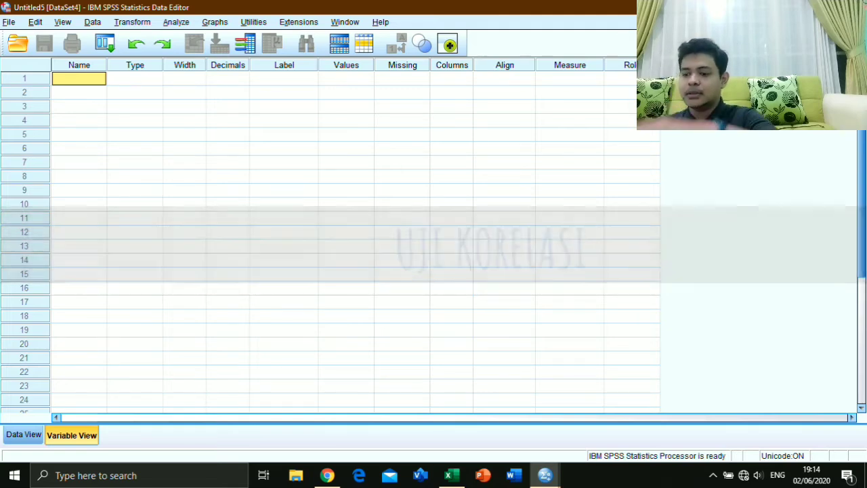
type("X")
key("Return")
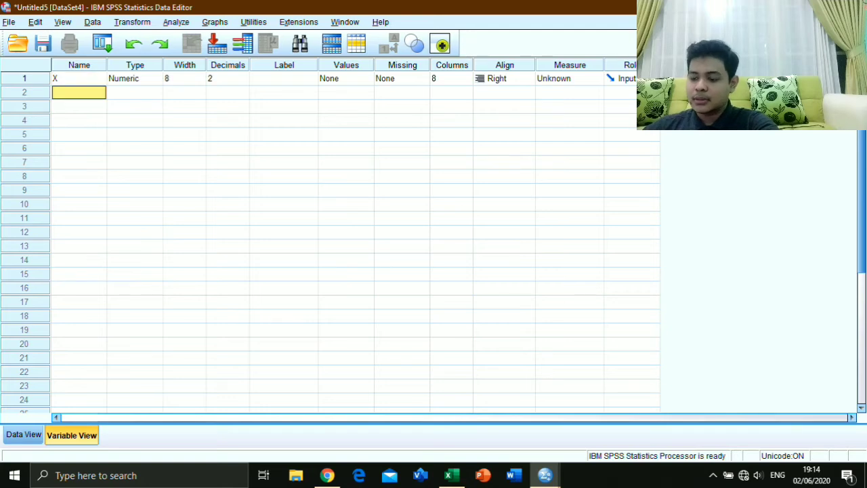
type("Y")
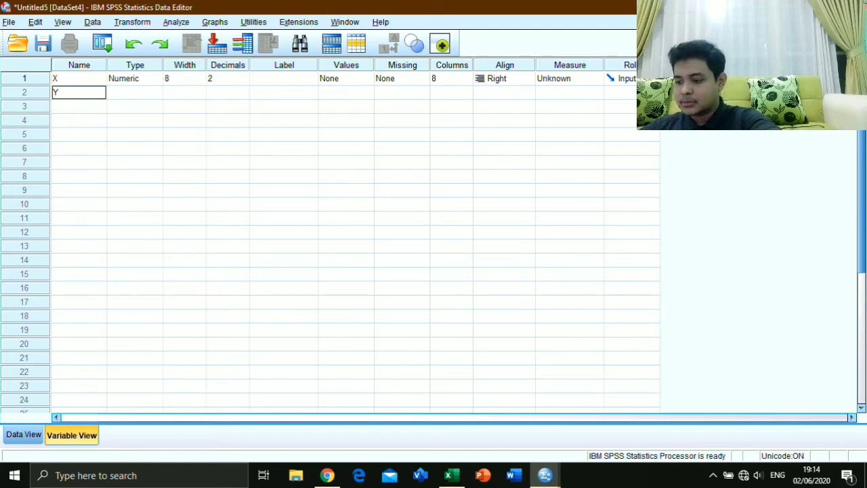
left_click(340, 162)
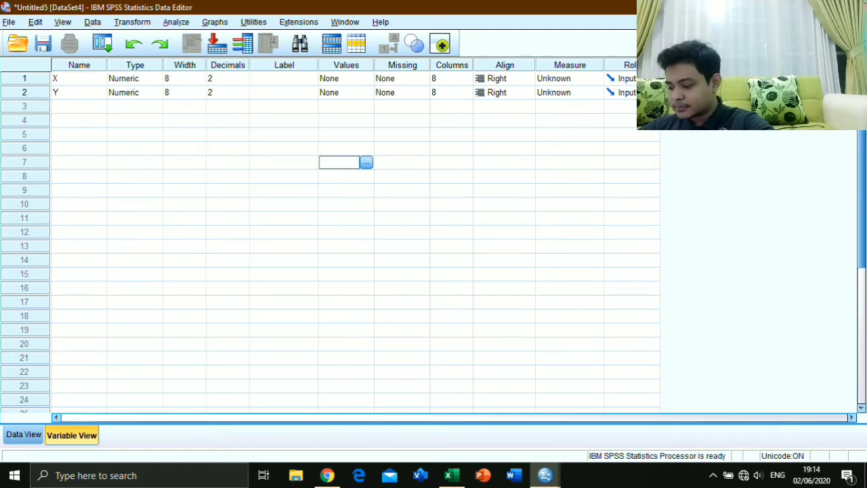
Label variable X as Kecerdasan Emosional and variable Y as Motivasi
double_click(284, 78)
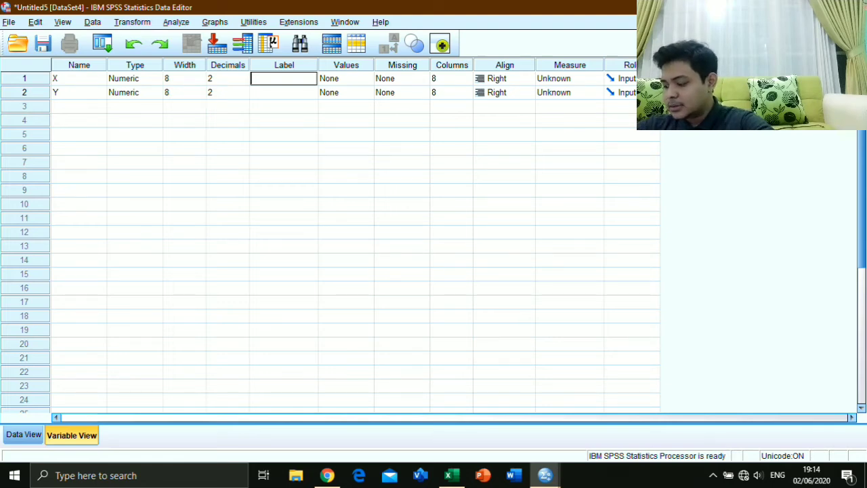
type("Kecep")
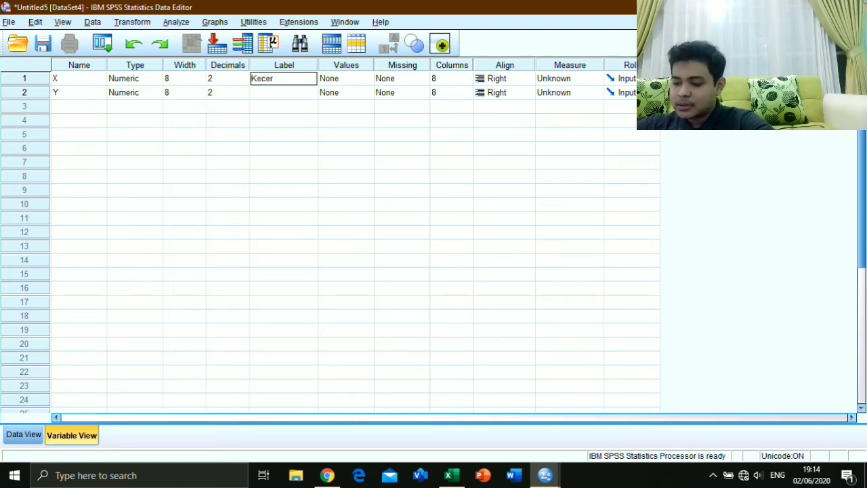
type("dasa")
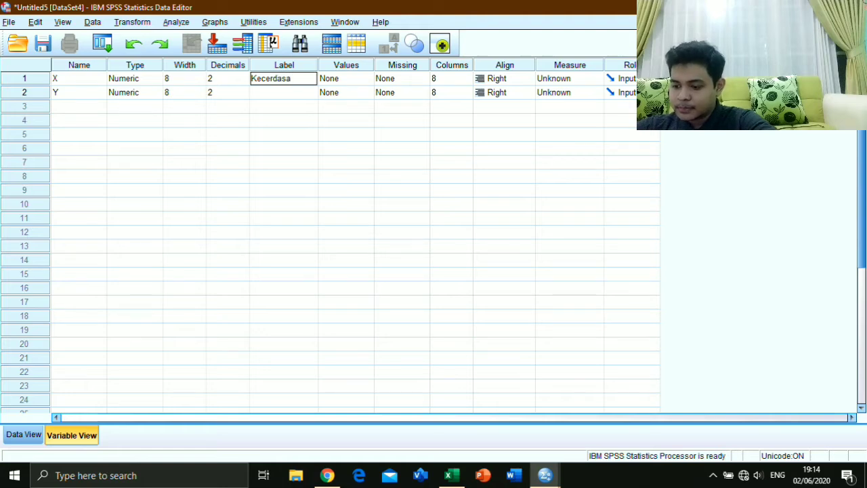
type("n Em")
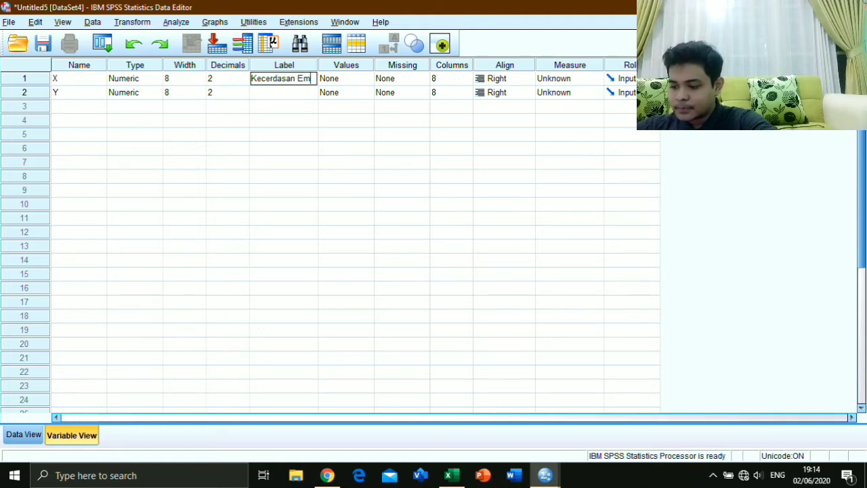
type("osional")
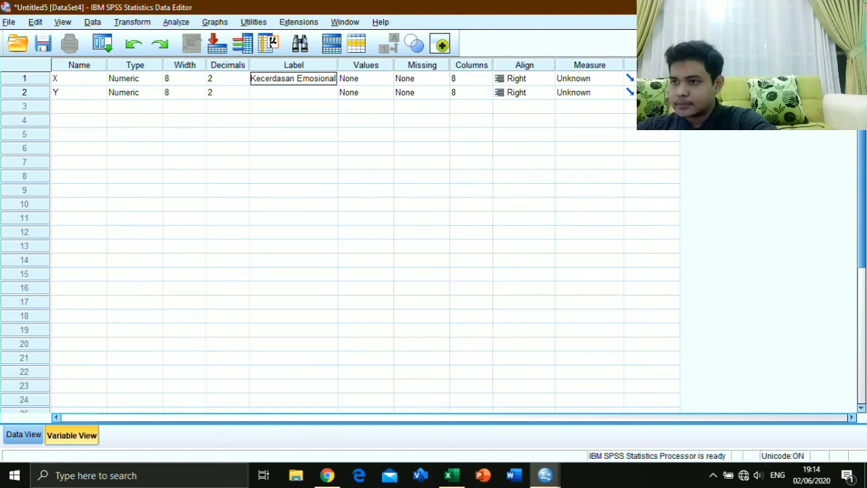
key("Return")
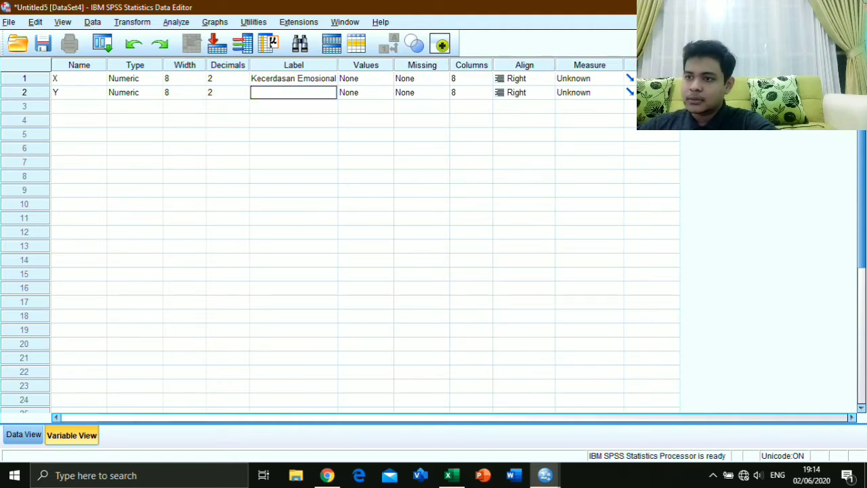
type("M")
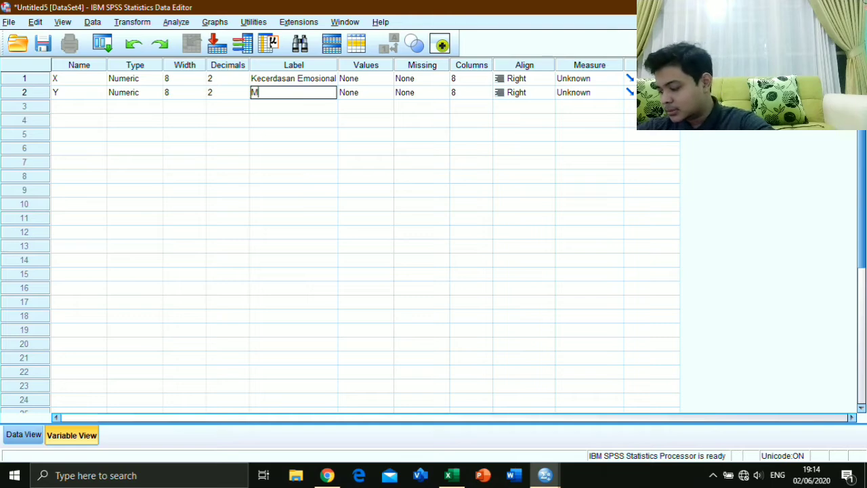
type("otivasi")
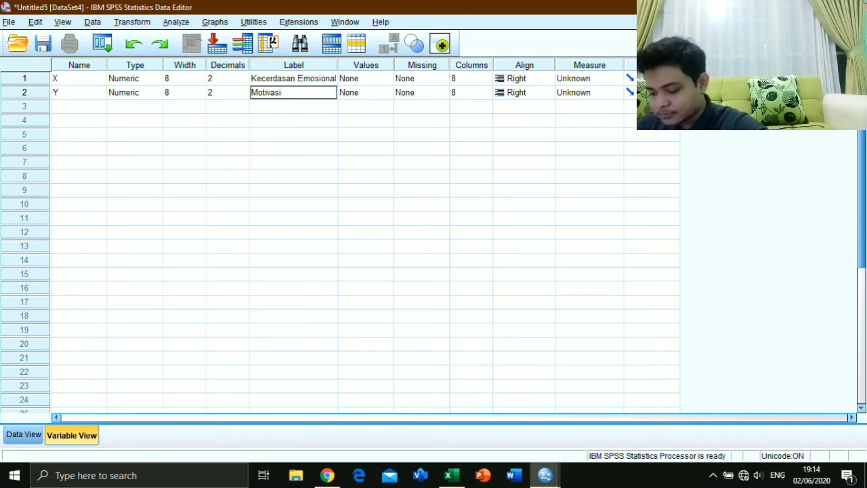
key("Return")
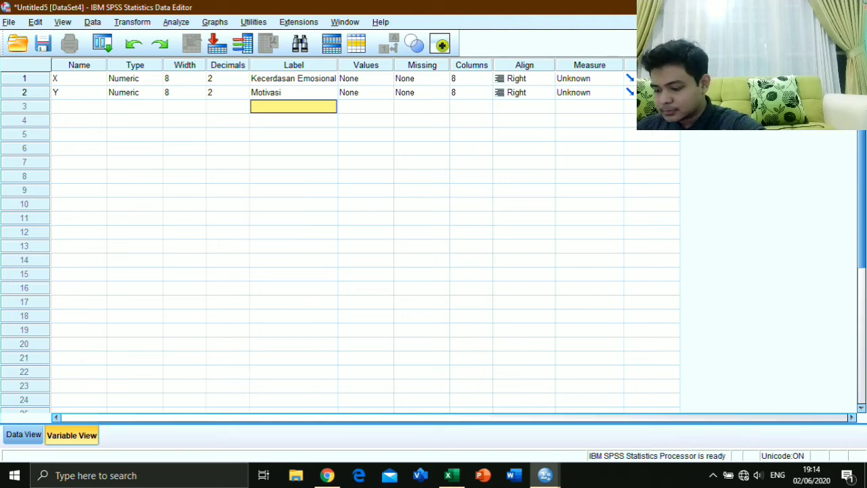
In the Excel workbook DATA UAS SPSS, copy the Uji Korelatif values for Kecerdasan Emosional and Motivasi Belajar, cells D28:E59
left_click(23, 434)
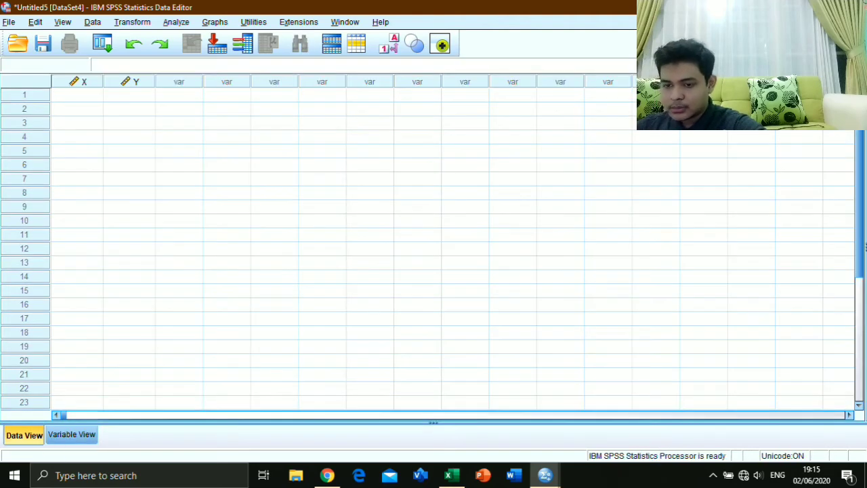
left_click(448, 475)
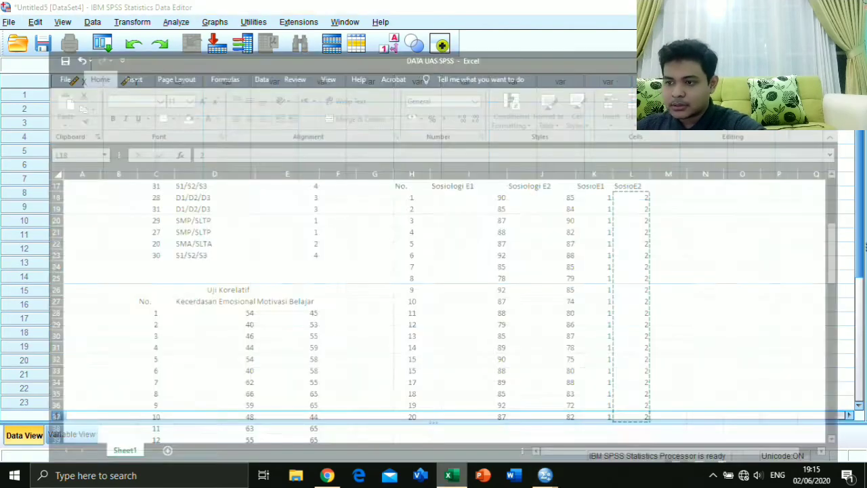
scroll(434, 285, "down", 3)
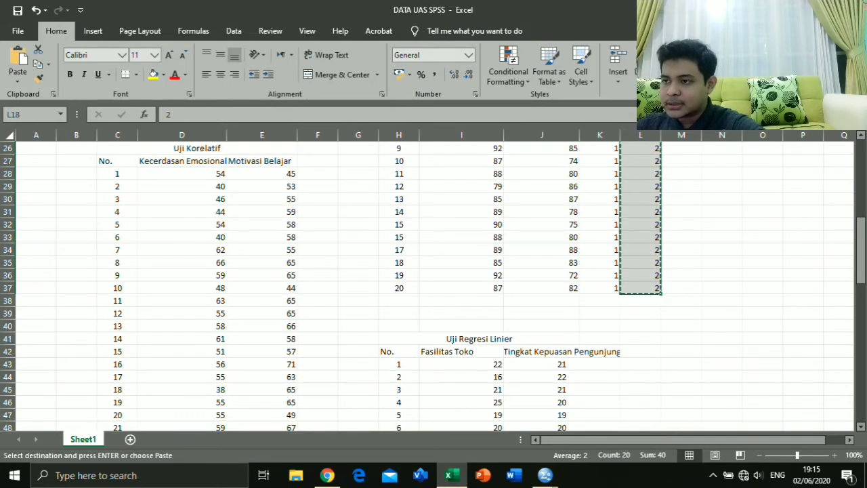
left_click_drag(181, 173, 298, 393)
right_click(260, 363)
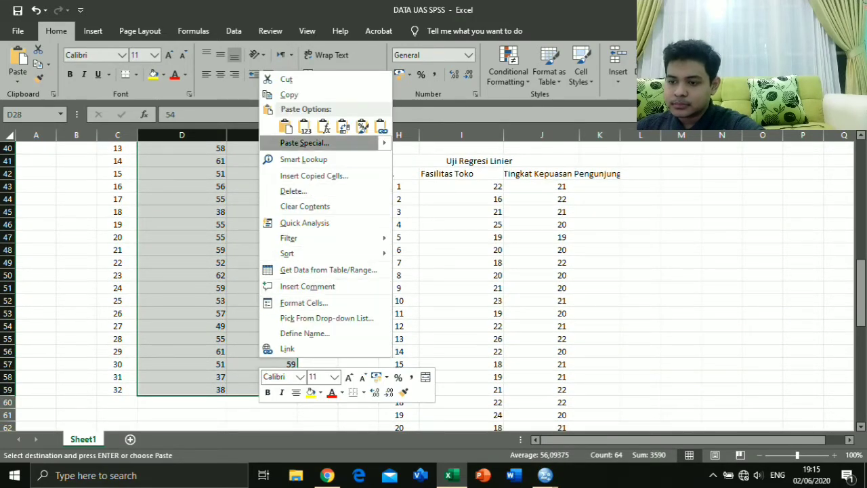
left_click(289, 94)
scroll(433, 284, "up", 10)
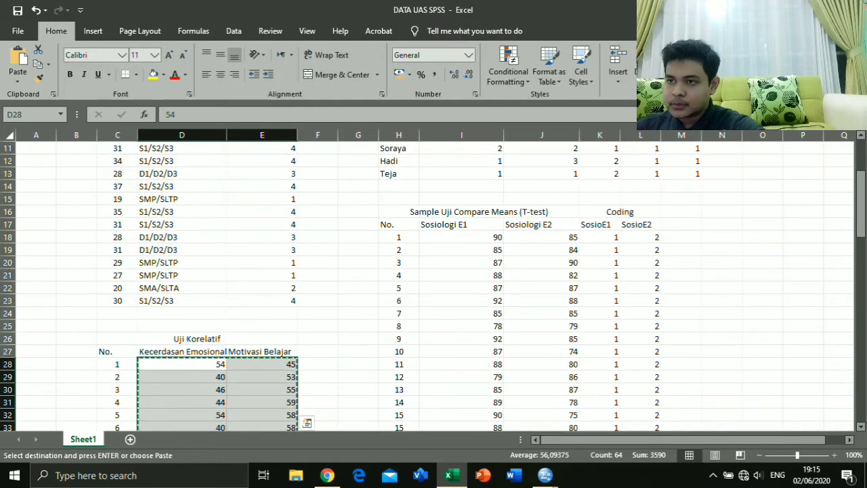
Return to SPSS and paste the copied values into columns X and Y, starting at row 1
key("alt+Tab")
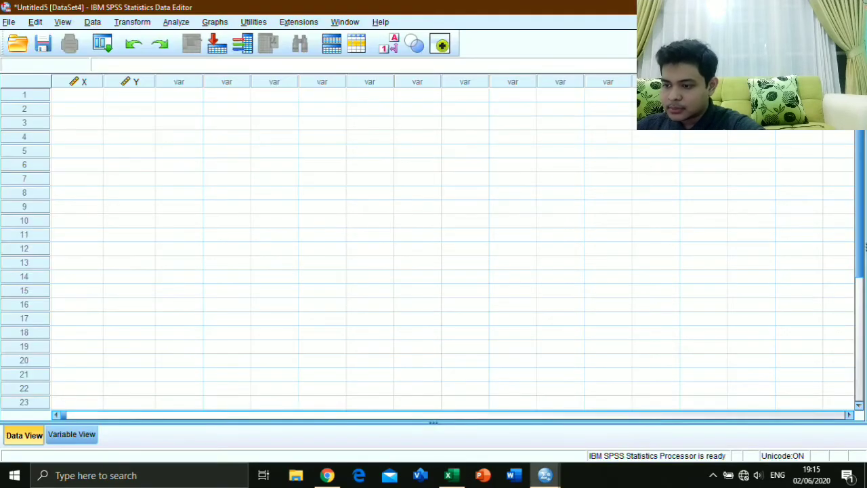
left_click(77, 94)
right_click(83, 93)
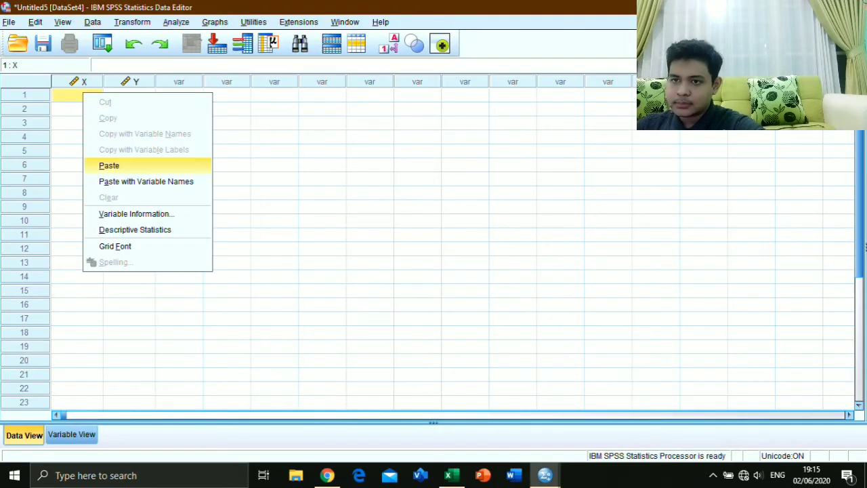
left_click(111, 165)
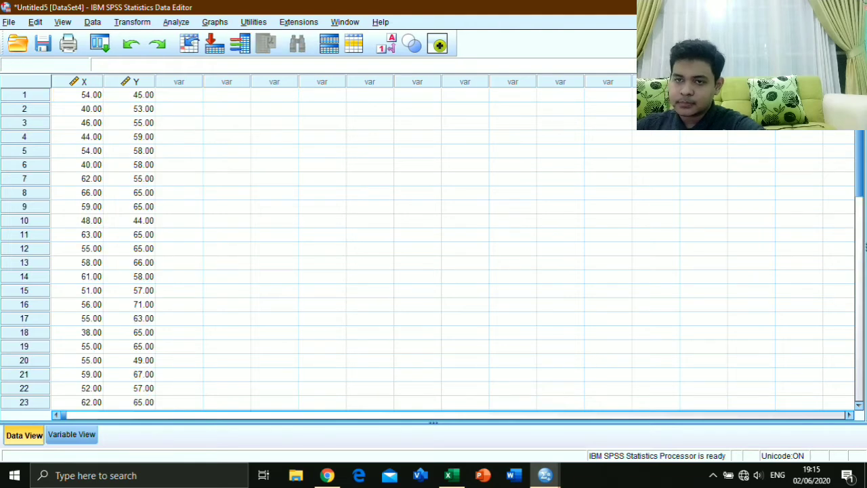
Run a Bivariate Correlation on Kecerdasan Emosional and Motivasi with the Pearson coefficient and two-tailed significance
left_click(71, 435)
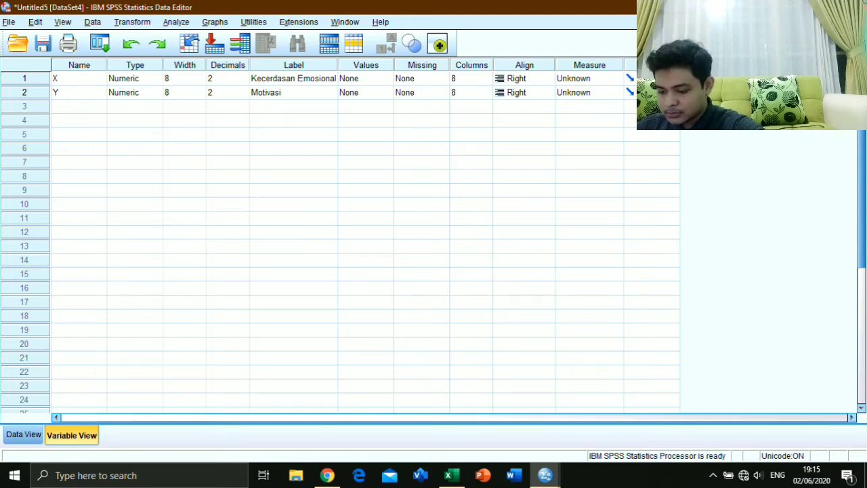
left_click(176, 22)
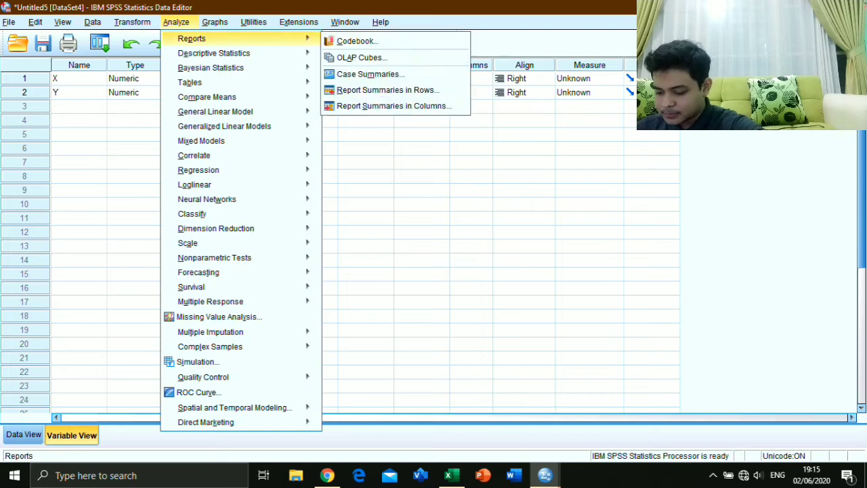
mouse_move(211, 68)
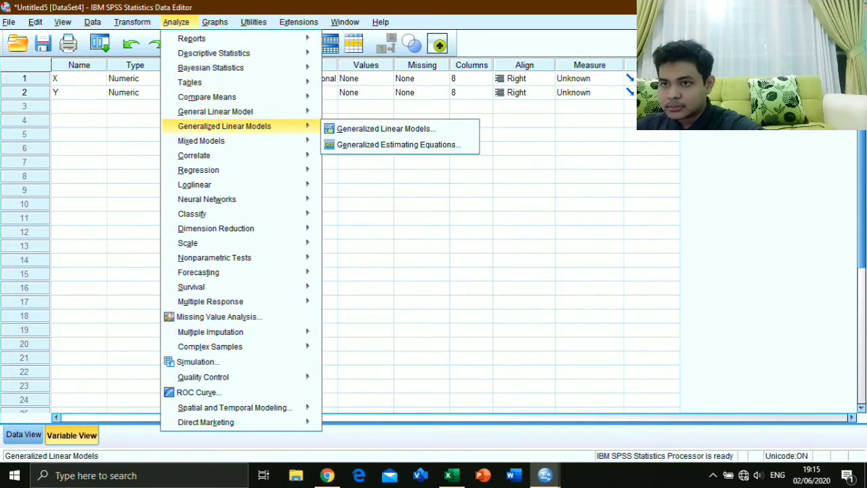
mouse_move(214, 53)
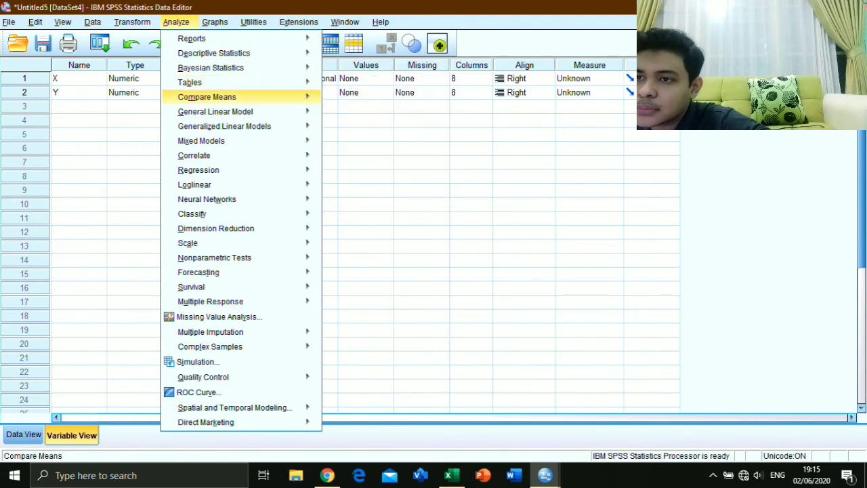
mouse_move(201, 140)
mouse_move(193, 155)
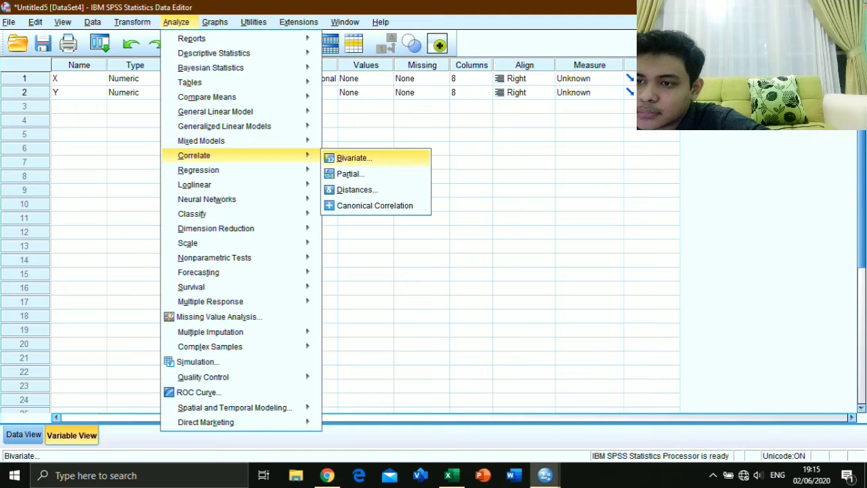
left_click(354, 158)
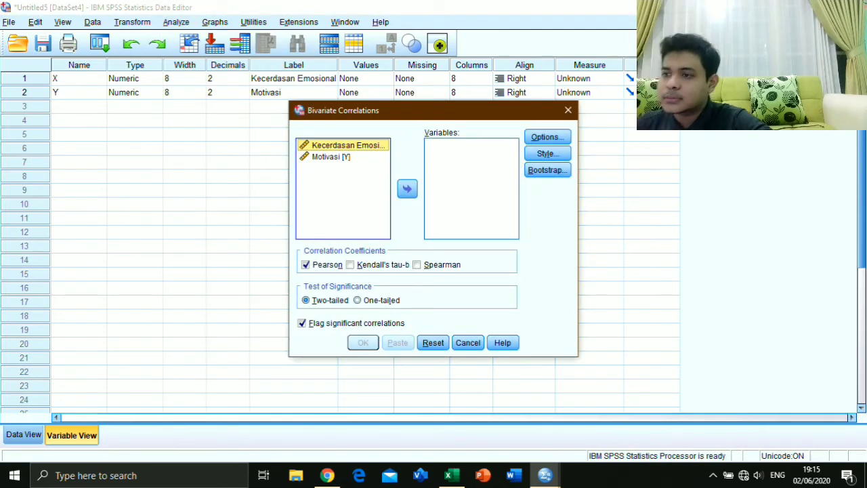
key("ctrl+a")
left_click(407, 189)
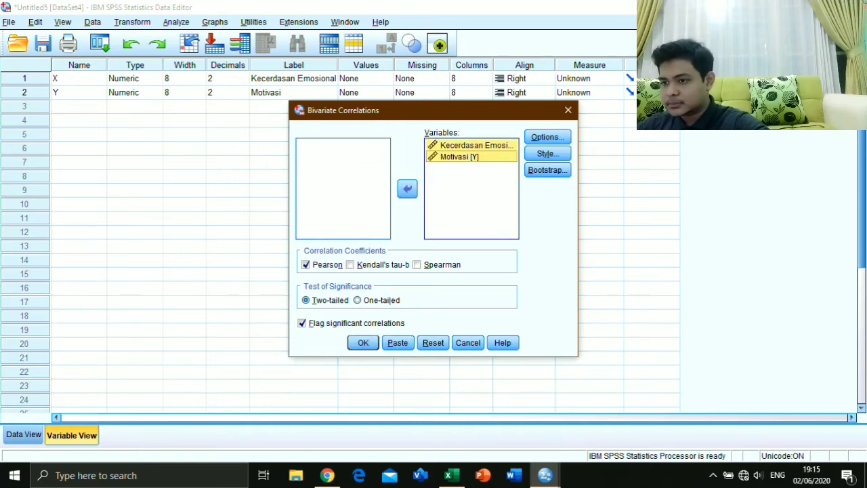
left_click(363, 342)
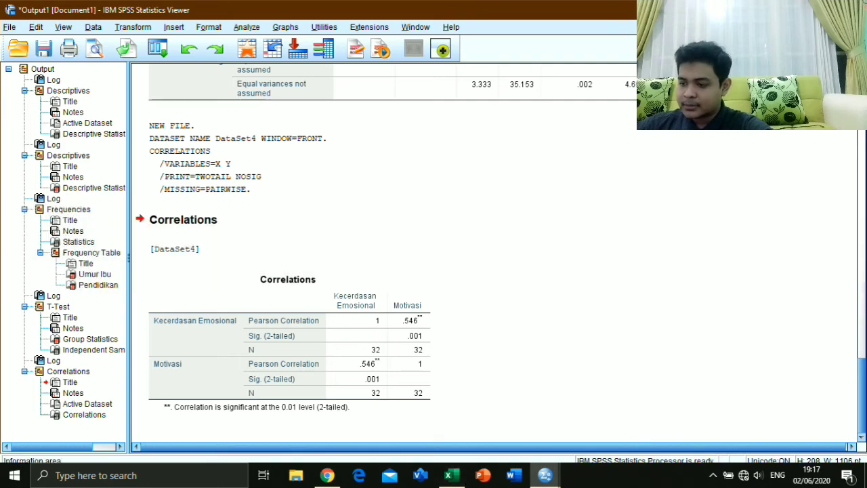
Switch from the output to the data editor and create a new empty dataset
mouse_move(544, 475)
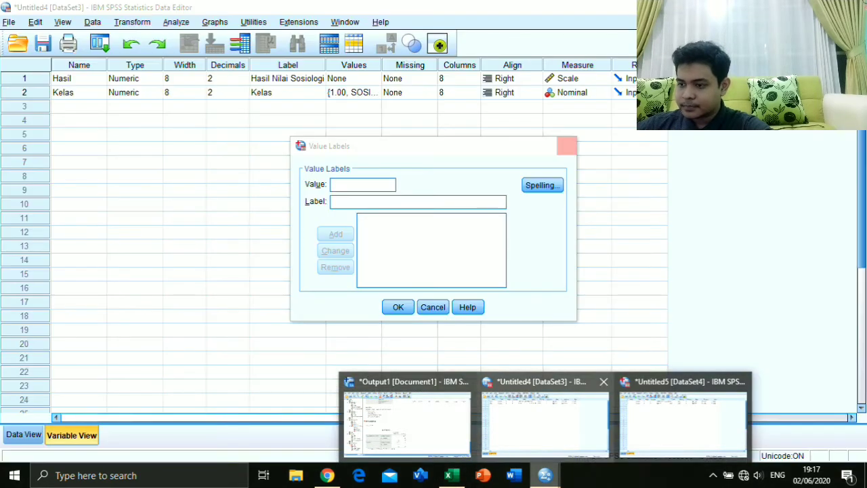
left_click(545, 423)
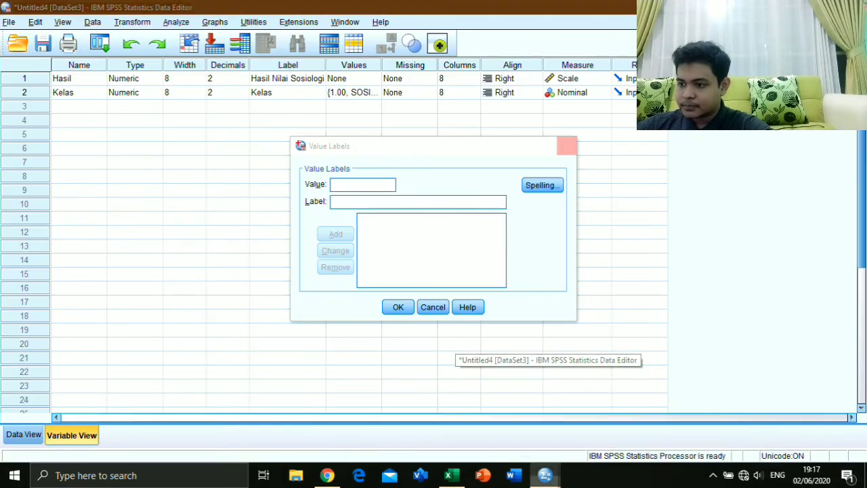
left_click(9, 22)
mouse_move(25, 38)
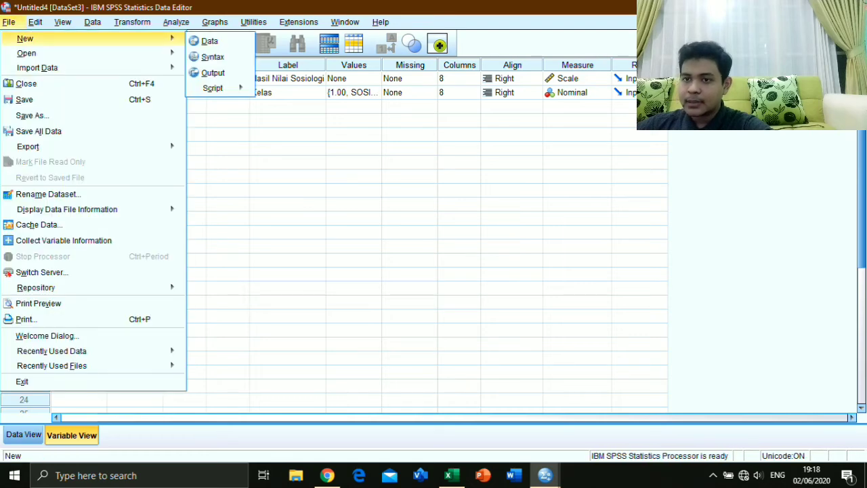
left_click(209, 41)
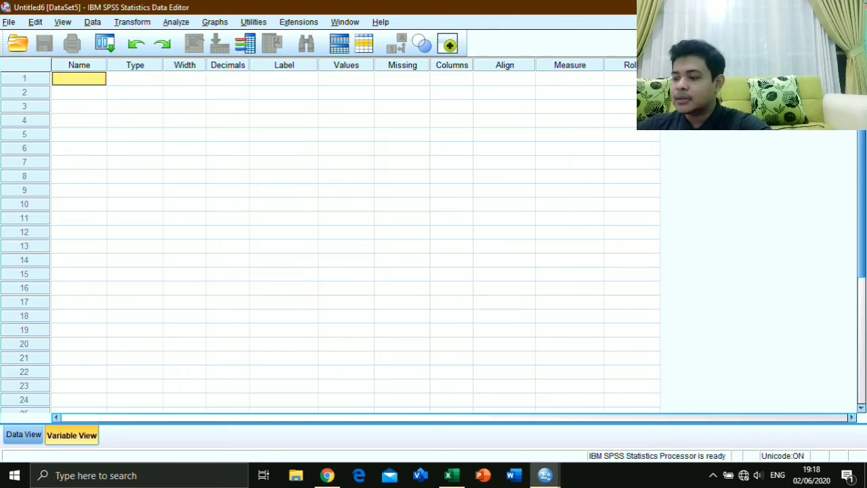
Define two variables in the new dataset, named X and Y
key("F2")
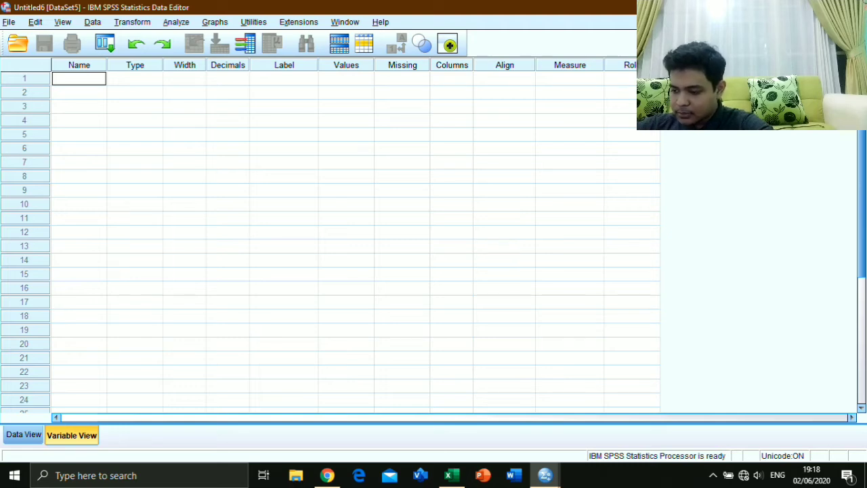
type("X")
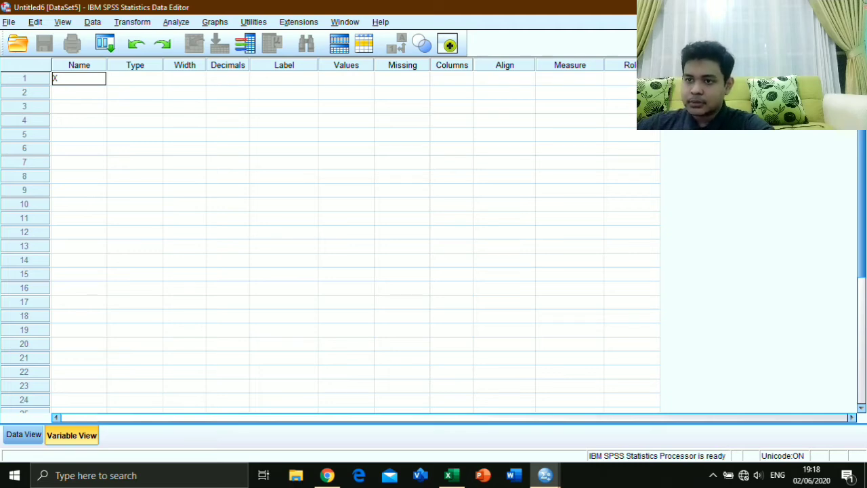
key("Return")
type("Y")
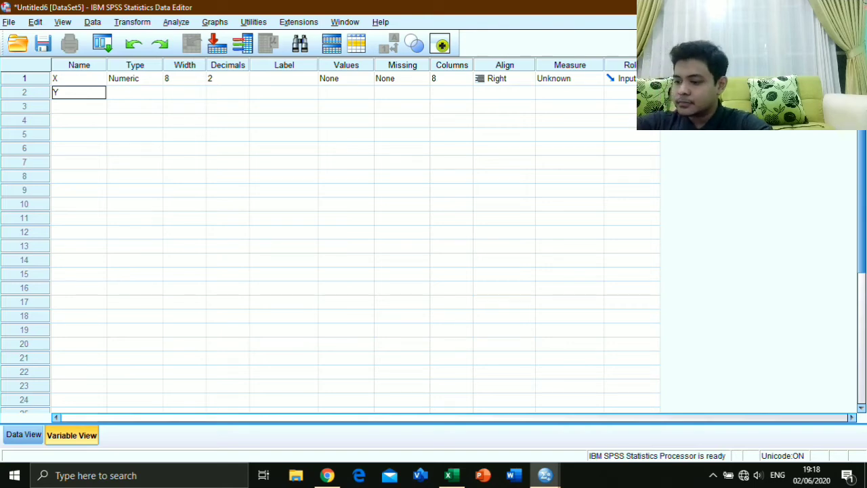
left_click(284, 134)
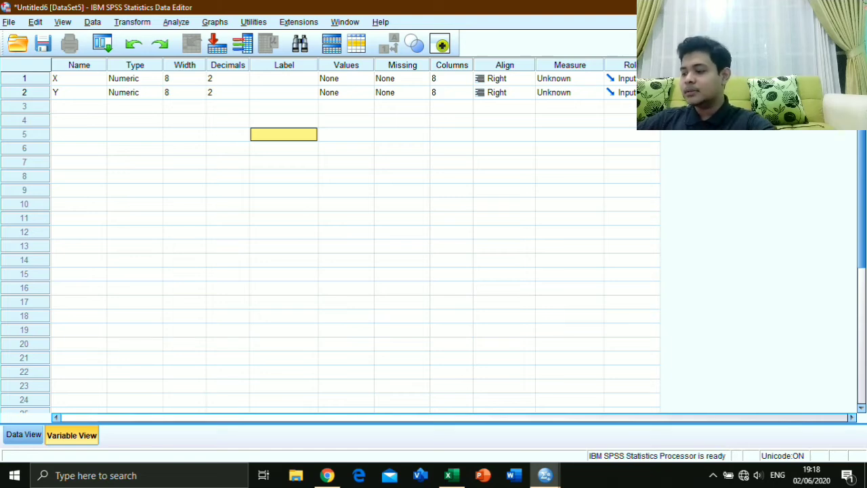
Label variable X as Fasilitas Toko
double_click(284, 78)
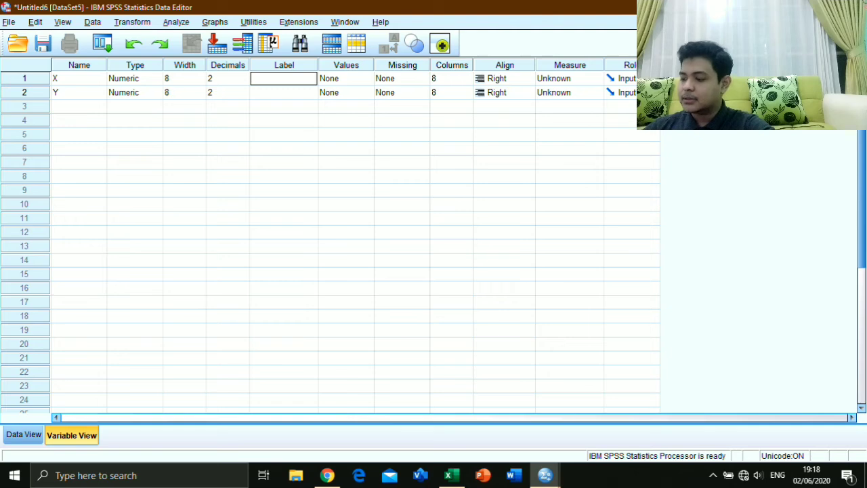
type("Fasili")
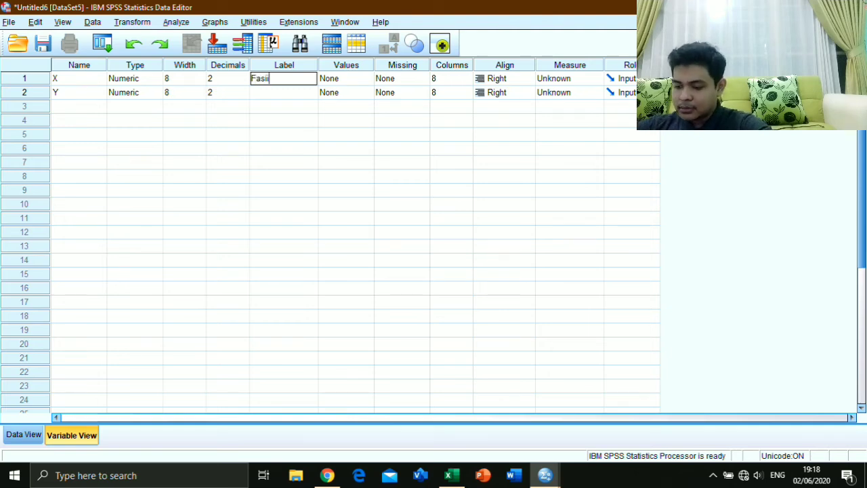
type("tas T")
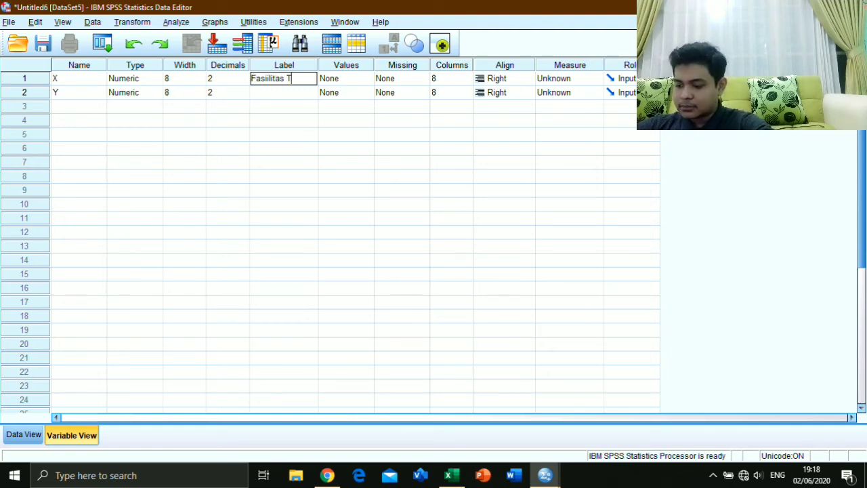
type("oko")
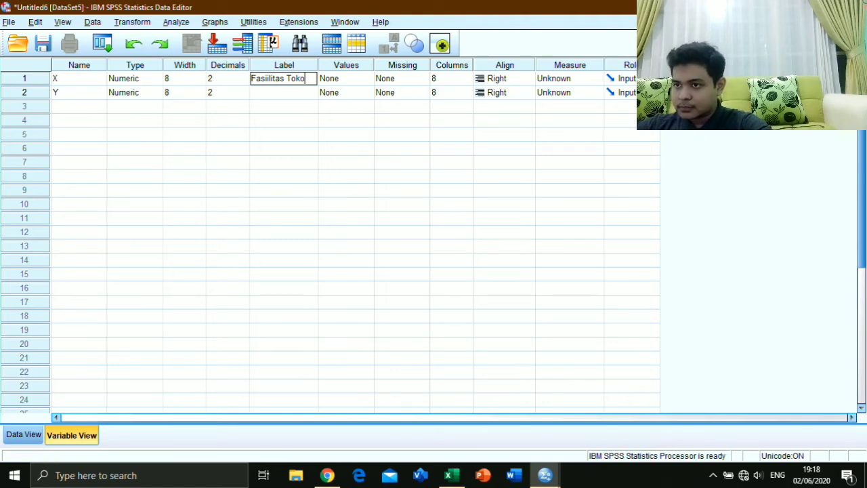
double_click(269, 79)
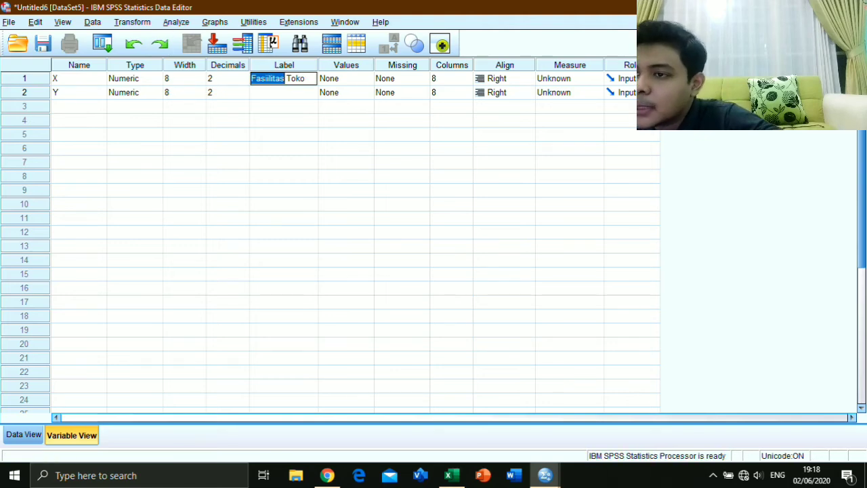
double_click(270, 78)
triple_click(270, 78)
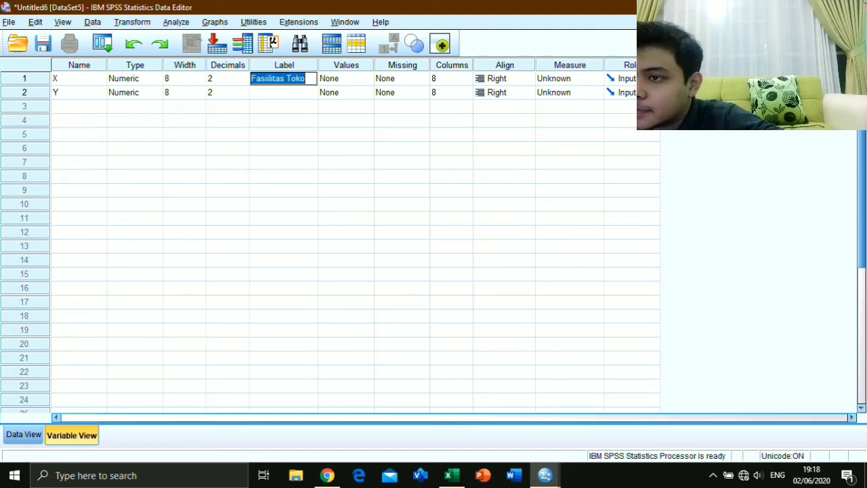
left_click(270, 78)
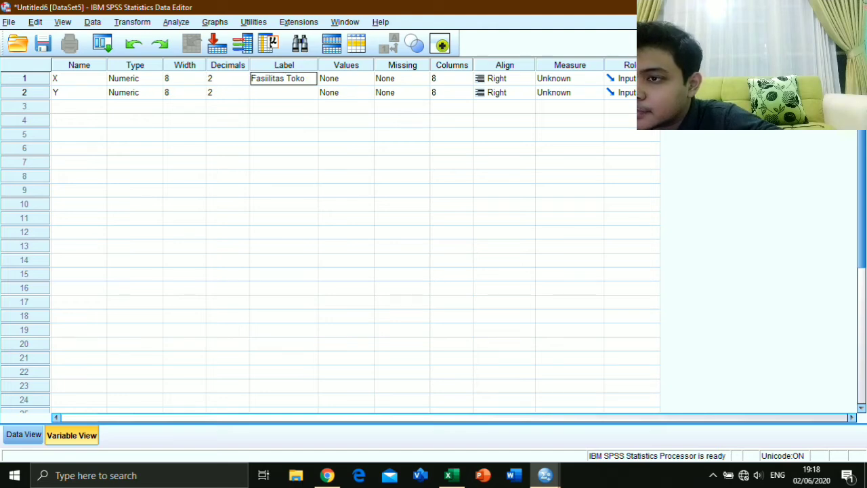
key("BackSpace")
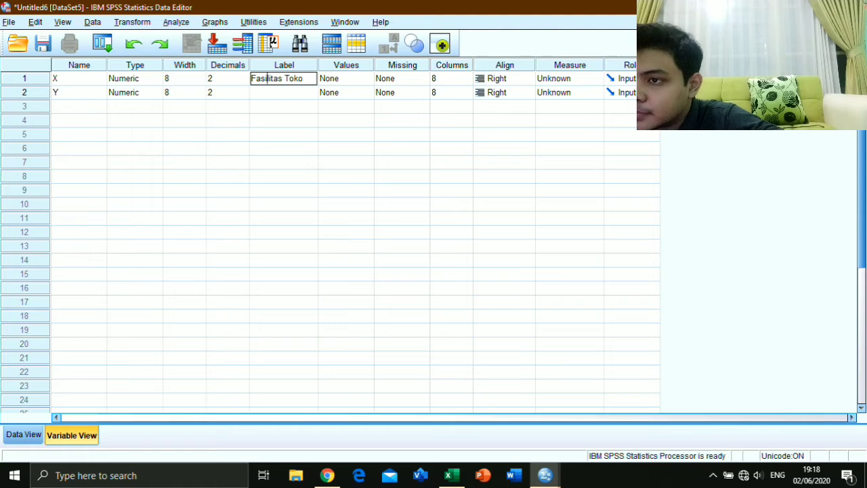
key("Return")
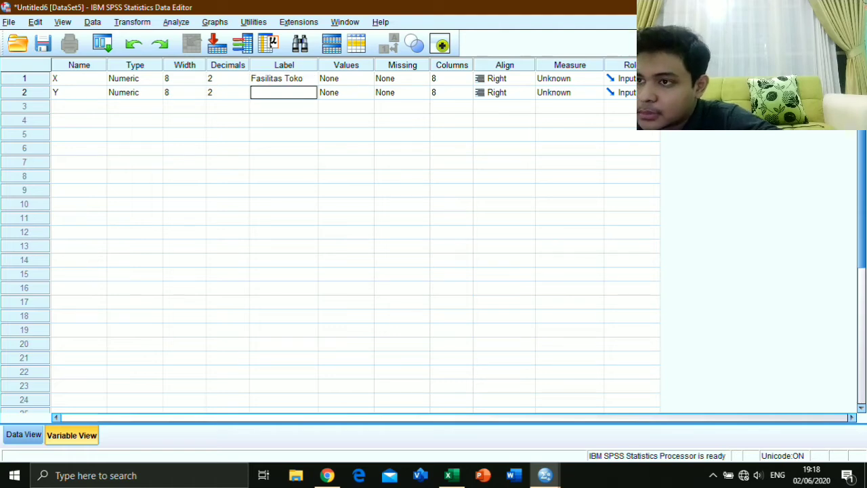
Label variable Y as Kepuasan Pengunjung
type("K")
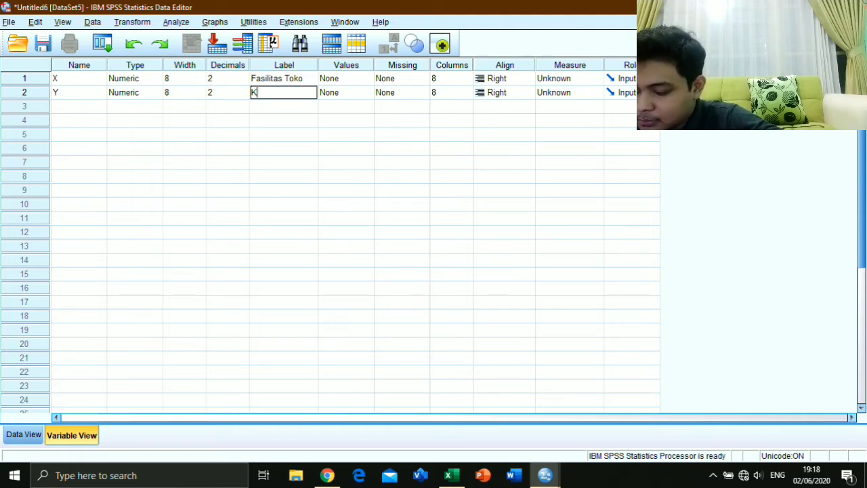
type("epuasa")
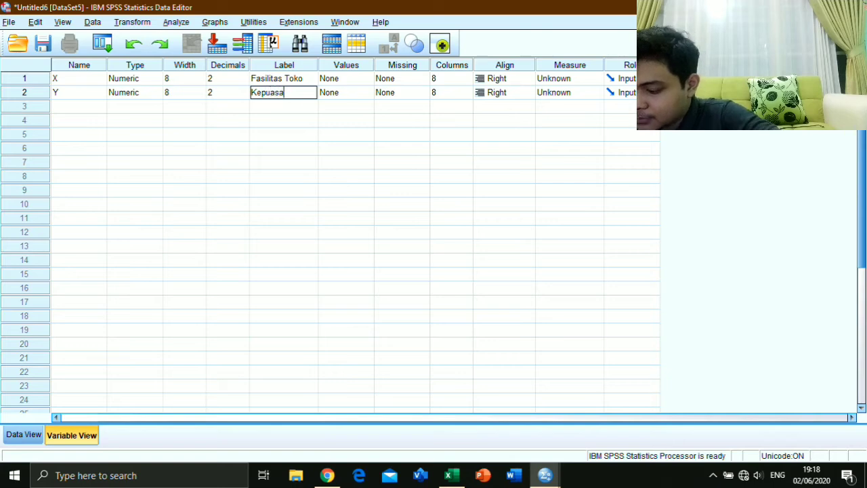
type("n ")
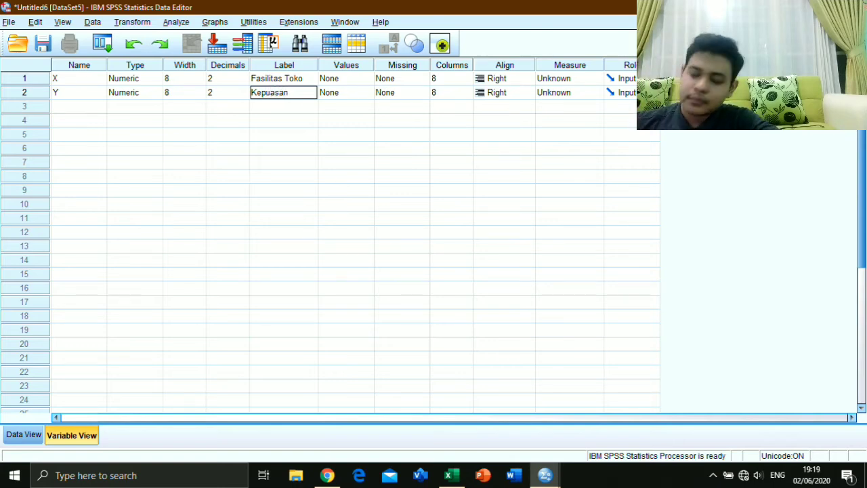
type("Pe")
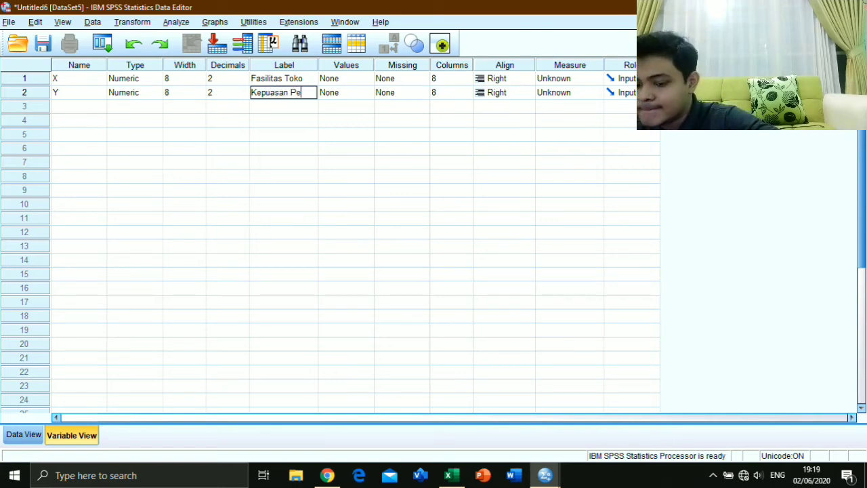
type("ngunjung")
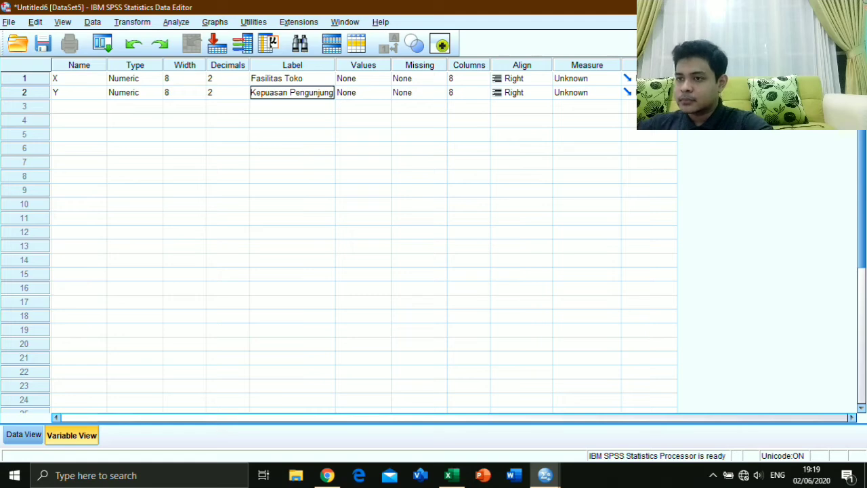
left_click(224, 107)
left_click(292, 93)
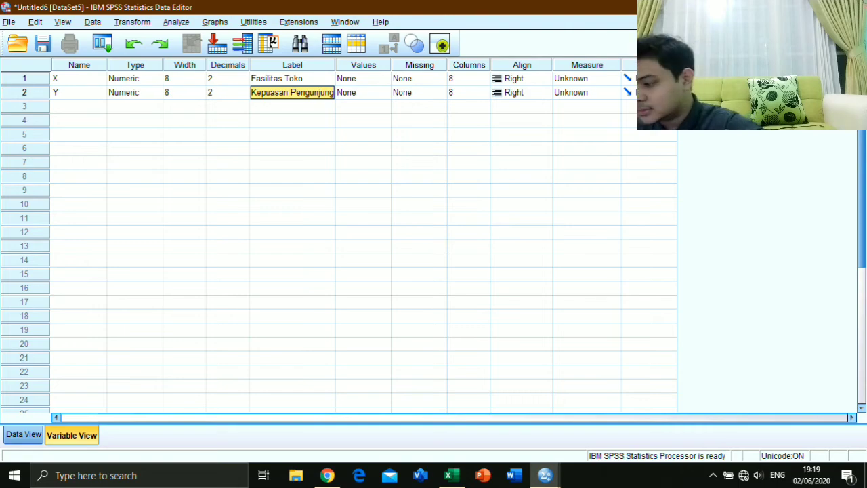
In the Excel workbook DATA UAS SPSS, copy the Uji Regresi Linier values for Fasilitas Toko and Tingkat Kepuasan Pengunjung, cells I43:K92
left_click(452, 475)
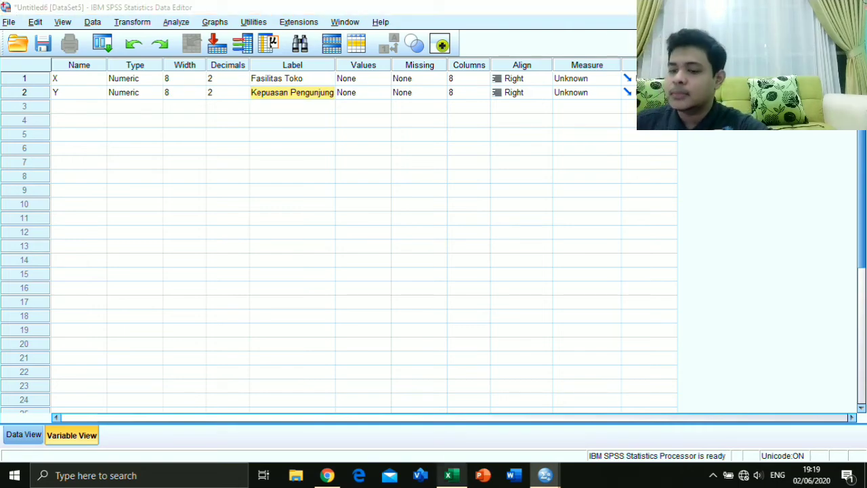
left_click(449, 475)
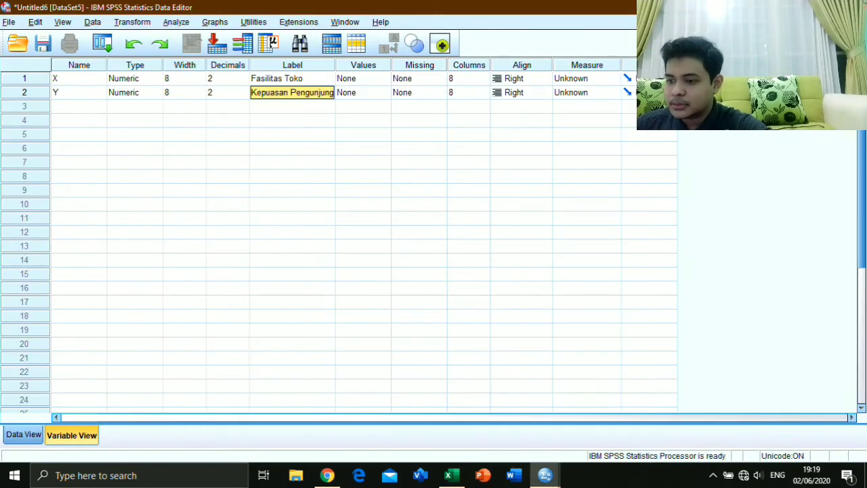
left_click(24, 434)
left_click(448, 475)
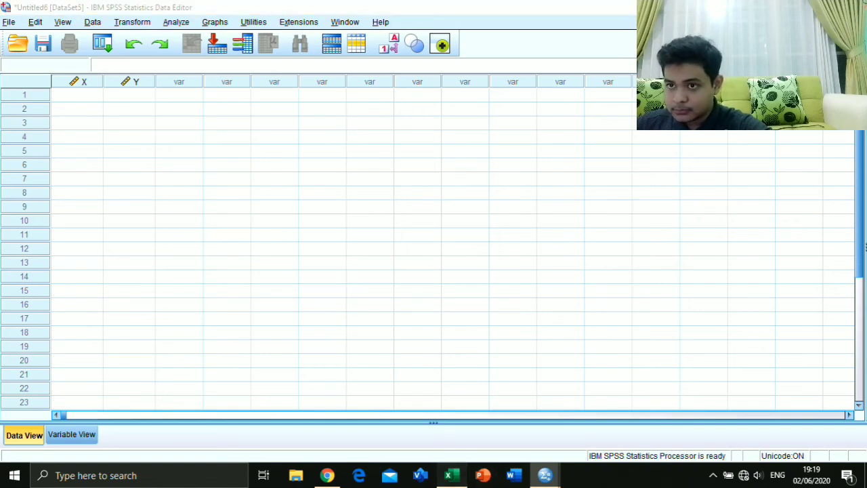
scroll(434, 285, "down", 1)
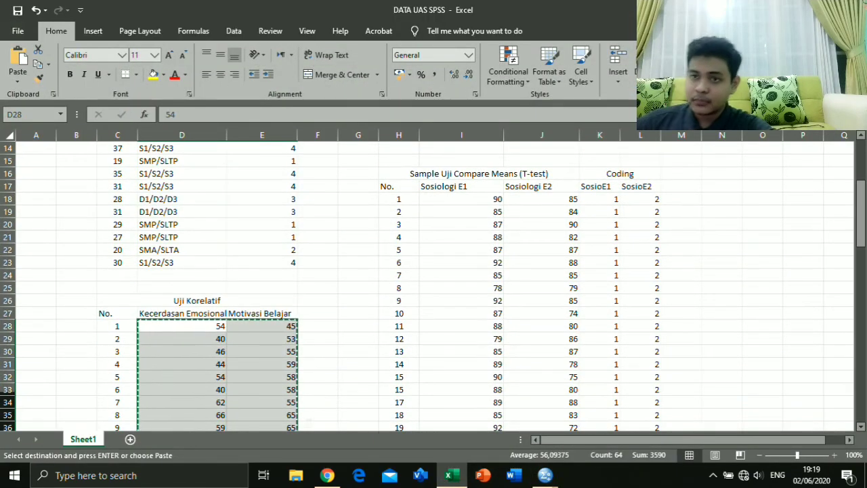
scroll(433, 284, "down", 5)
scroll(434, 284, "down", 5)
scroll(433, 284, "up", 2)
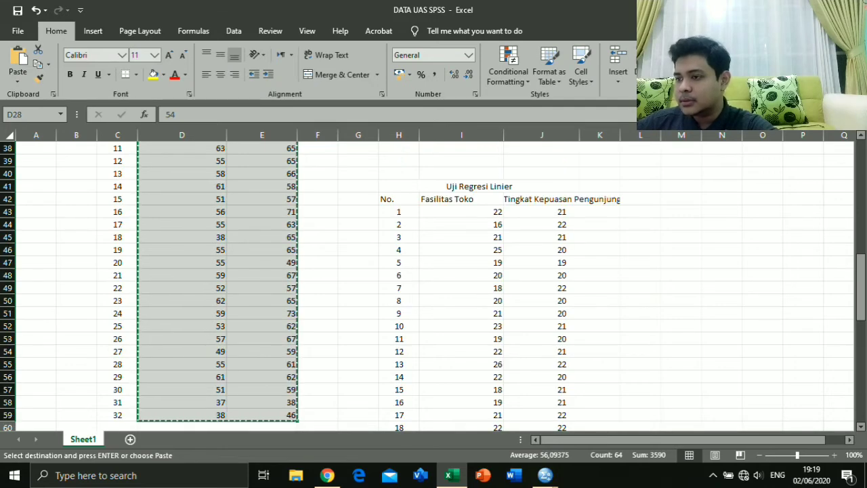
left_click_drag(474, 211, 616, 409)
left_click(681, 237)
right_click(544, 406)
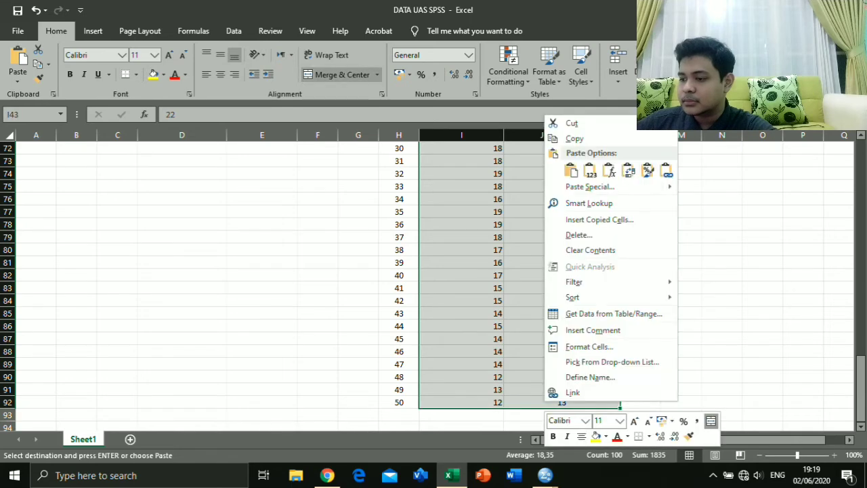
left_click(575, 139)
scroll(574, 163, "up", 13)
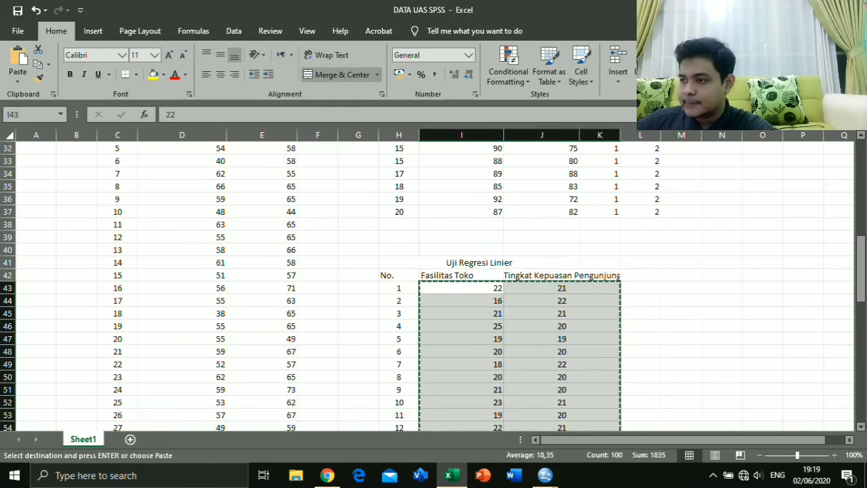
Return to SPSS and paste the copied regression values into the new dataset, starting at row 1 of column X
left_click(452, 476)
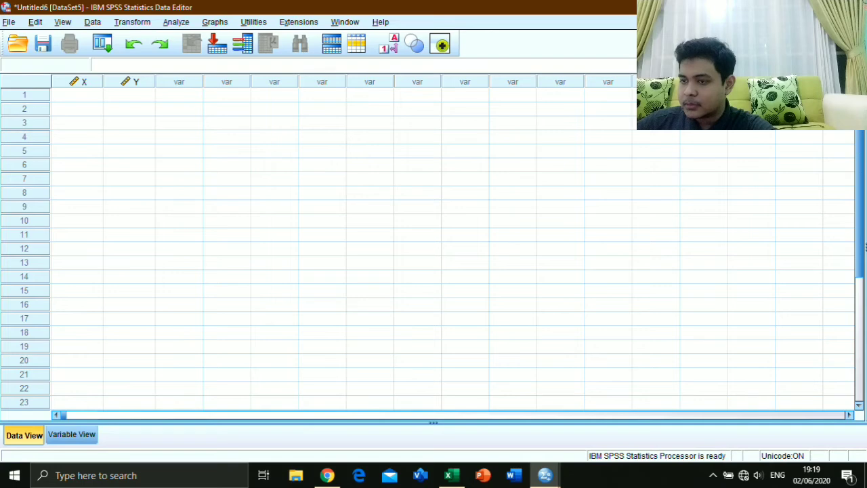
left_click(80, 99)
right_click(81, 100)
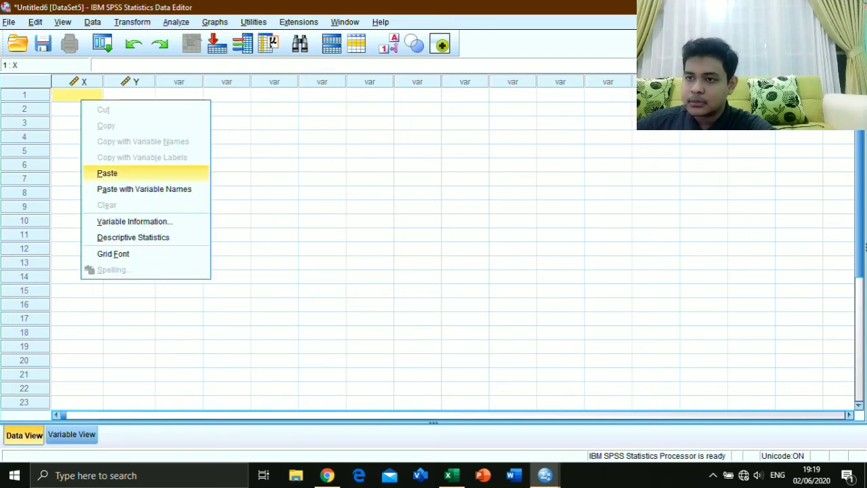
left_click(107, 174)
Clear the extra empty variable beside column Y and show the variable definitions
left_click(181, 92)
right_click(181, 91)
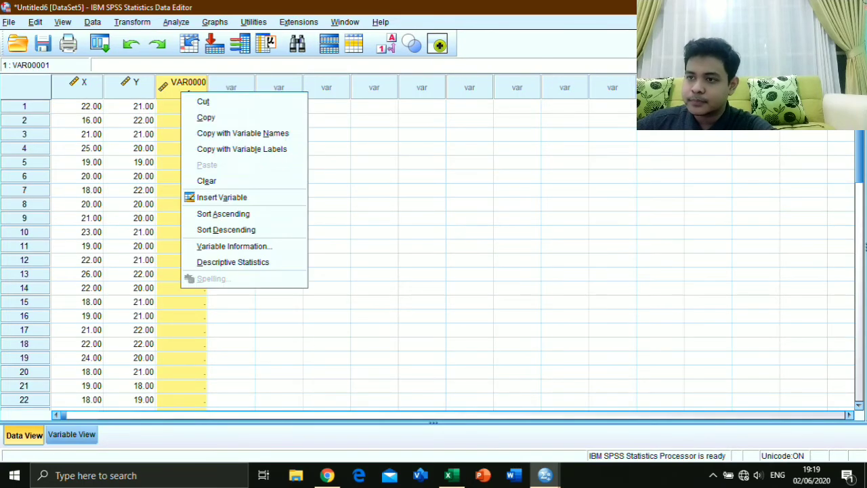
left_click(206, 180)
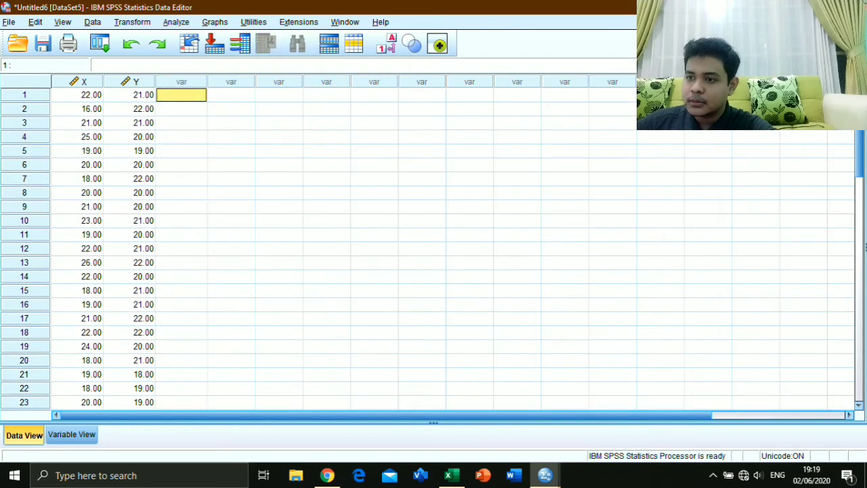
left_click(72, 434)
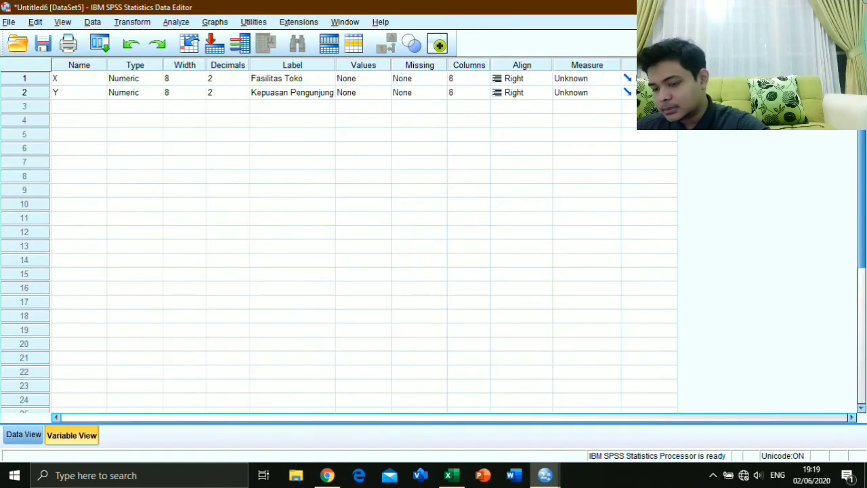
Set up a linear regression with Fasilitas Toko [X] as the independent variable and Kepuasan Pengunjung [Y] as the dependent variable
left_click(176, 21)
mouse_move(214, 22)
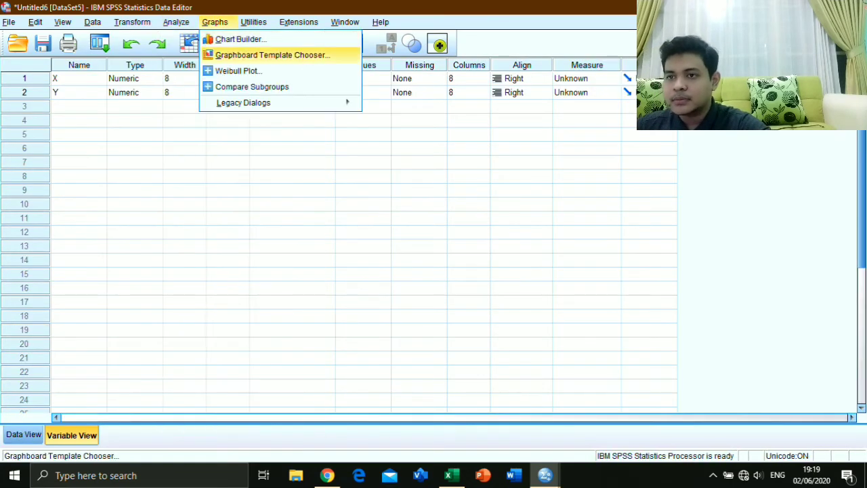
mouse_move(243, 102)
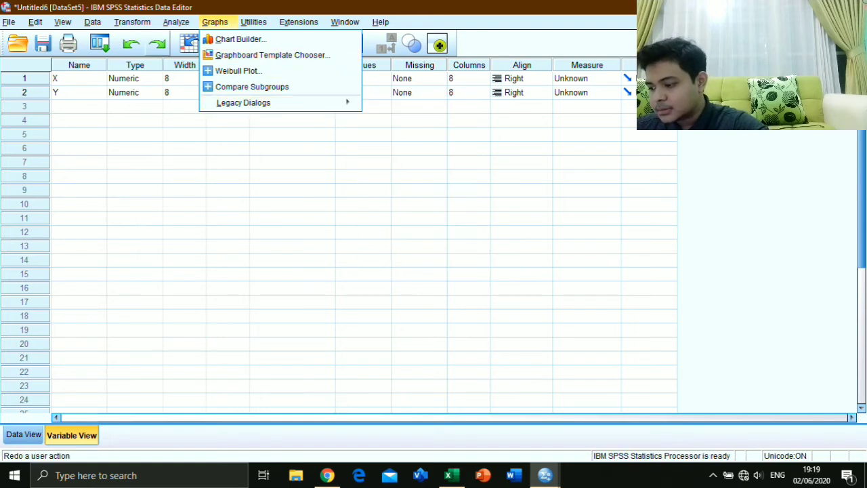
left_click(176, 21)
left_click(177, 22)
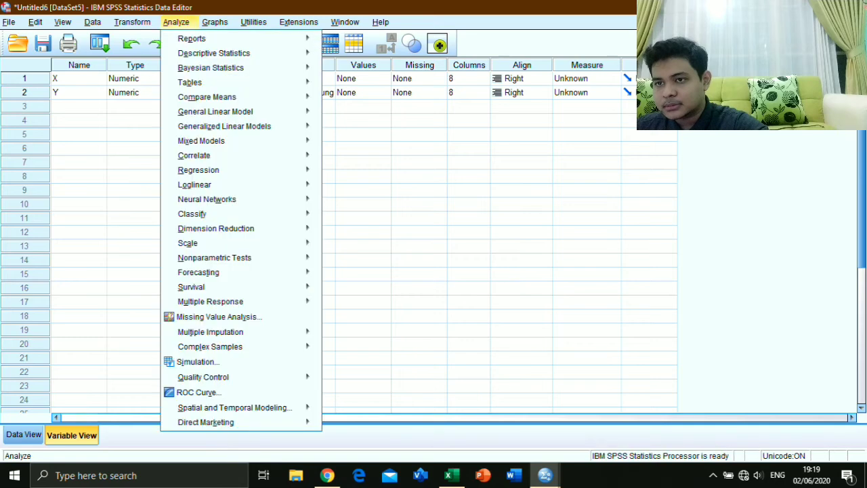
mouse_move(203, 170)
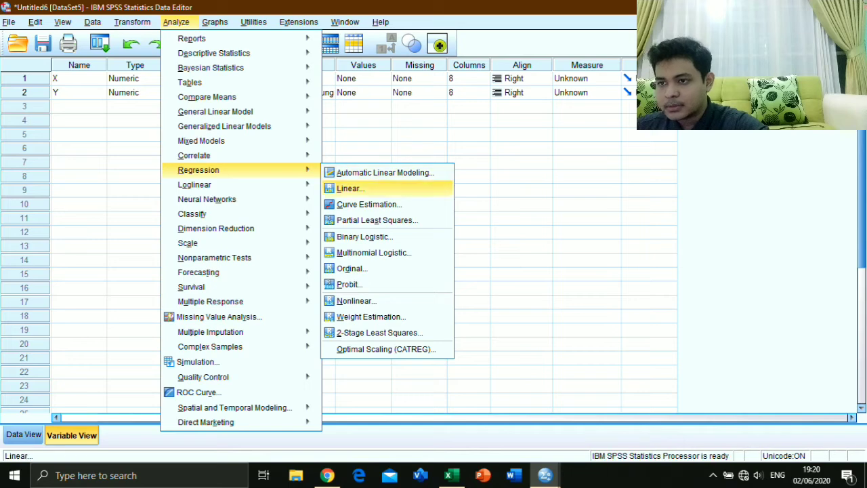
left_click(350, 189)
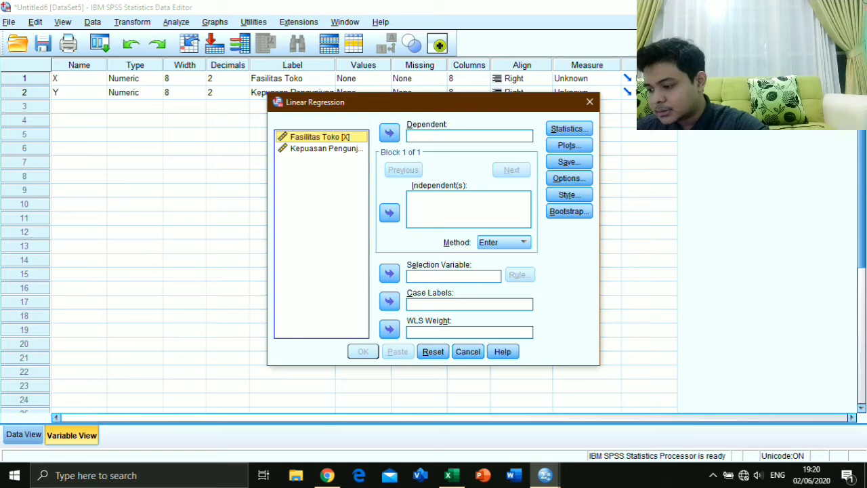
left_click(389, 212)
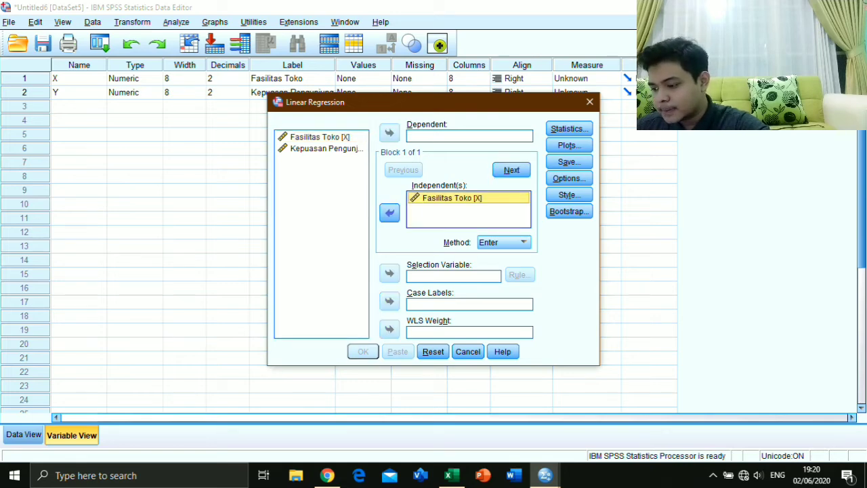
left_click(325, 148)
left_click(389, 132)
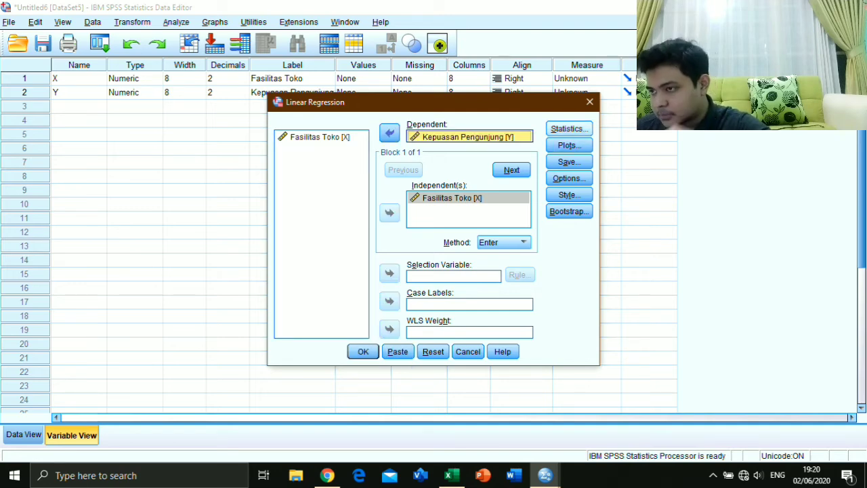
Check the regression's statistics options, keep the defaults, and run the linear regression
left_click(569, 128)
left_click(537, 136)
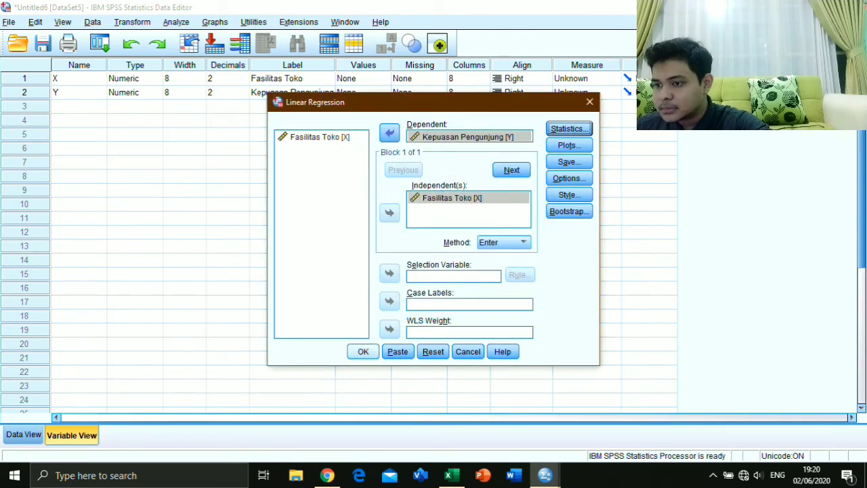
left_click(363, 351)
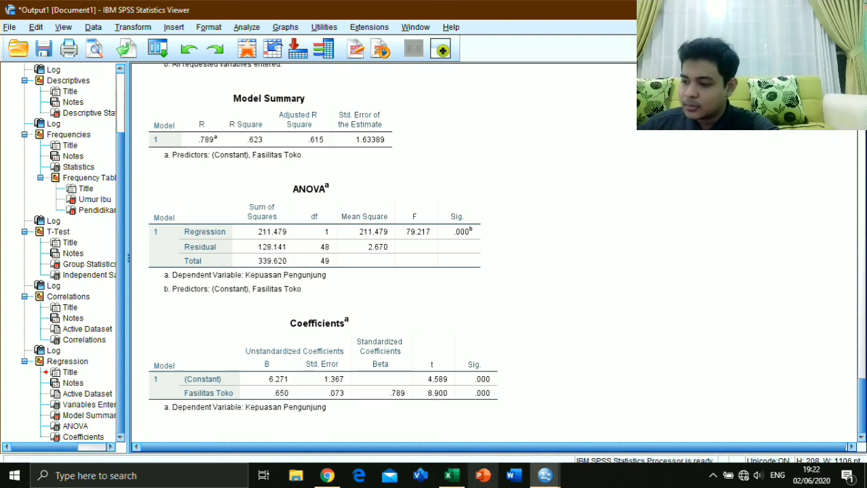
Switch to Word and create a blank document
left_click(514, 475)
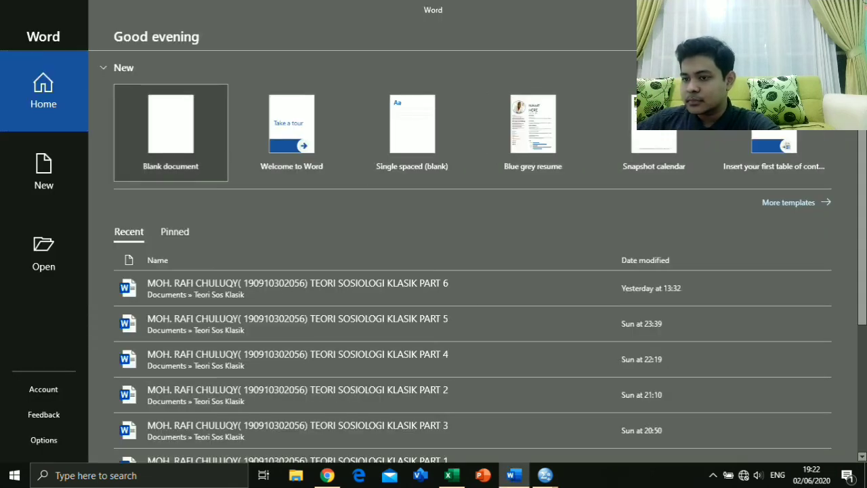
left_click(171, 133)
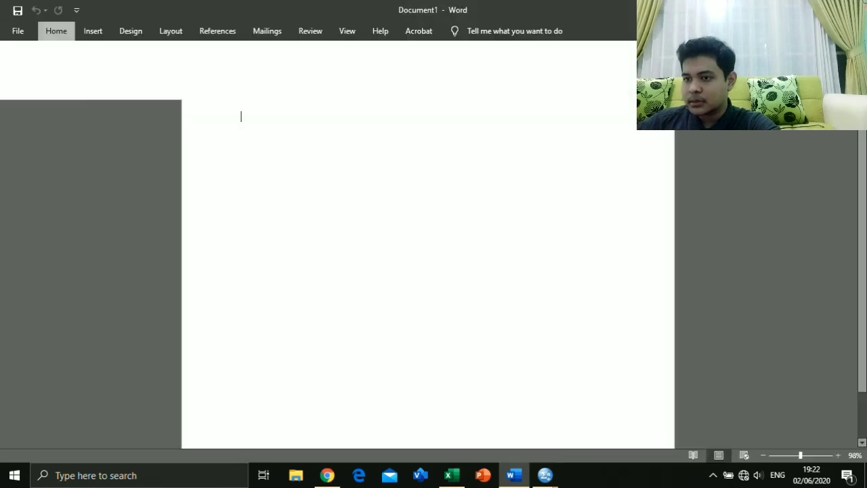
key("ctrl+shift+period")
key("ctrl+shift+period")
key("ctrl+shift+period")
key("ctrl+shift+period")
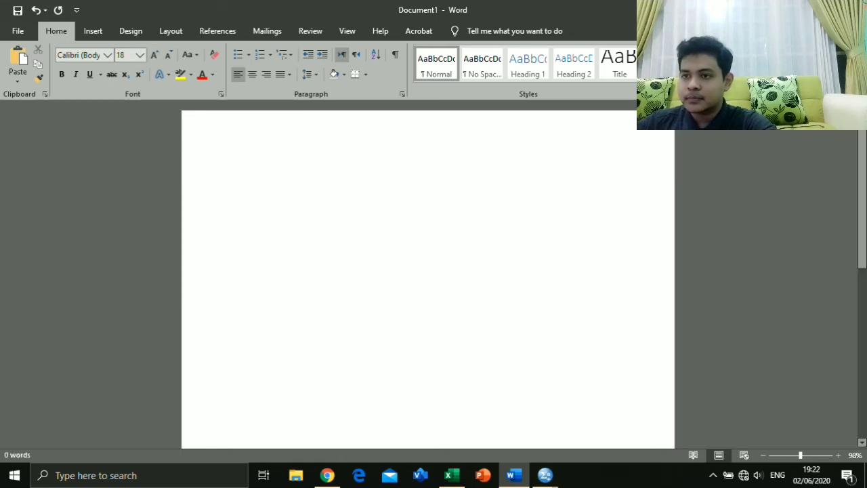
key("ctrl+space")
Write the general regression equation Y=a+bx on the first line, indented by one tab, at font size 20
key("Tab")
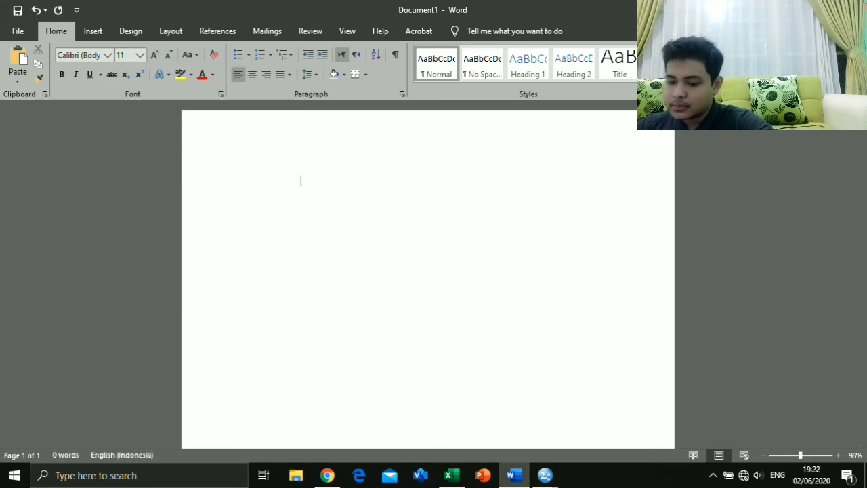
type("Y")
key("BackSpace")
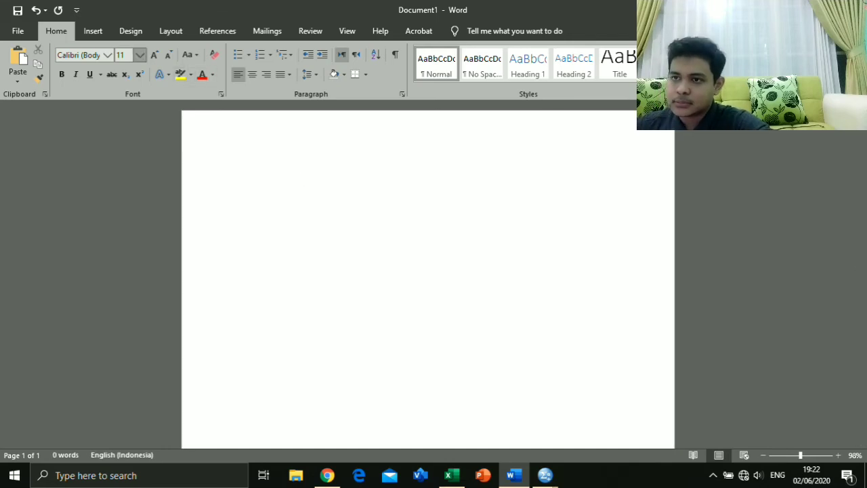
left_click(139, 55)
left_click(124, 166)
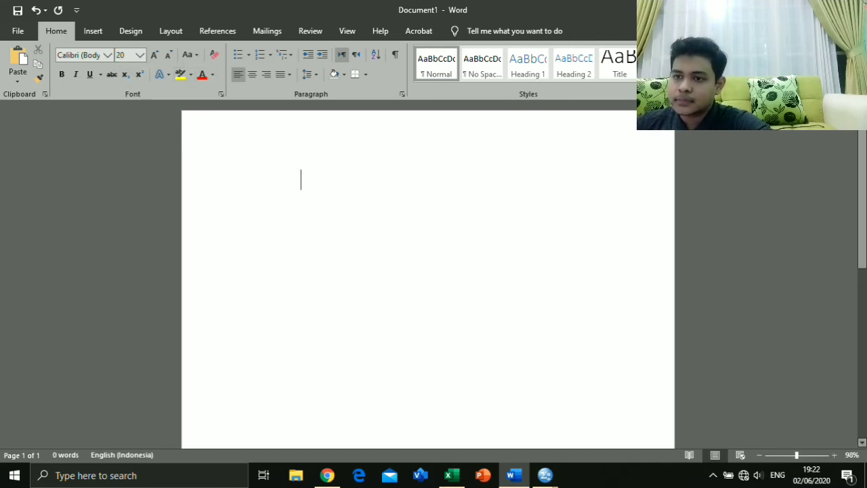
type("Y")
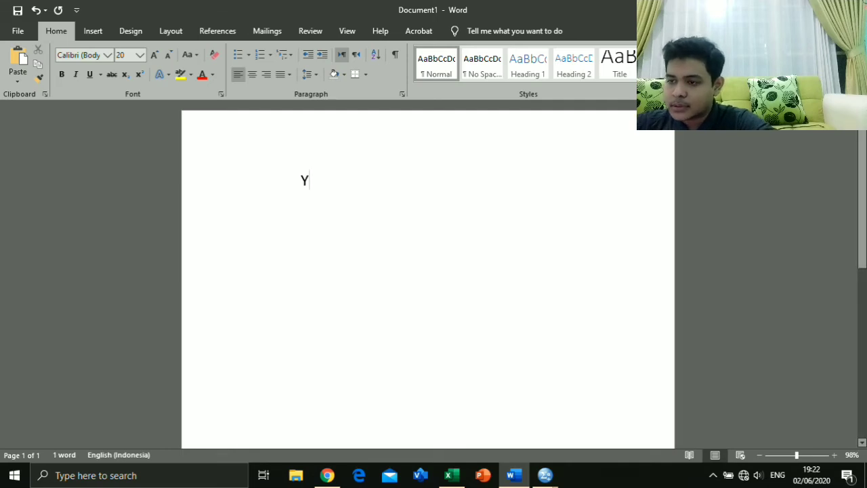
type("+")
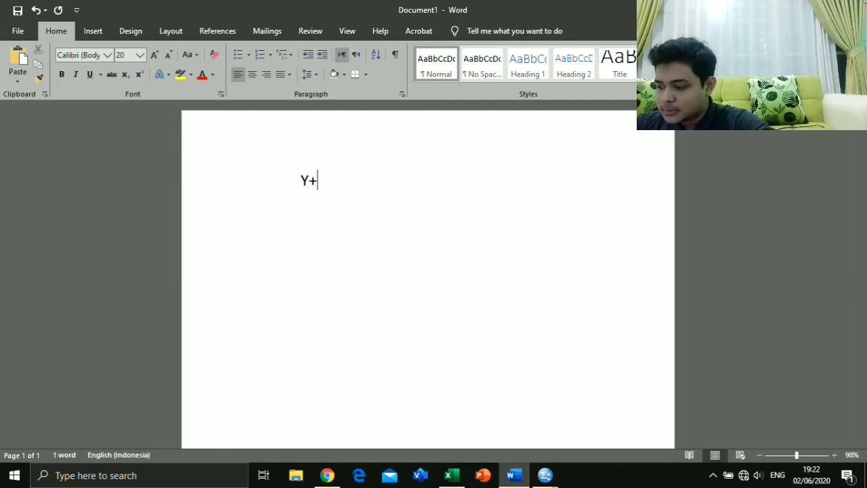
key("BackSpace")
type("=")
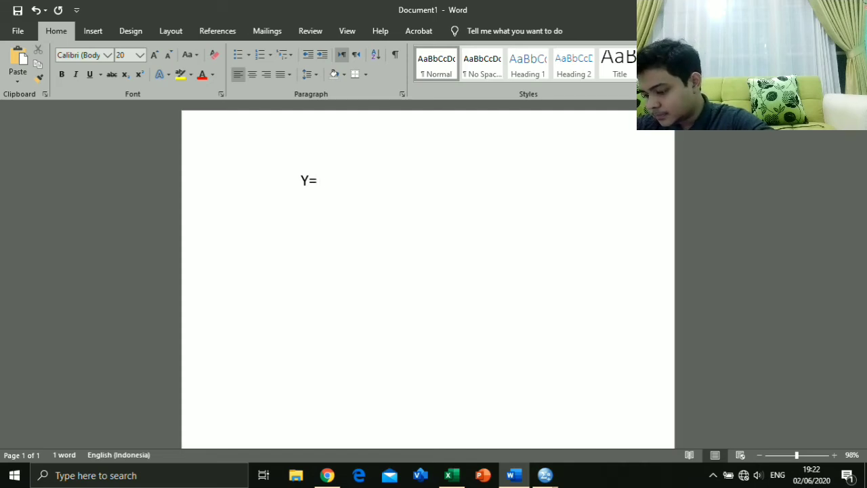
type("a")
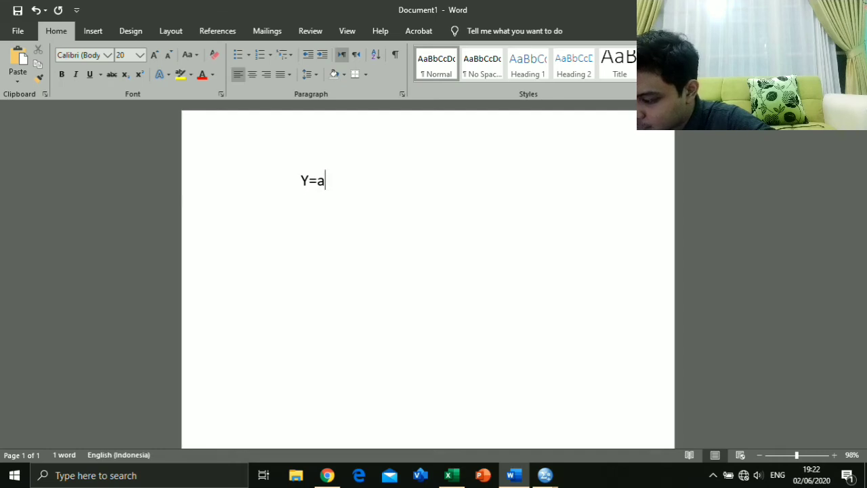
type("+")
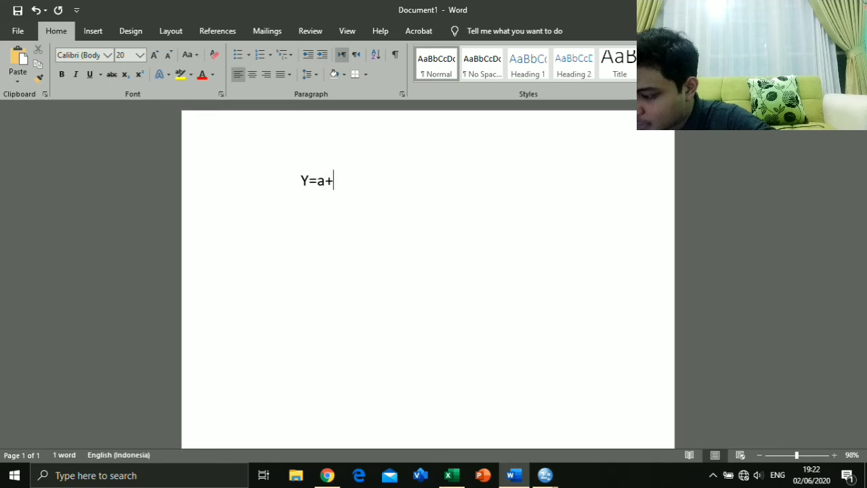
type("b")
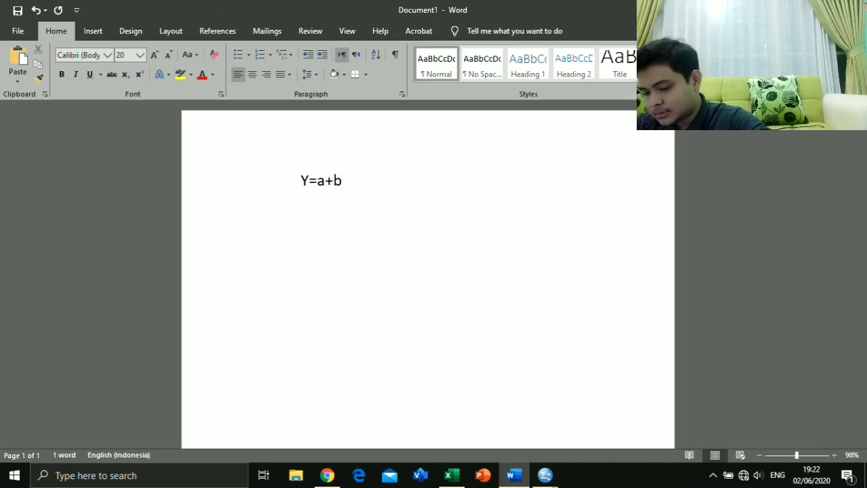
type("x")
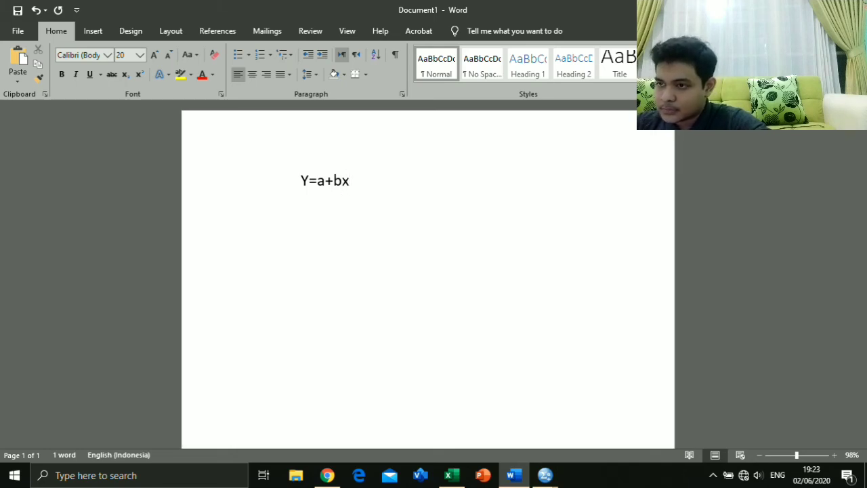
Remove the indent before the equation Y=a+bx so it starts at the page margin, and return to the end of the equation
key("Return")
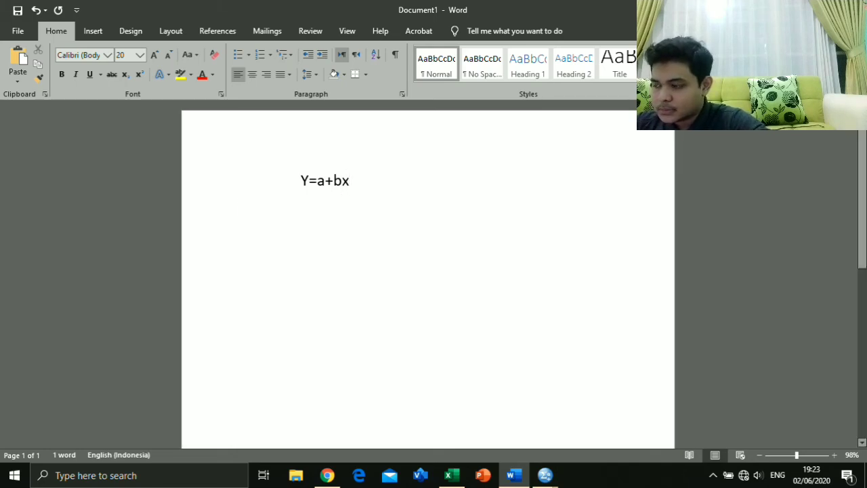
key("Up")
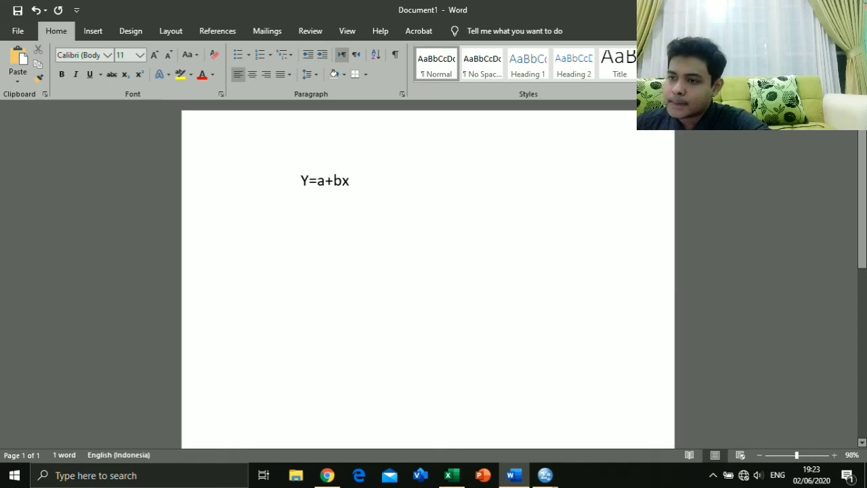
key("BackSpace")
key("BackSpace")
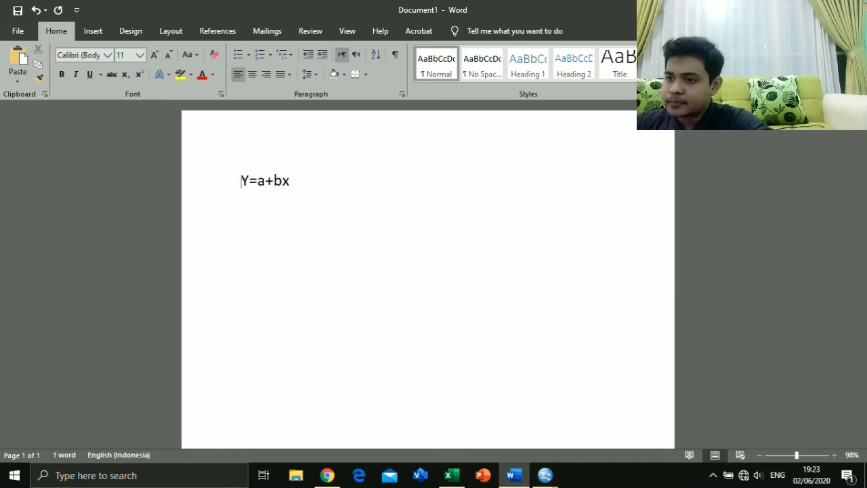
left_click(290, 180)
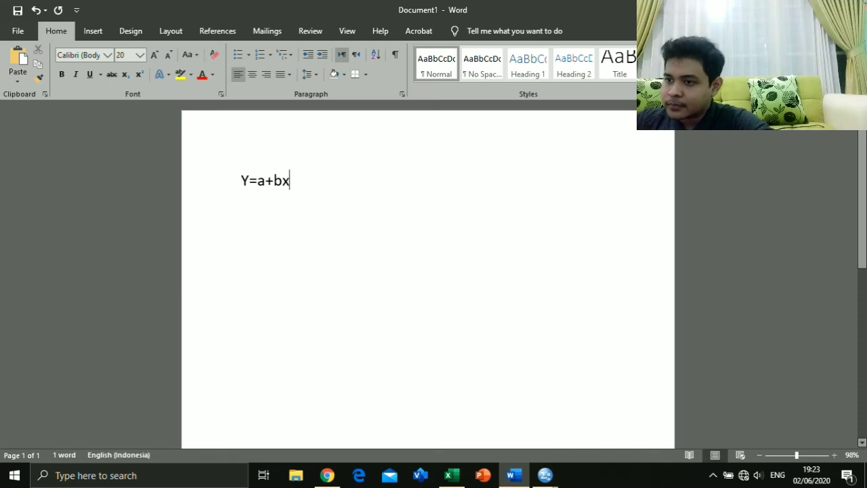
On the line below the general equation, write the fitted regression equation Y=6,271+0,650x and start another line
key("Return")
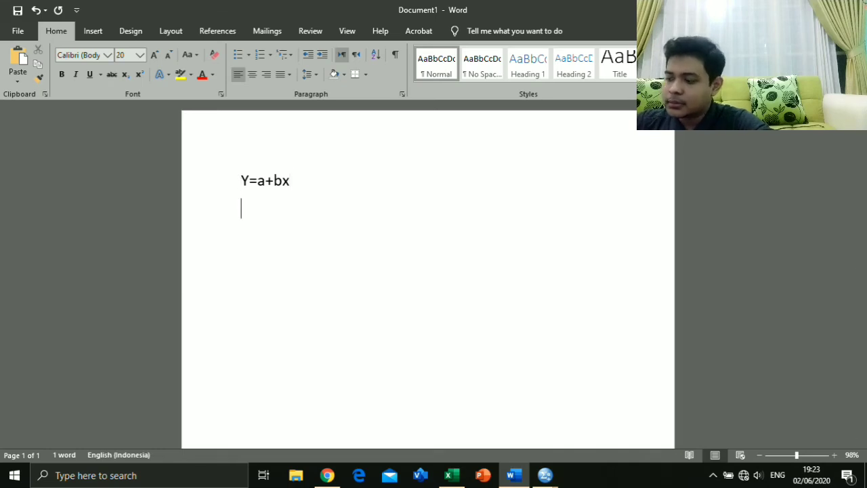
type("Y+")
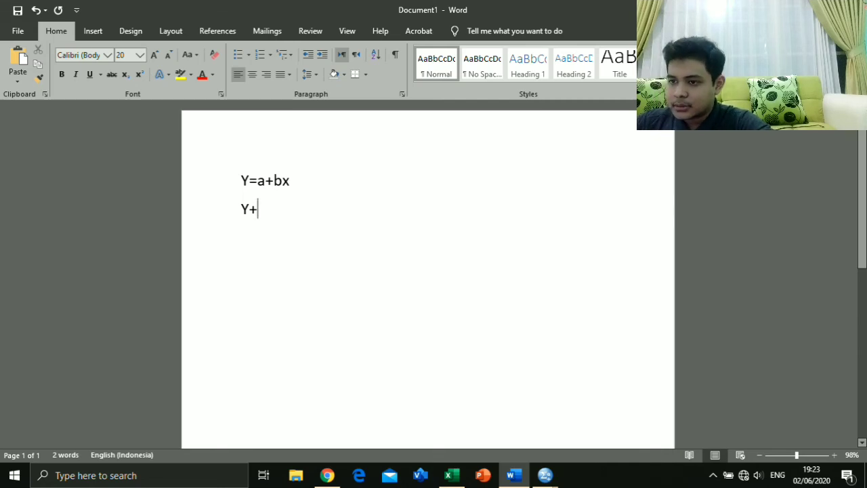
key("BackSpace")
type("=")
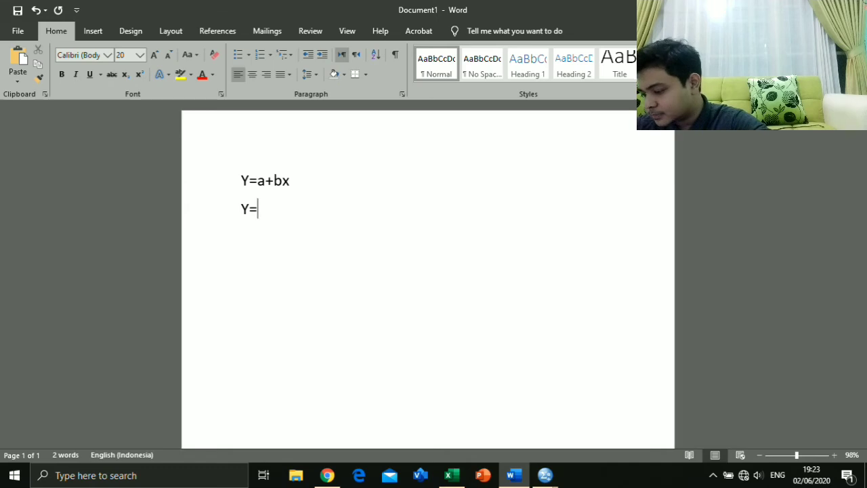
type("6,271")
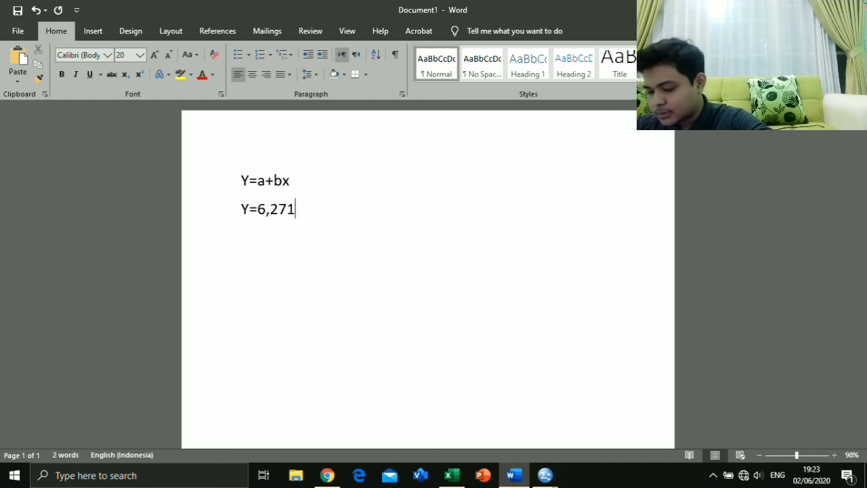
type("+")
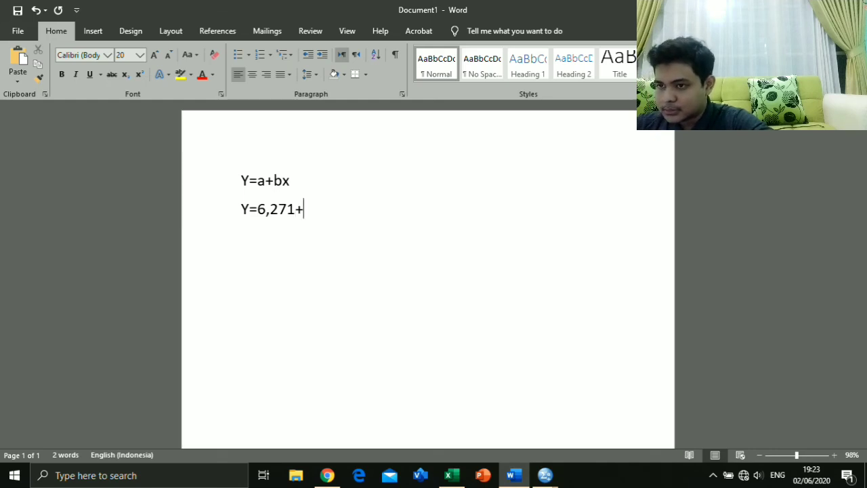
type("0,")
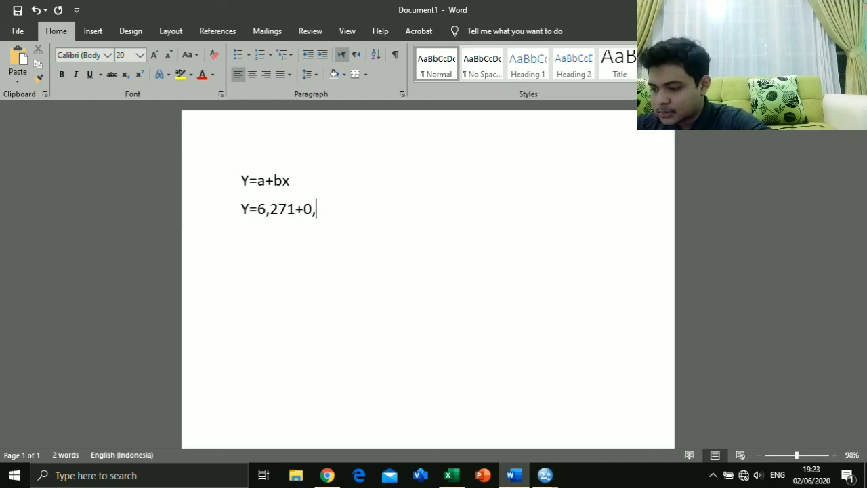
type("6")
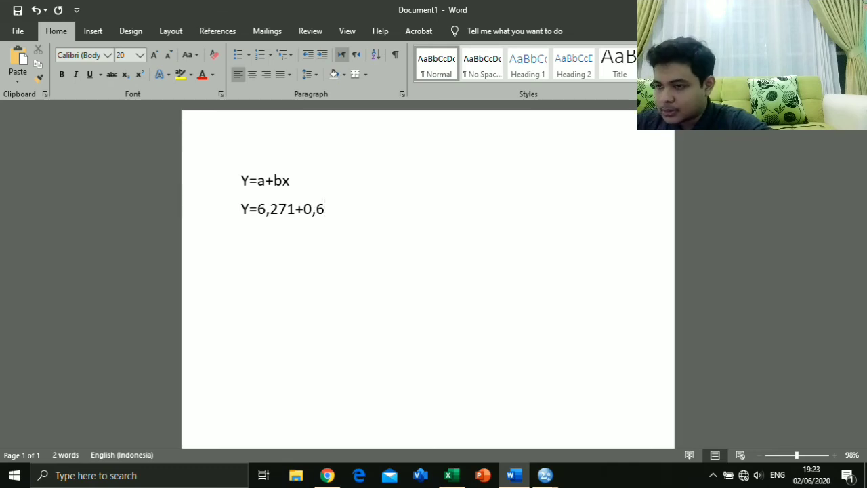
type("50x")
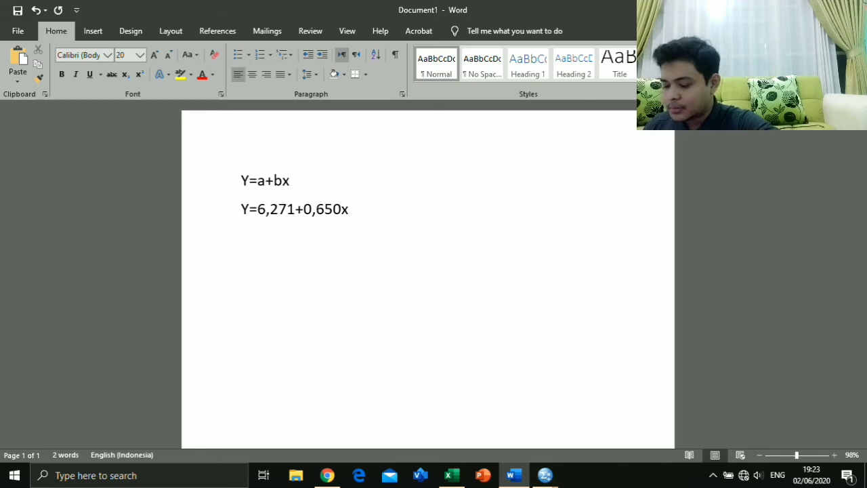
key("Return")
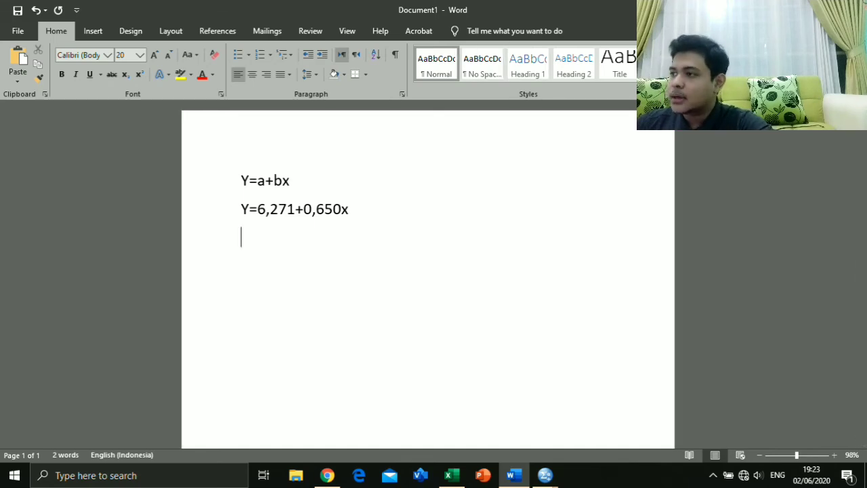
Review the regression output in SPSS, minimise its windows, and bring up t-tabel-pdf.pdf in Chrome
key("alt+Tab")
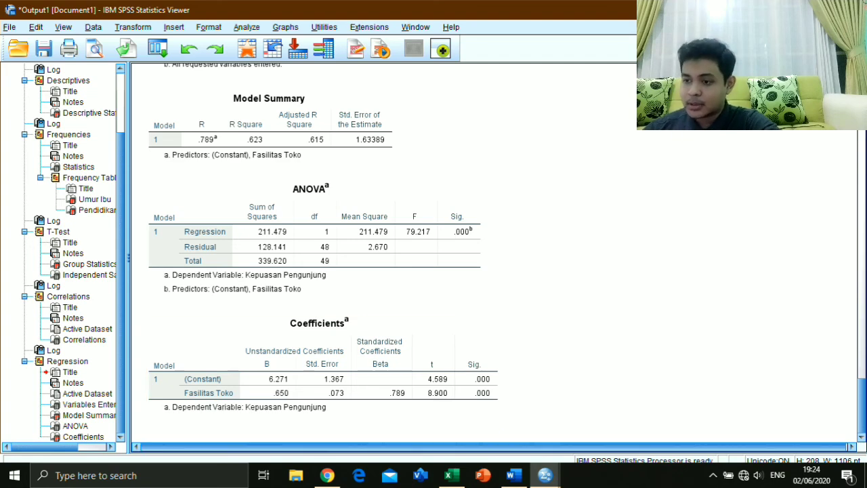
mouse_move(513, 475)
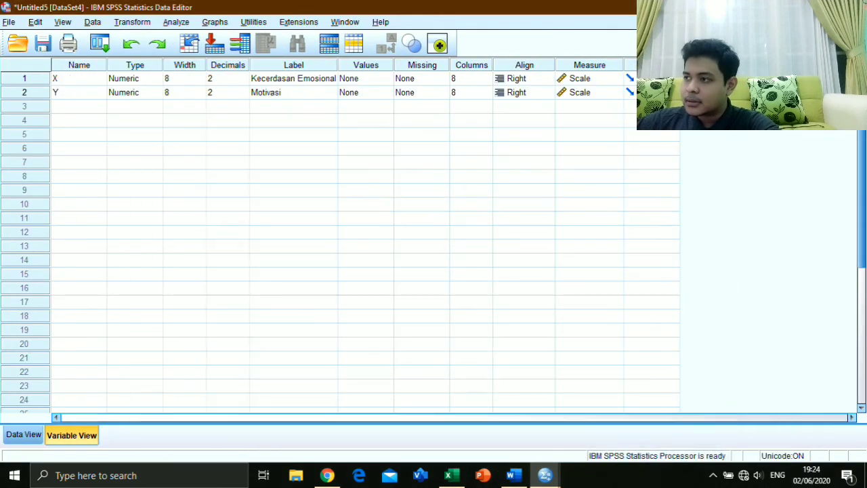
left_click(793, 7)
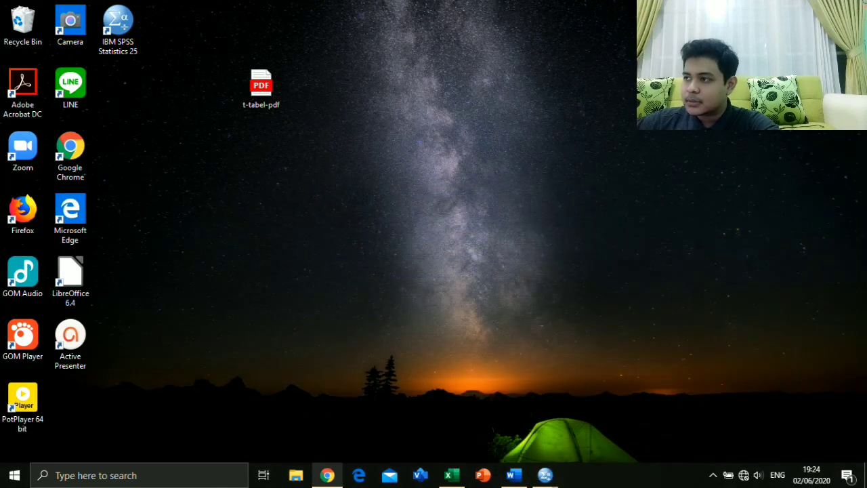
left_click(327, 476)
left_click(85, 12)
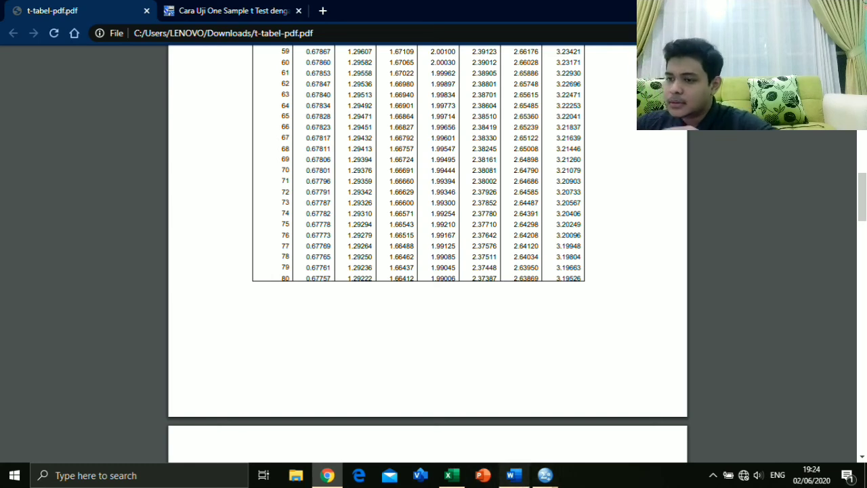
Switch to the Word document and write the degrees-of-freedom formula Df= N-K below the regression equation, followed by a new line
left_click(514, 475)
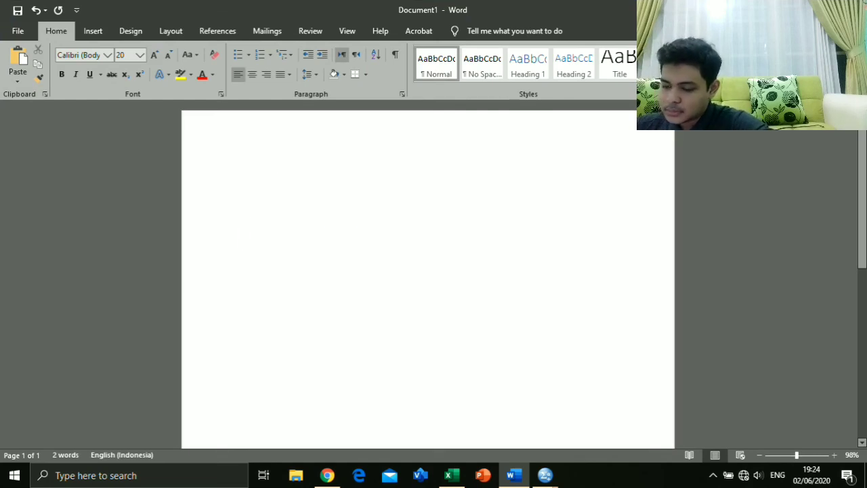
type("df")
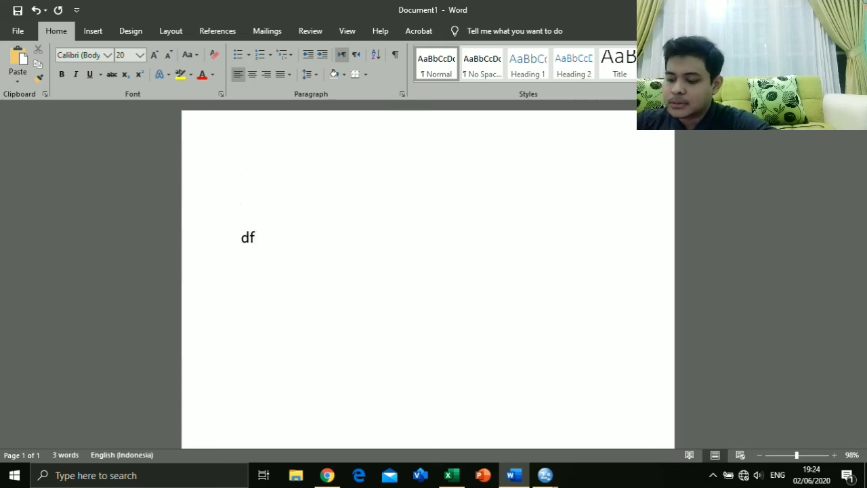
type("=")
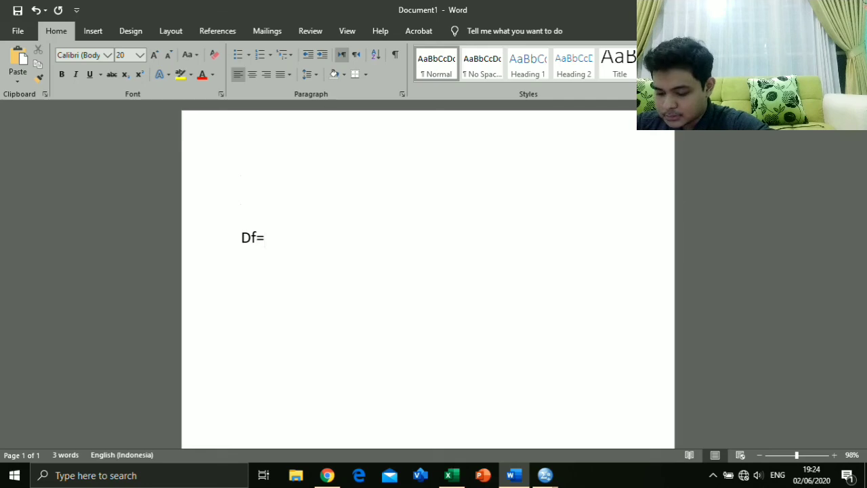
type(" N")
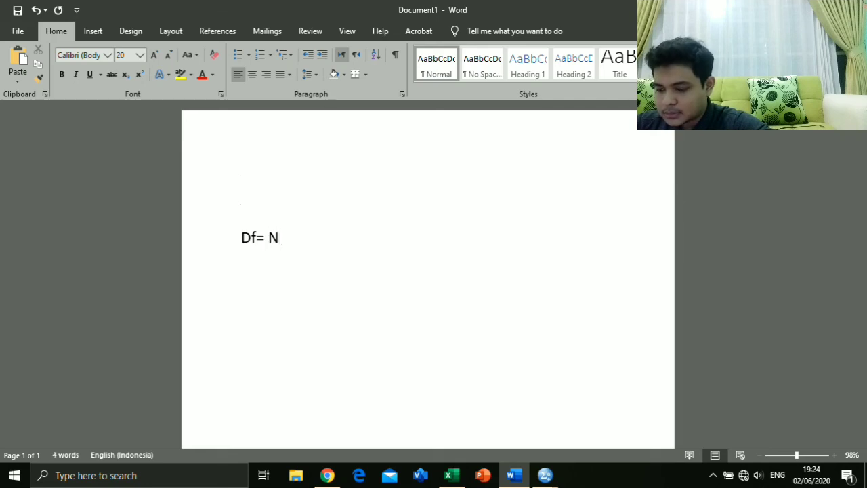
type("-")
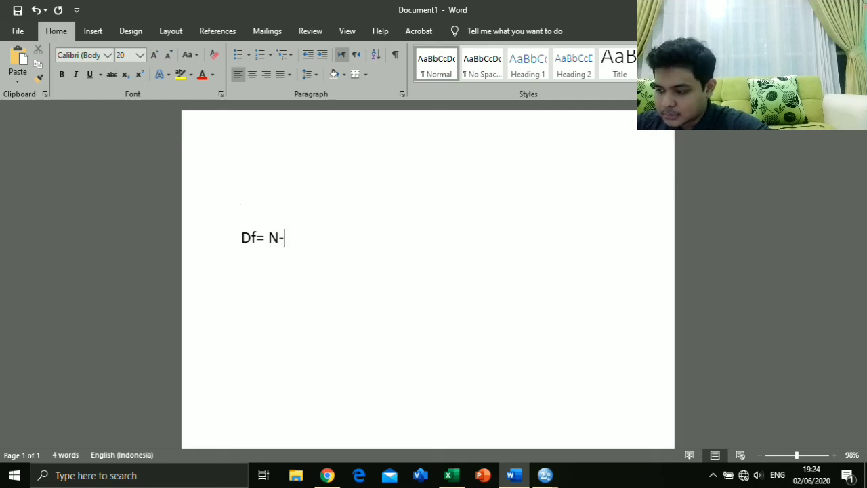
type("K")
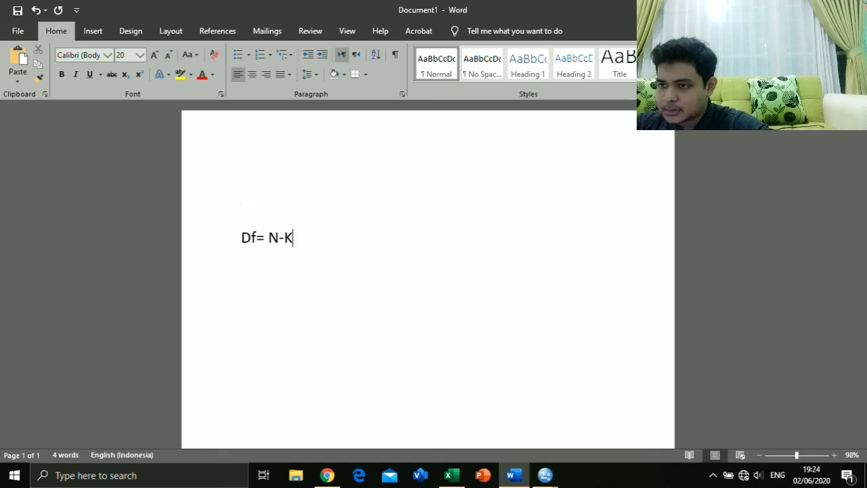
key("Return")
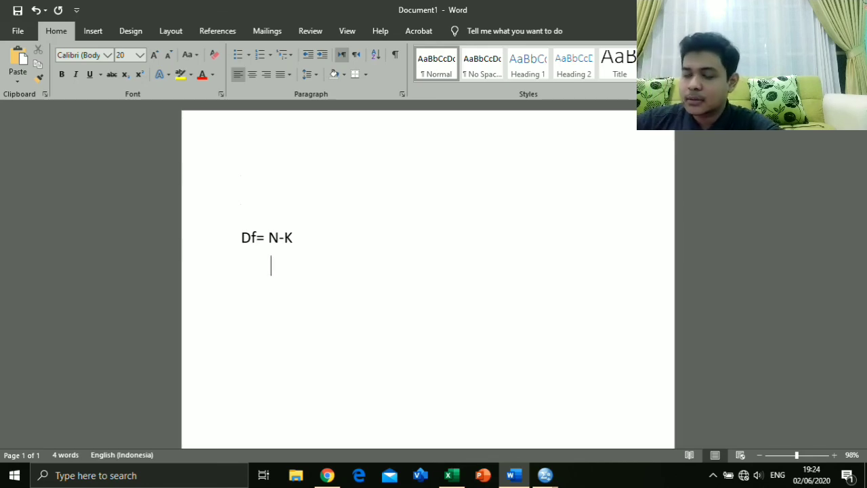
Write the calculation 50-2 and its result 48 on two indented lines under the Df formula, and start another line
type("50")
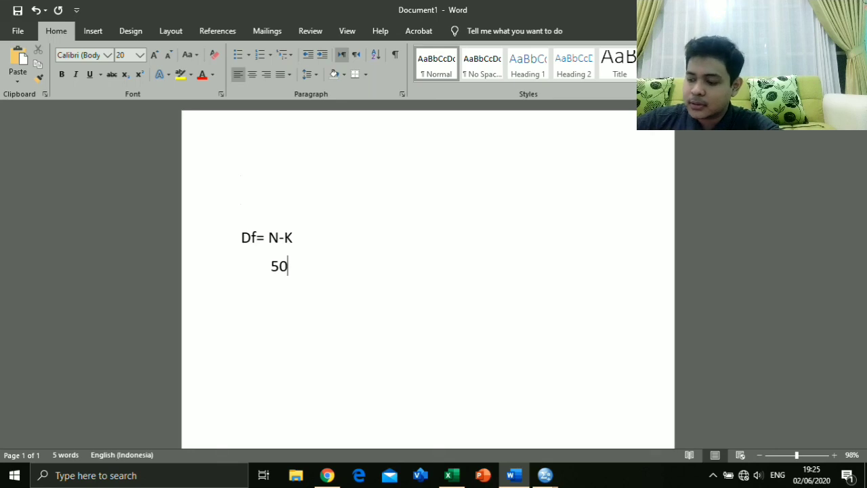
type("-")
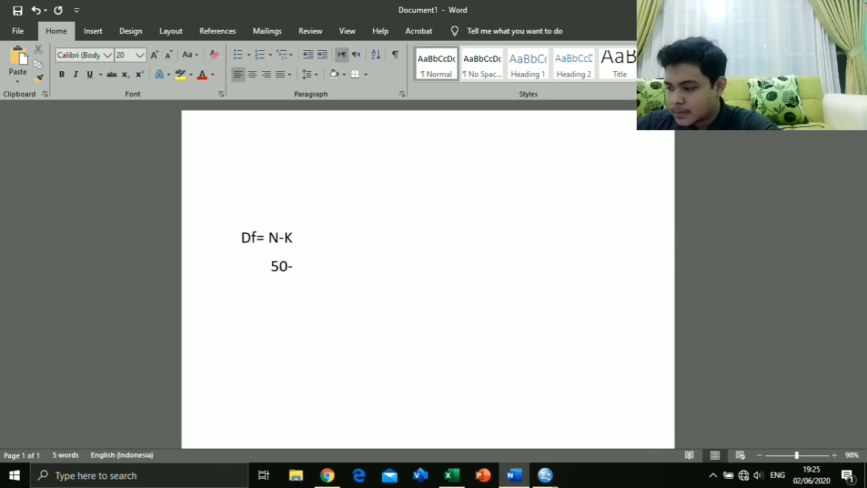
type("2")
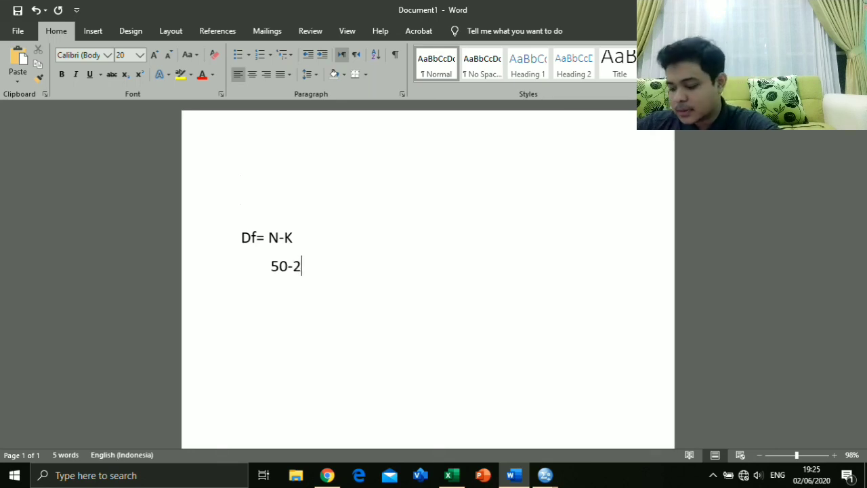
key("Return")
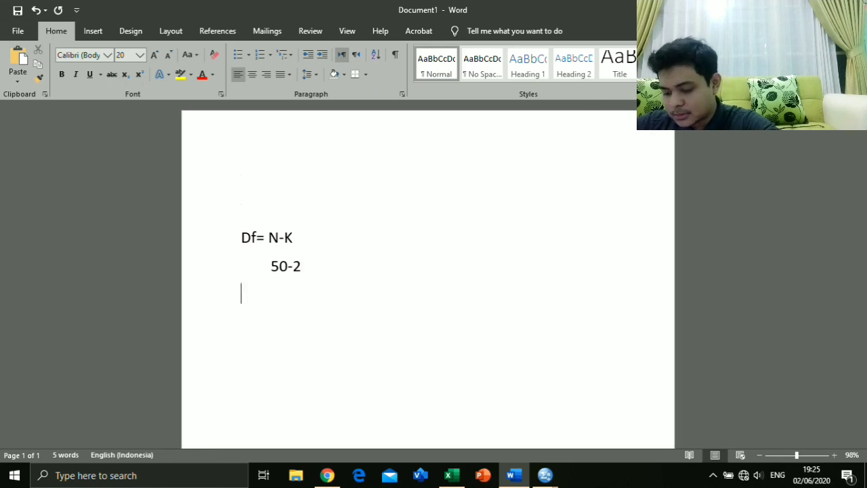
key("Tab")
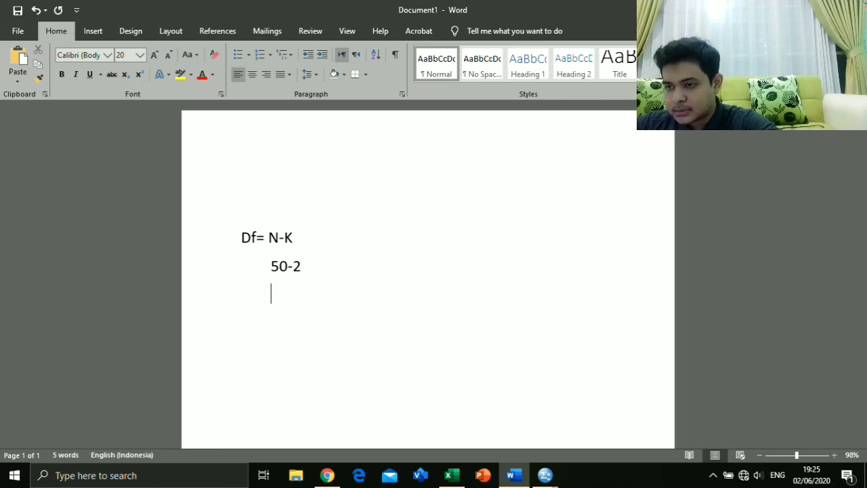
type("4")
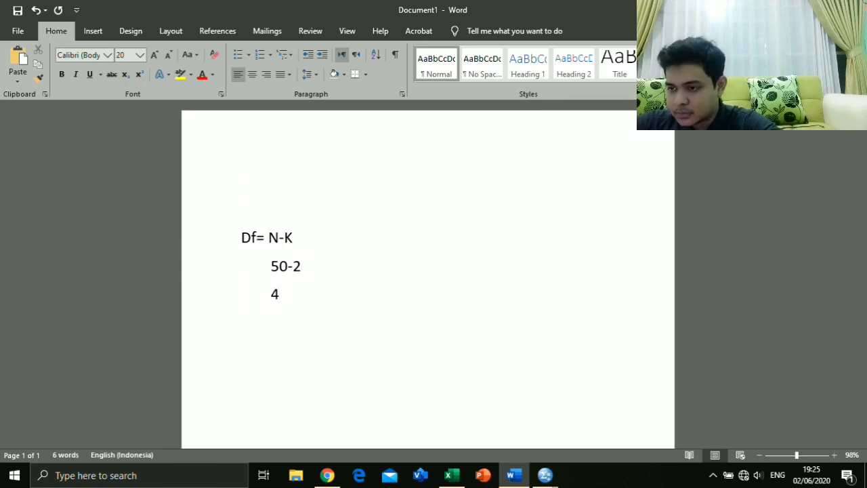
type("8")
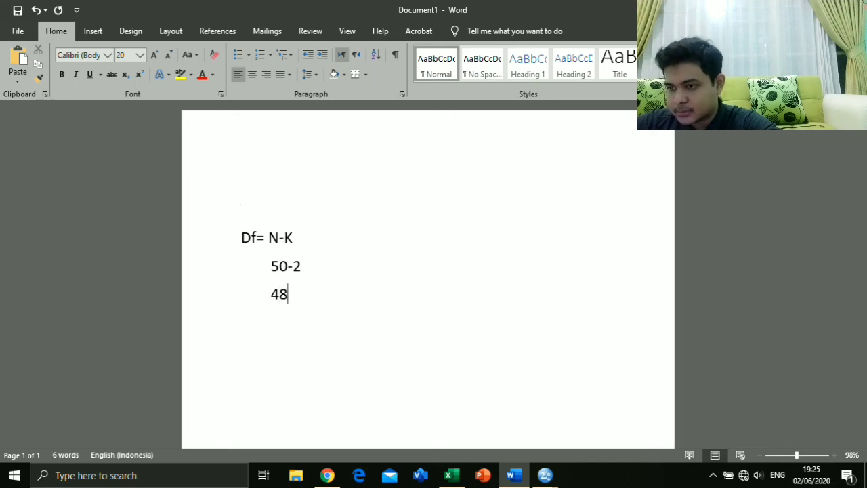
key("Return")
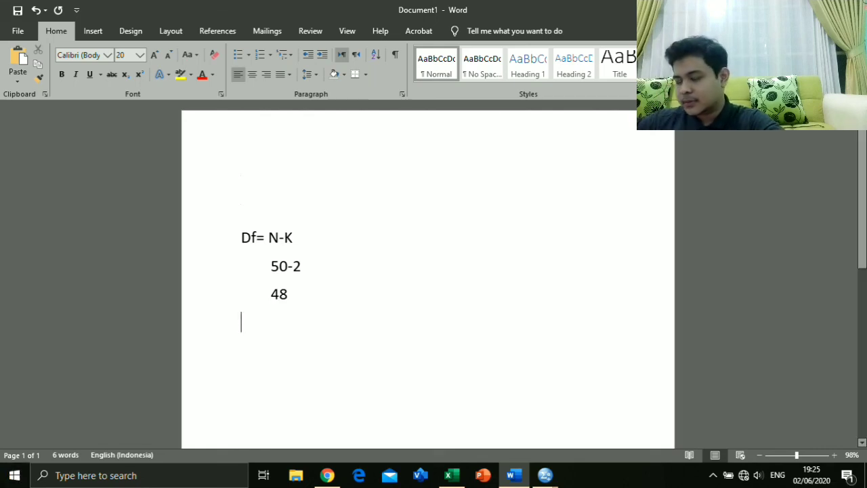
Write the significance level as 5%=0,025/2,5 at the margin below the 48
type("5")
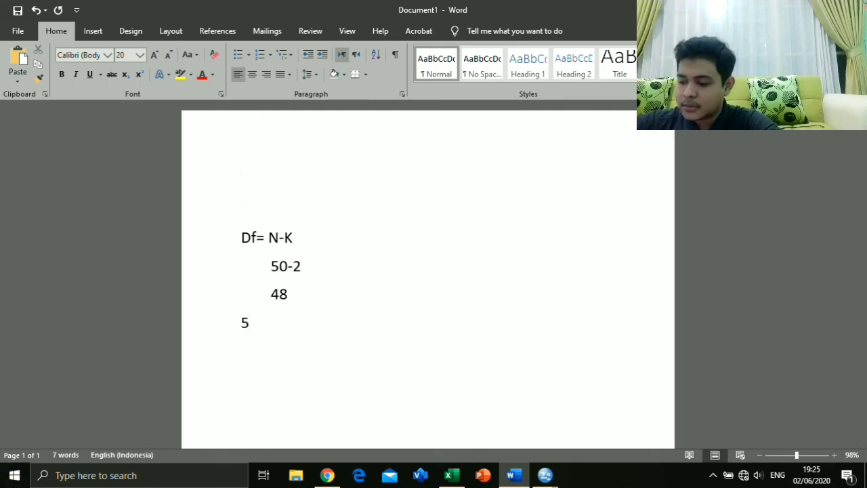
type("%")
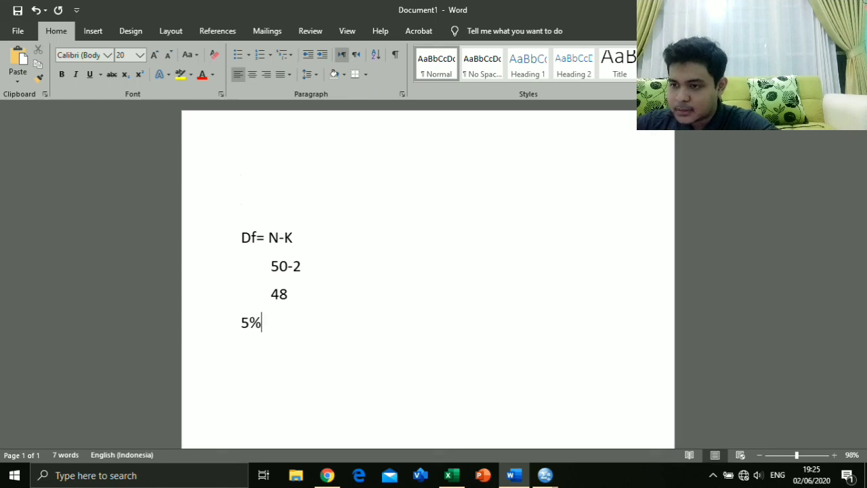
type("=")
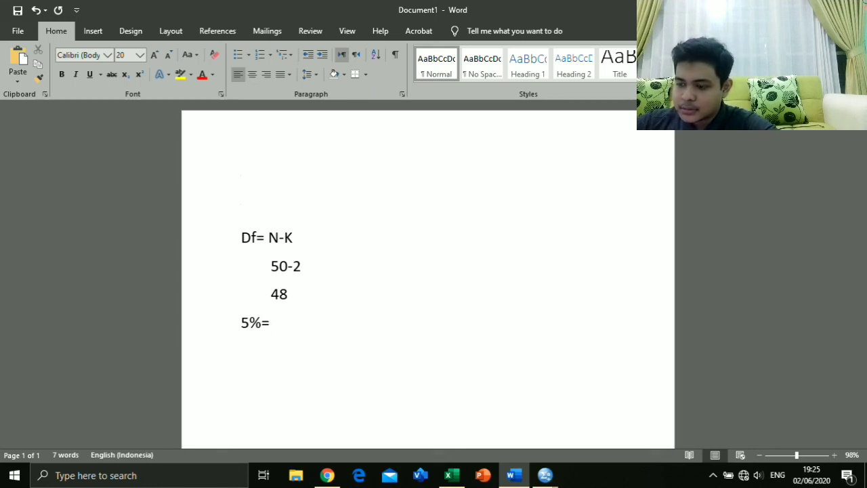
type("0")
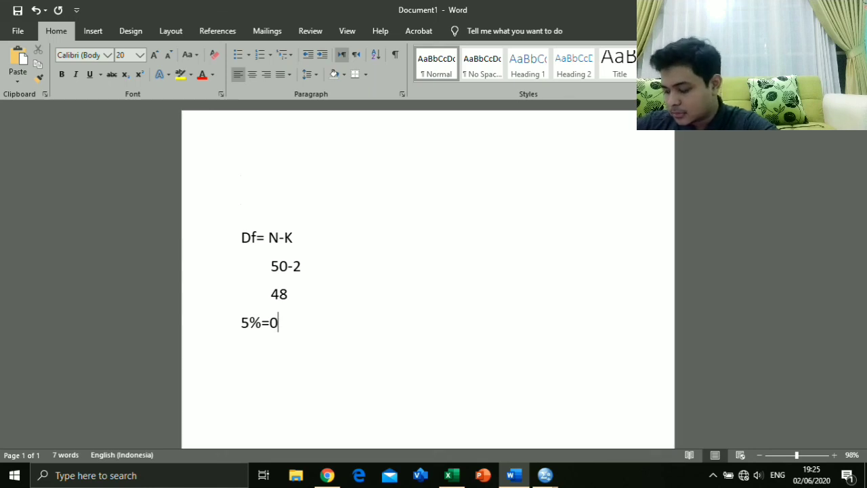
type(",02")
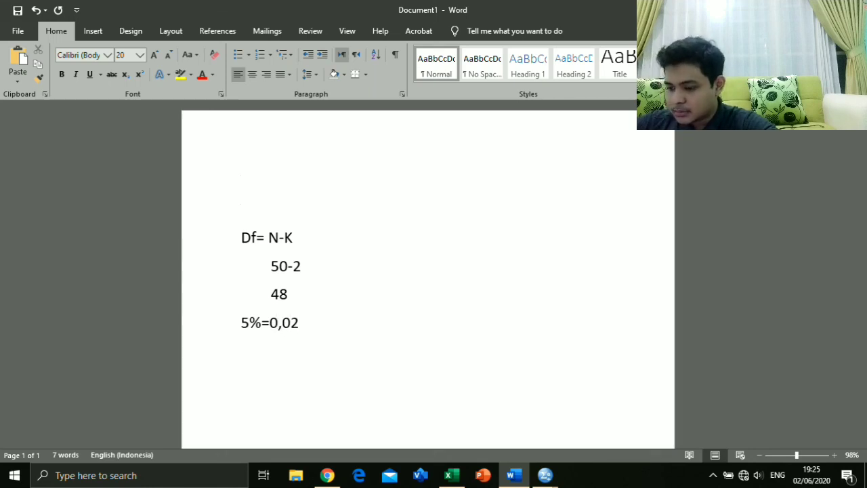
type("5")
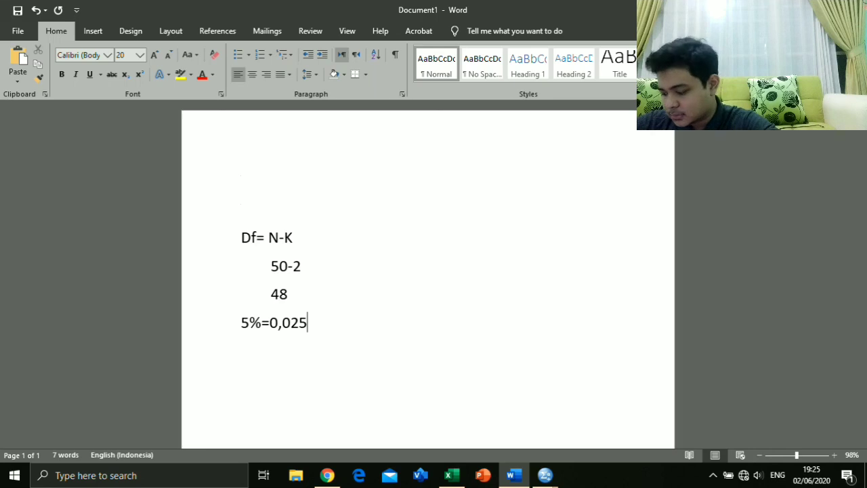
type("/2,5")
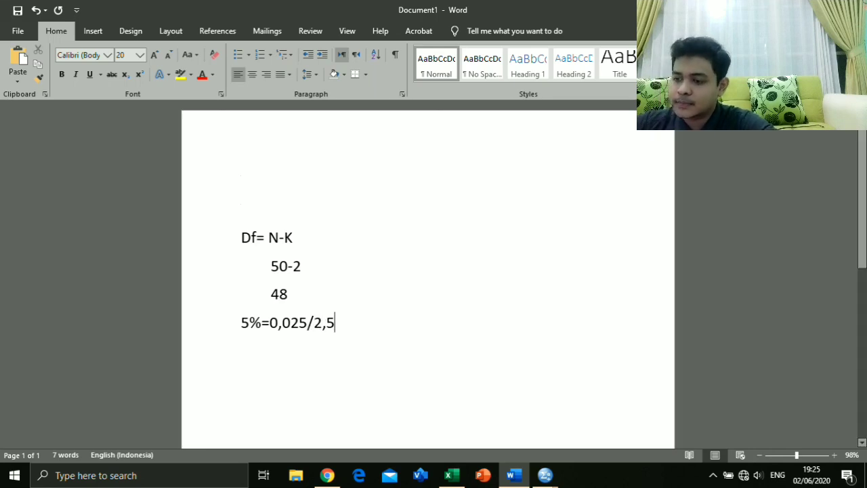
Switch to t-tabel-pdf.pdf in Chrome and find the t distribution table covering df = 41 - 80
key("alt+Tab")
scroll(427, 271, "up", 13)
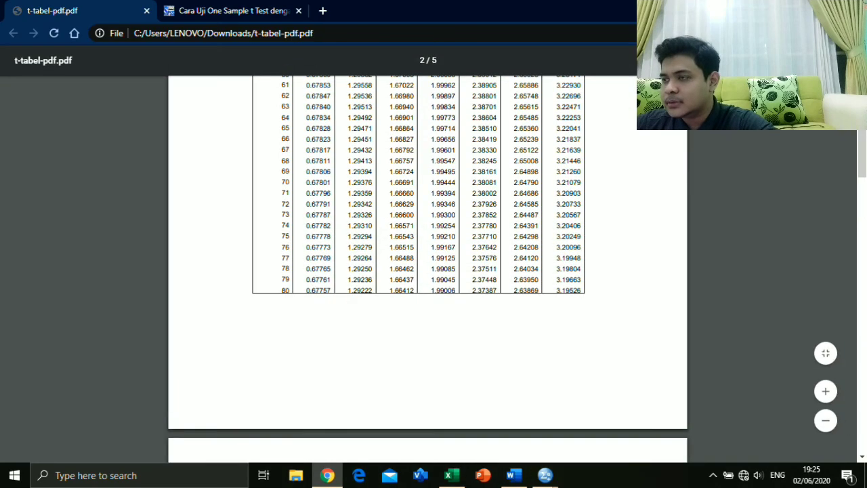
scroll(427, 271, "down", 15)
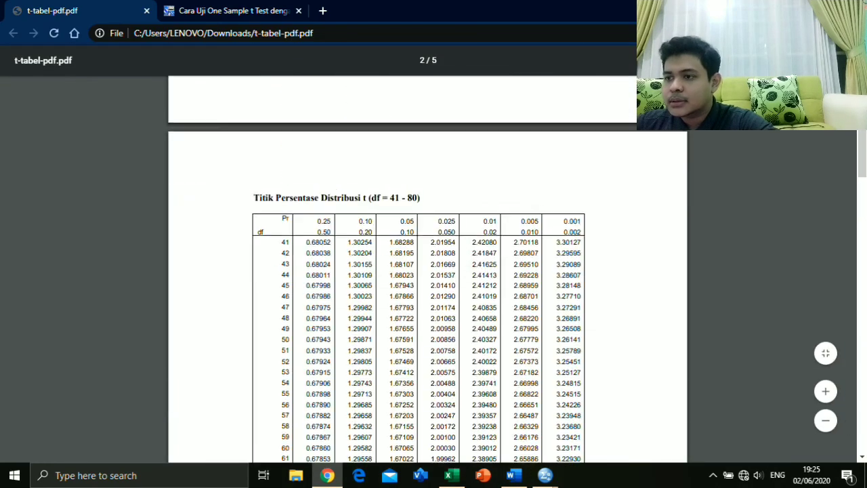
scroll(427, 271, "down", 8)
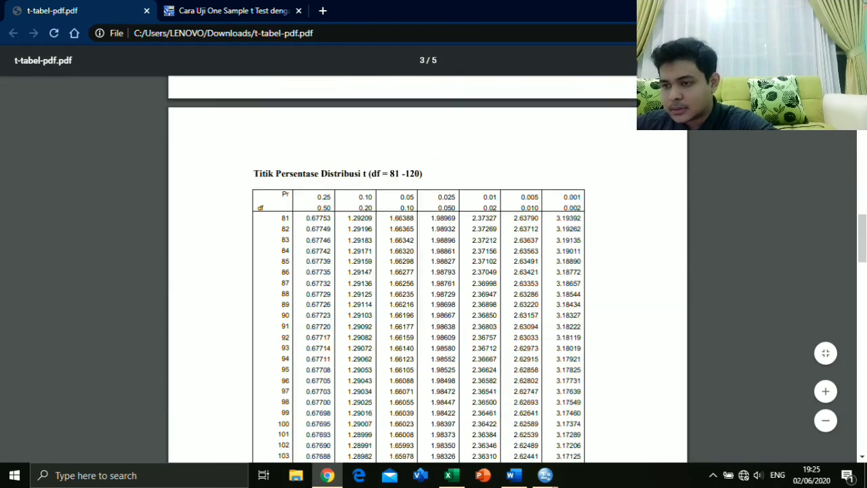
scroll(427, 270, "up", 3)
scroll(427, 270, "up", 20)
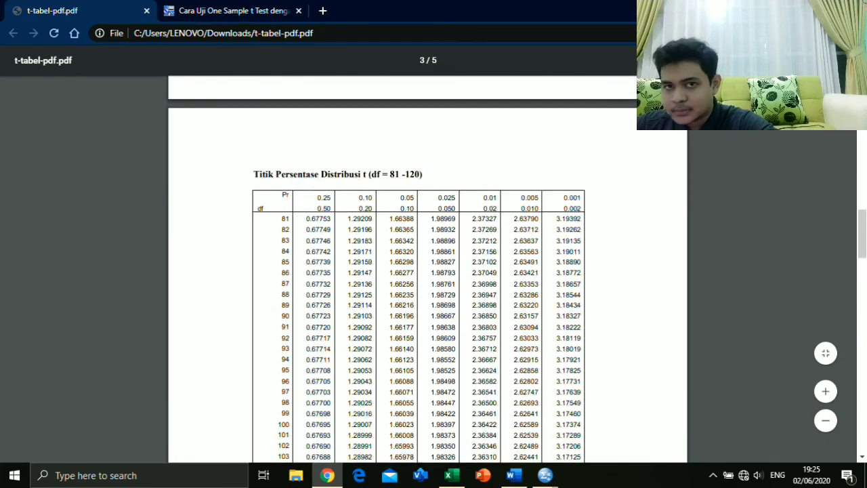
scroll(427, 271, "down", 10)
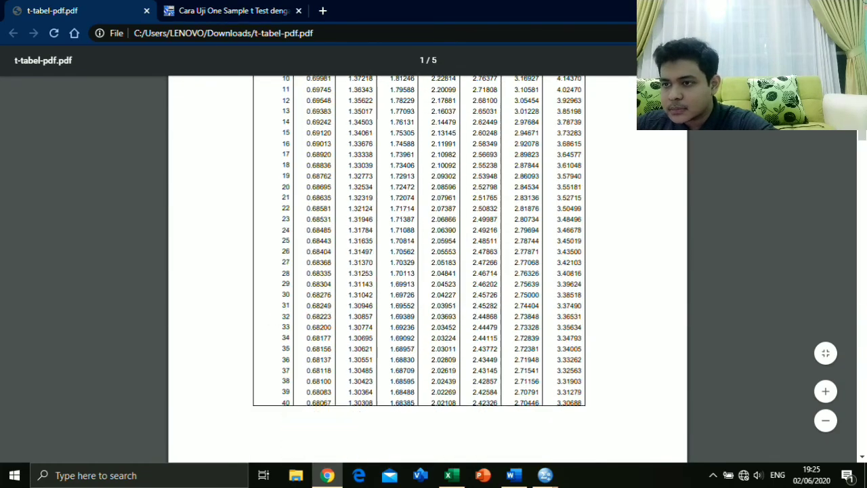
scroll(427, 271, "up", 2)
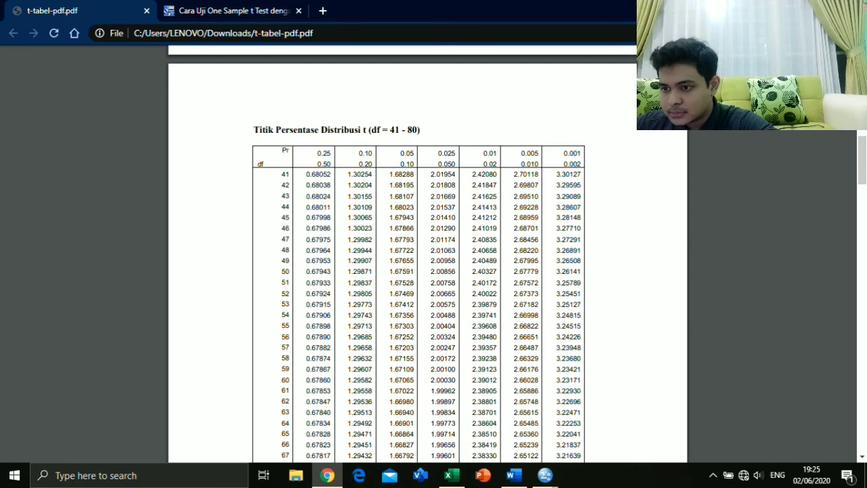
Highlight the t value for df 48 in the 0.025 column of the table, and show the desktop
left_click_drag(285, 250, 444, 261)
left_click_drag(436, 293, 455, 294)
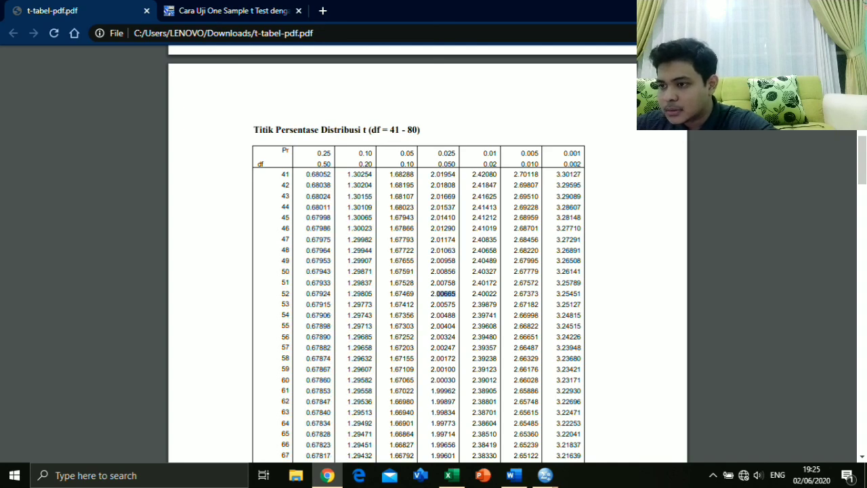
double_click(446, 250)
left_click_drag(431, 250, 456, 251)
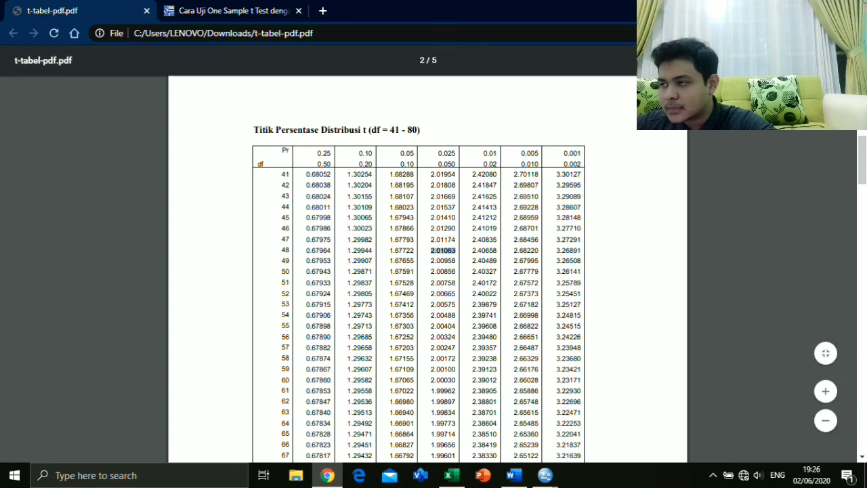
key("super+d")
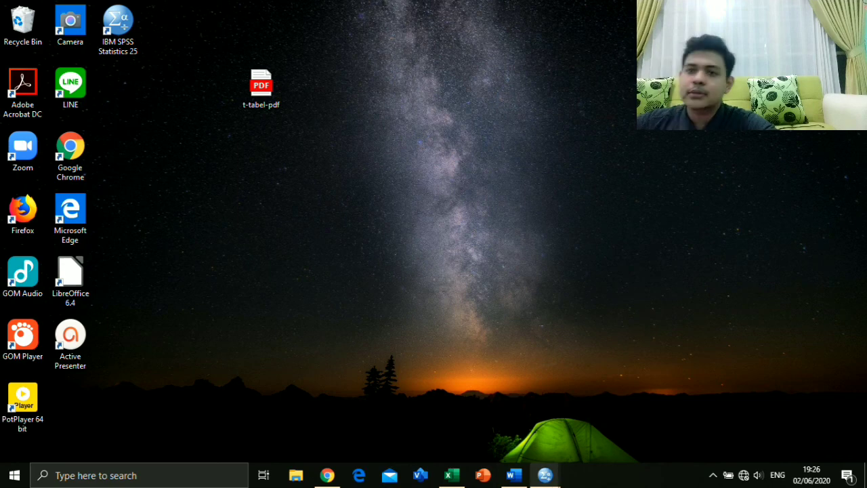
Switch to the Word document and start a new line with T below the significance level line
left_click(514, 475)
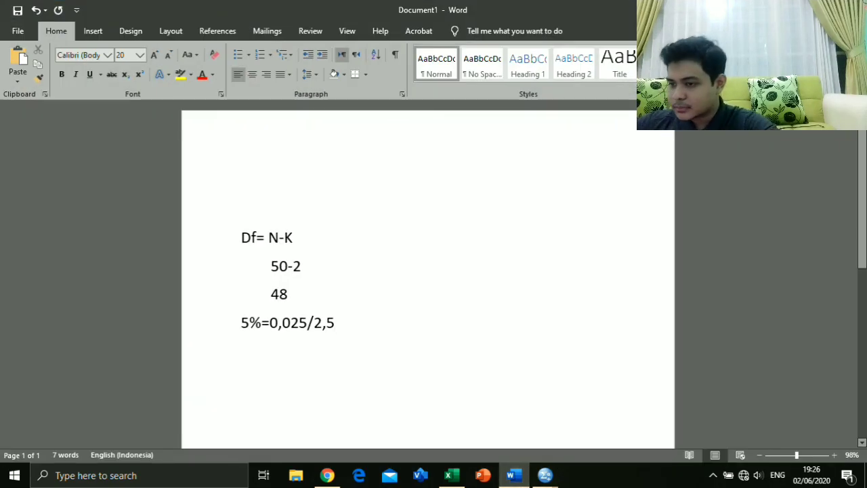
key("Return")
type("T")
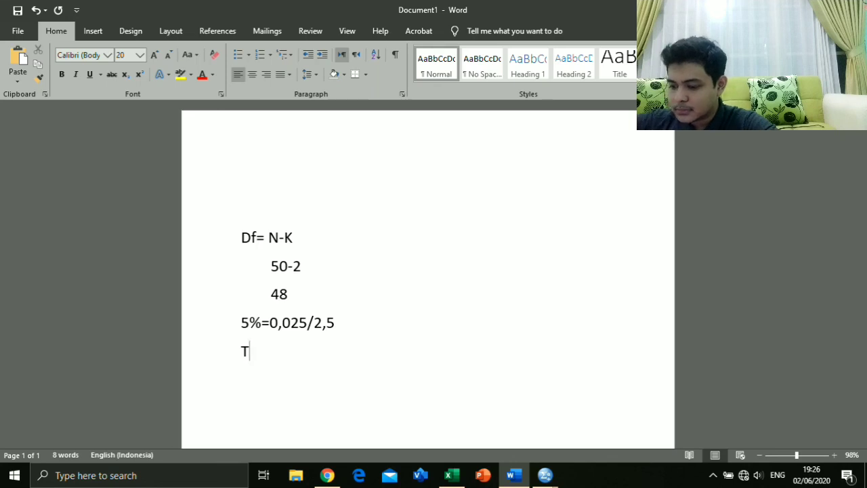
type("=")
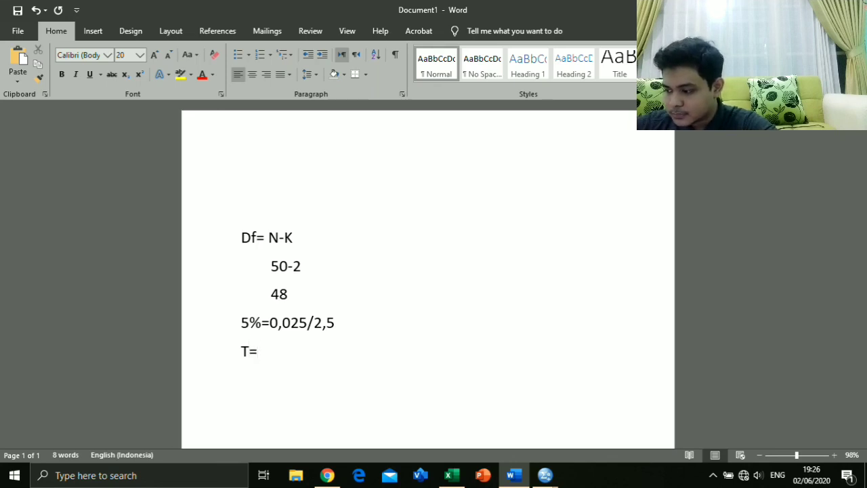
type("TAB")
key("BackSpace")
key("BackSpace")
key("BackSpace")
key("BackSpace")
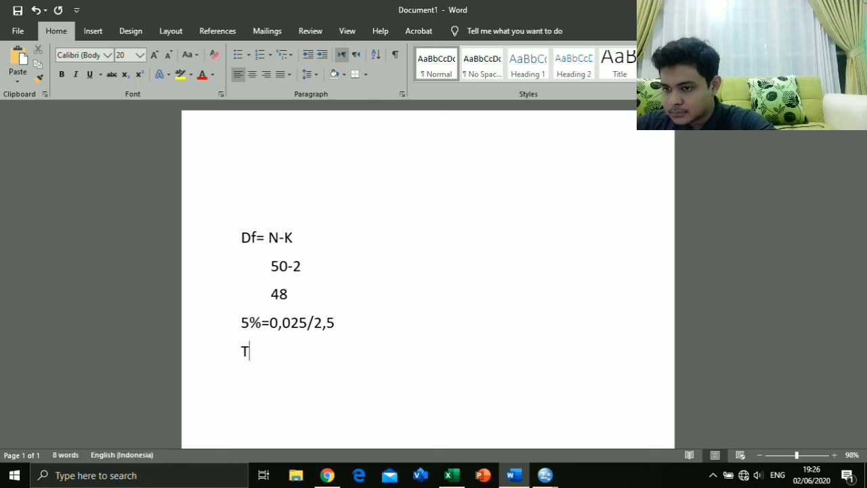
Complete the label on the last line so that it reads T-TABLE
type("-TAB")
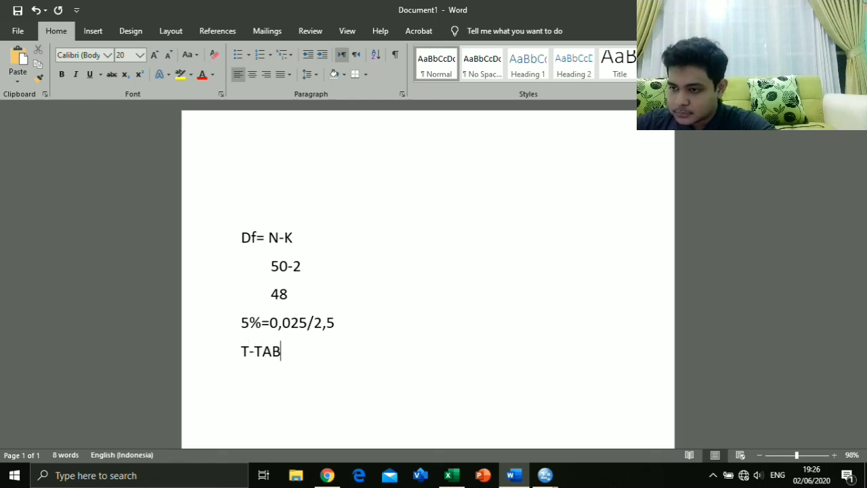
type("LW")
key("BackSpace")
type("E")
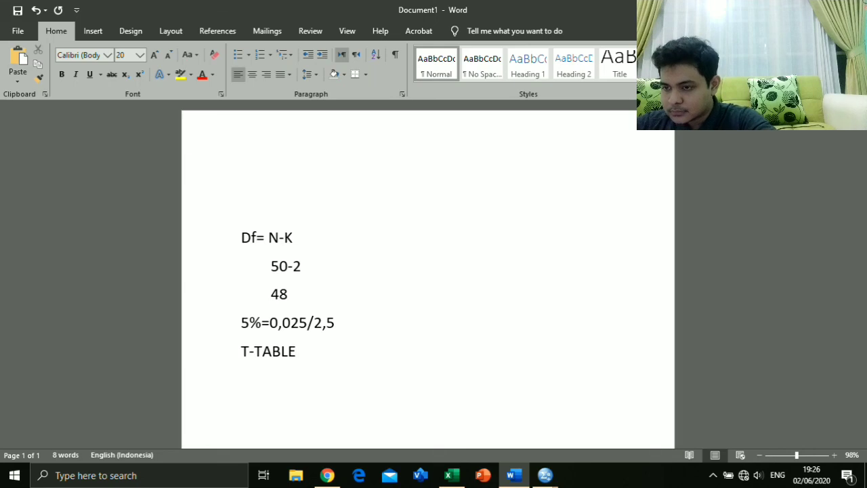
type(" +")
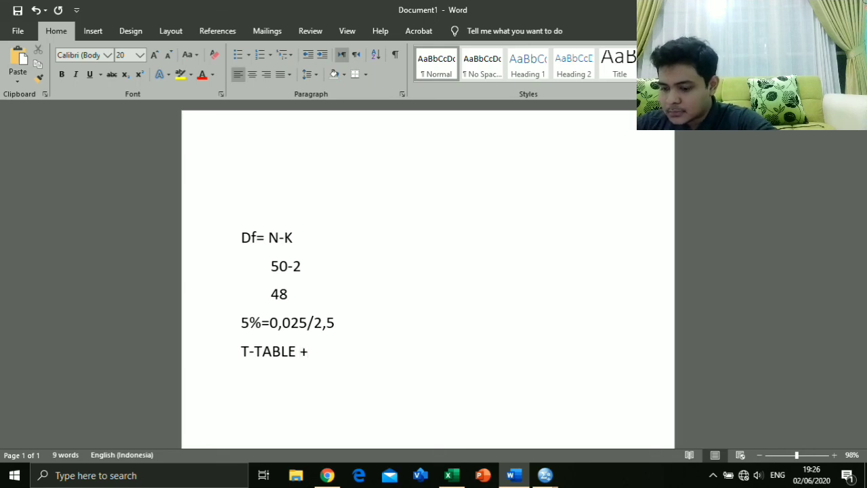
type(" 1")
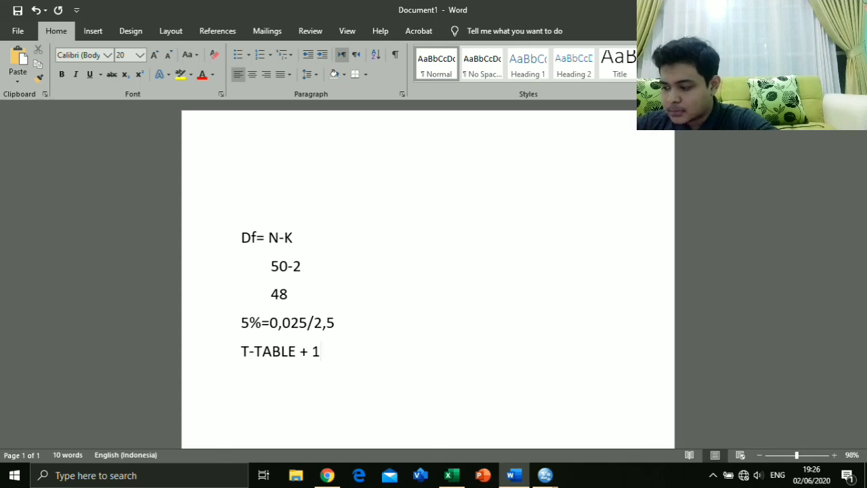
type(",-")
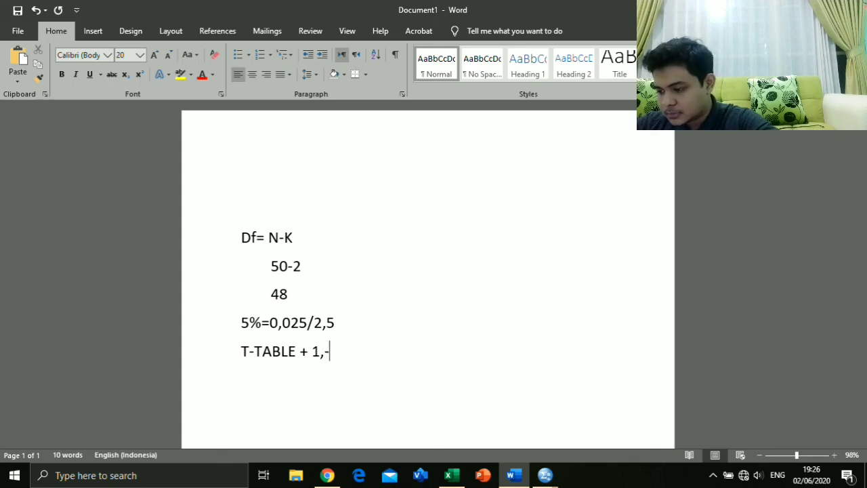
key("BackSpace")
key("BackSpace")
key("BackSpace")
key("BackSpace")
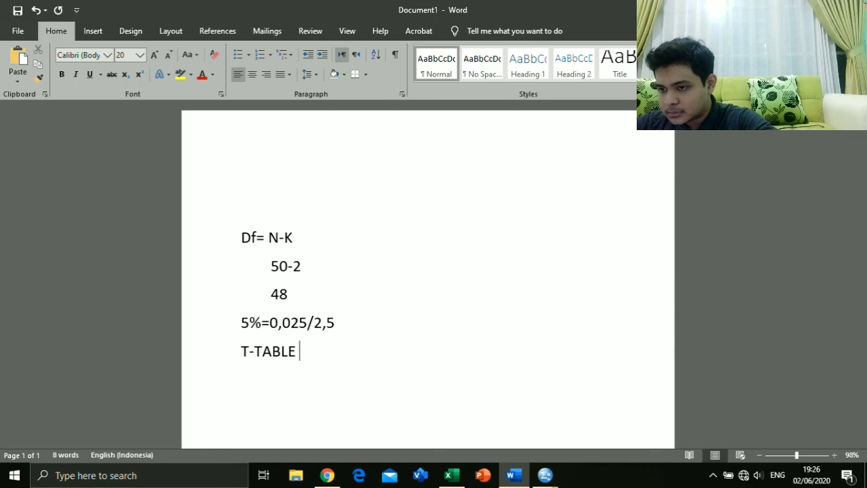
Write the t-table value as =2,010 after the T-TABLE label, and show the desktop
type("+")
key("BackSpace")
type("=2,")
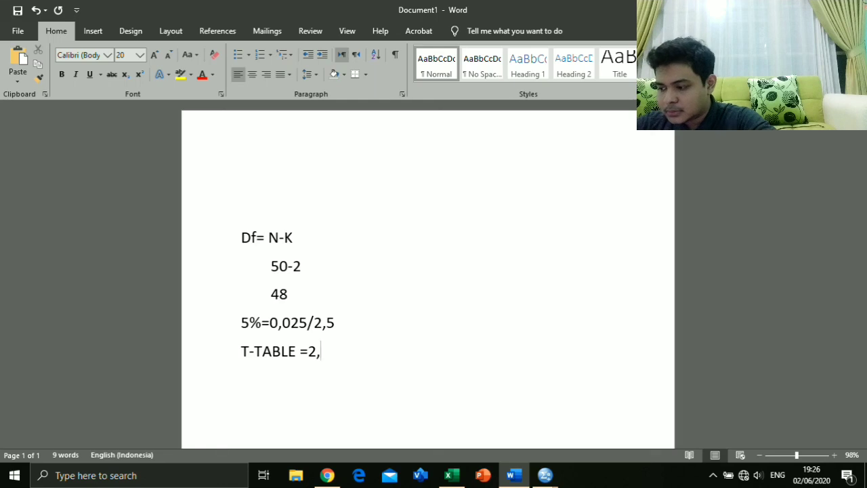
type("010")
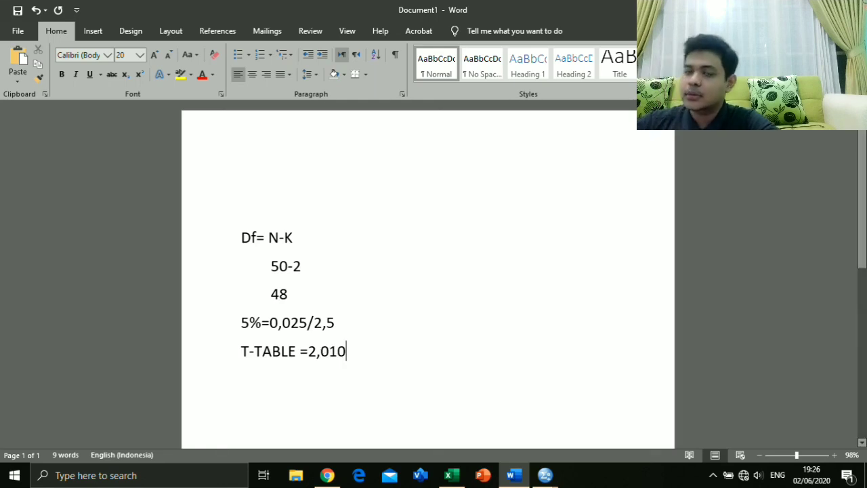
key("super+d")
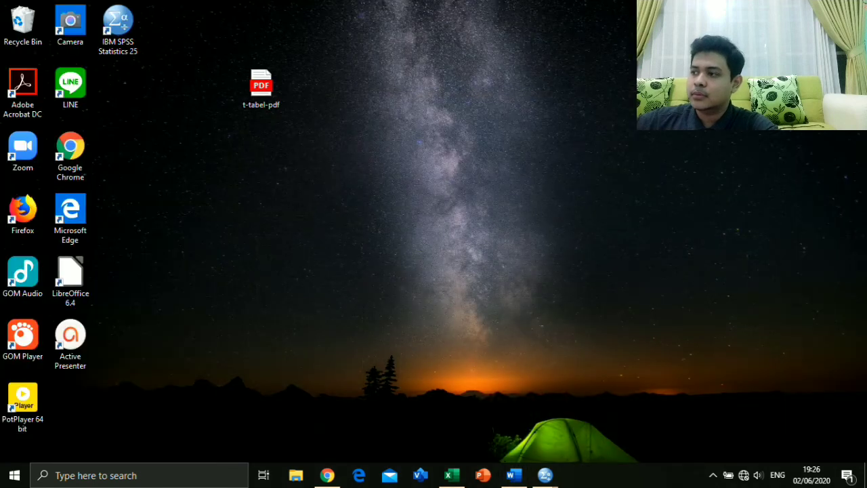